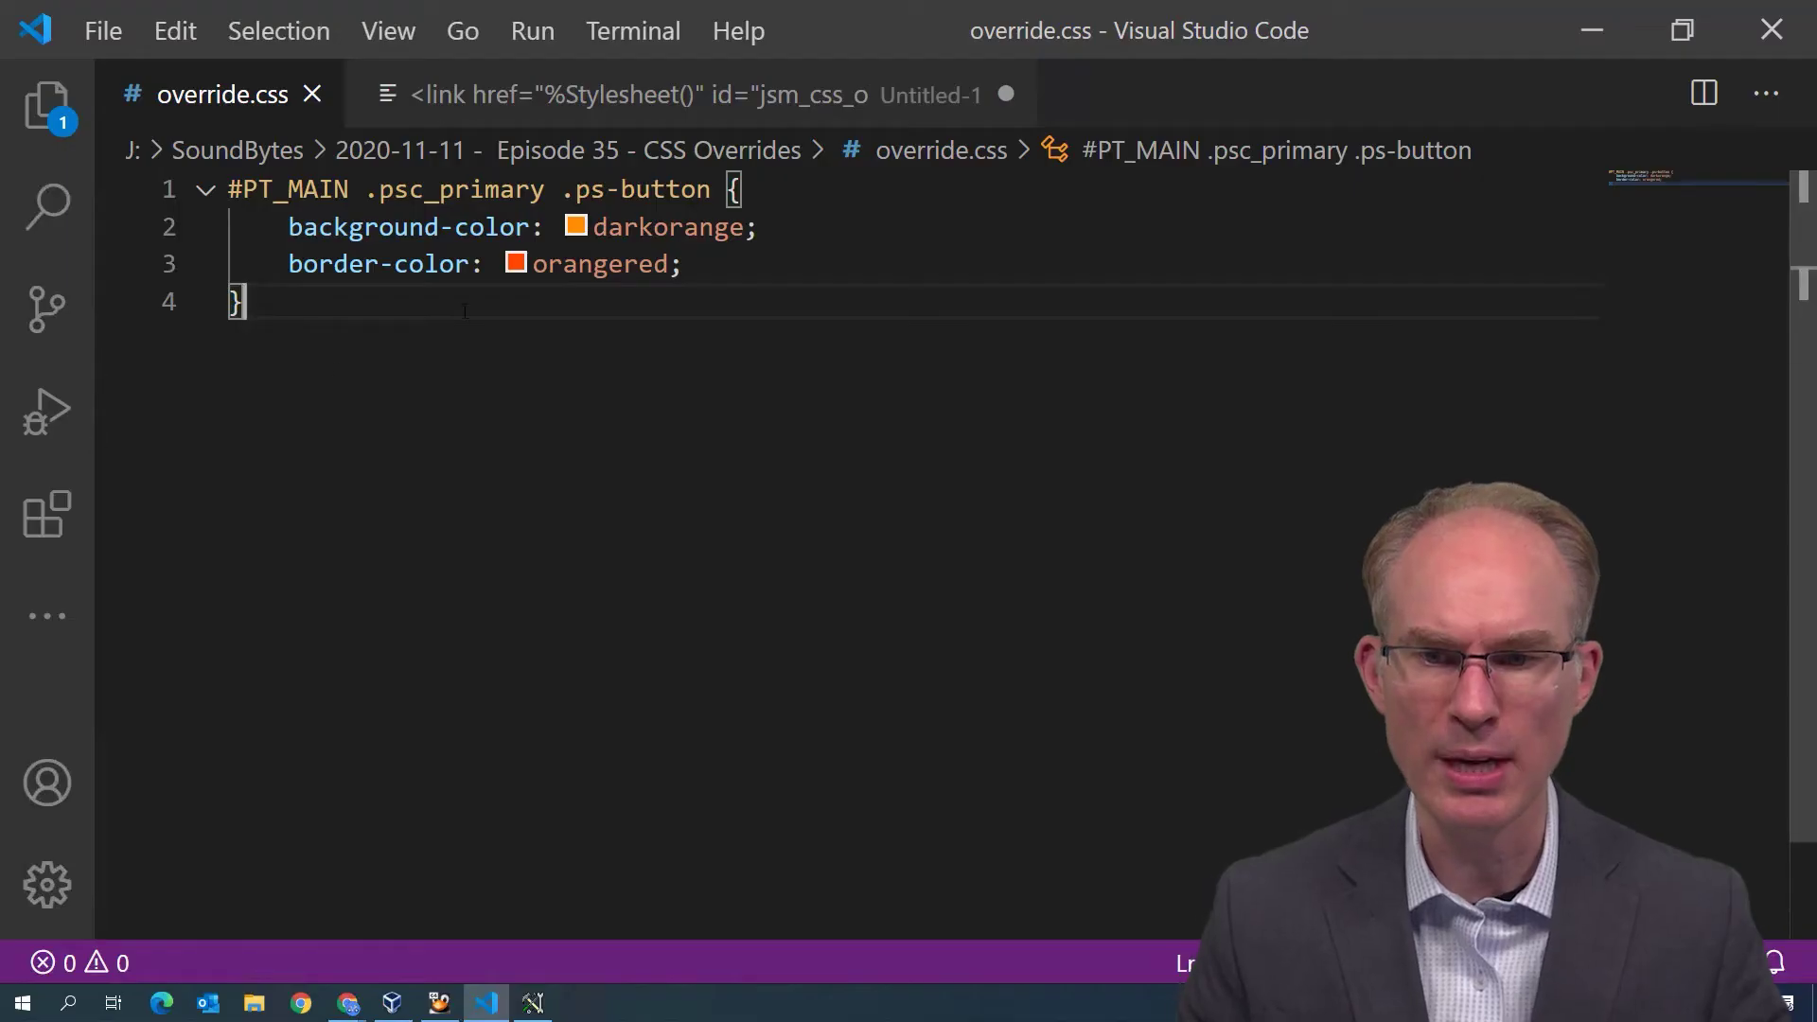
# - Copy the orange button CSS rule into a new Free Form Sub Style Sheet
pyautogui.click(463, 311)
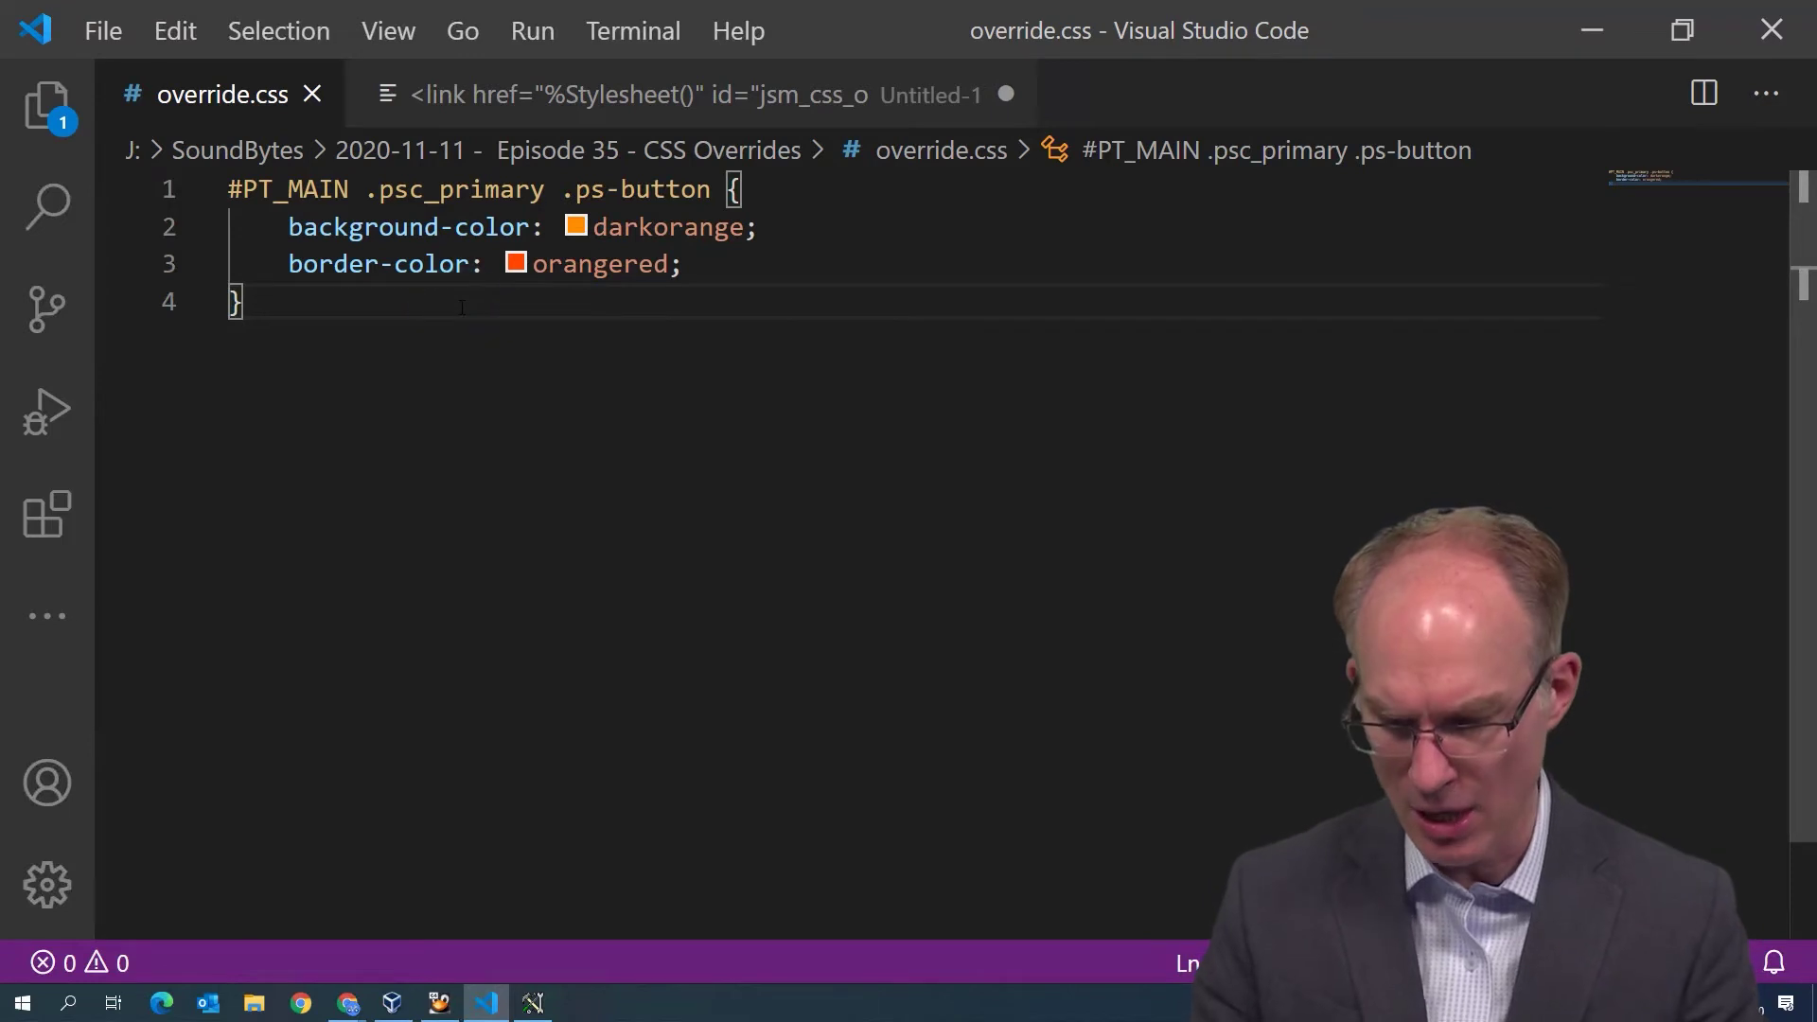
pyautogui.hotkey('ctrl', 'a')
pyautogui.hotkey('ctrl', 'c')
pyautogui.click(530, 1003)
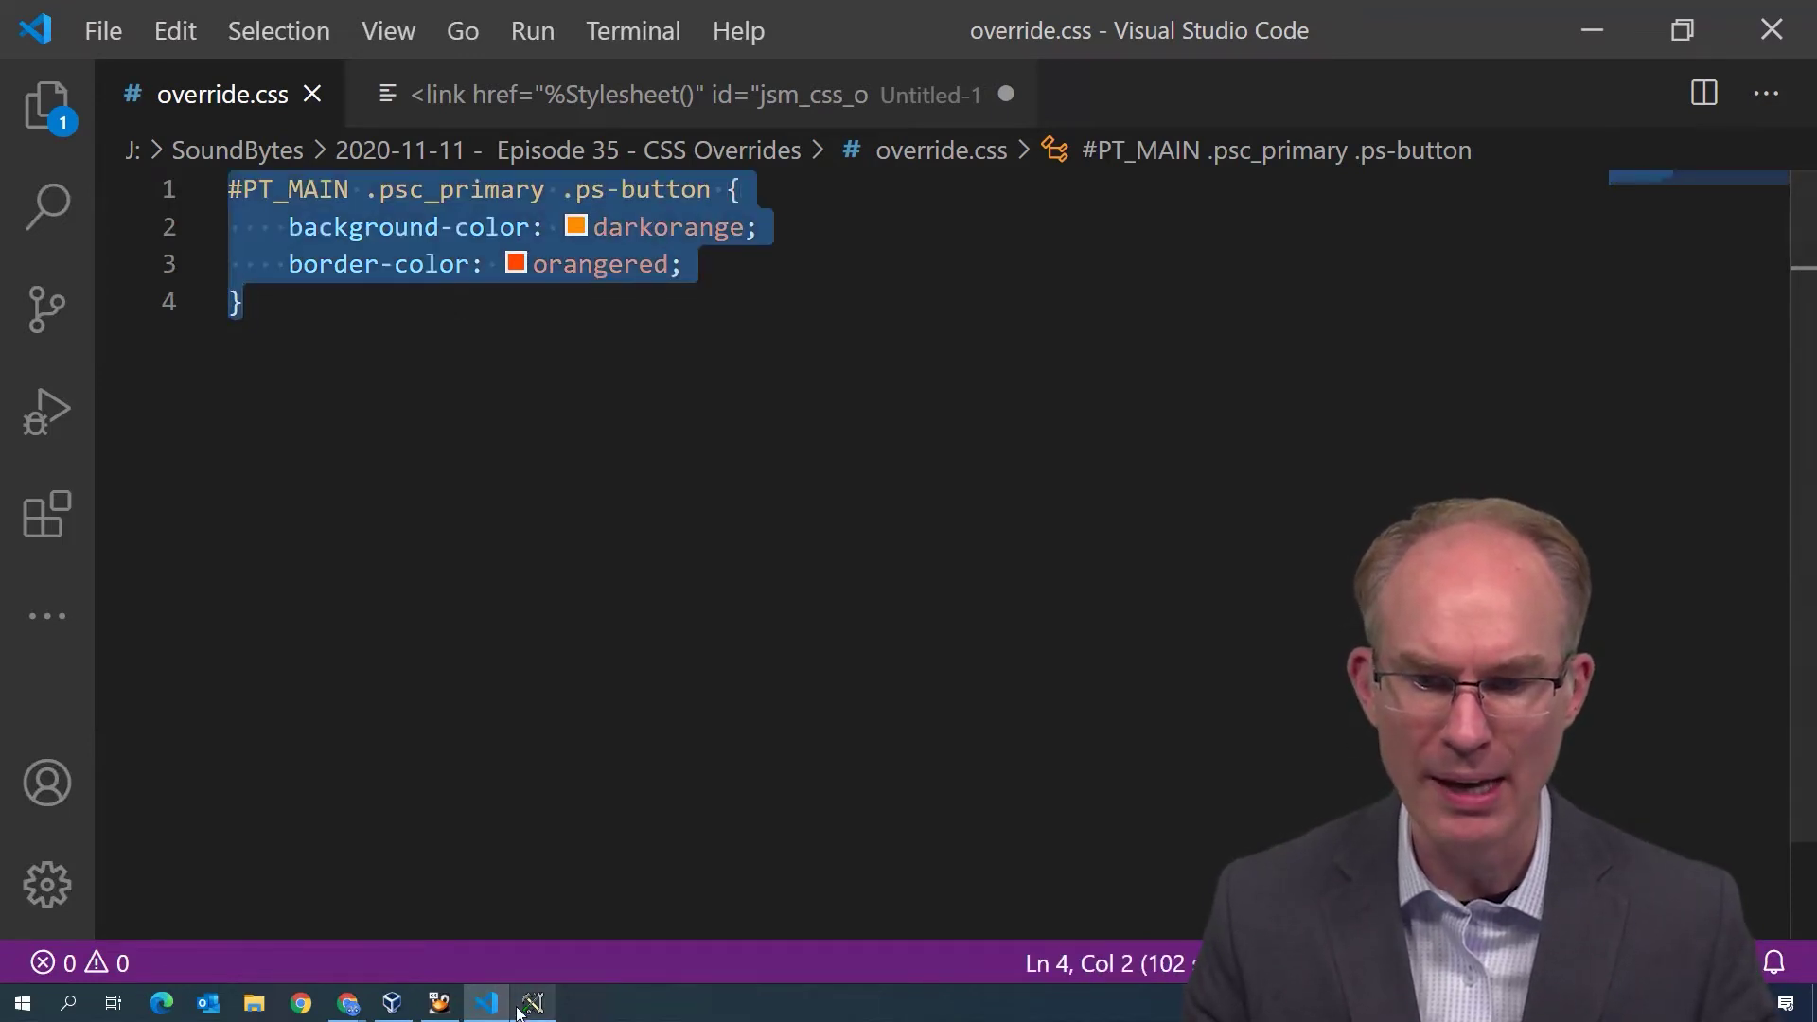
pyautogui.hotkey('ctrl', 'n')
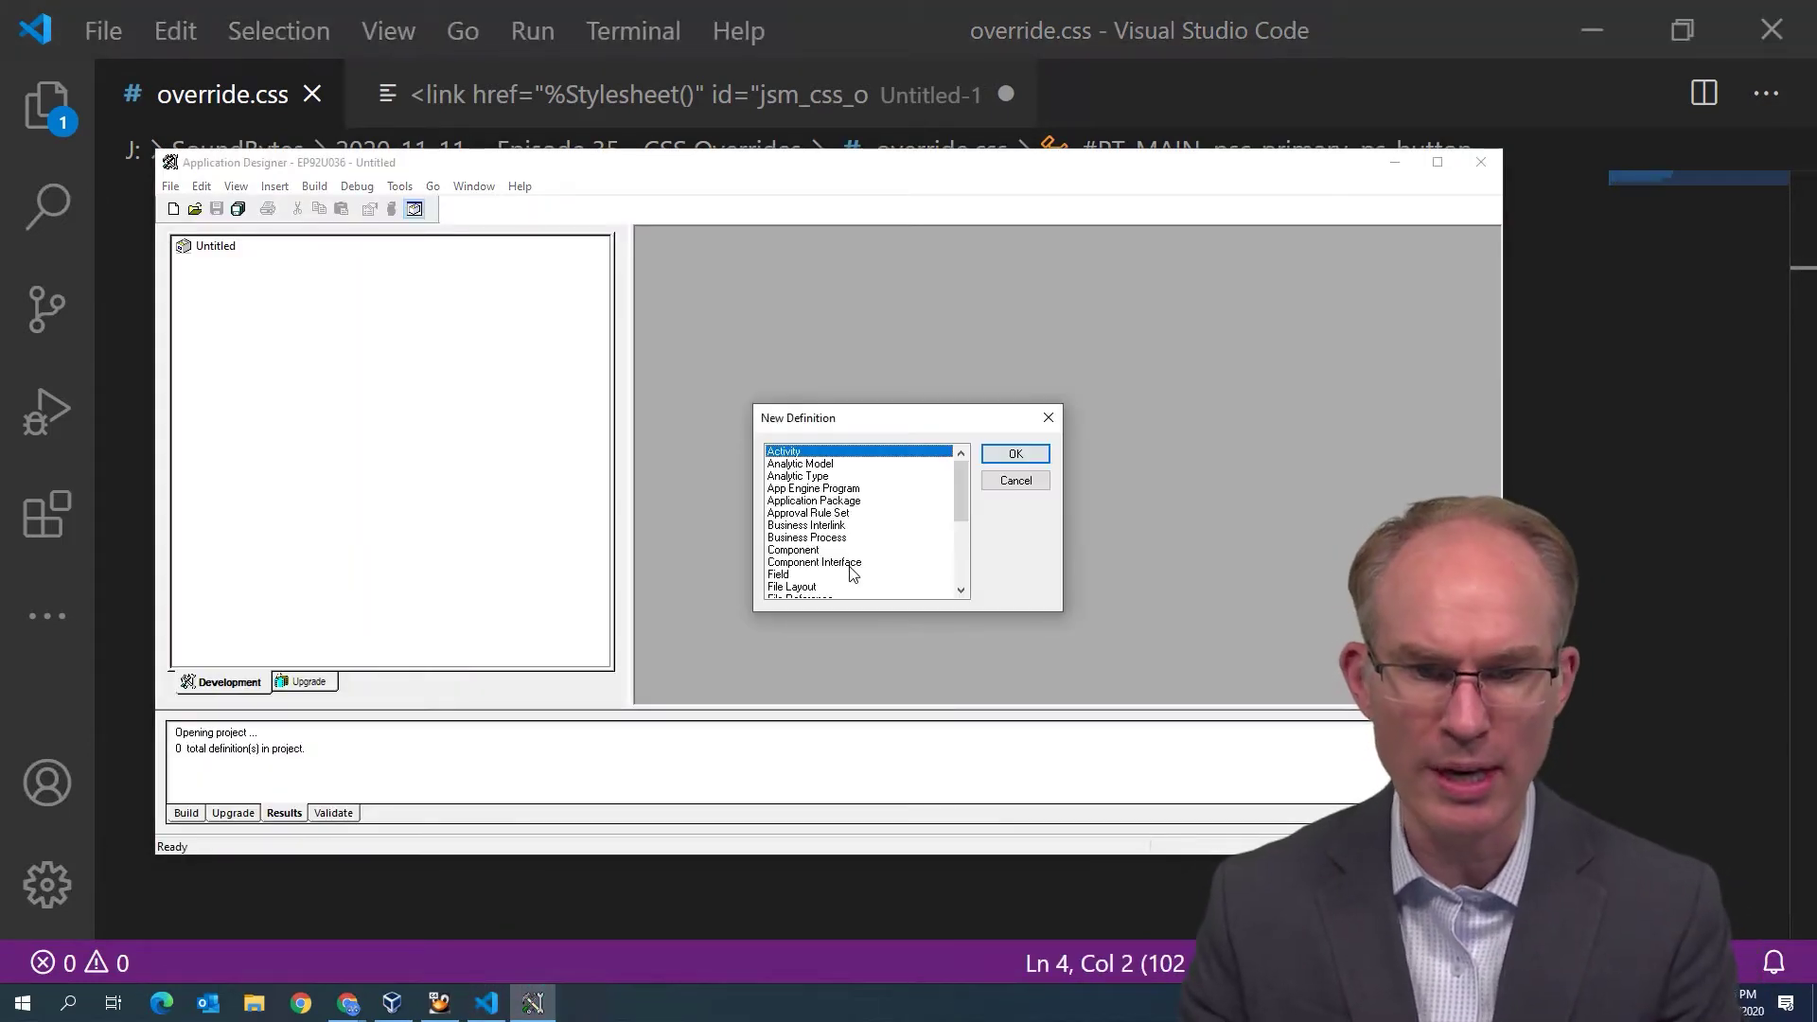
pyautogui.press('s')
pyautogui.press('s')
pyautogui.press('Return')
pyautogui.press('Down')
pyautogui.press('Down')
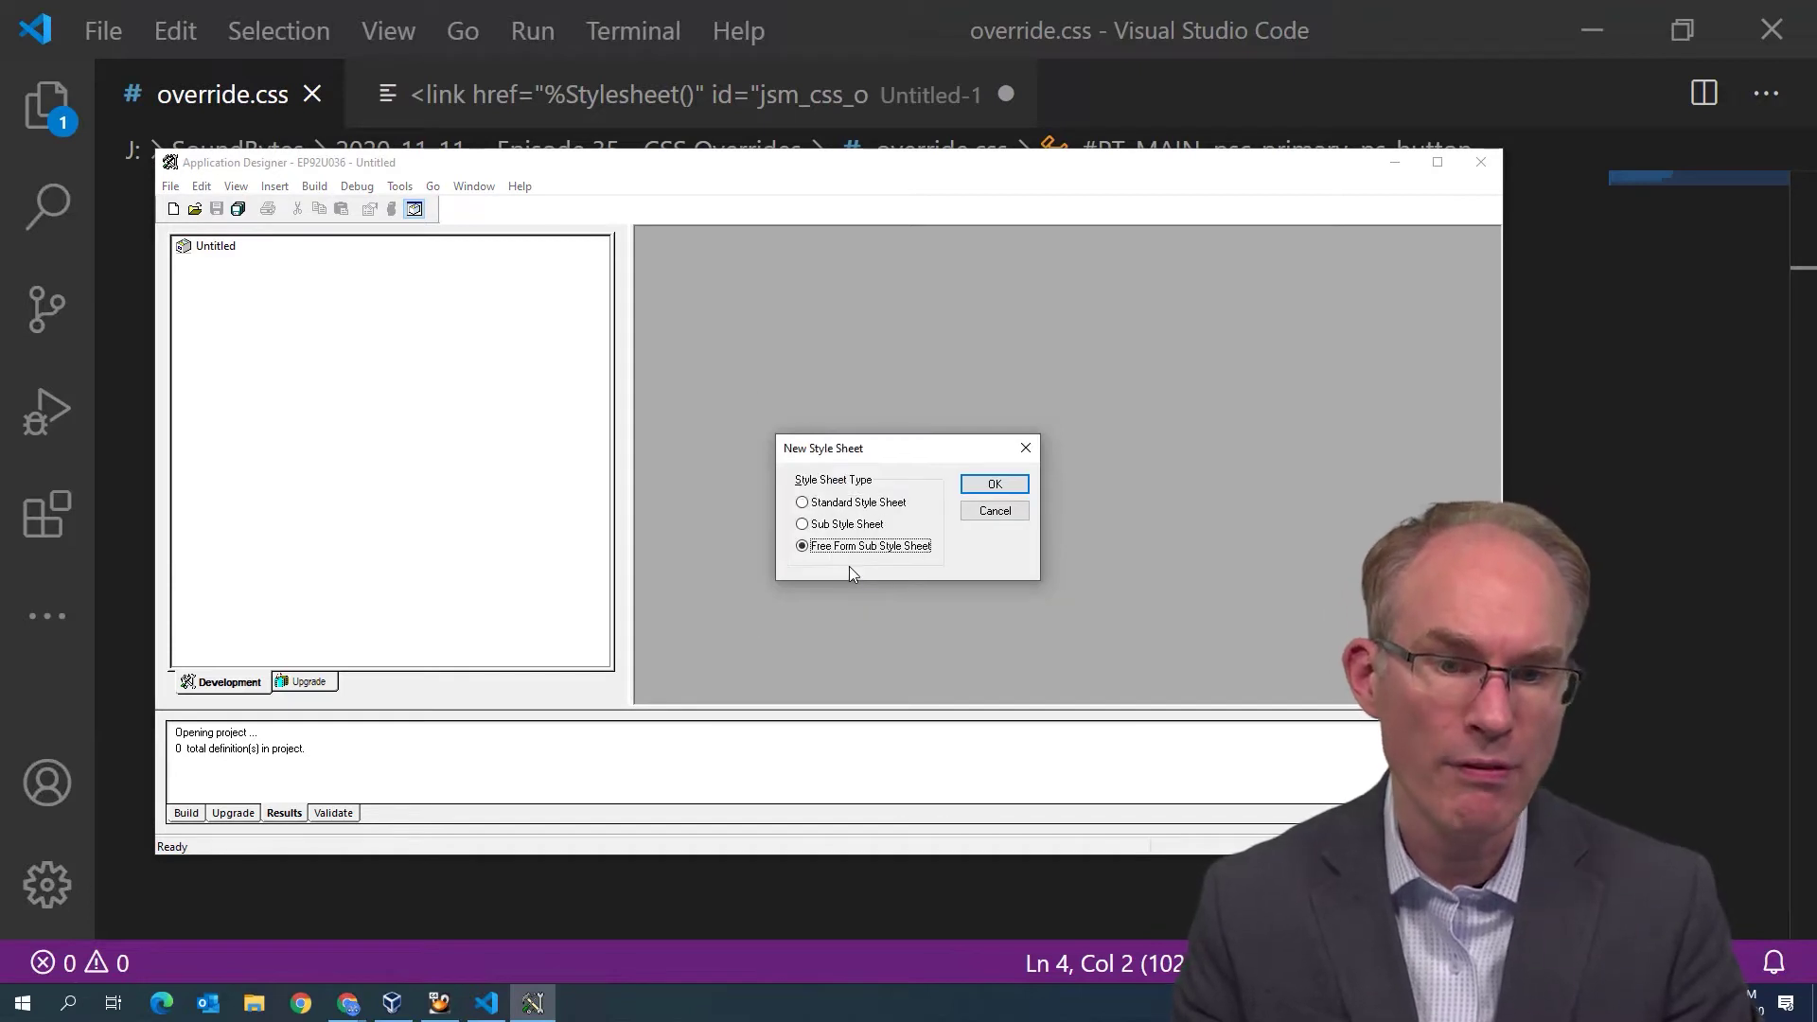
pyautogui.press('Return')
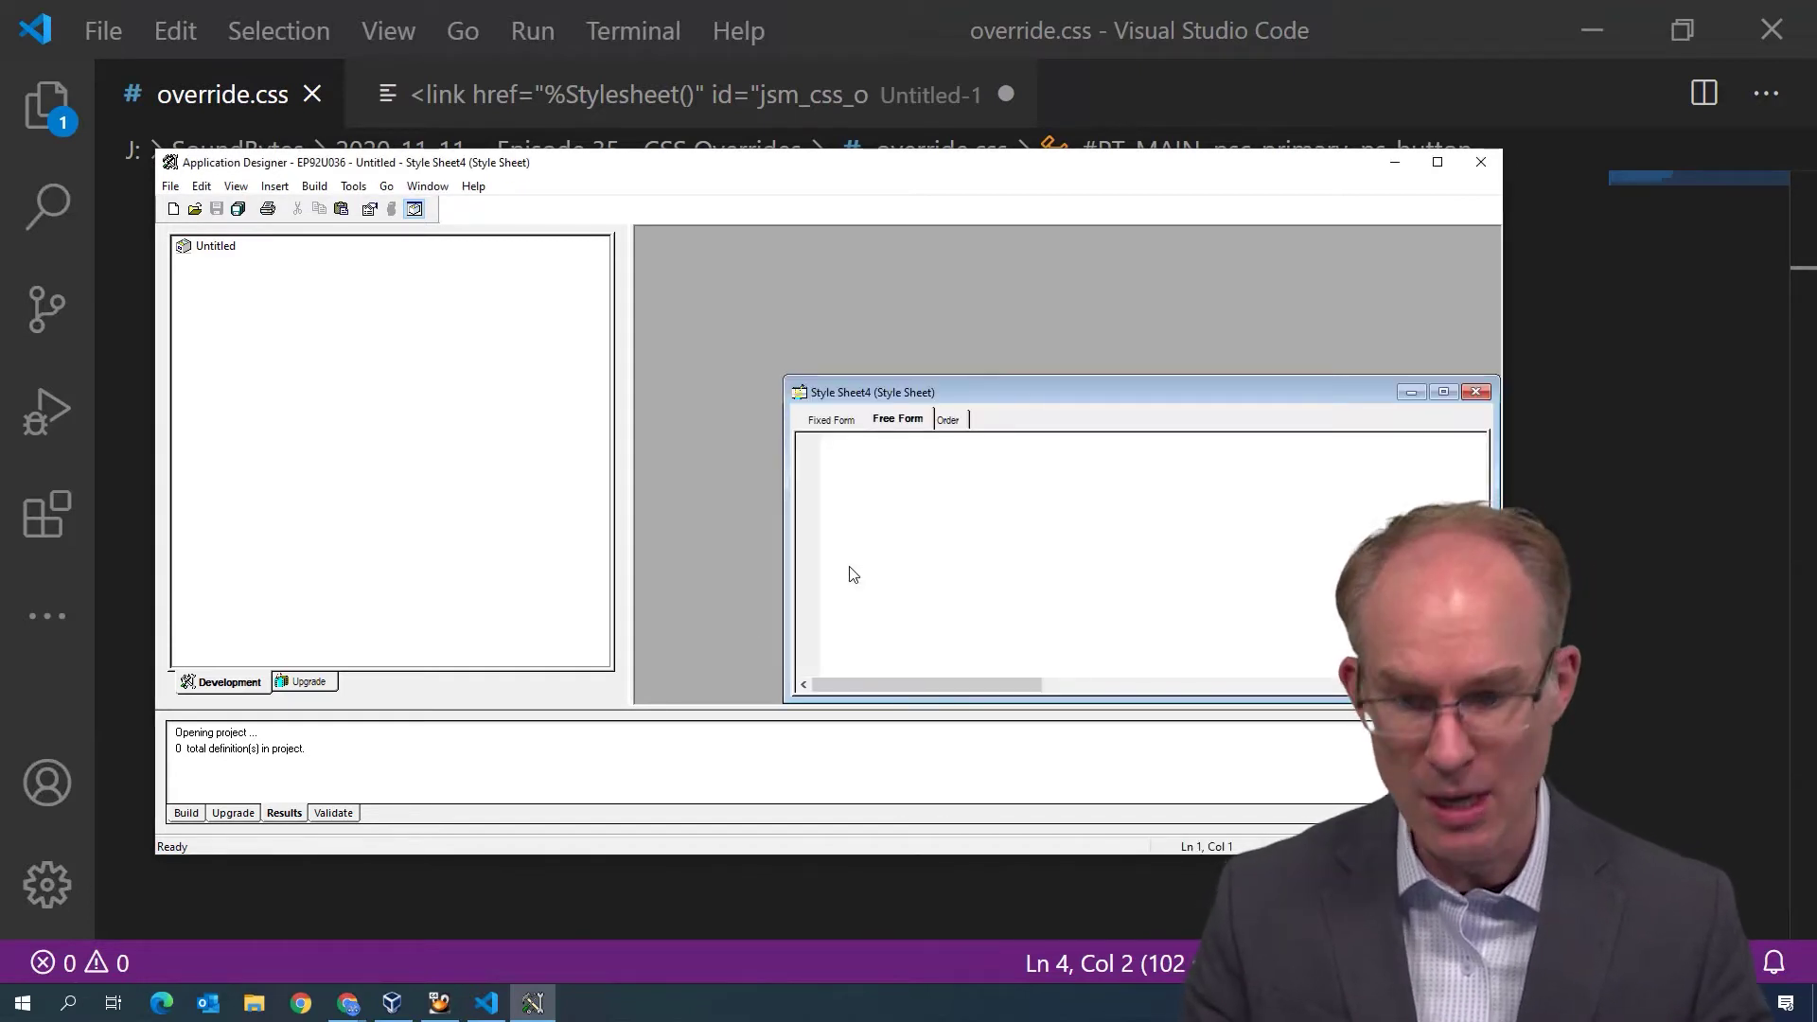
pyautogui.hotkey('ctrl', 'v')
# - Save the new style sheet as JSM_FLUID_OVERRIDE_FF and return to the Chrome homepage
pyautogui.doubleClick(942, 389)
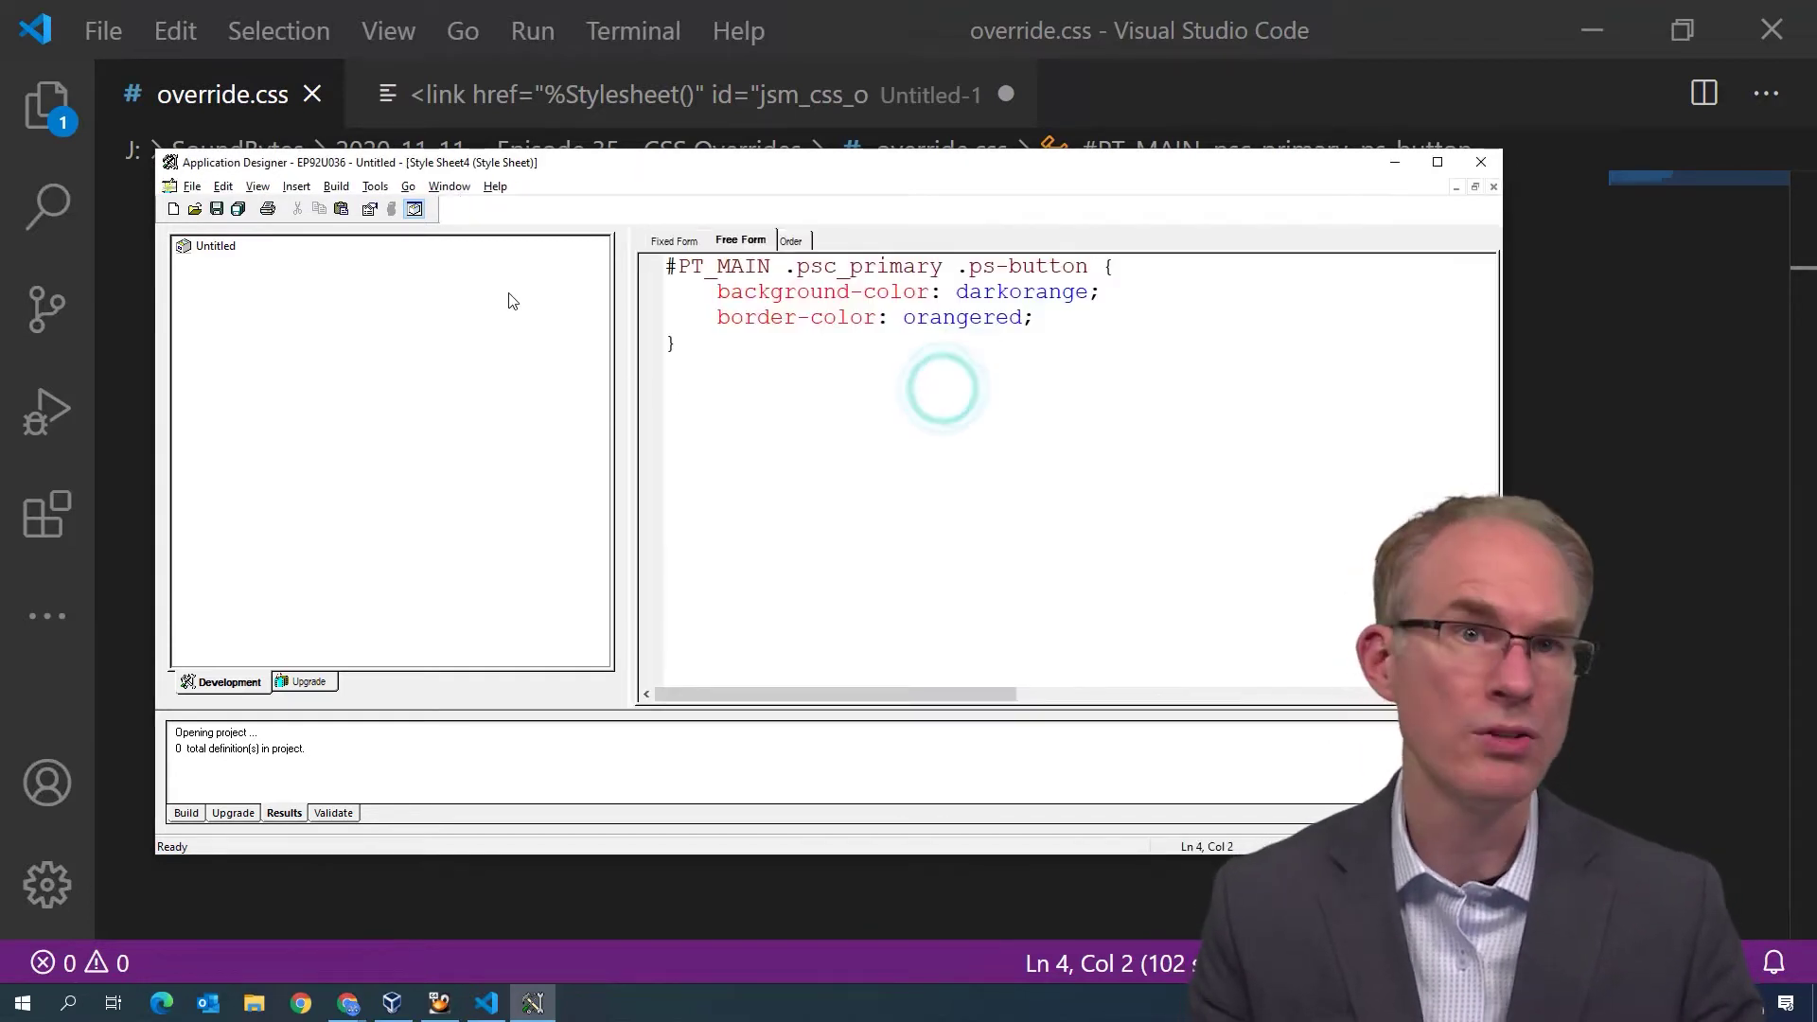
pyautogui.click(216, 209)
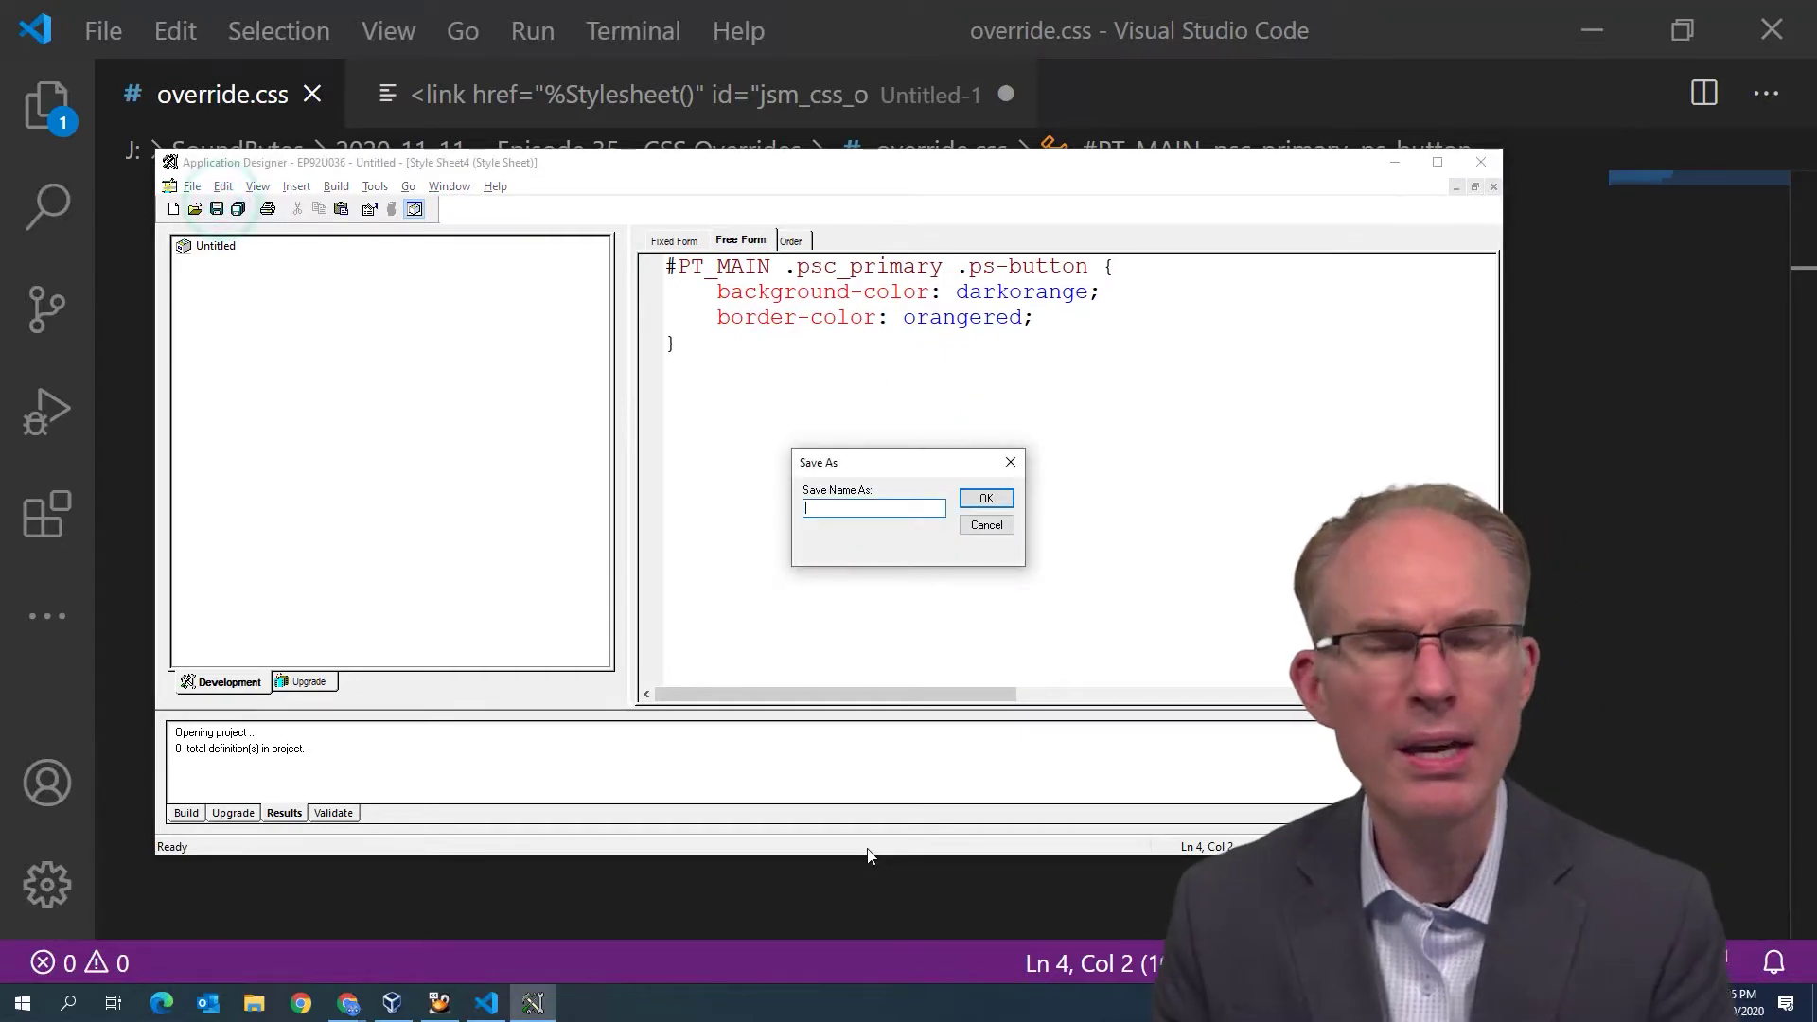
pyautogui.write('JSM')
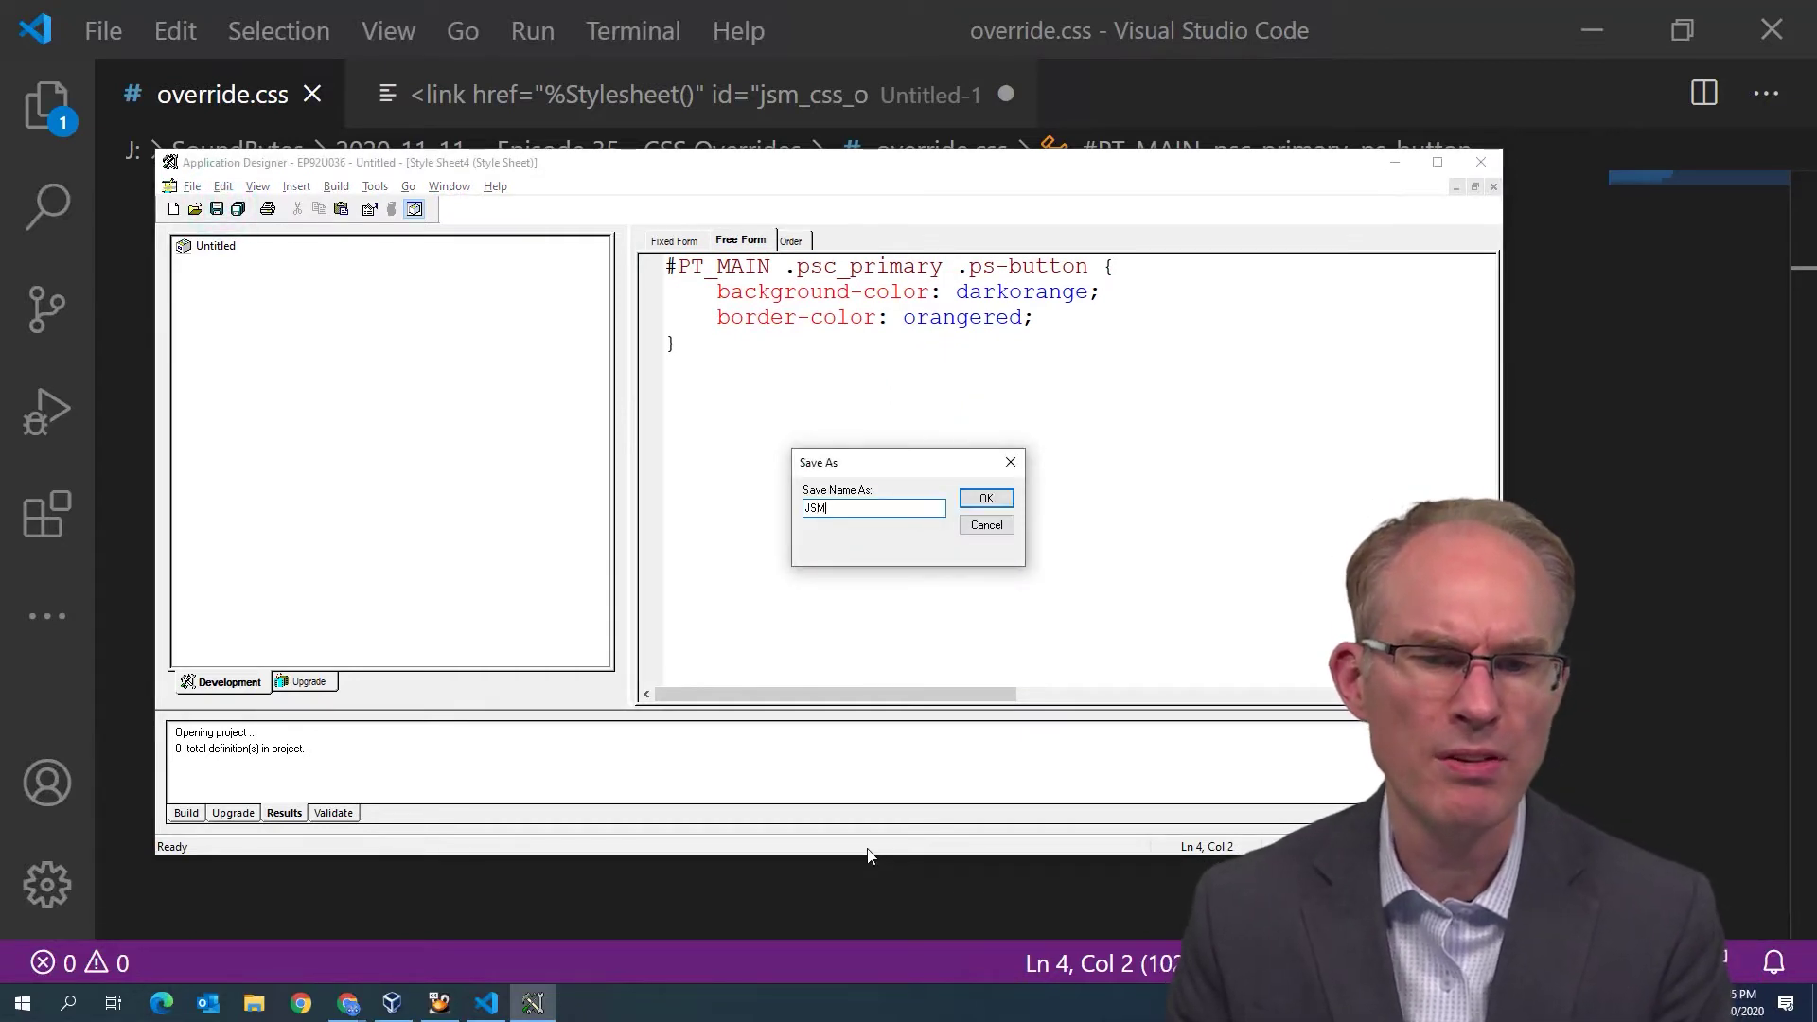
pyautogui.write('_FL')
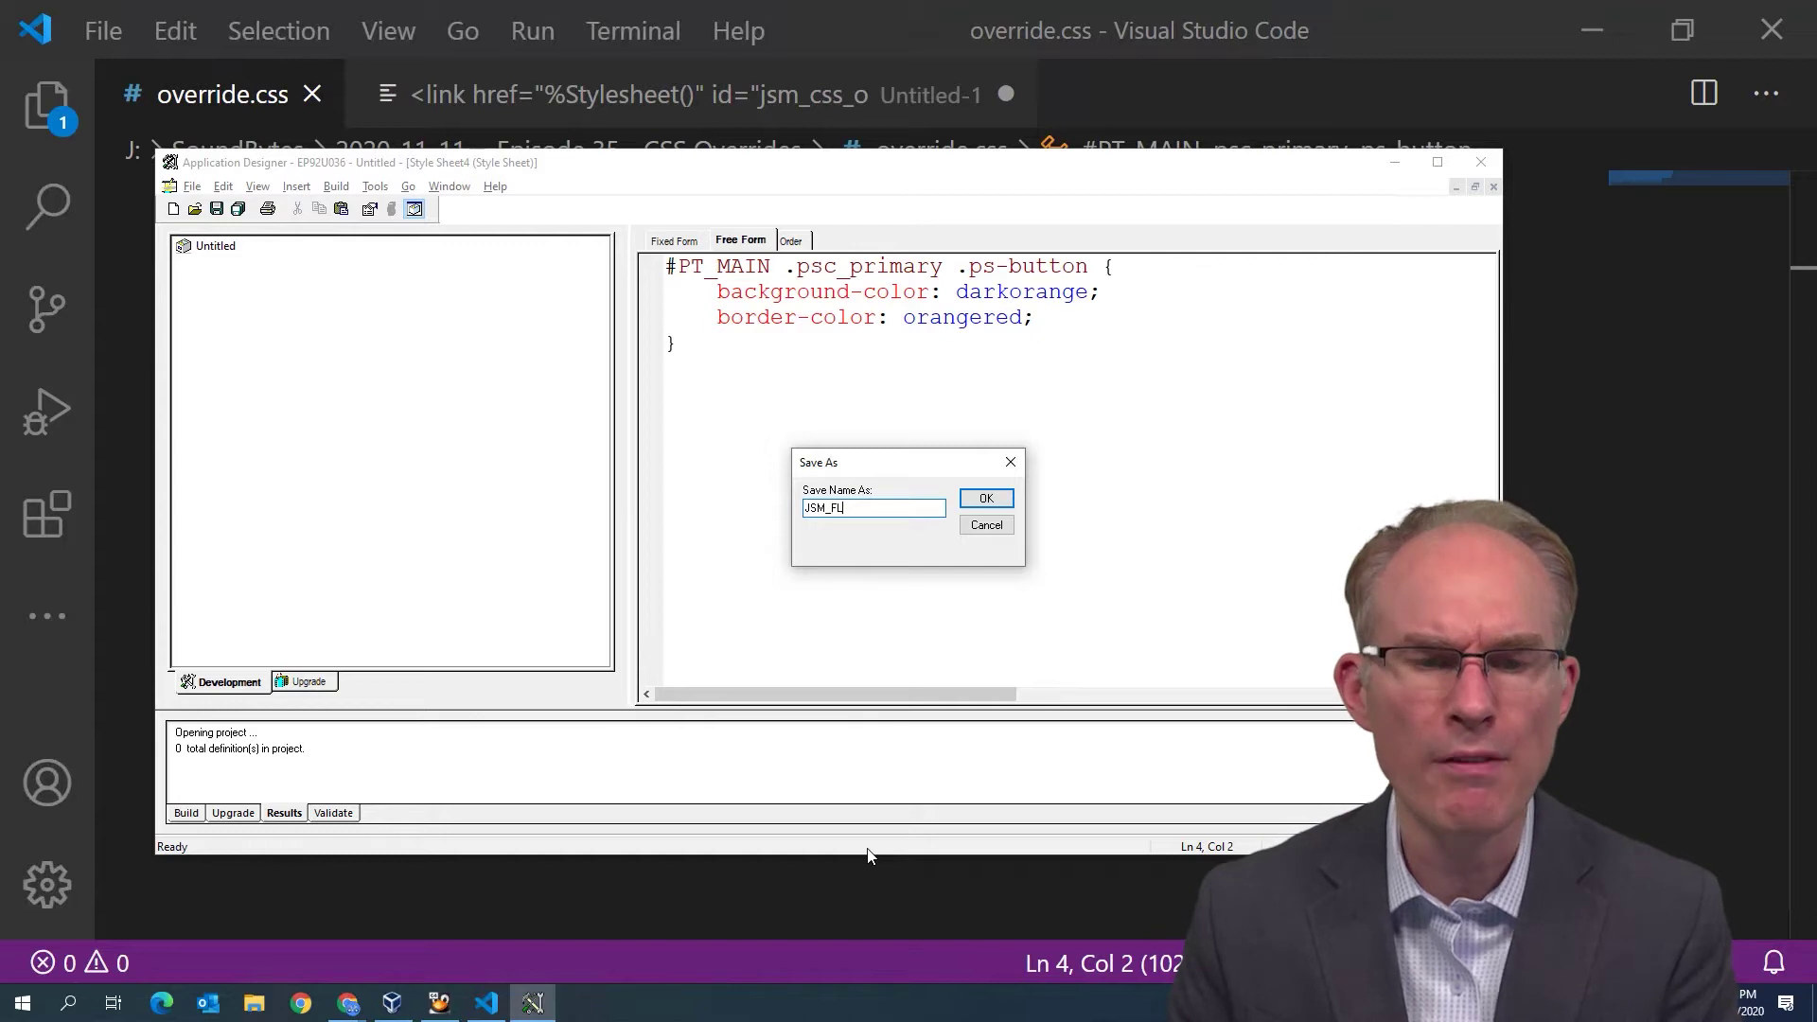
pyautogui.write('UID_OVERR')
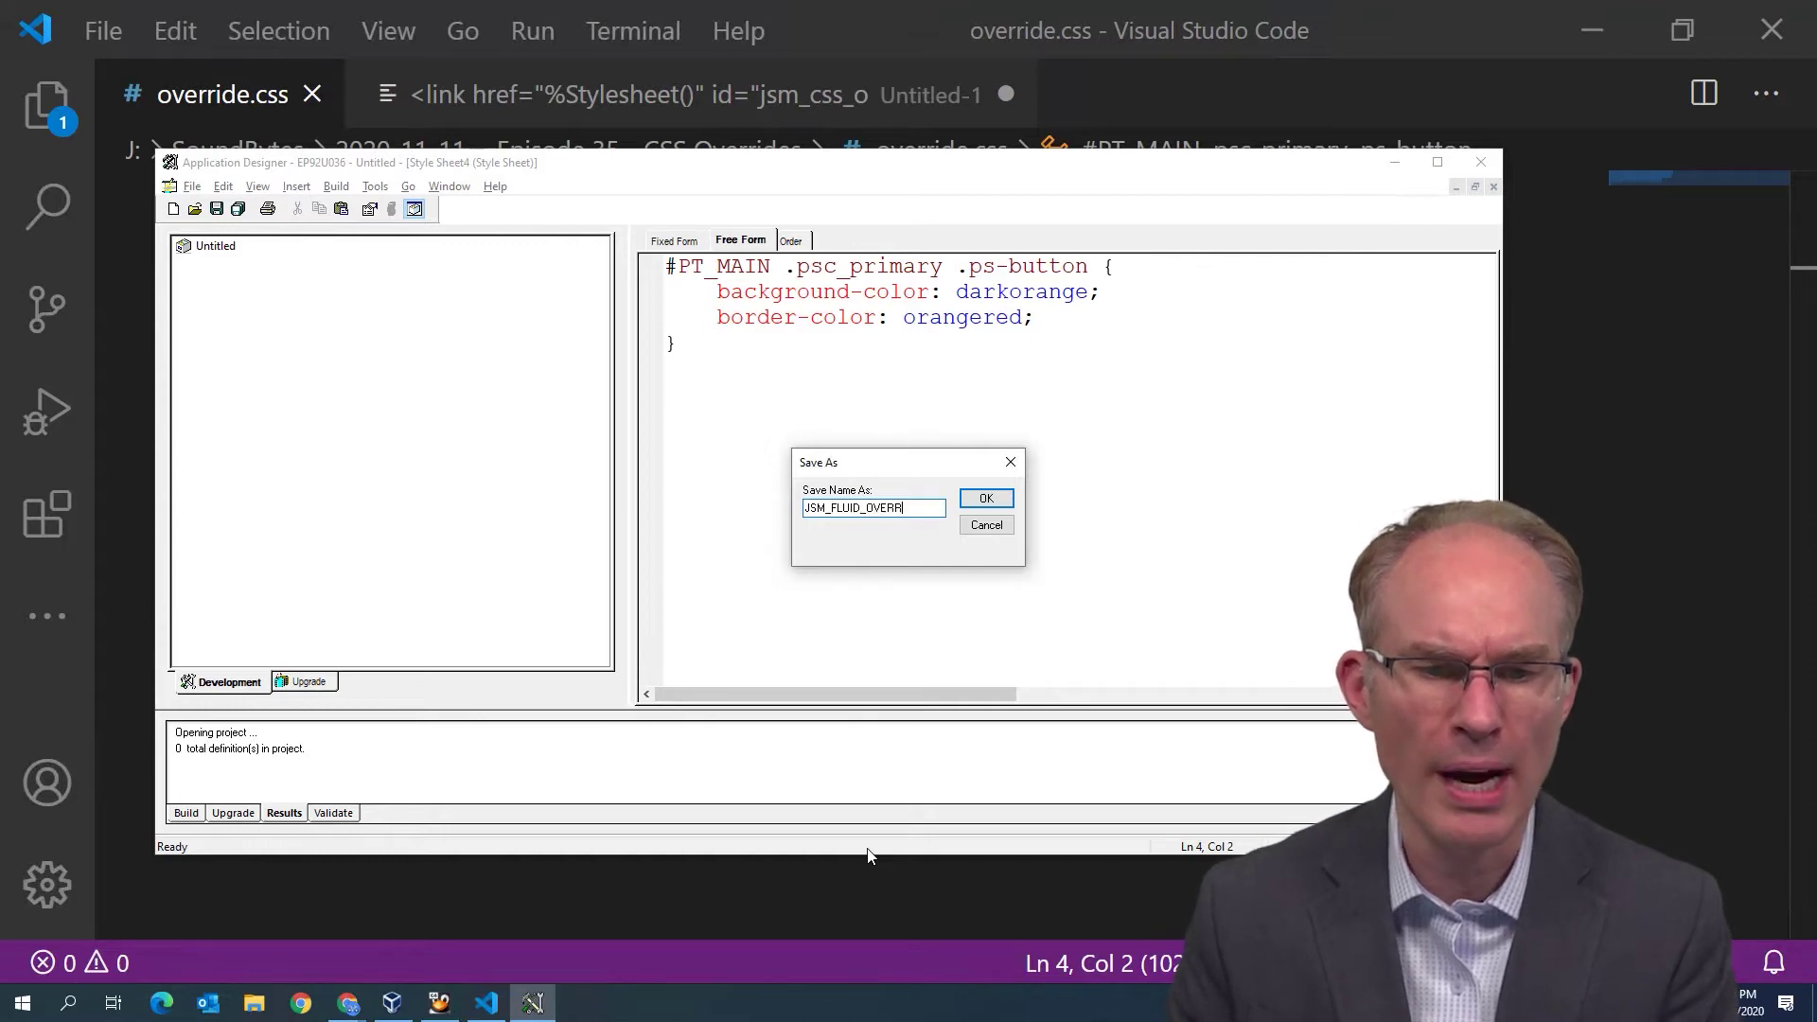
pyautogui.write('IDE_FF')
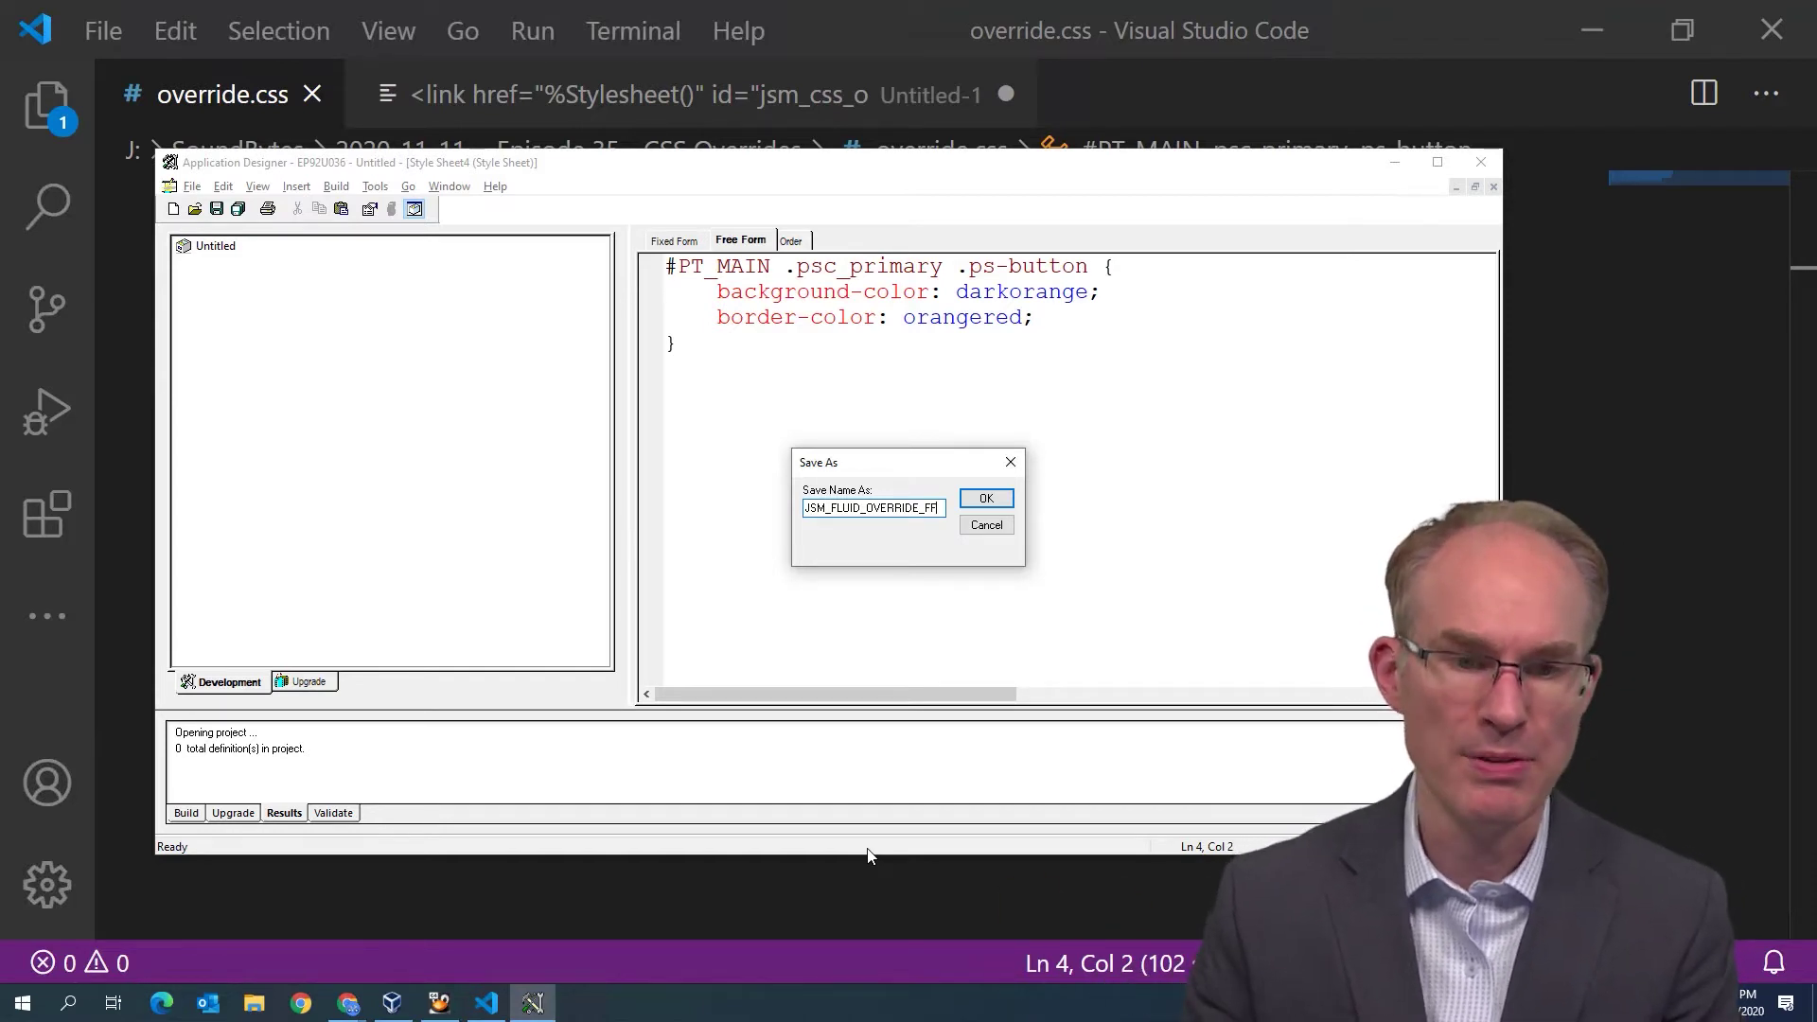
pyautogui.press('Return')
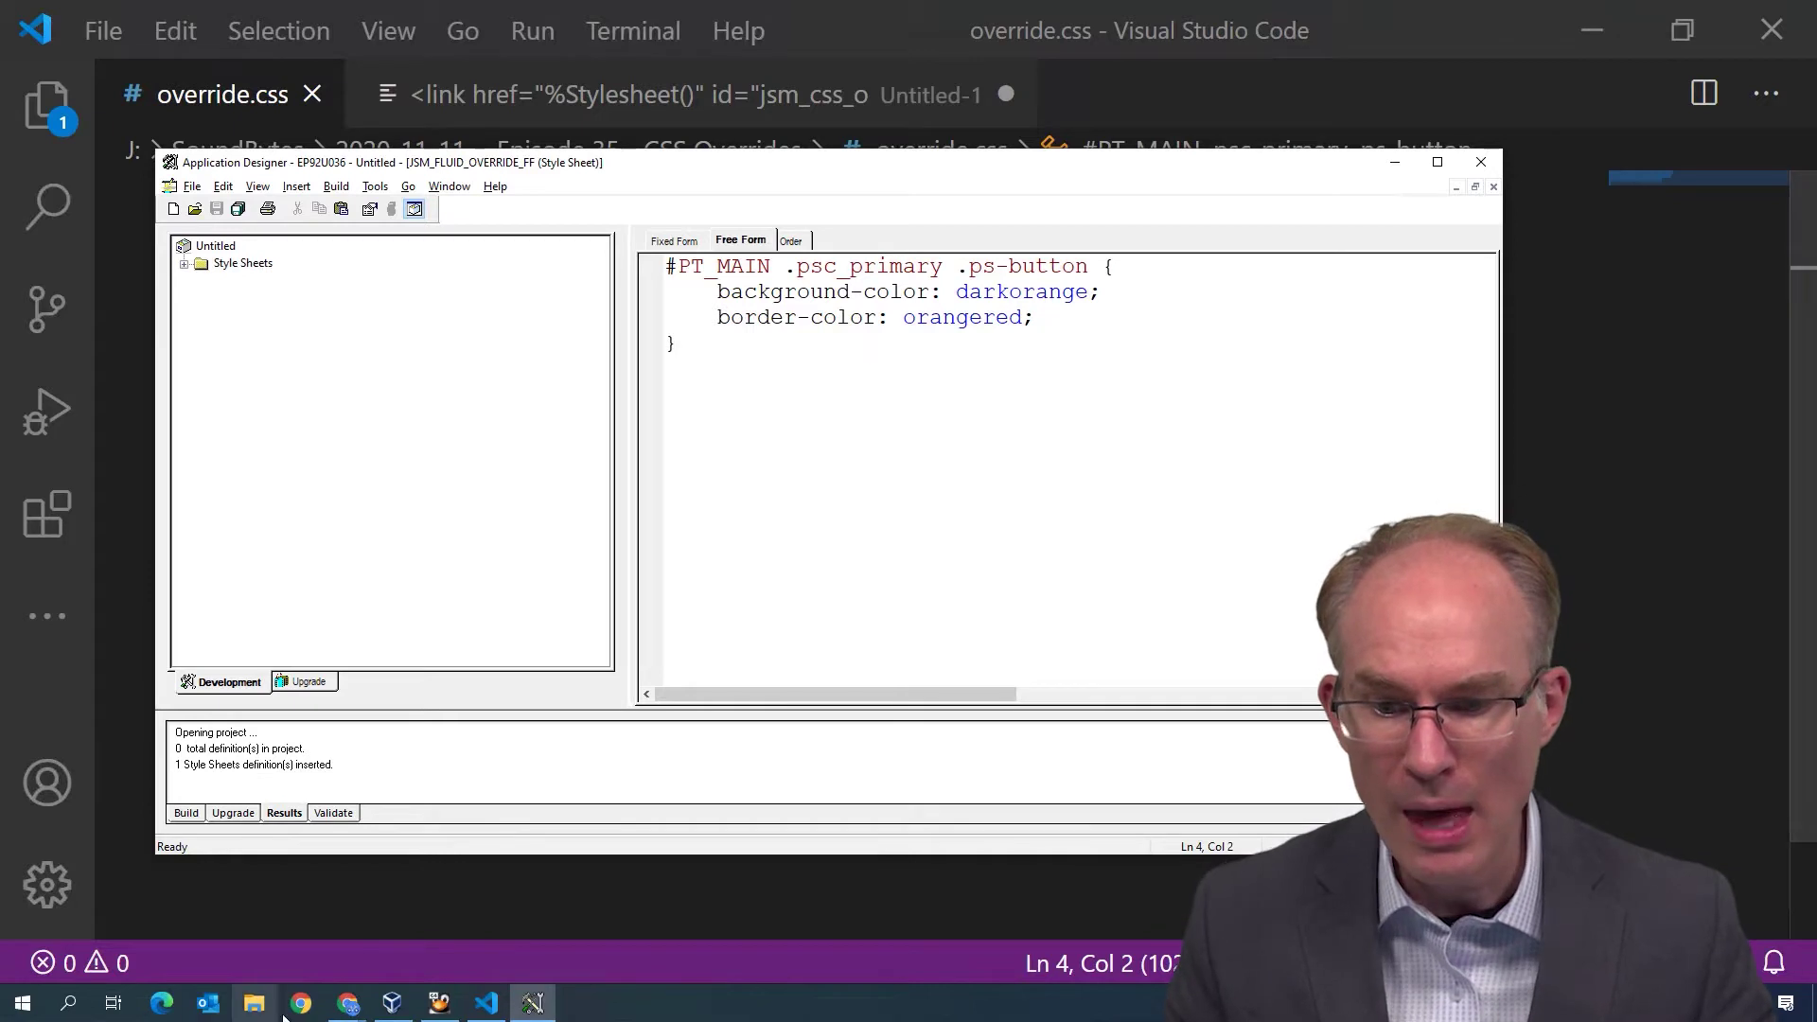
pyautogui.moveTo(347, 1003)
pyautogui.click(298, 960)
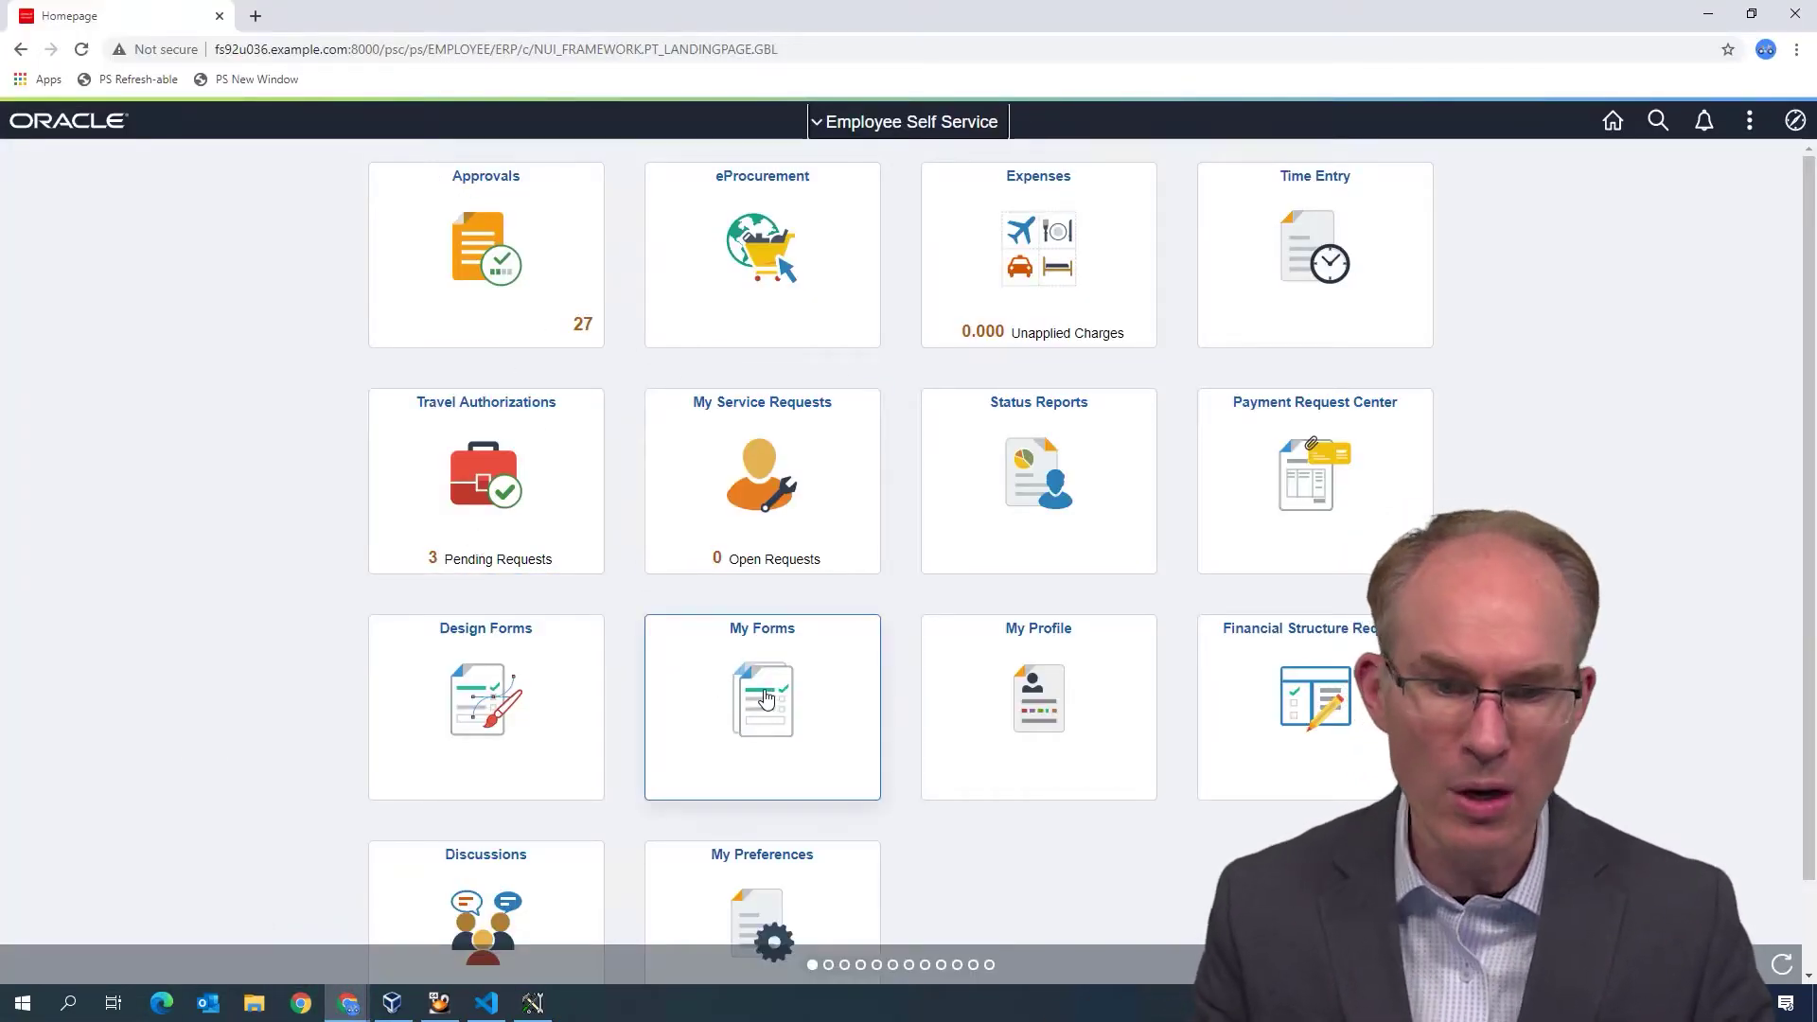
# - Open My Forms and view PSSTYLEDEF_FMODE_27.css under cs/ps/cache in DevTools Sources
pyautogui.click(766, 698)
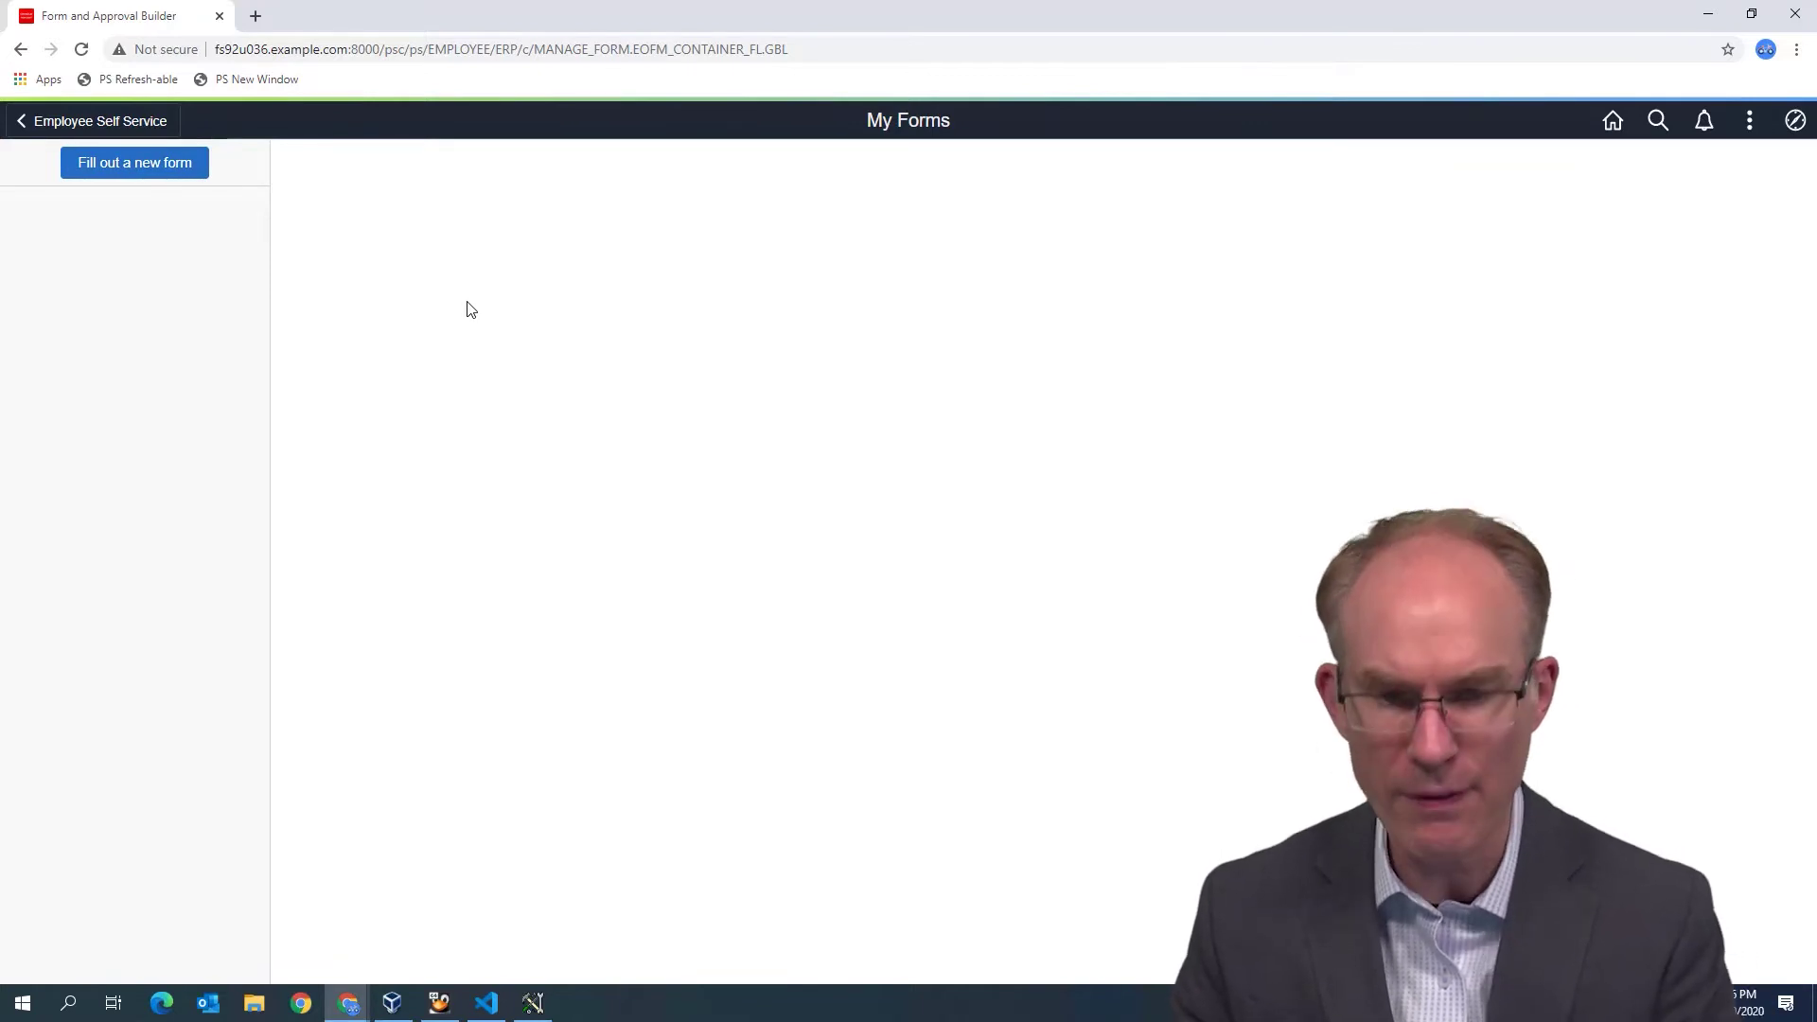
pyautogui.press('F12')
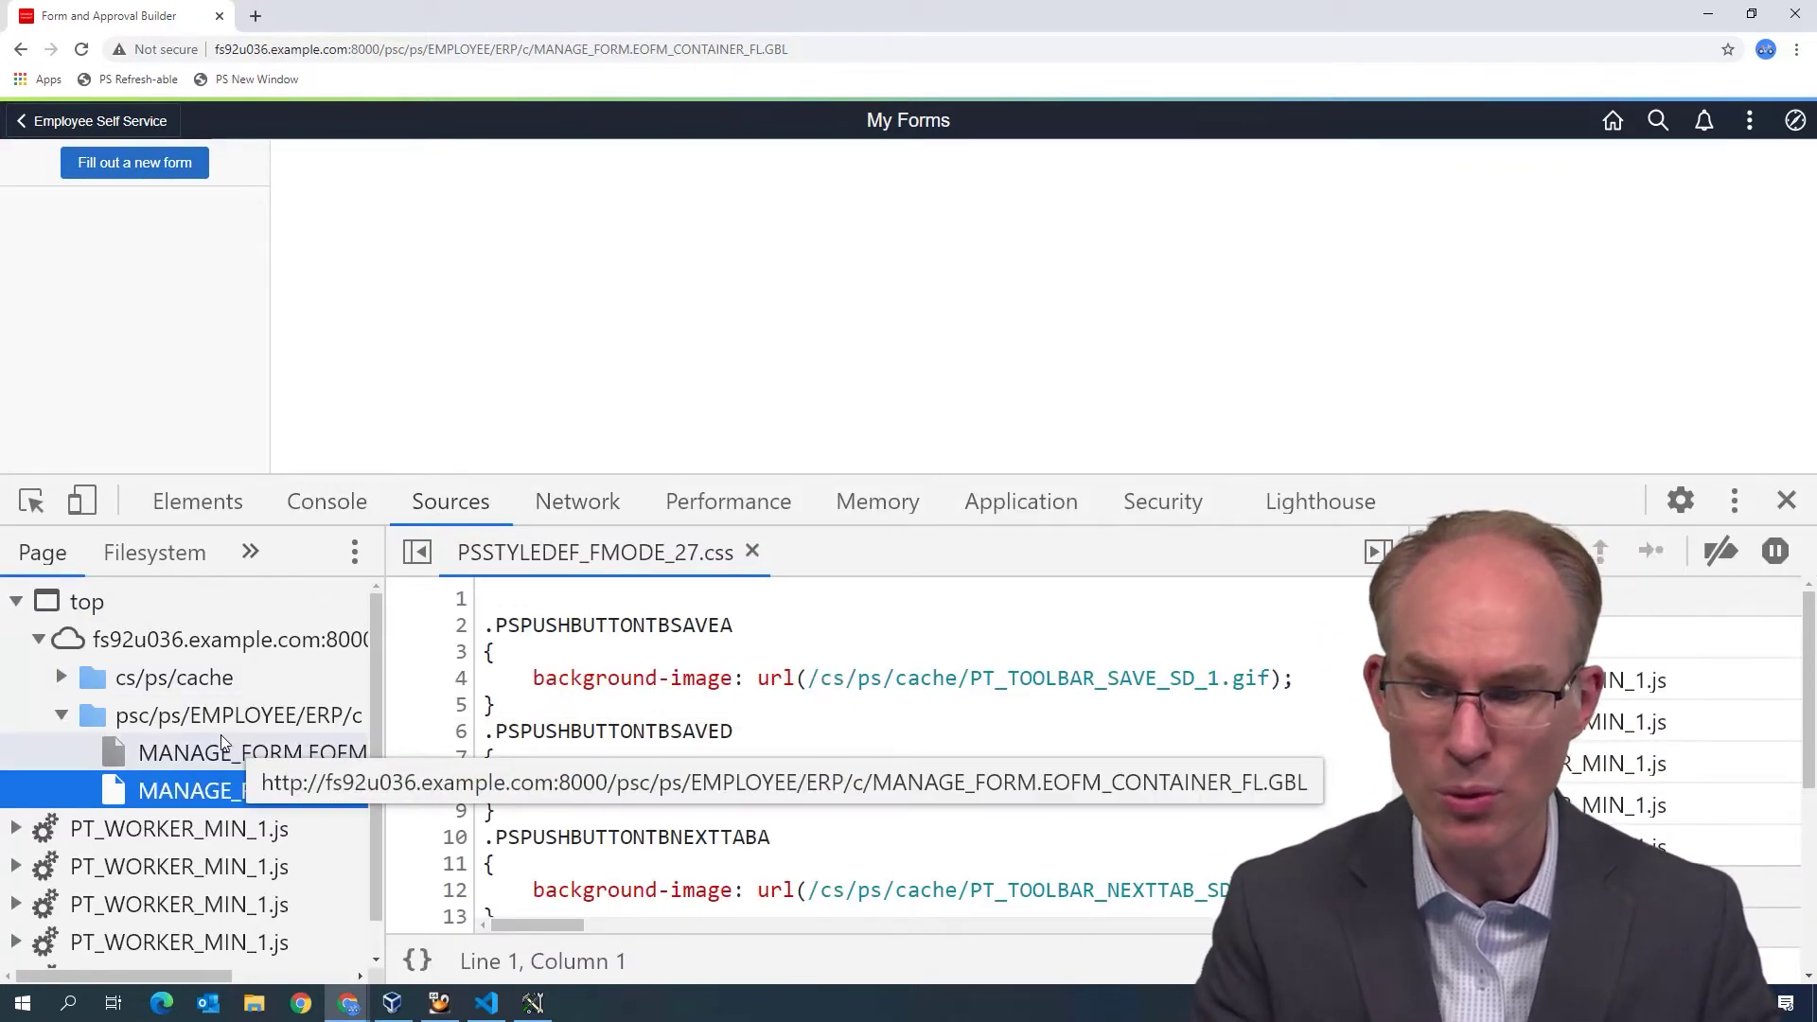
pyautogui.click(60, 679)
pyautogui.scroll(-10, 227, 674)
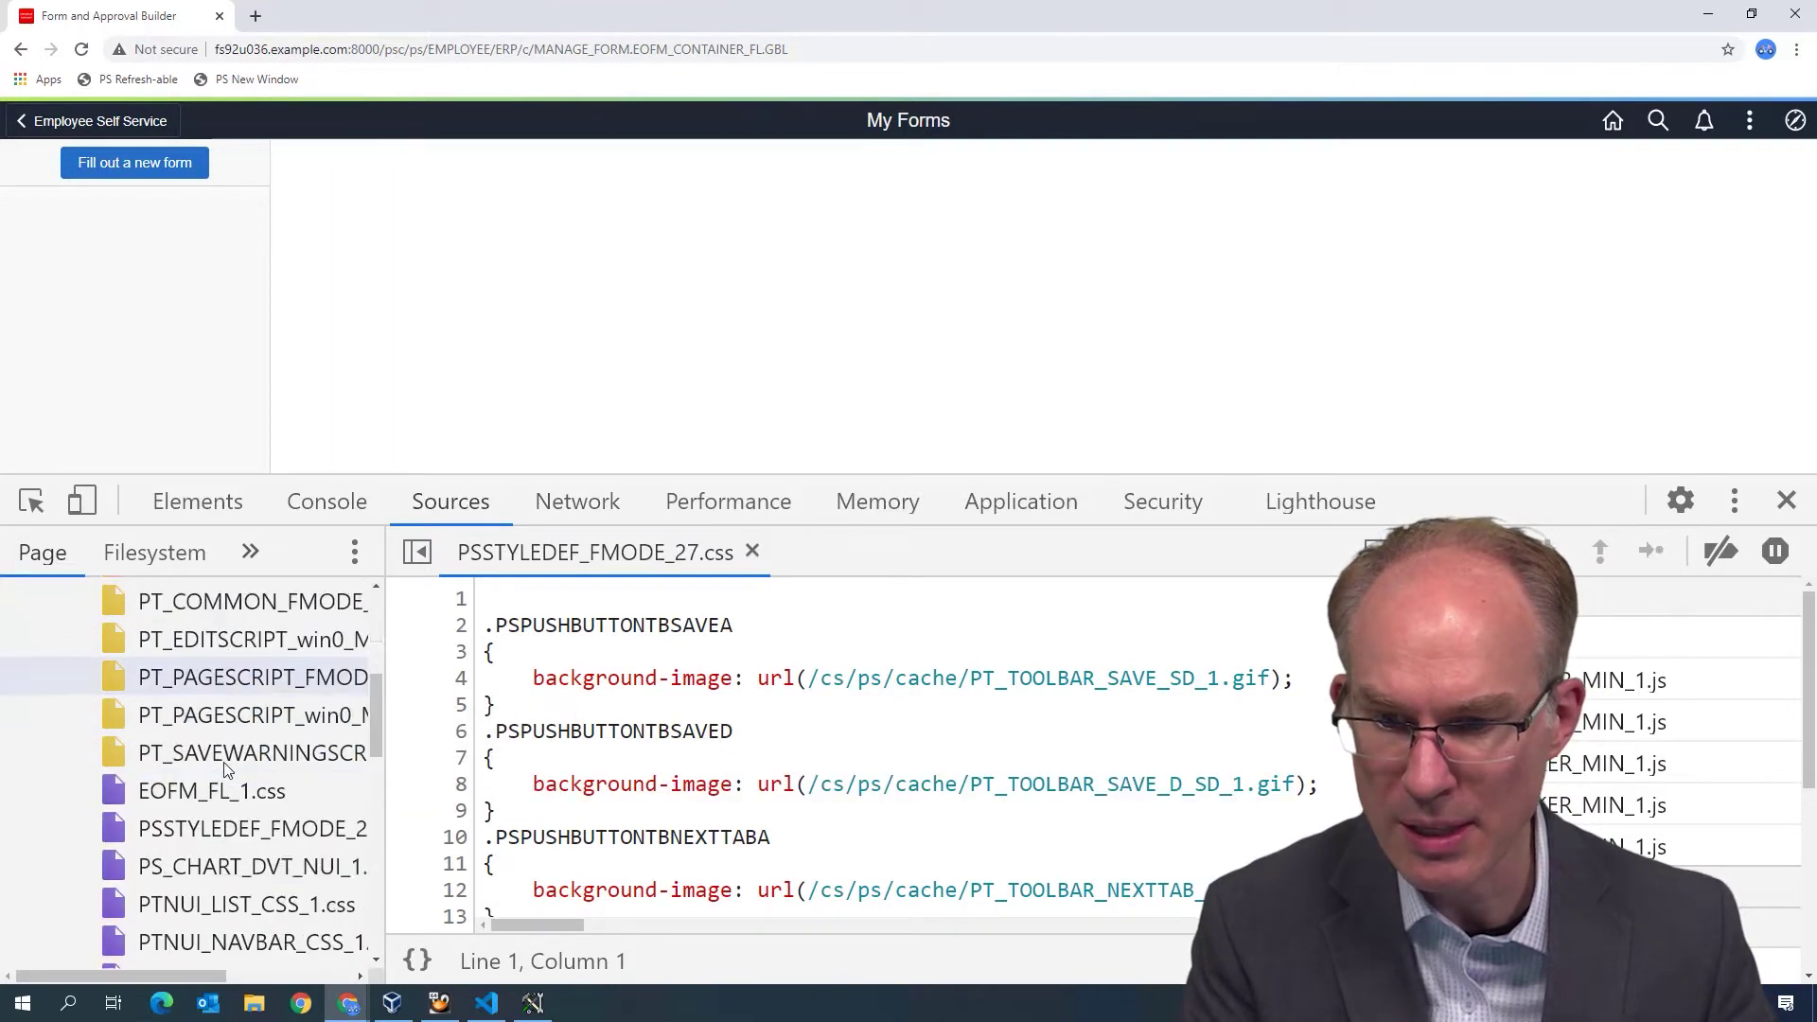
pyautogui.click(215, 639)
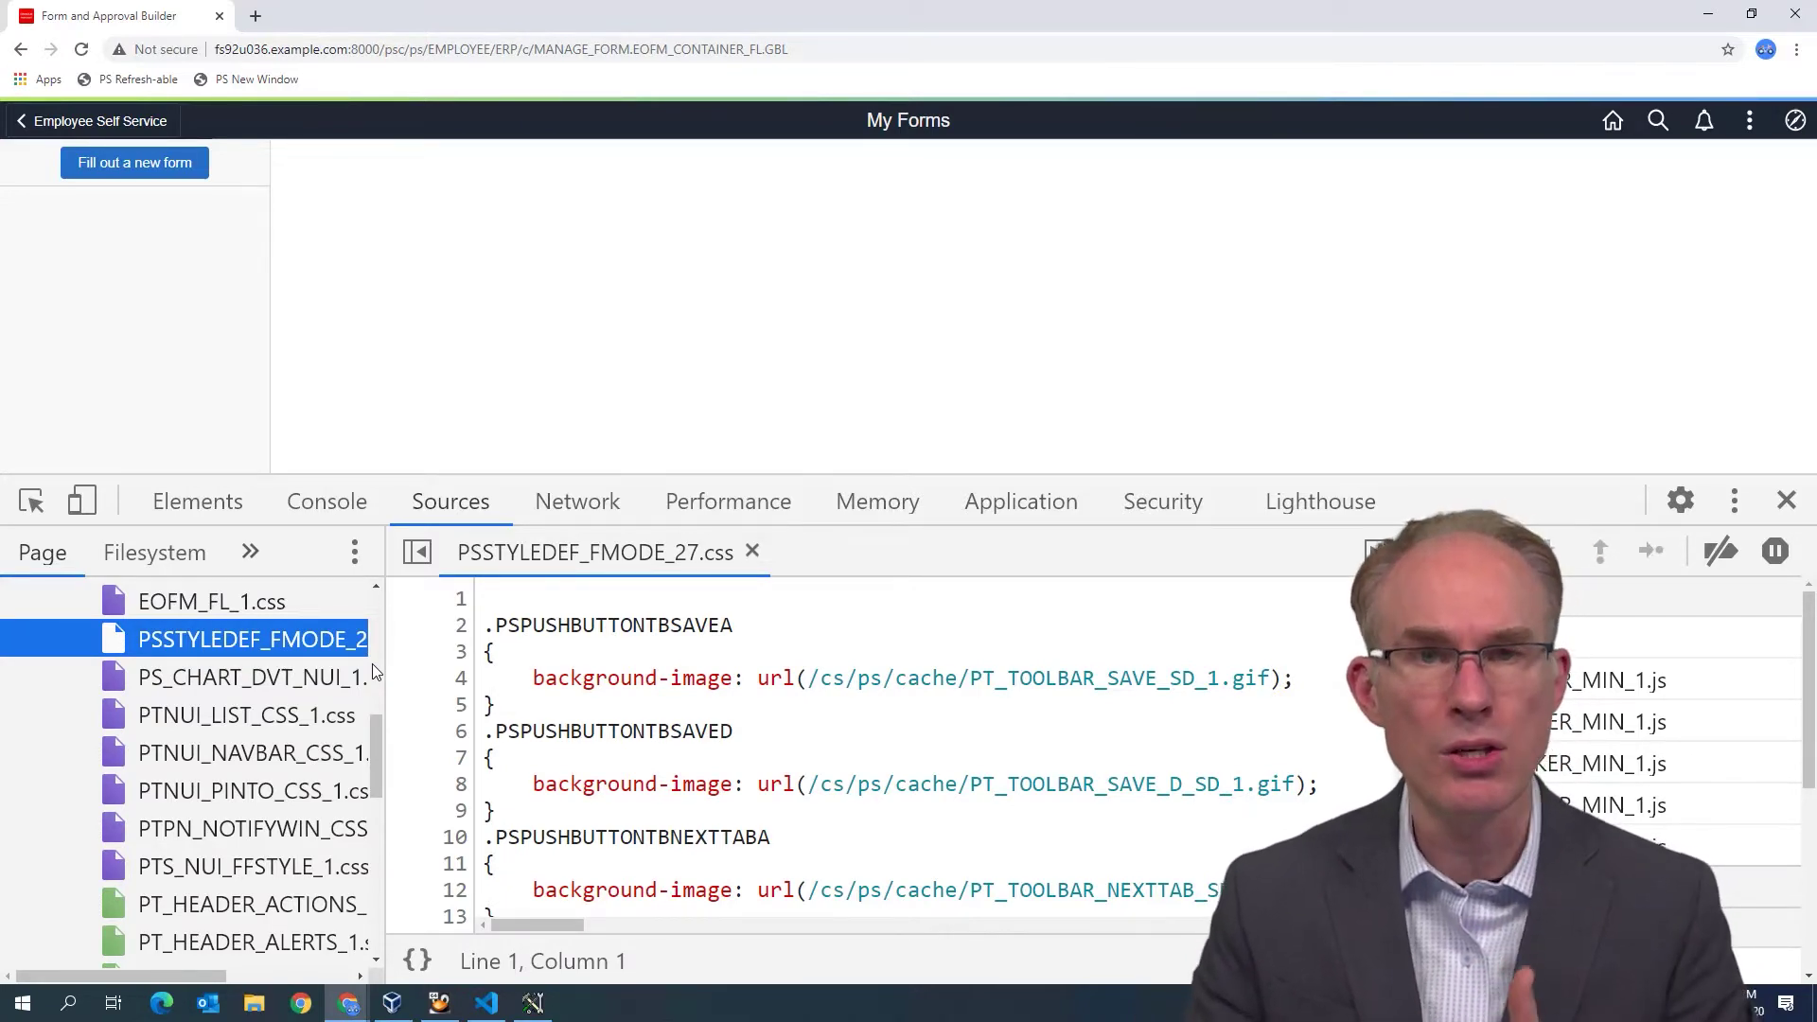
# - Open the PSSTYLEDEF_FMODE style sheet definition in Application Designer
pyautogui.hotkey('alt', 'Tab')
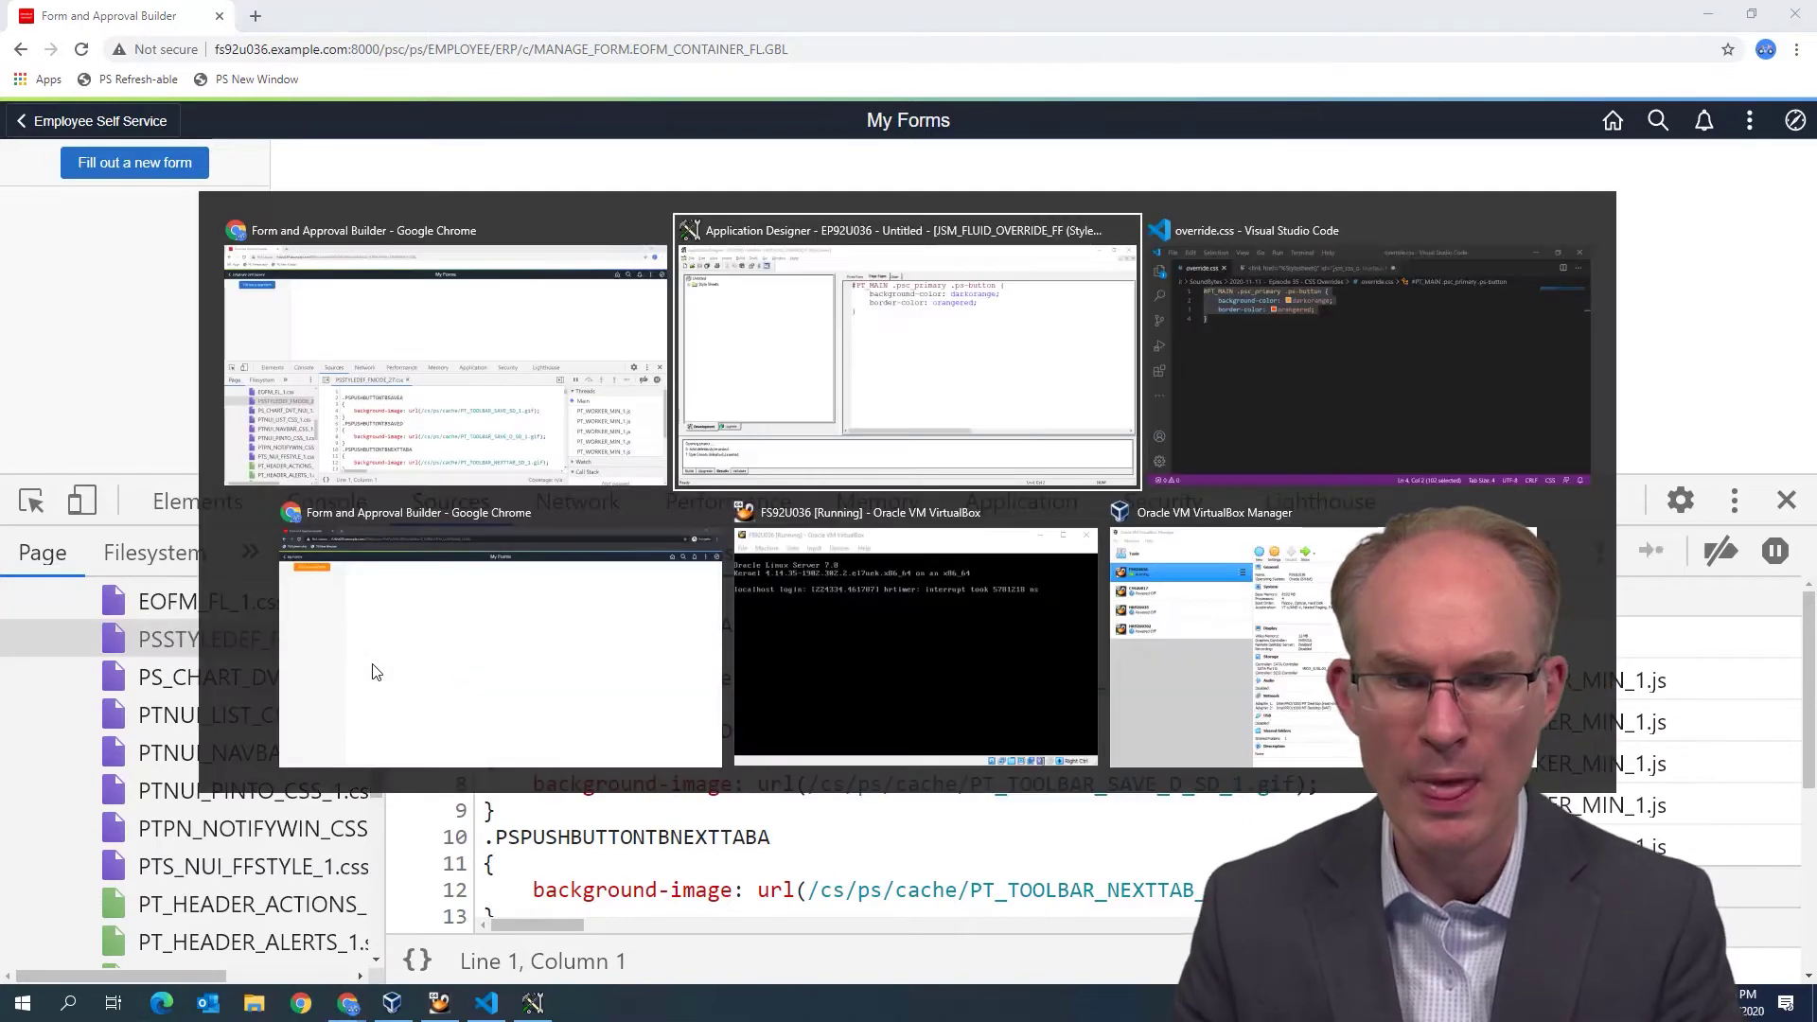
pyautogui.hotkey('ctrl', 'o')
pyautogui.press('Tab')
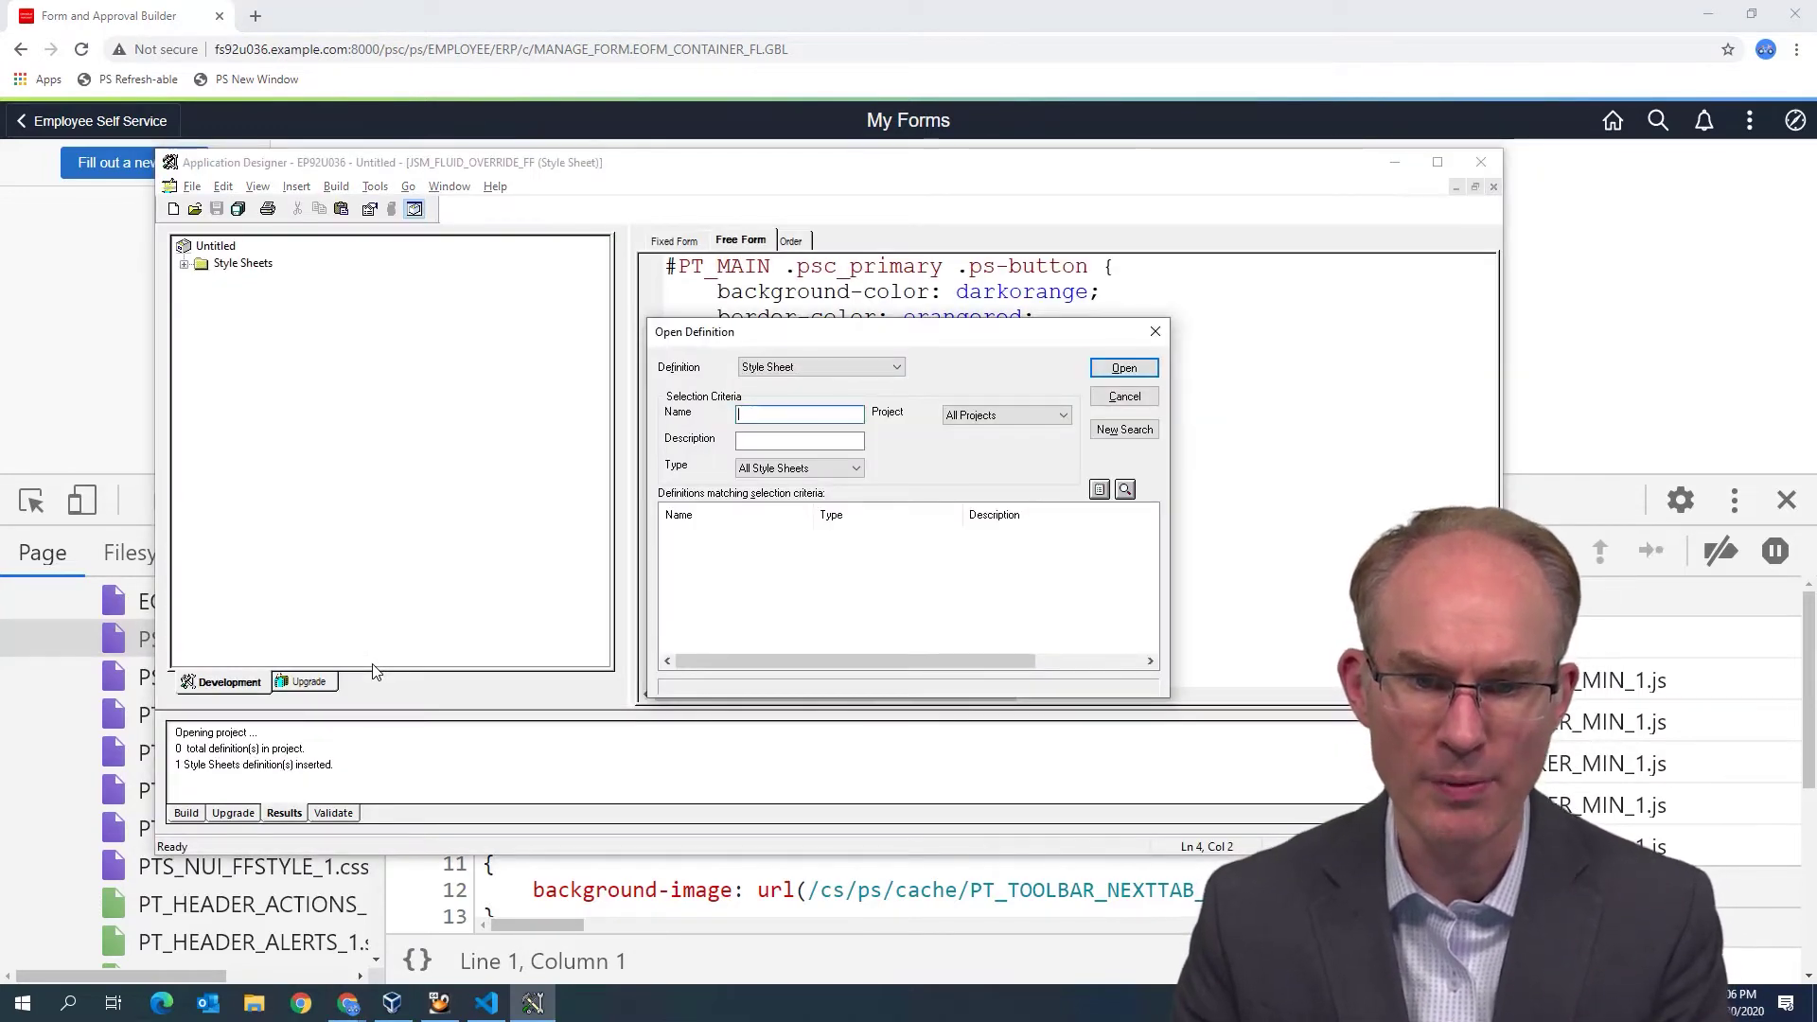
pyautogui.write('PSSTYLEDE')
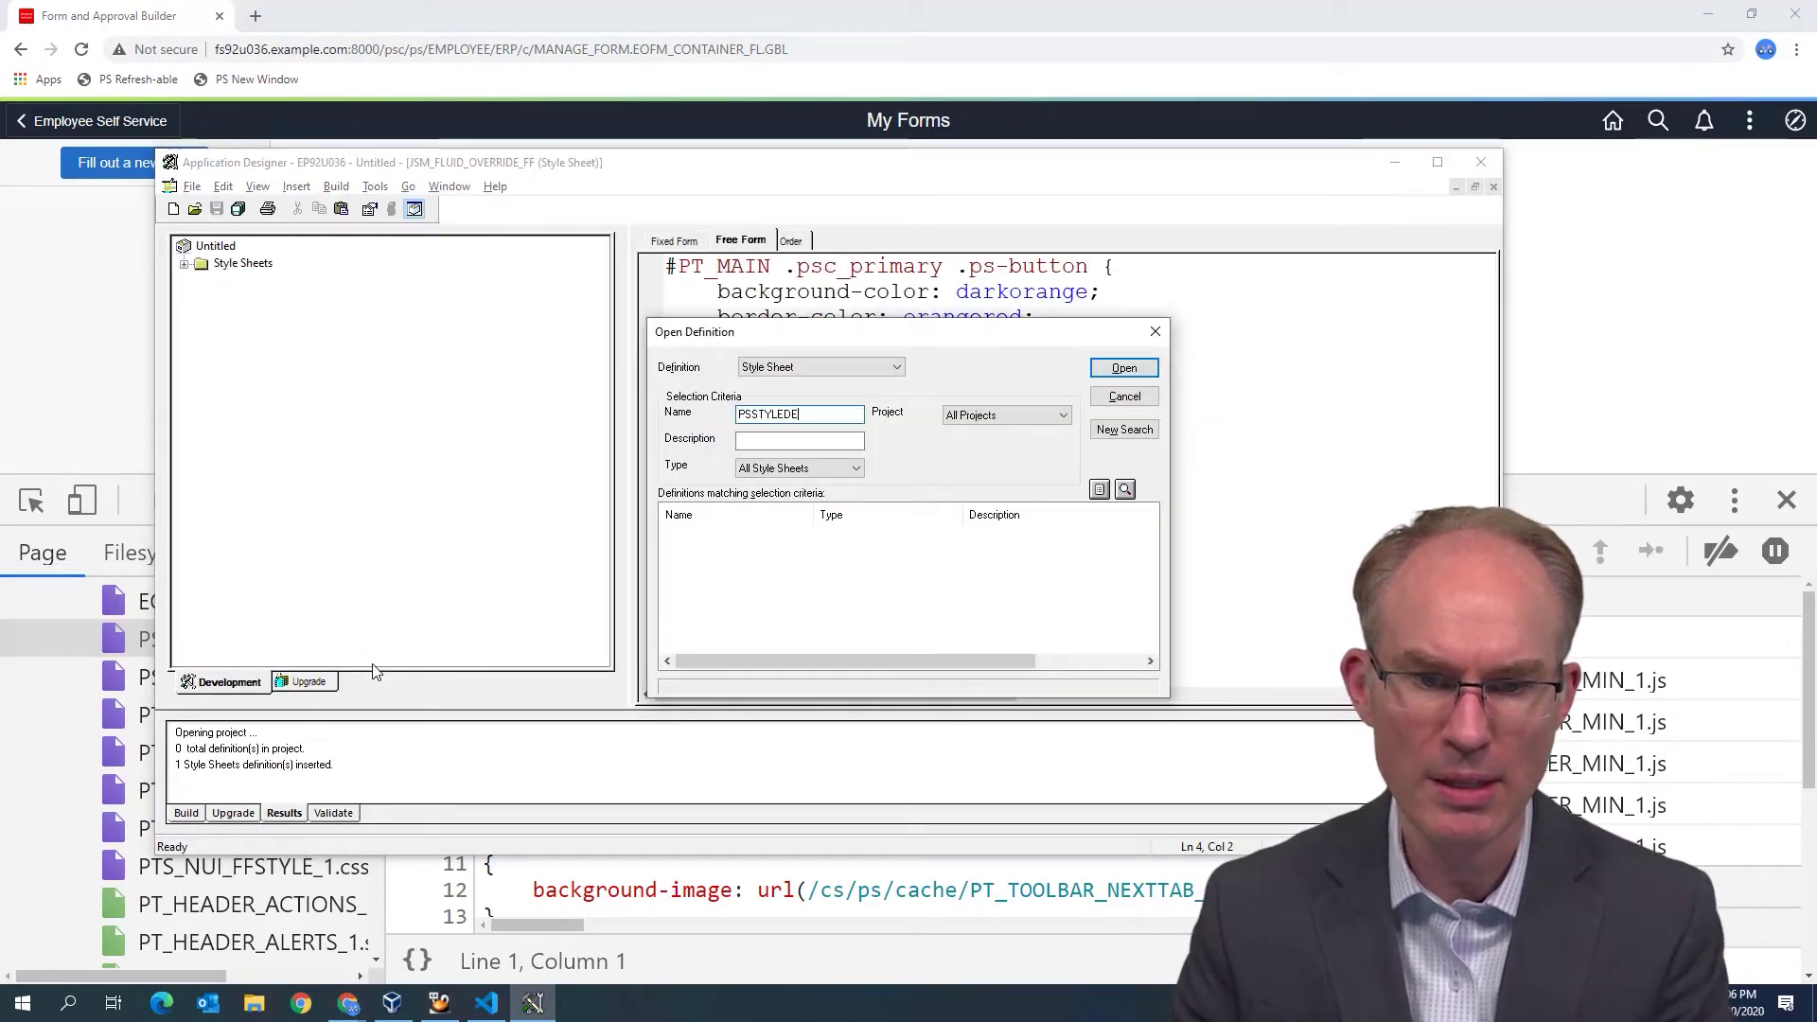
pyautogui.write('F_FMODE')
pyautogui.press('Return')
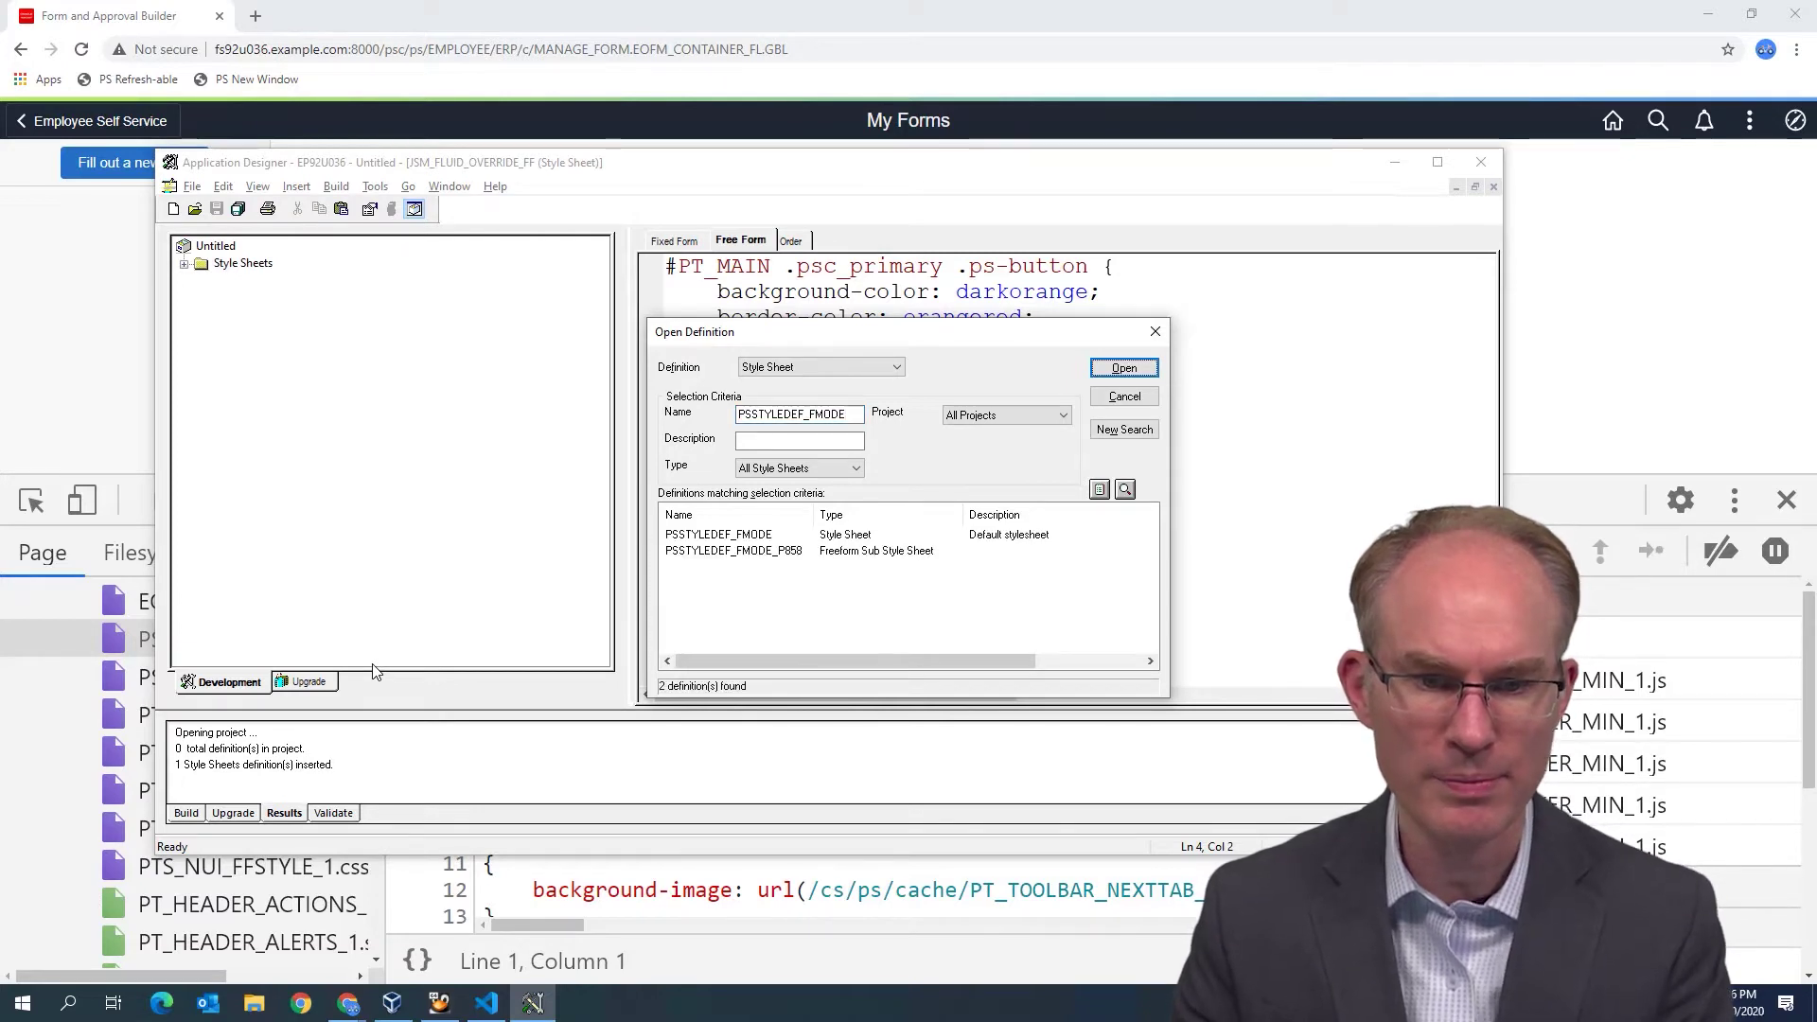
pyautogui.doubleClick(720, 535)
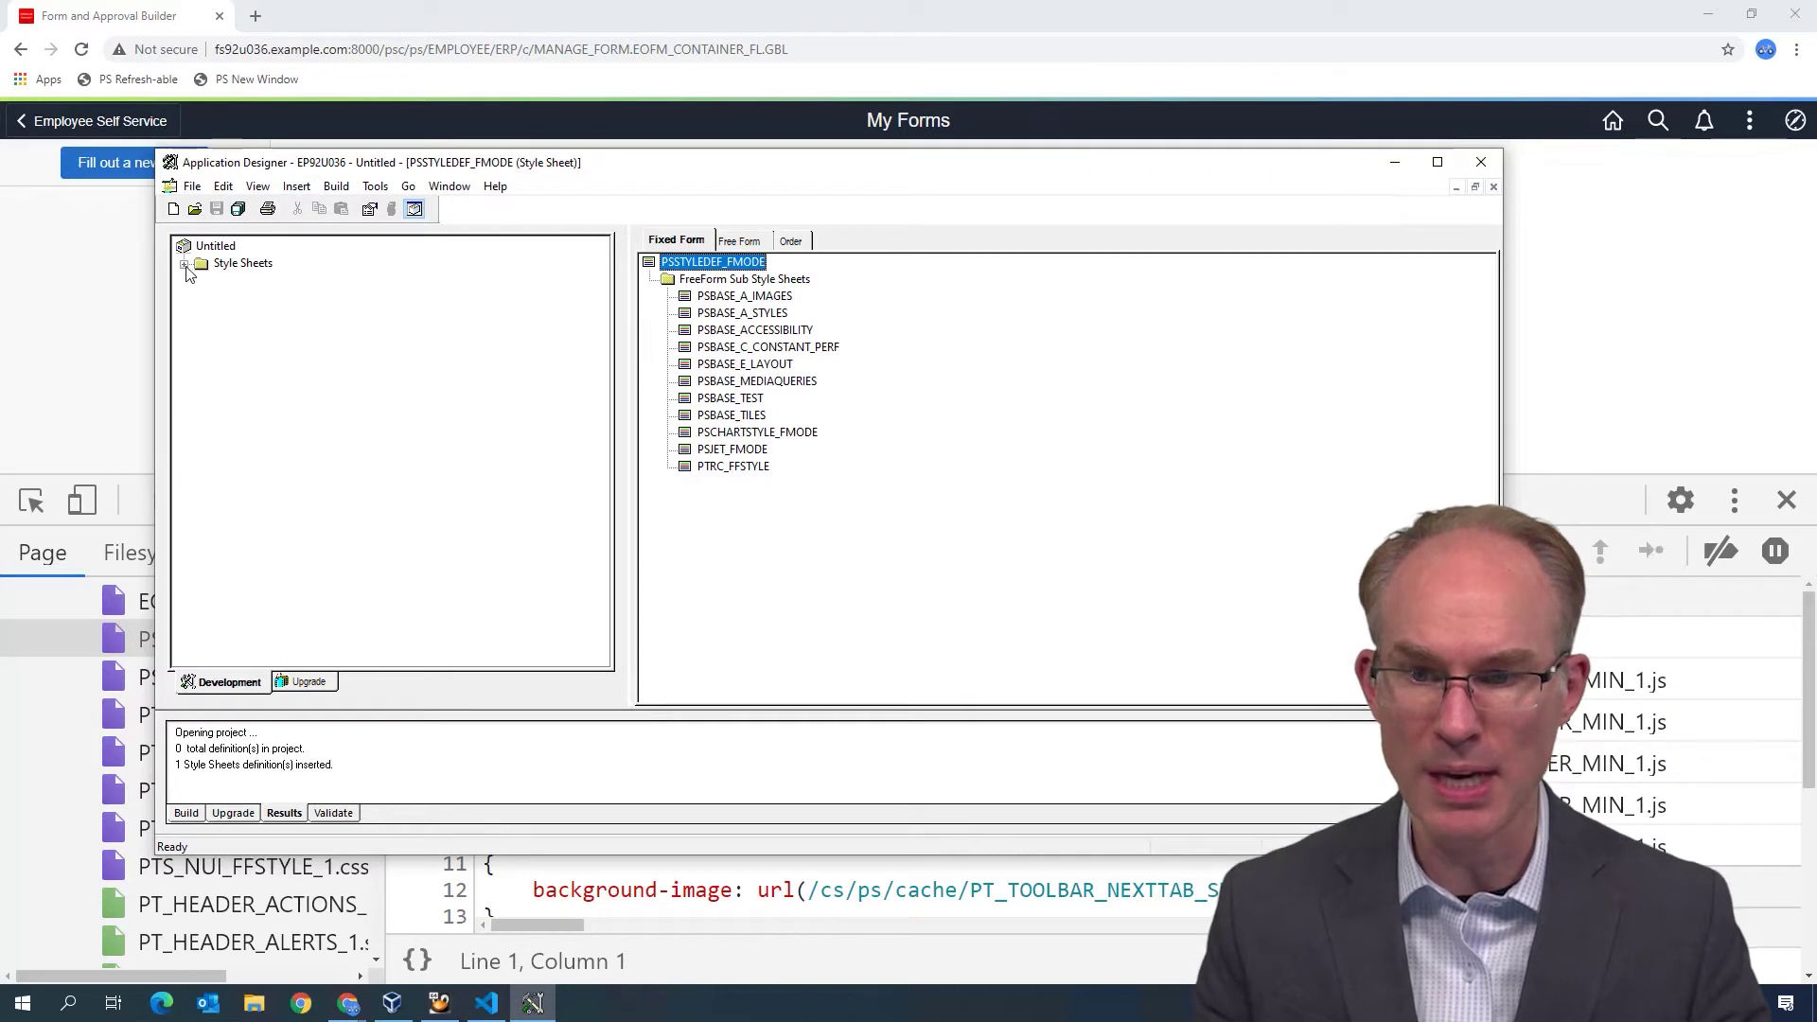
# - Insert JSM_FLUID_OVERRIDE_FF as a sub style sheet of PSSTYLEDEF_FMODE
pyautogui.click(296, 186)
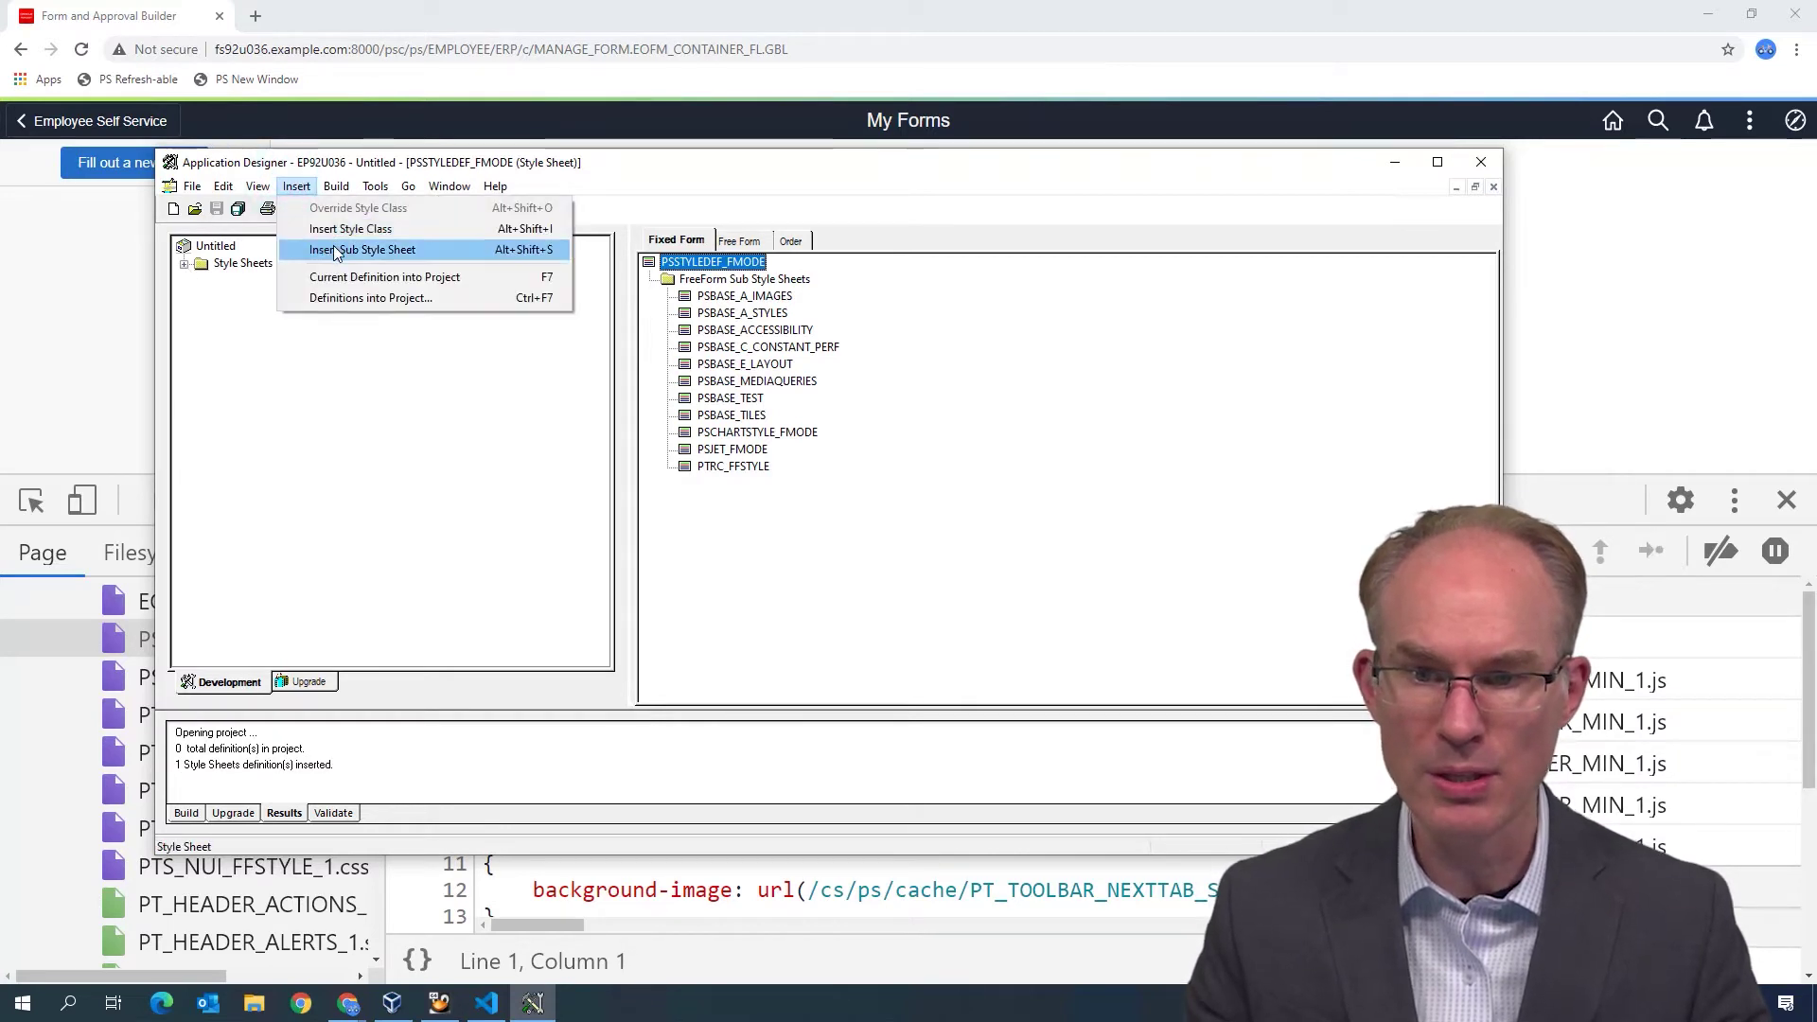
pyautogui.click(333, 249)
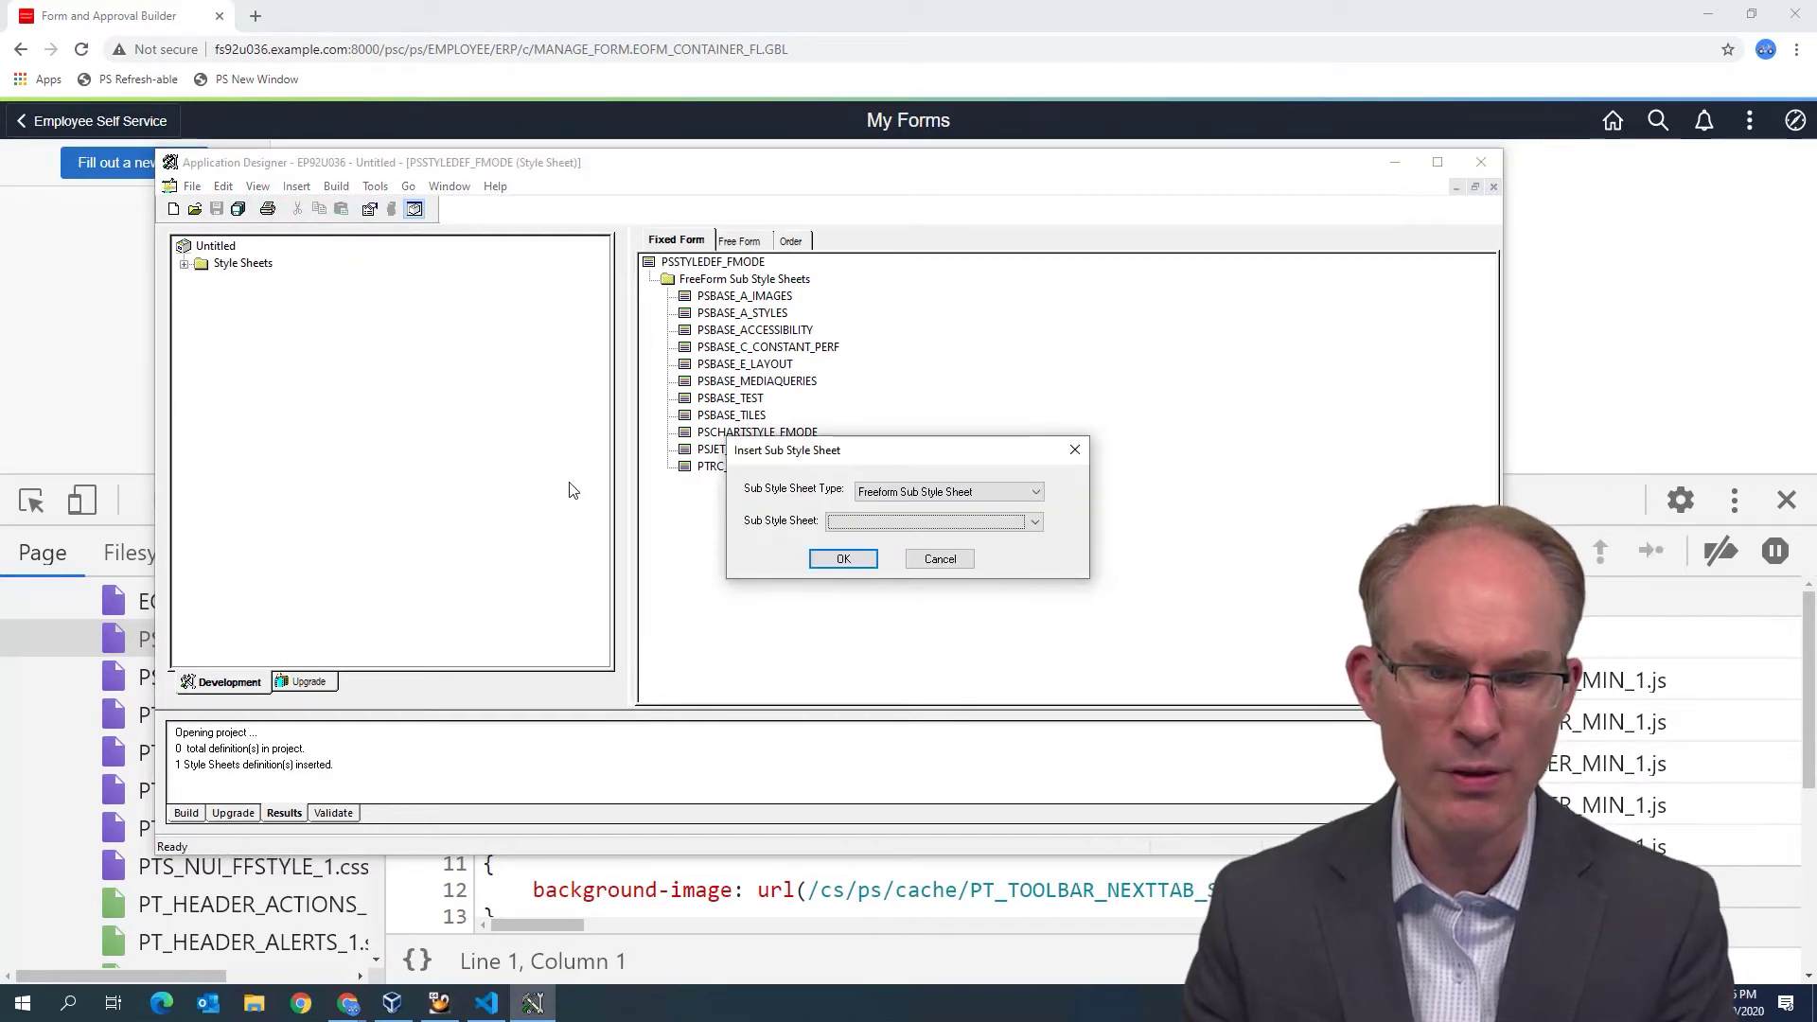
pyautogui.press('Down')
pyautogui.press('Return')
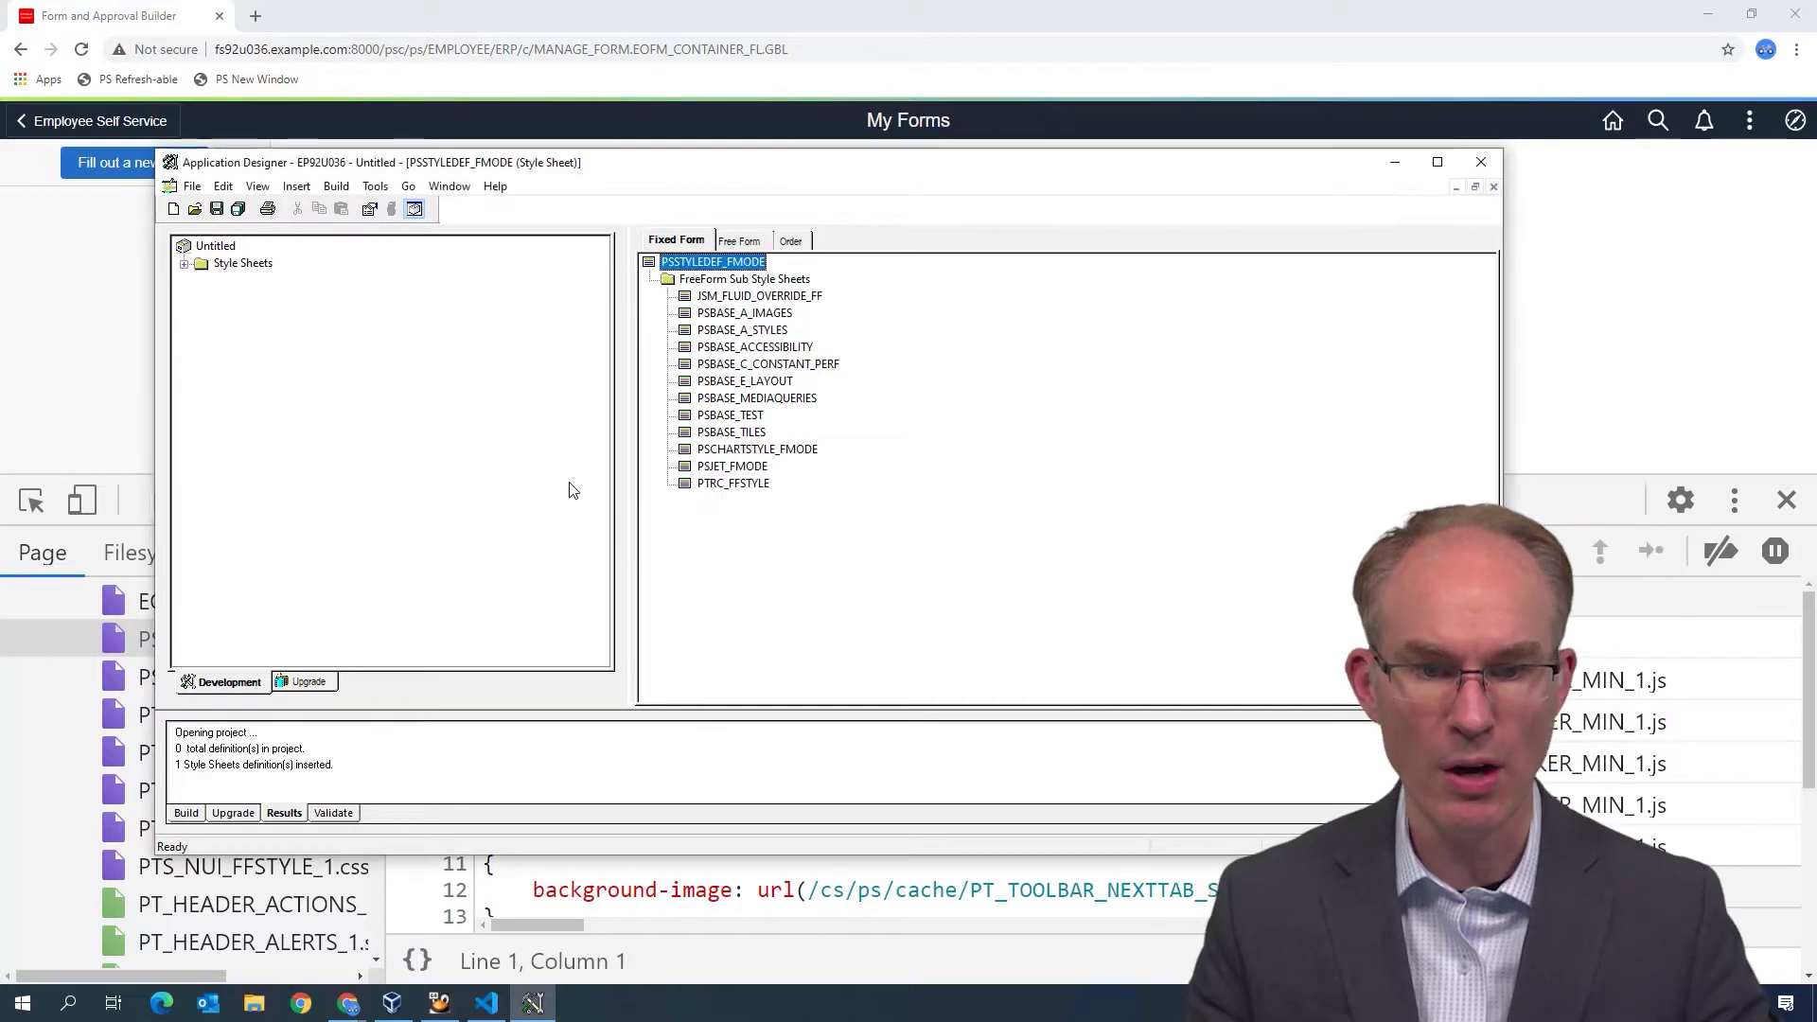
# - Confirm JSM_FLUID_OVERRIDE_FF is last in the load order and save the definition
pyautogui.click(748, 297)
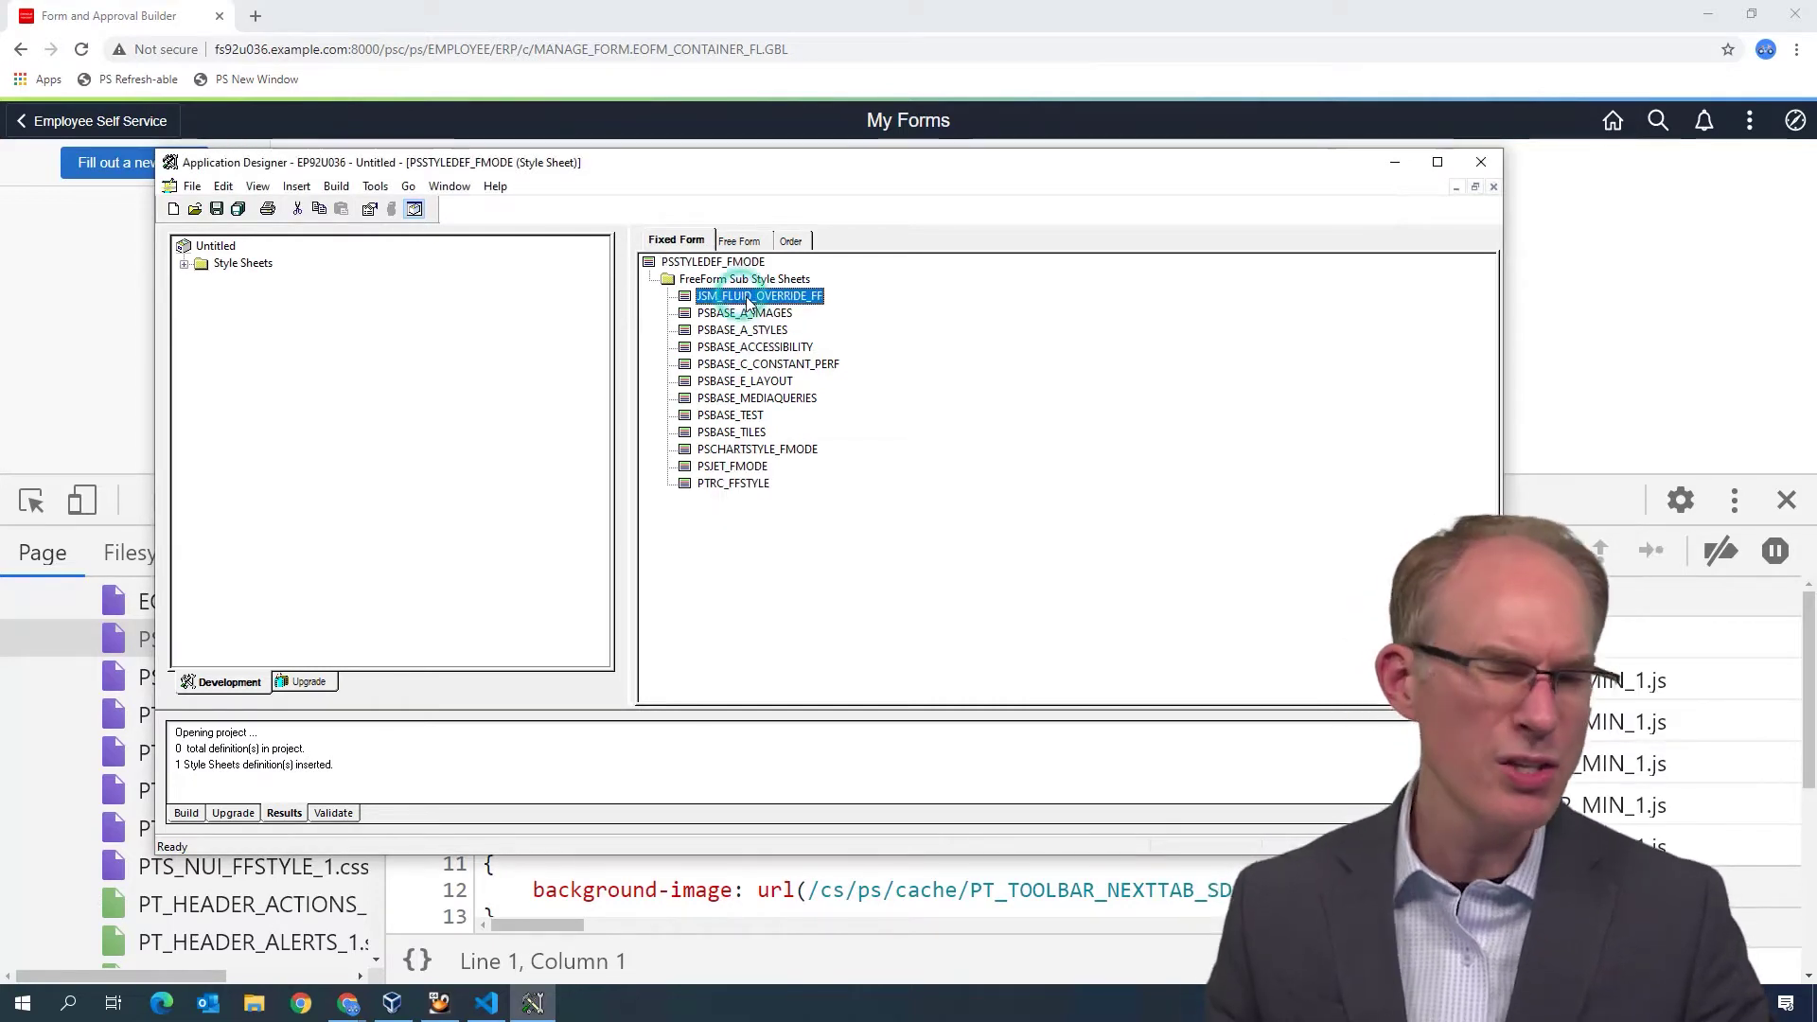
pyautogui.click(790, 240)
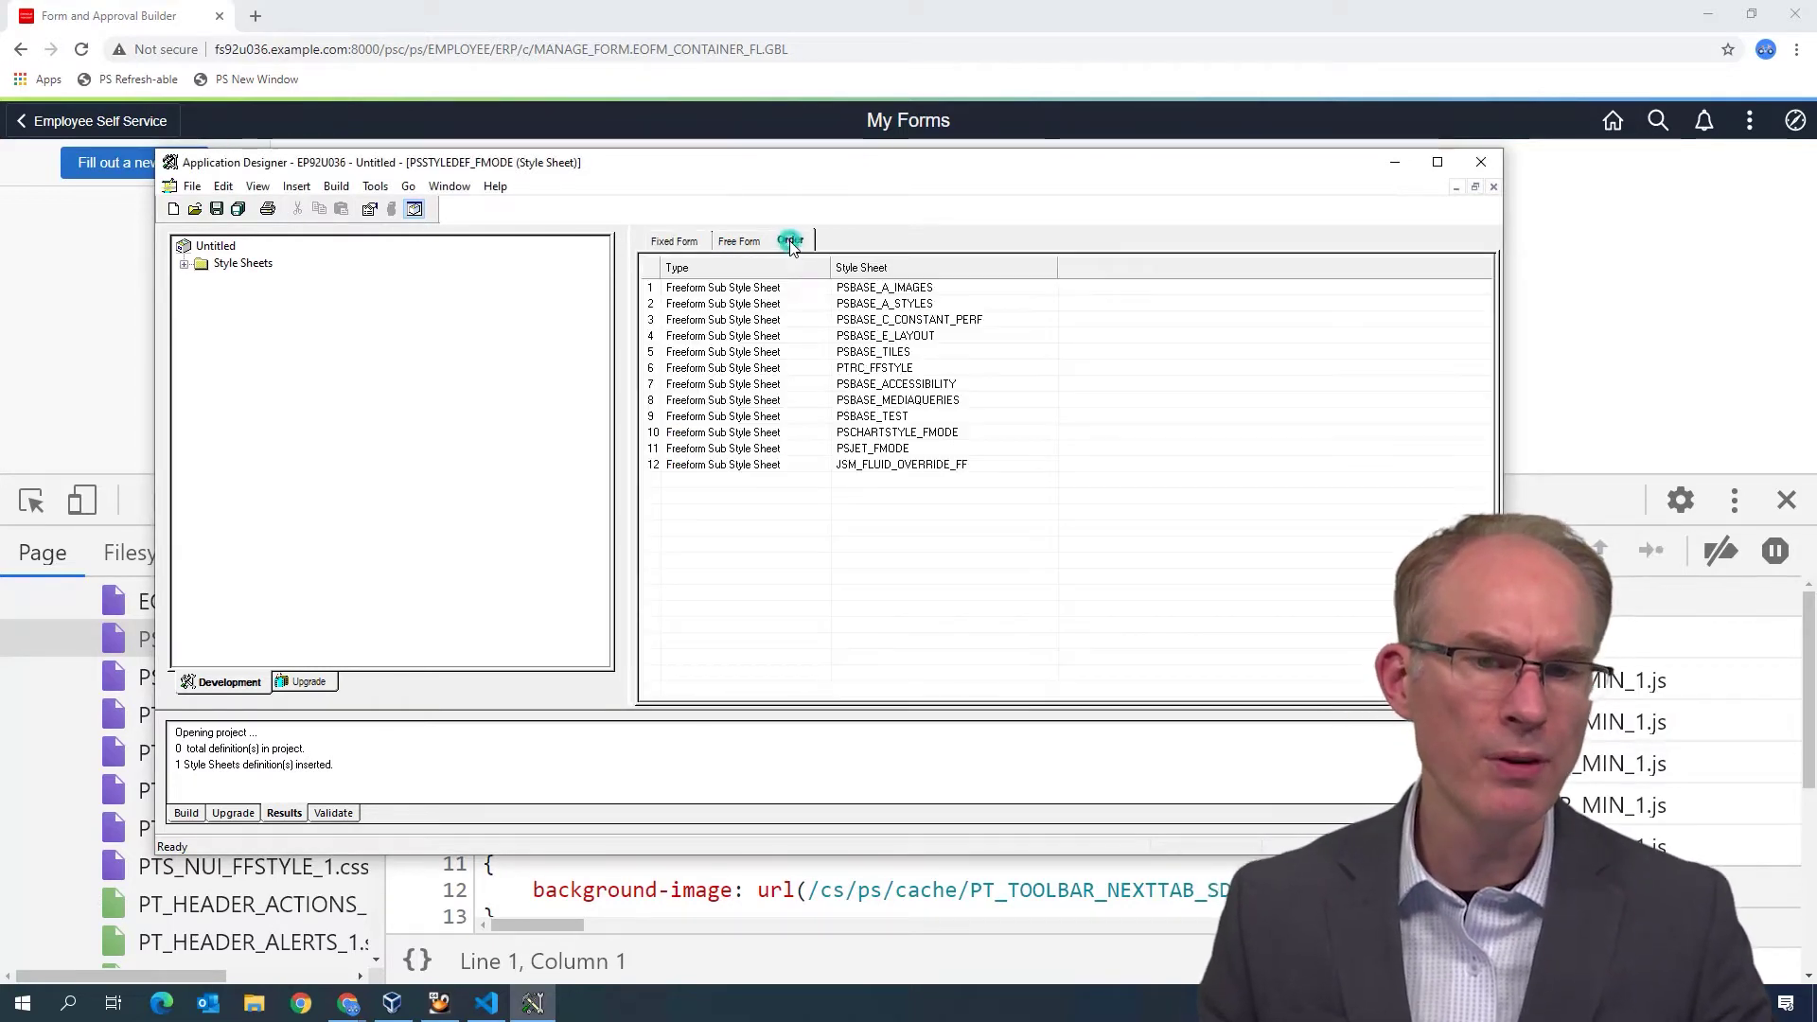
pyautogui.click(724, 465)
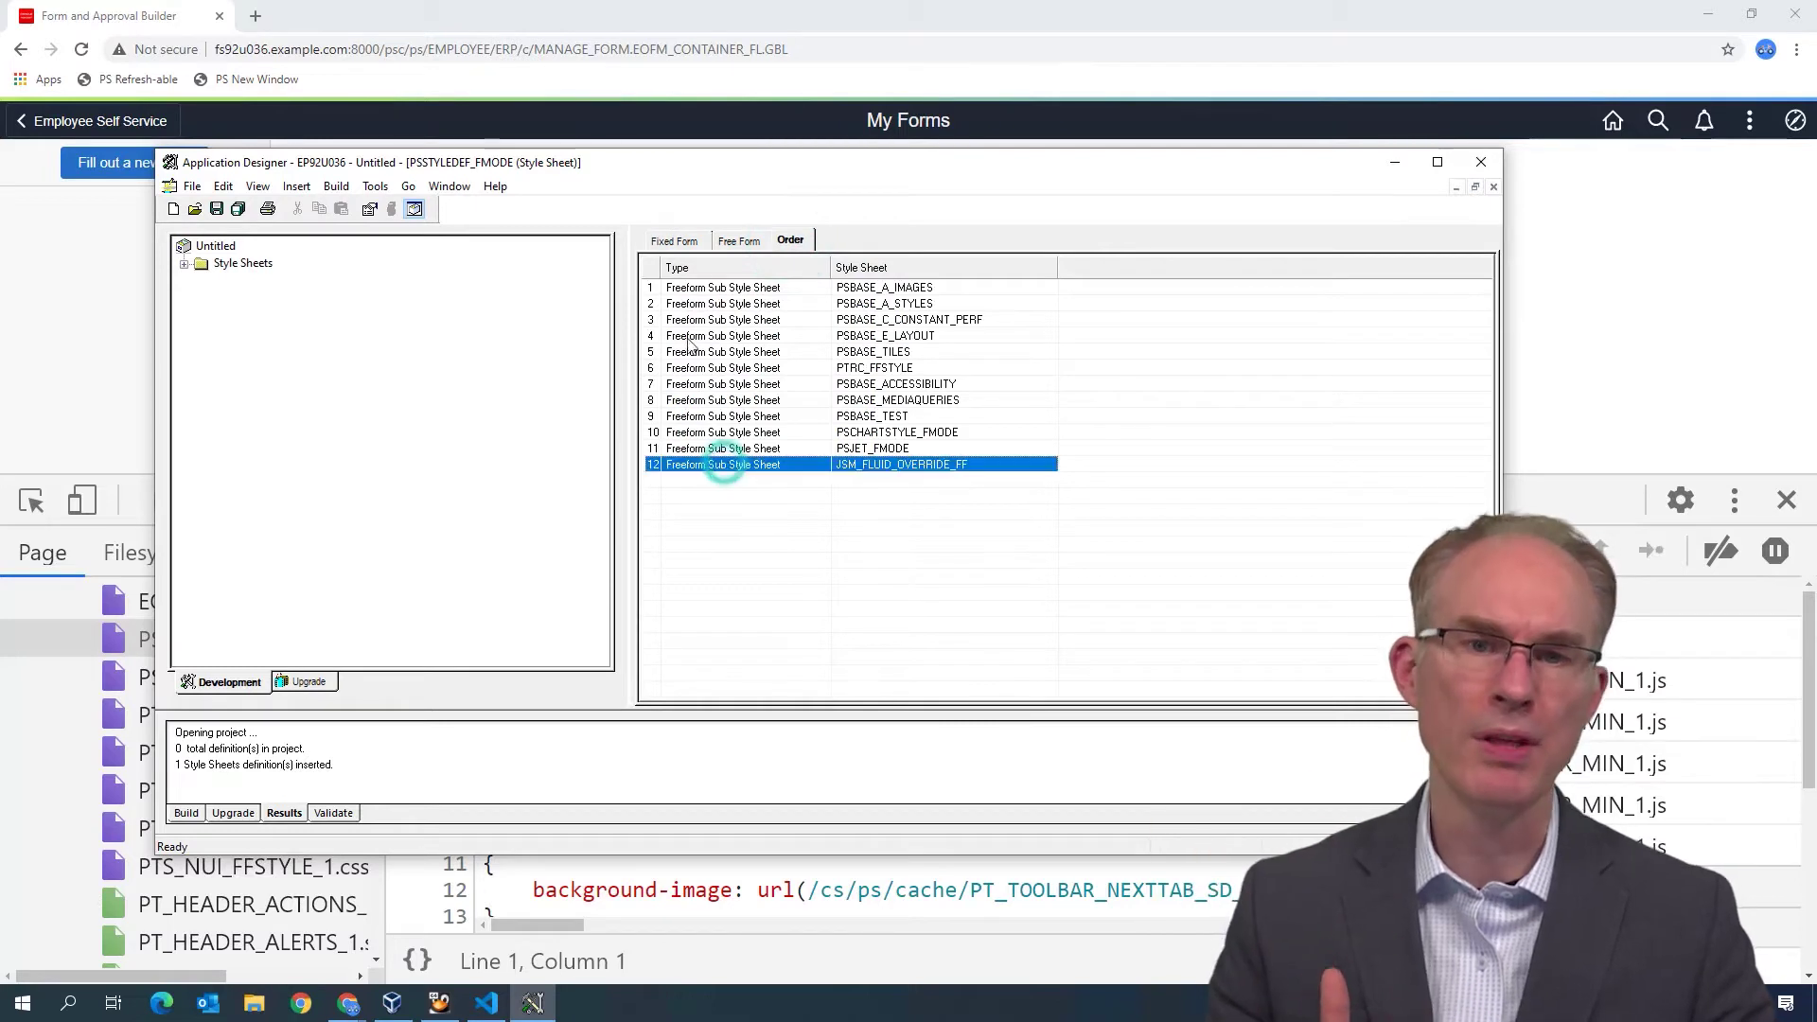
pyautogui.click(676, 241)
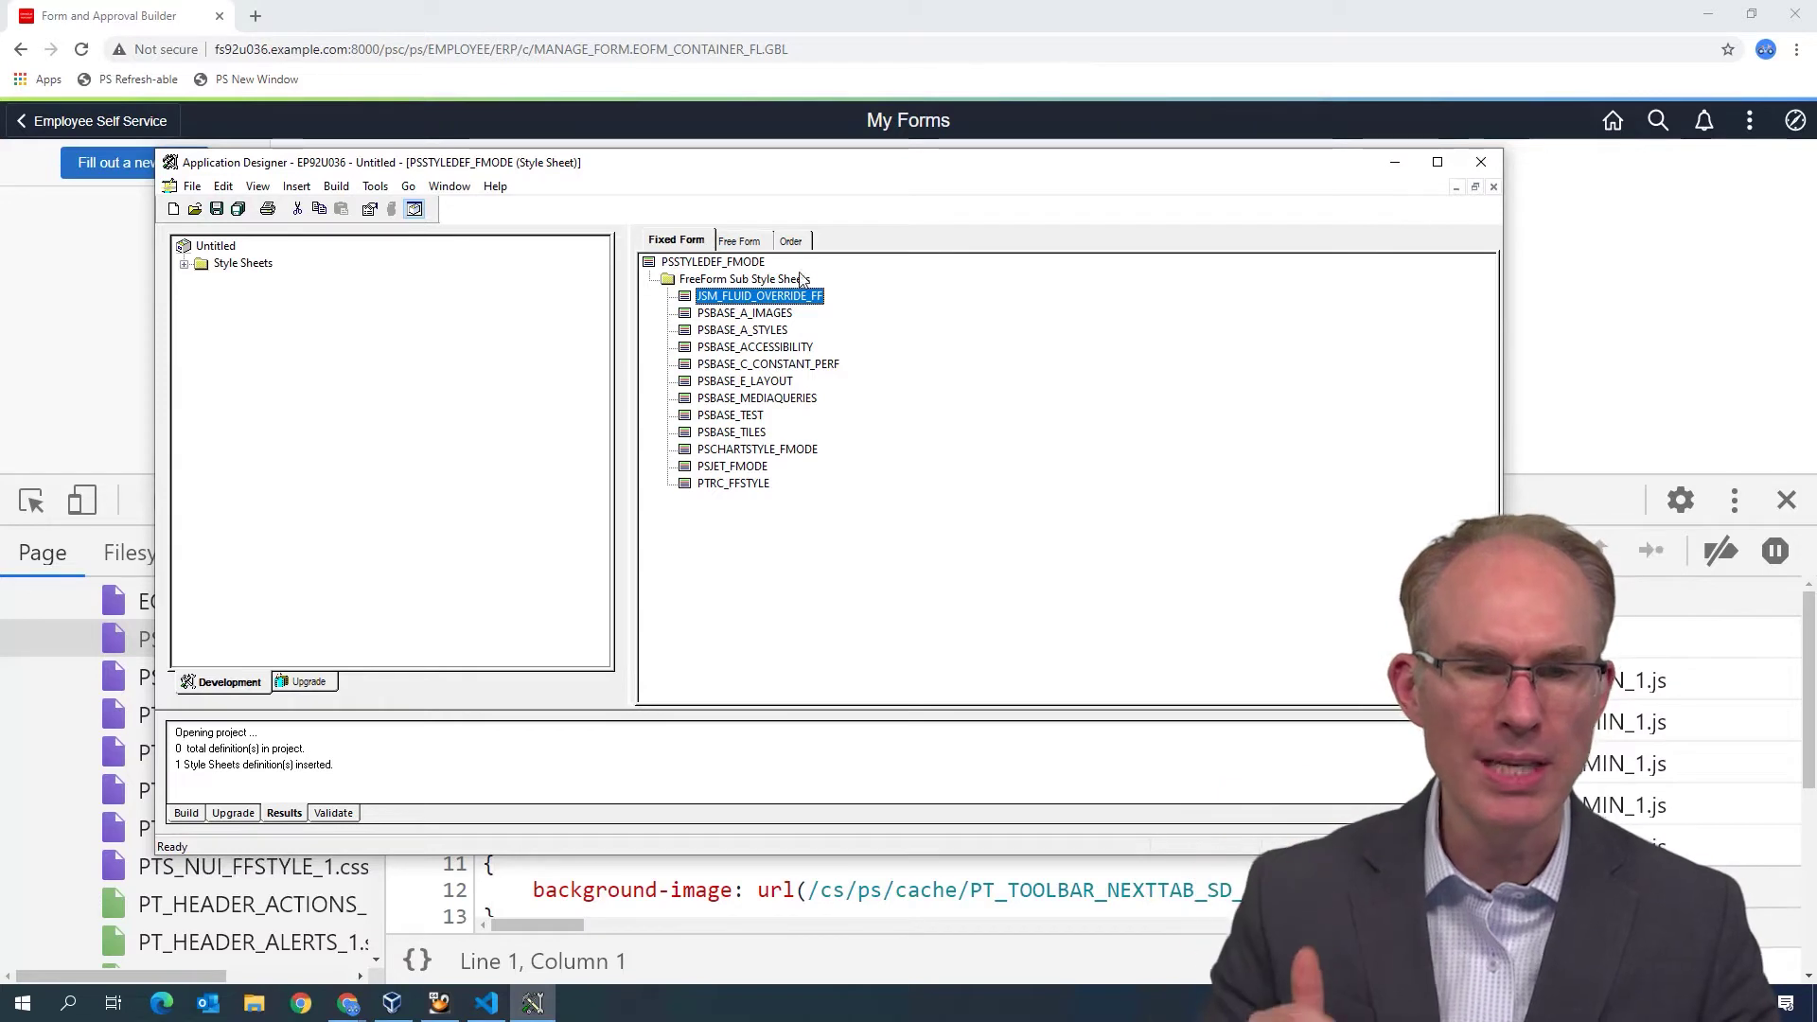
pyautogui.click(791, 242)
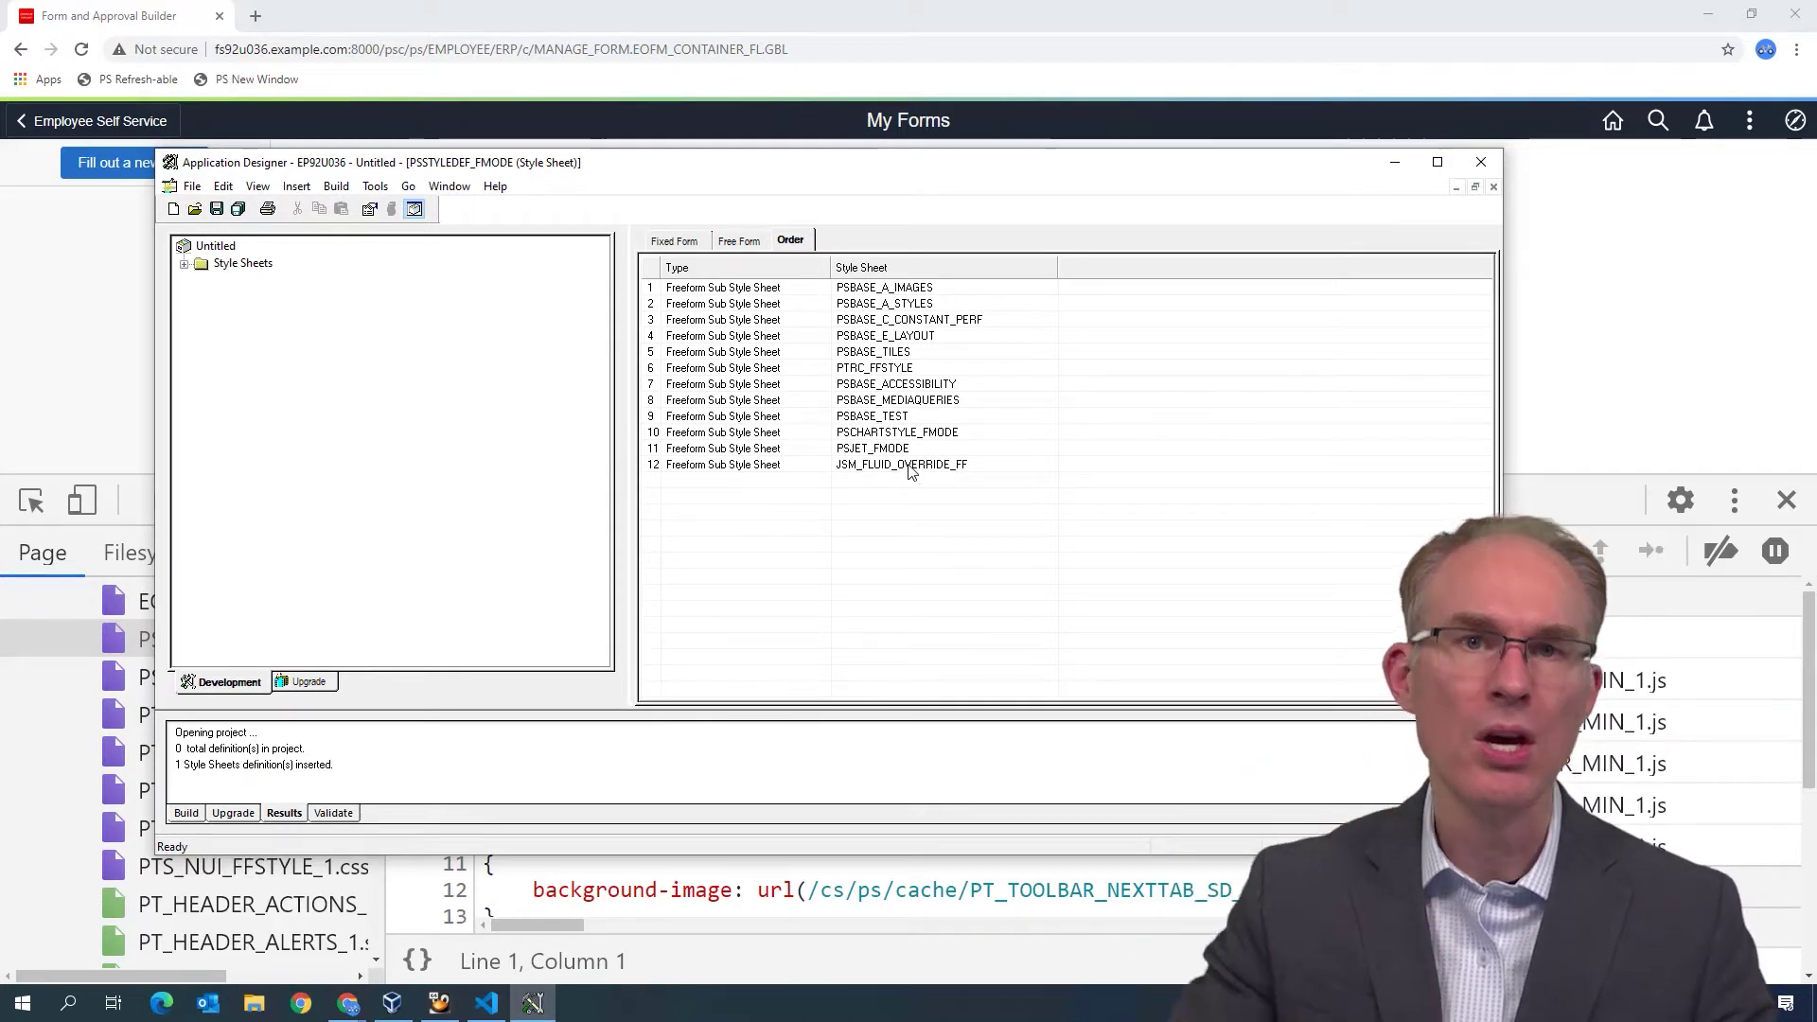
pyautogui.click(218, 210)
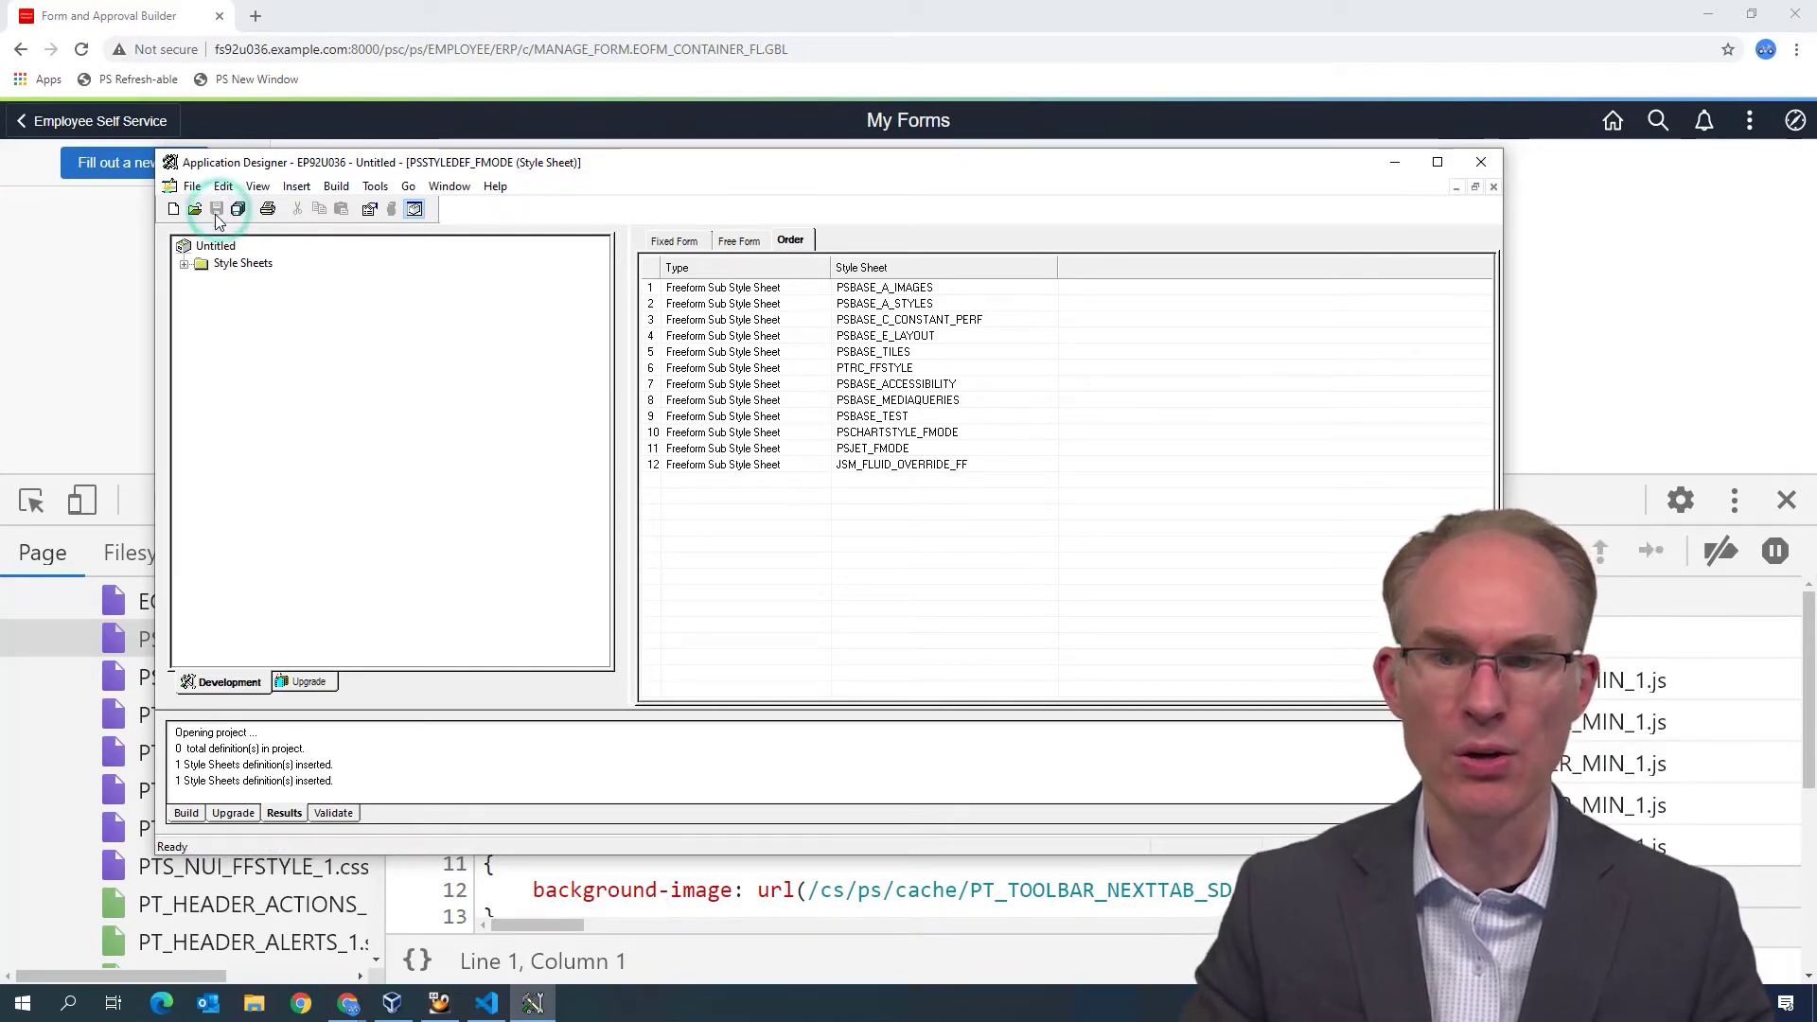
# - Reload My Forms and open the cached PSSTYLEDEF_FMODE_30.css in Sources
pyautogui.click(104, 281)
pyautogui.click(81, 50)
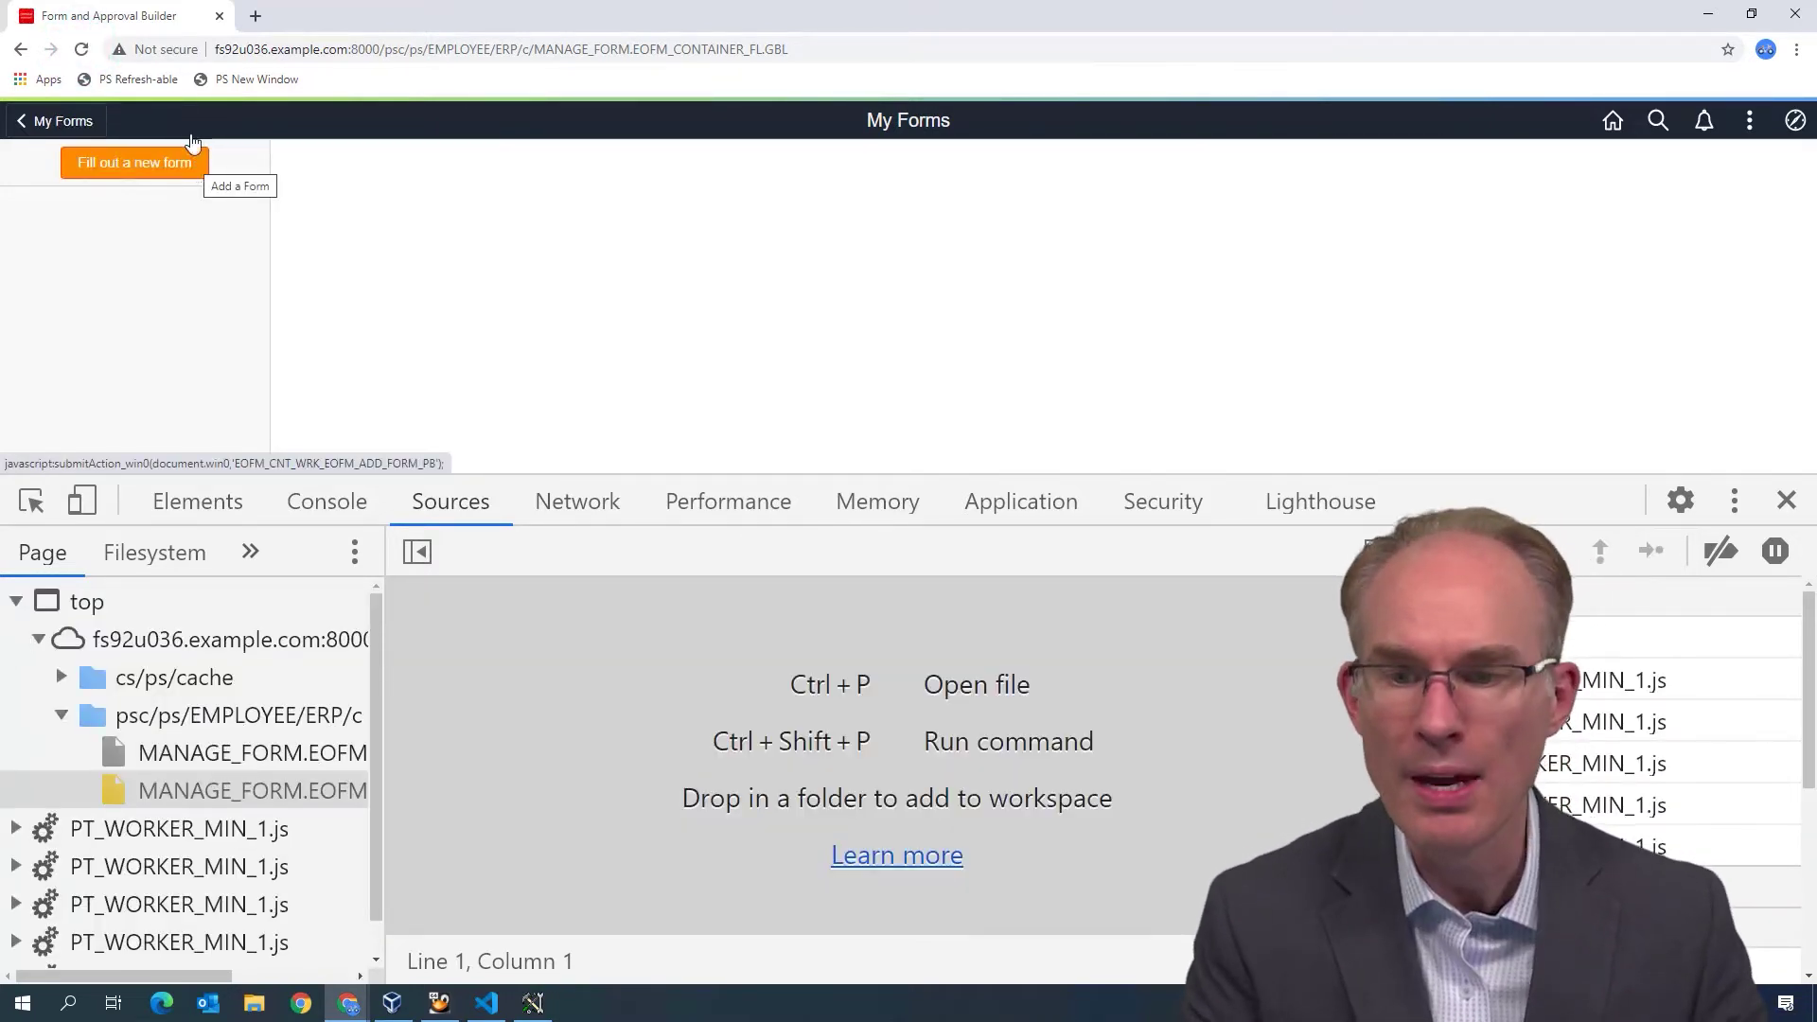
pyautogui.click(60, 677)
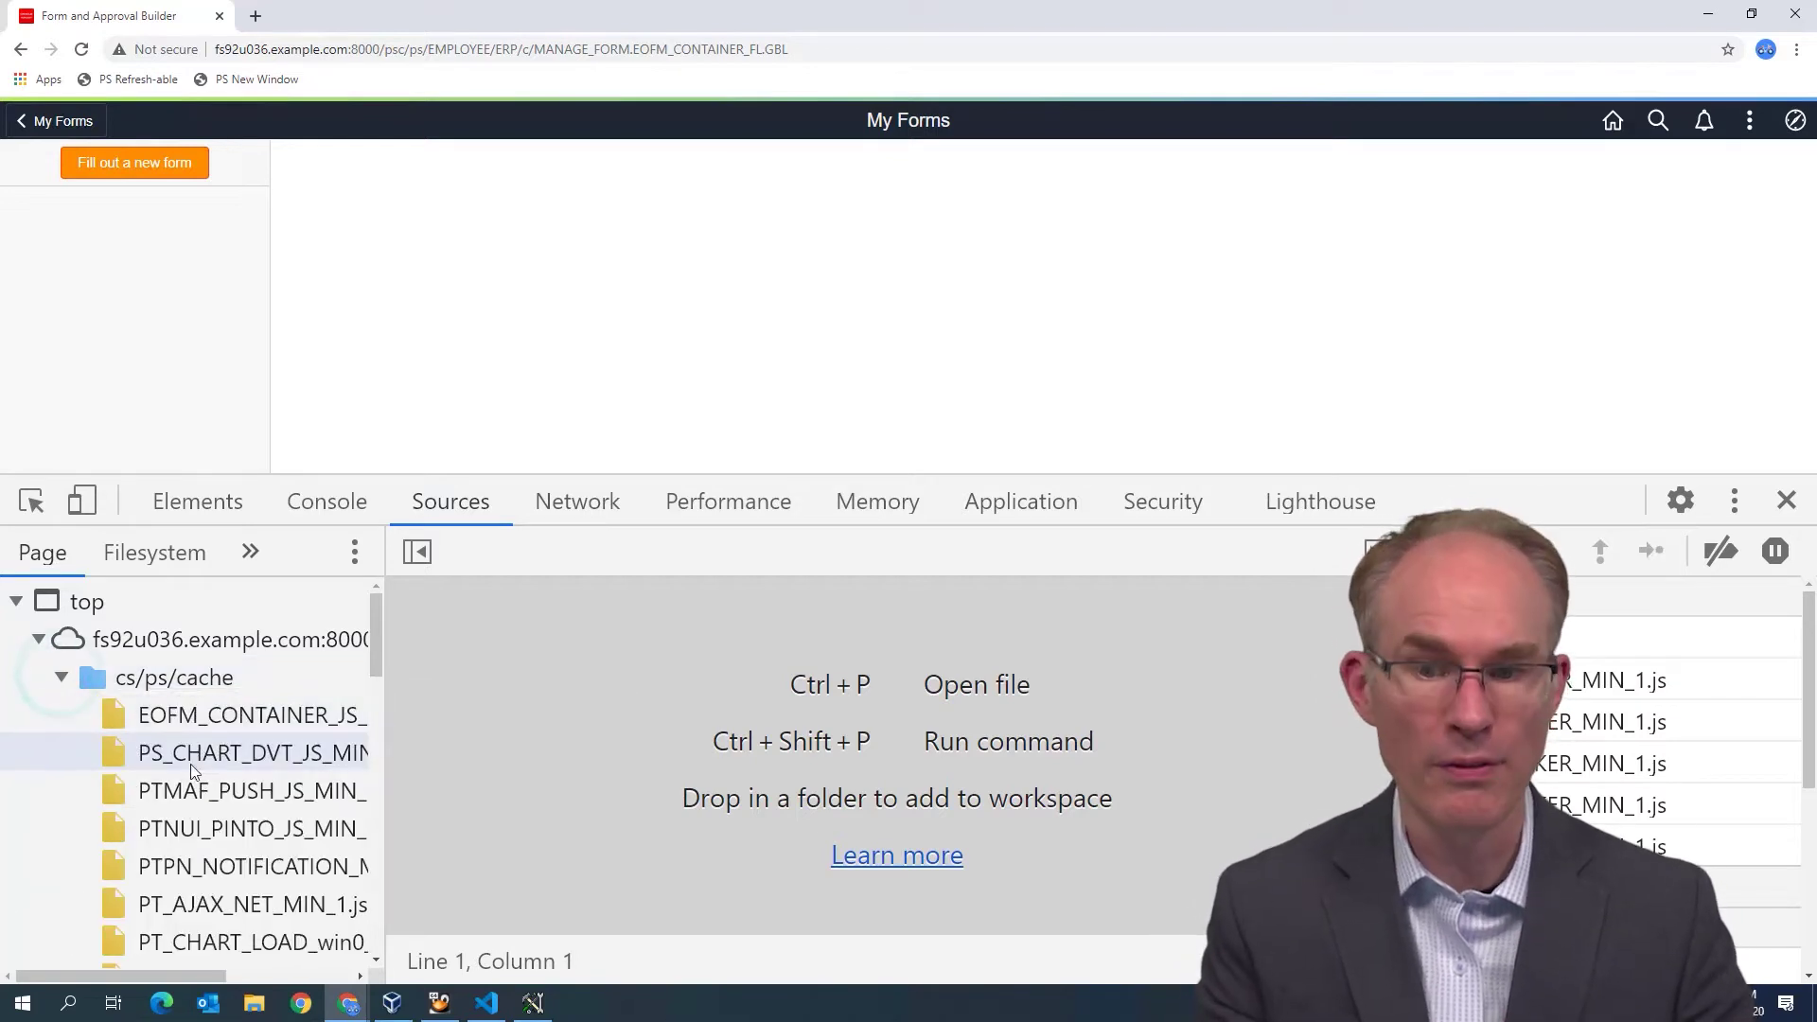
pyautogui.scroll(-1, 191, 771)
pyautogui.scroll(-4, 190, 771)
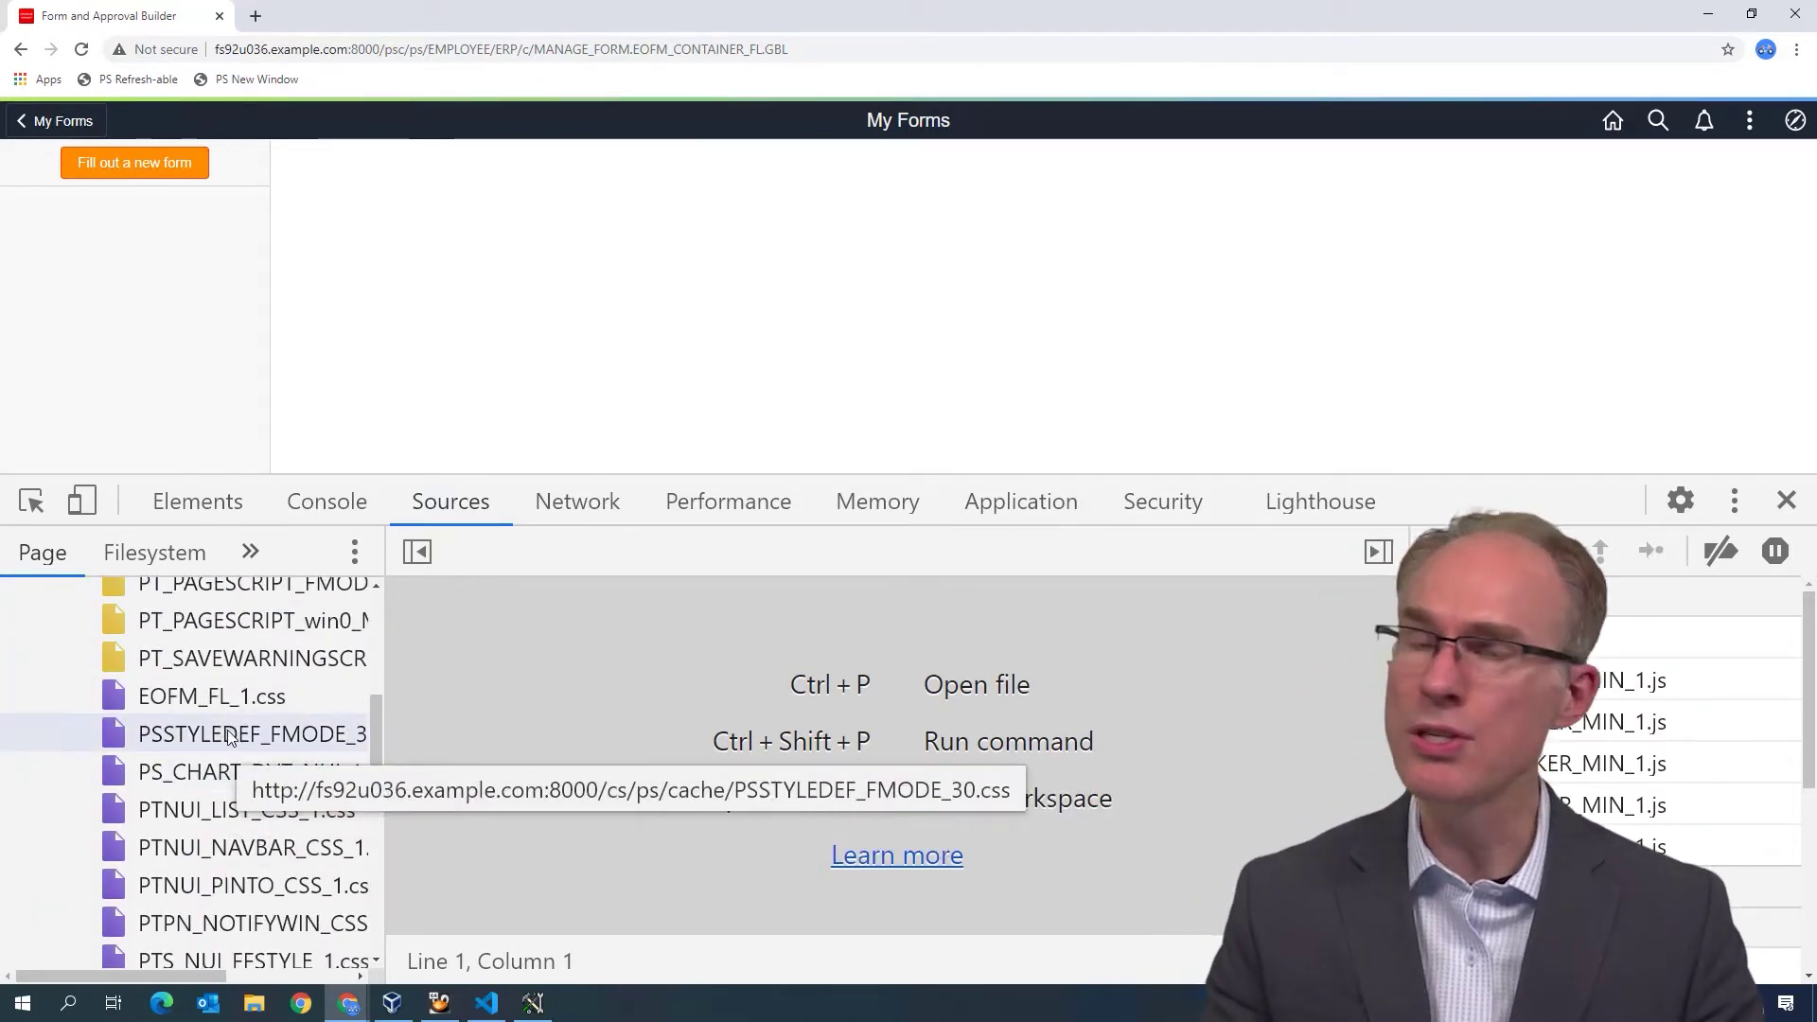
pyautogui.click(229, 736)
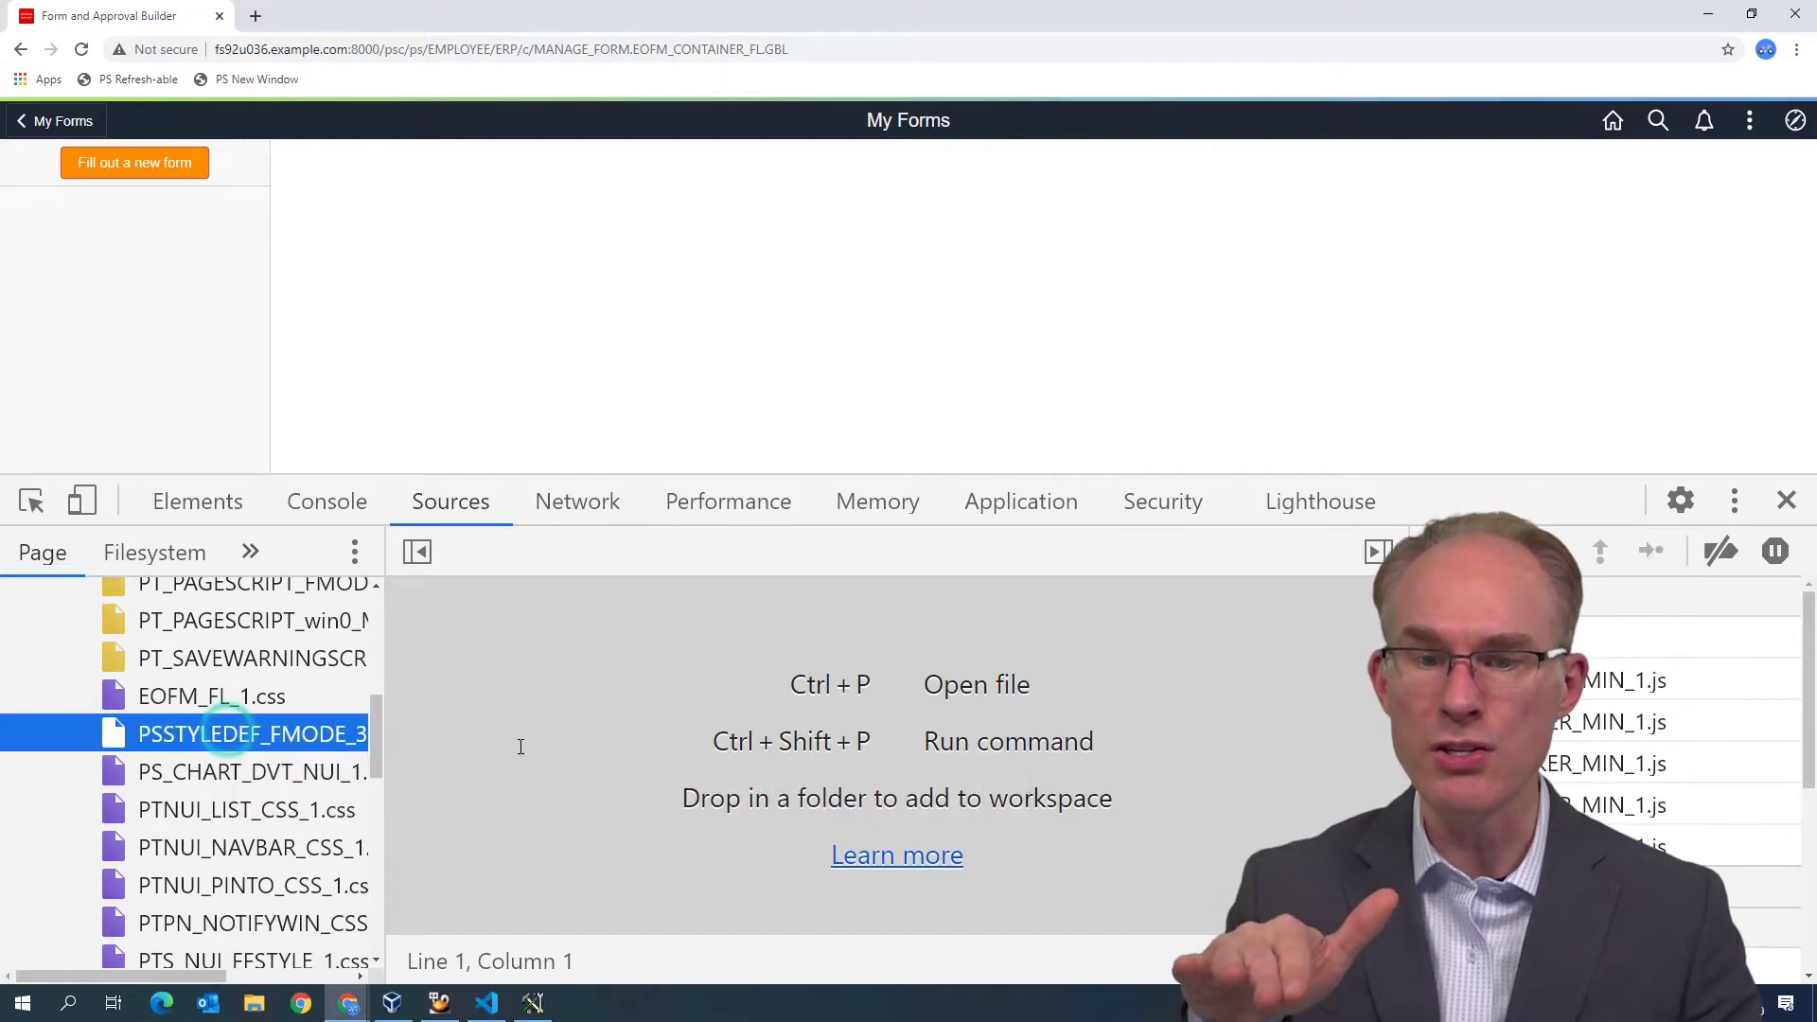
# - Highlight the darkorange #PT_MAIN .psc_primary .ps-button rule at the file's end
pyautogui.click(609, 724)
pyautogui.hotkey('ctrl', 'End')
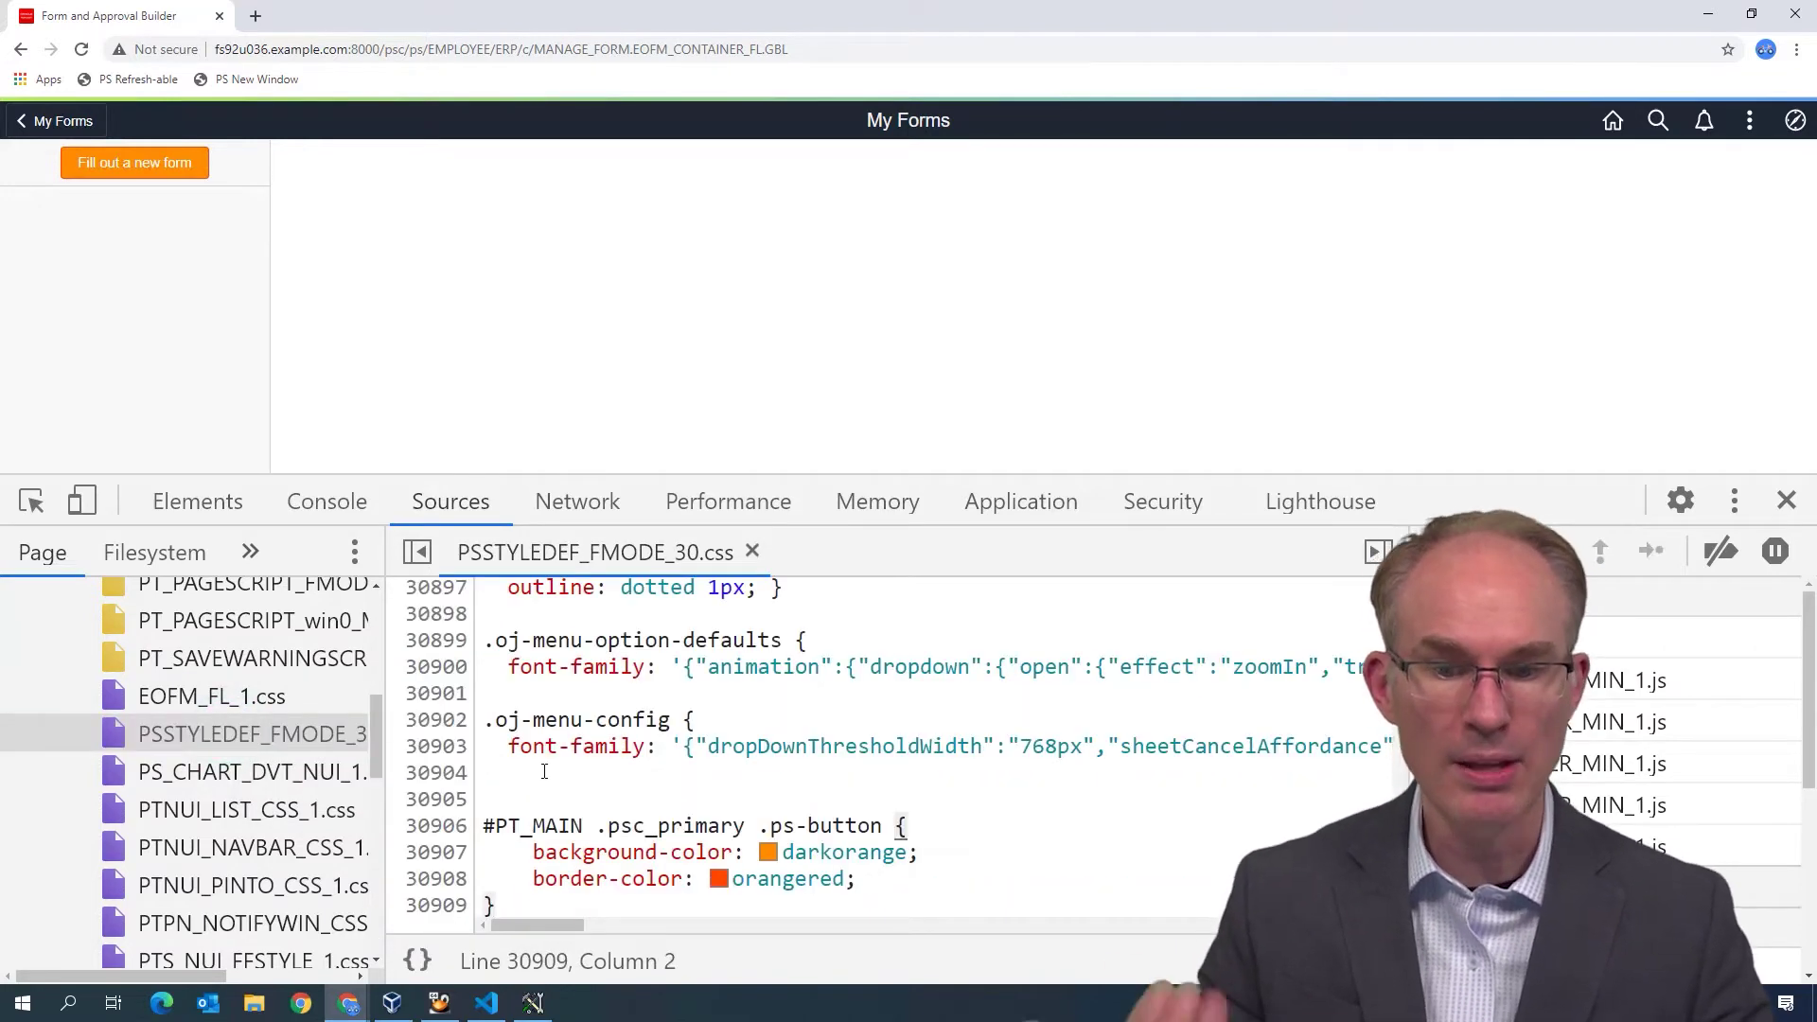
pyautogui.moveTo(486, 825); pyautogui.dragTo(620, 933)
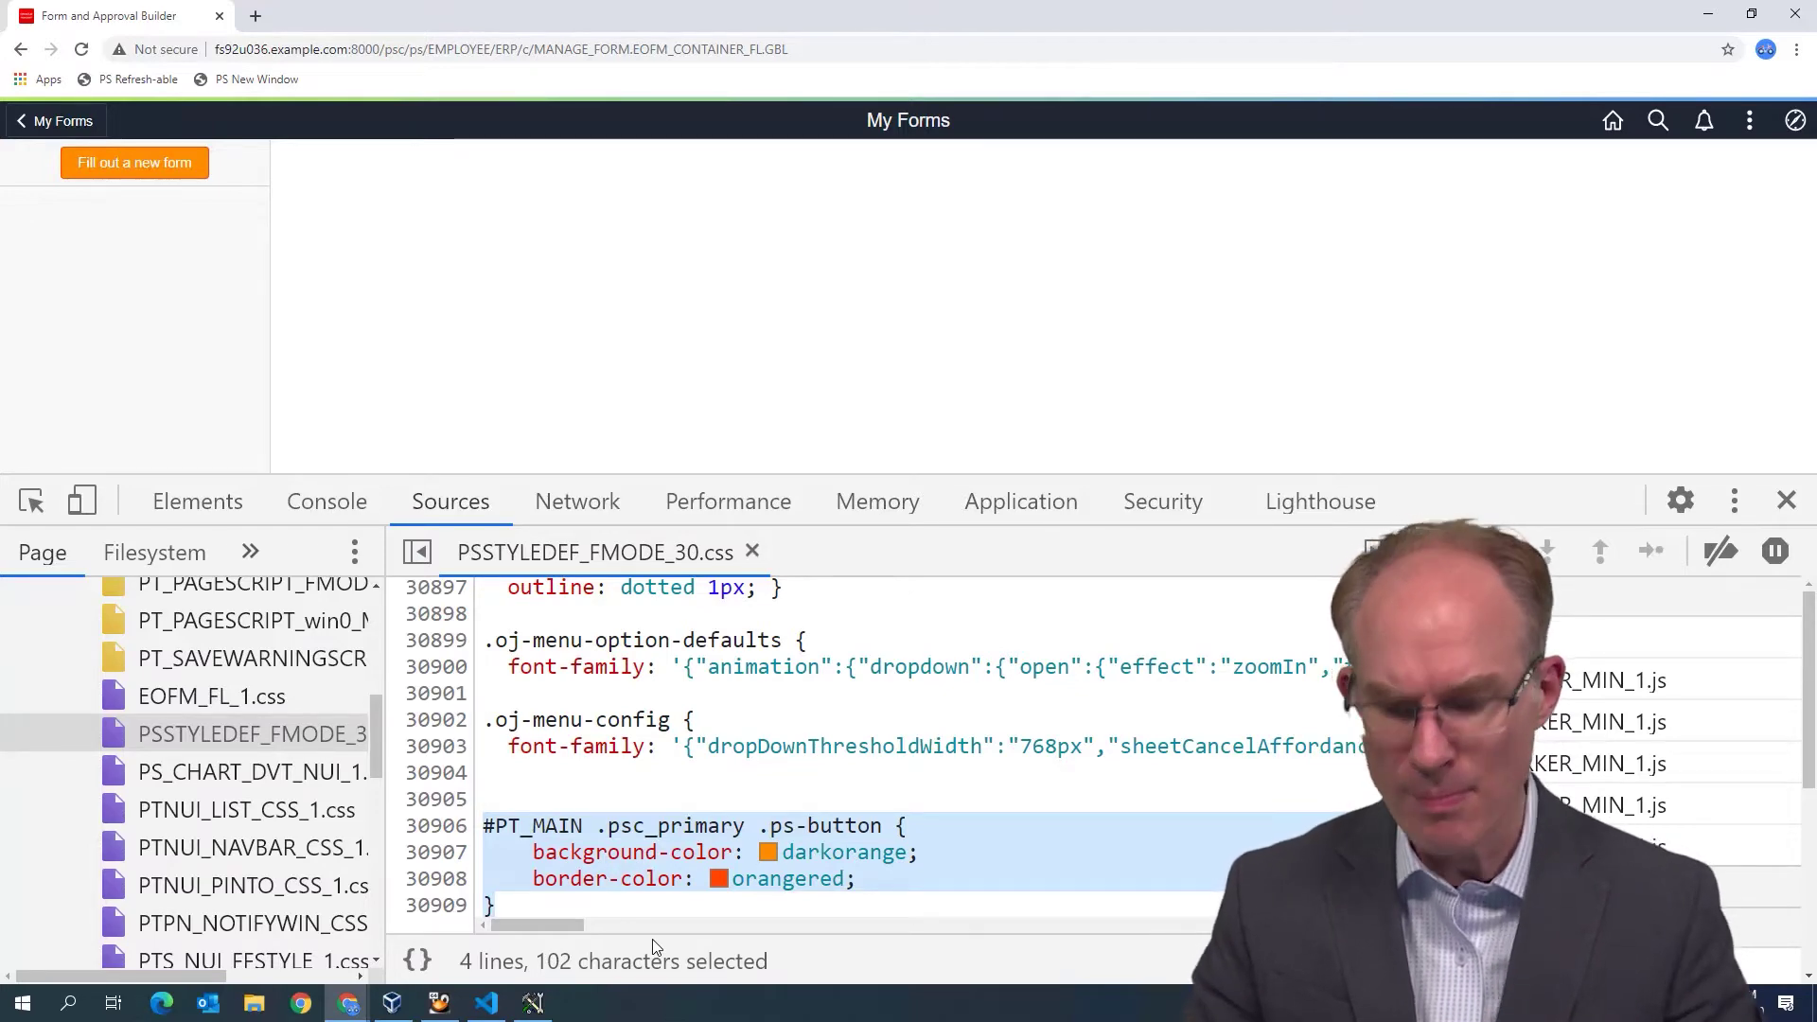
pyautogui.hotkey('alt', 'Tab')
# - Select JSM_FLUID_OVERRIDE_FF in the style sheet tree, then close DevTools in Chrome
pyautogui.click(709, 372)
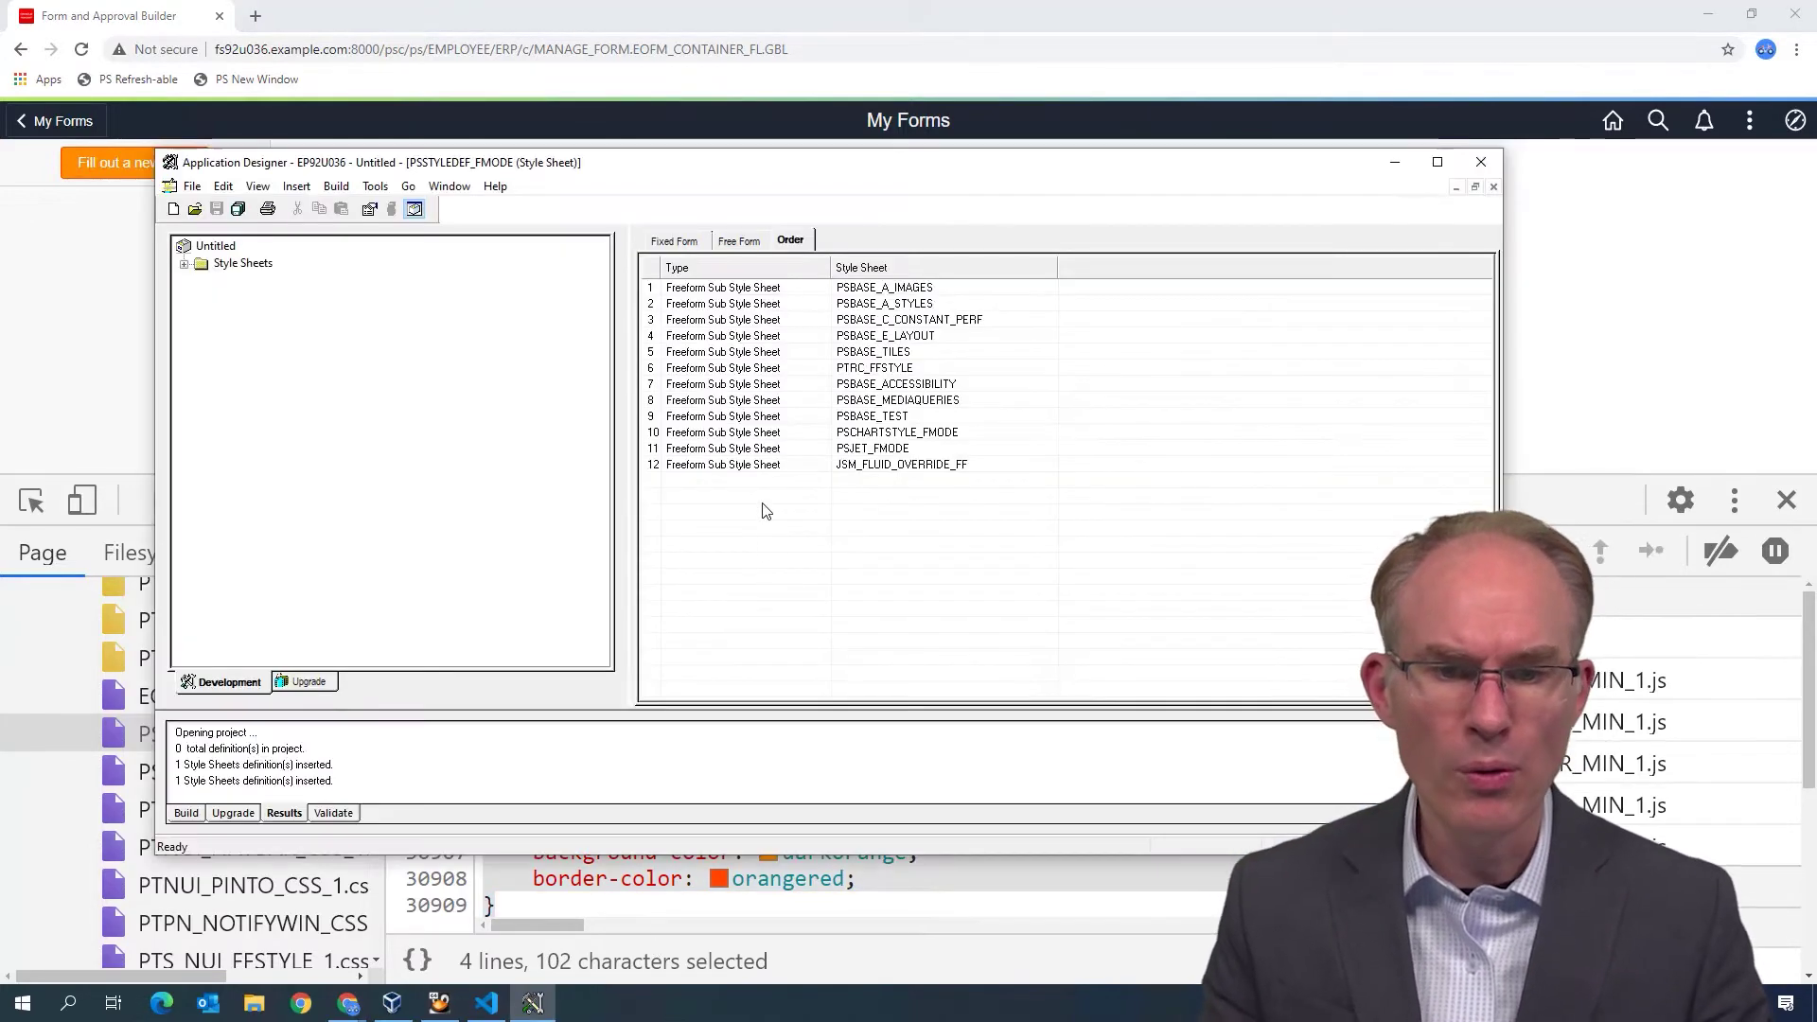
pyautogui.click(674, 241)
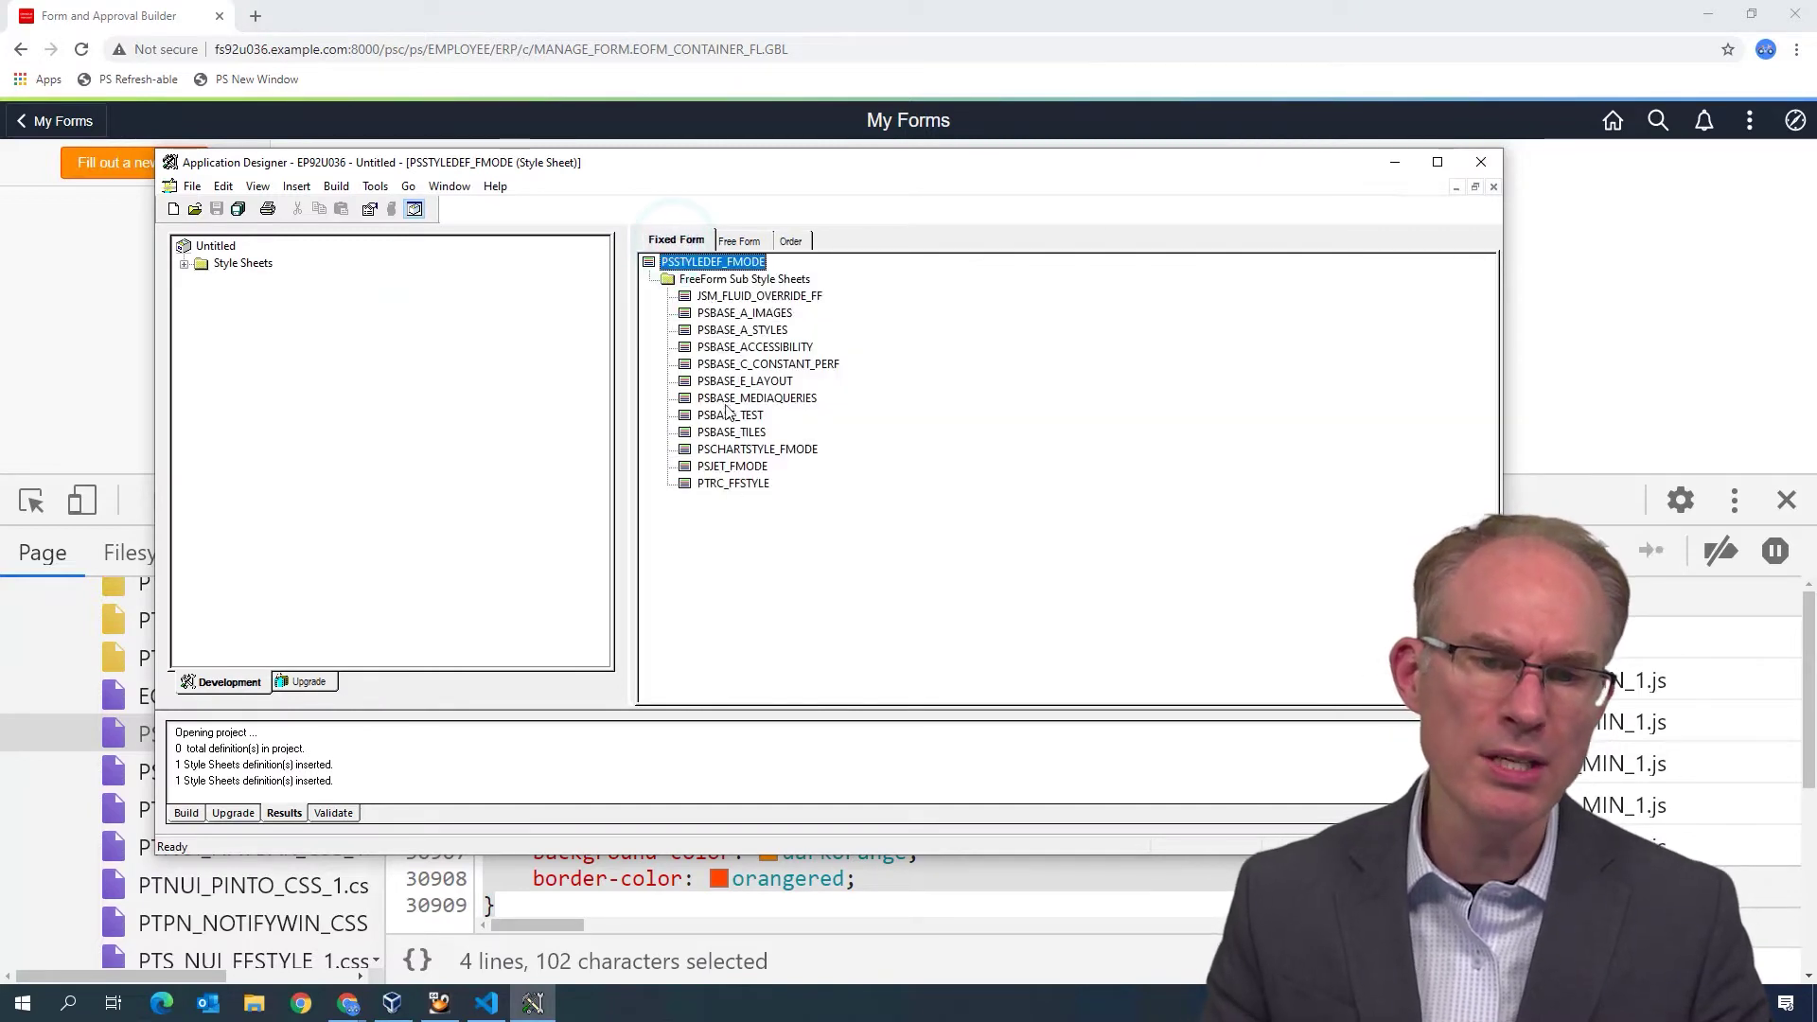
pyautogui.click(728, 296)
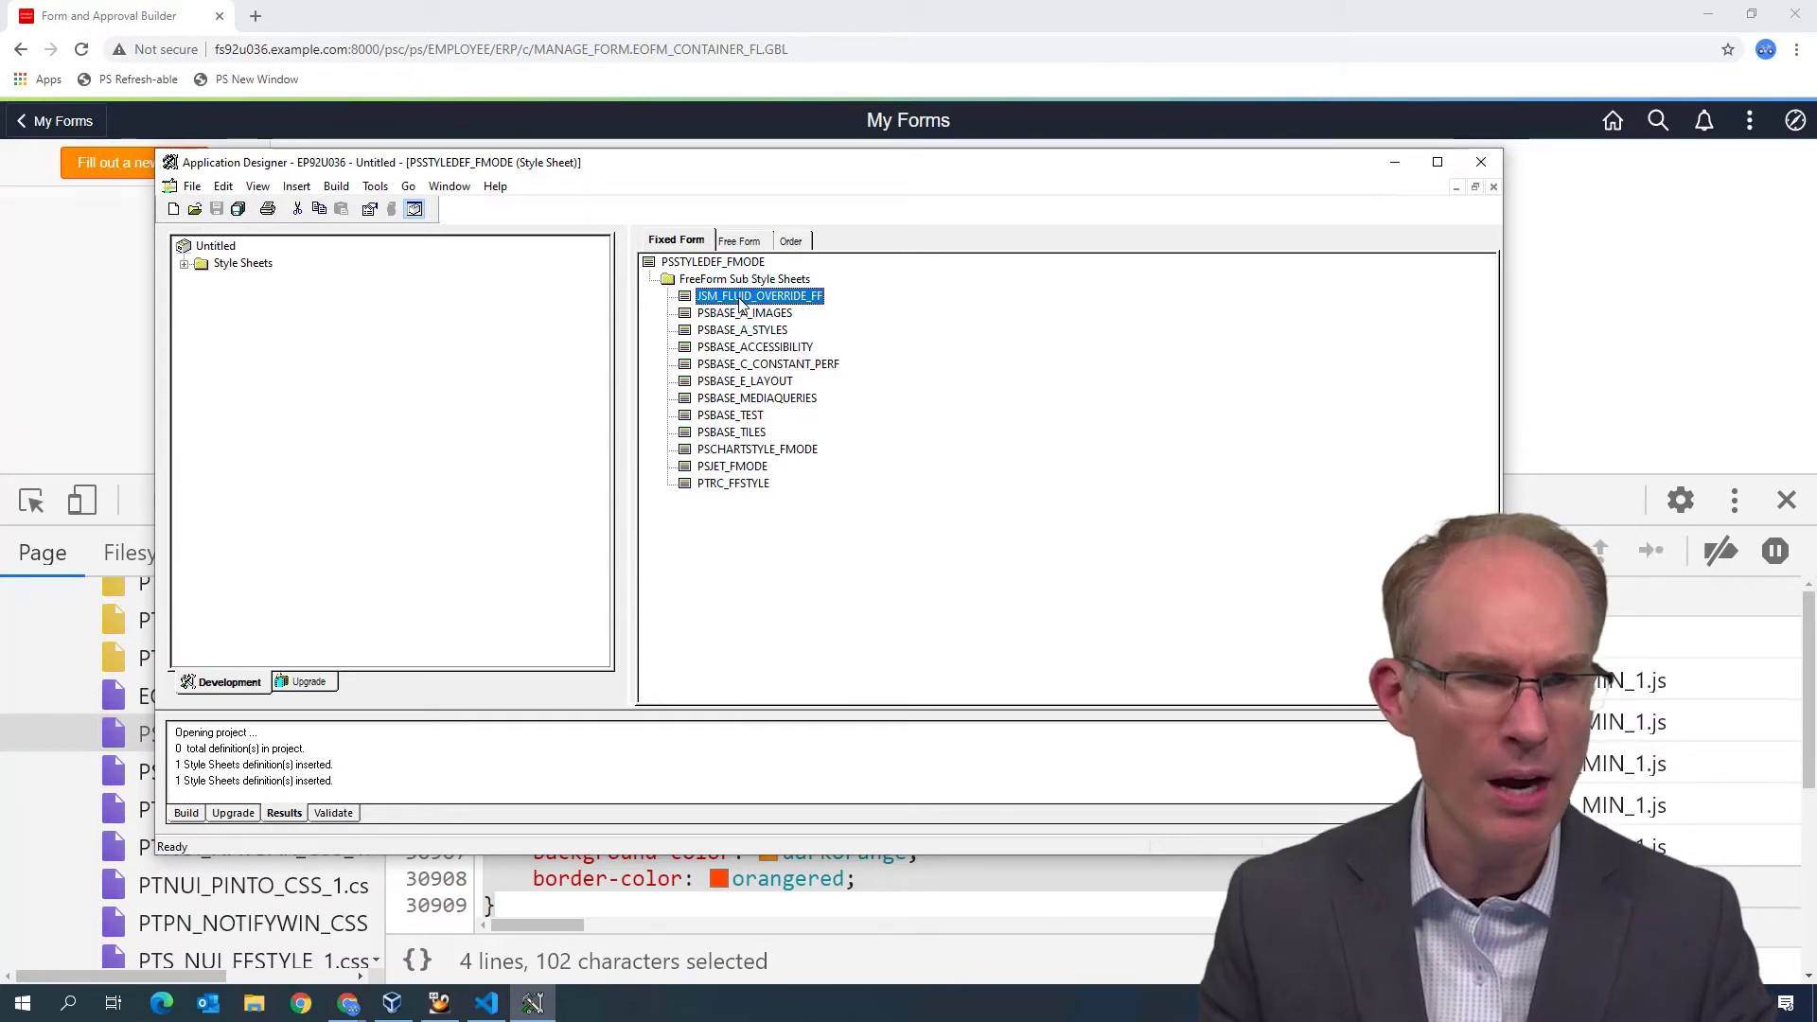
pyautogui.click(1571, 265)
pyautogui.click(1787, 501)
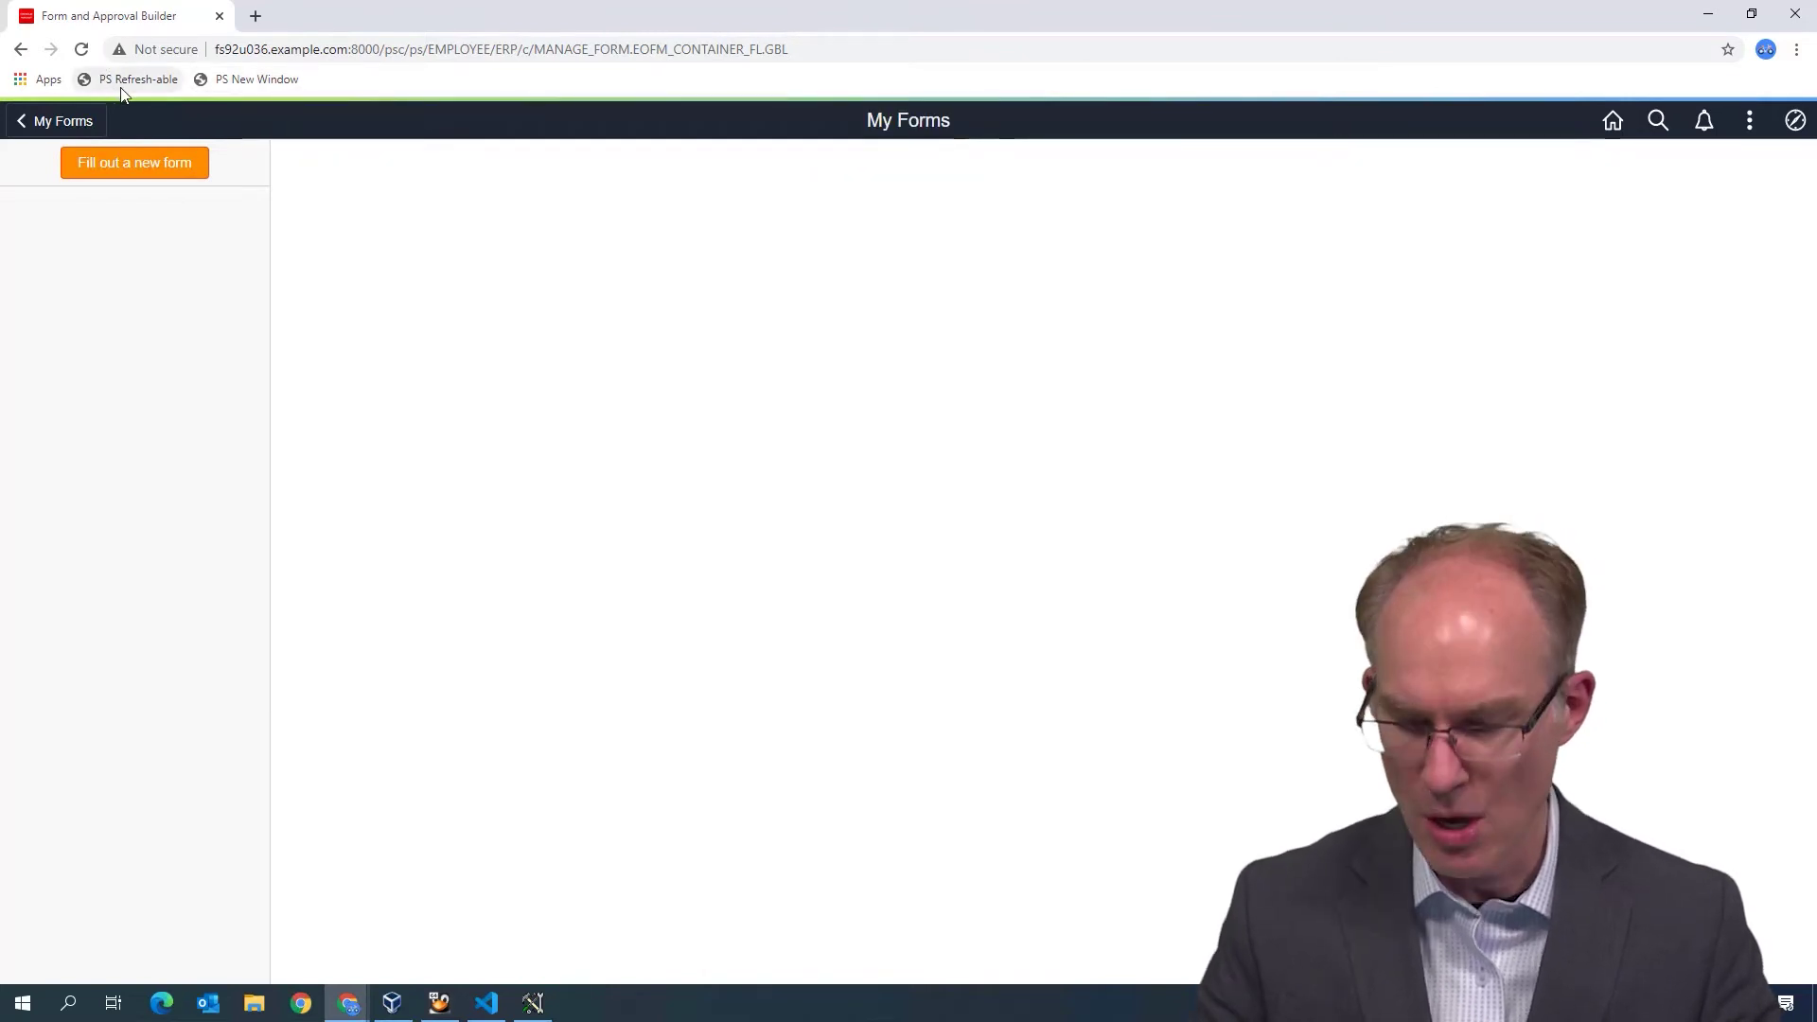
# - Delete JSM_FLUID_OVERRIDE_FF from PSSTYLEDEF_FMODE, save, and reload My Forms
pyautogui.hotkey('alt', 'Tab')
pyautogui.click(757, 296)
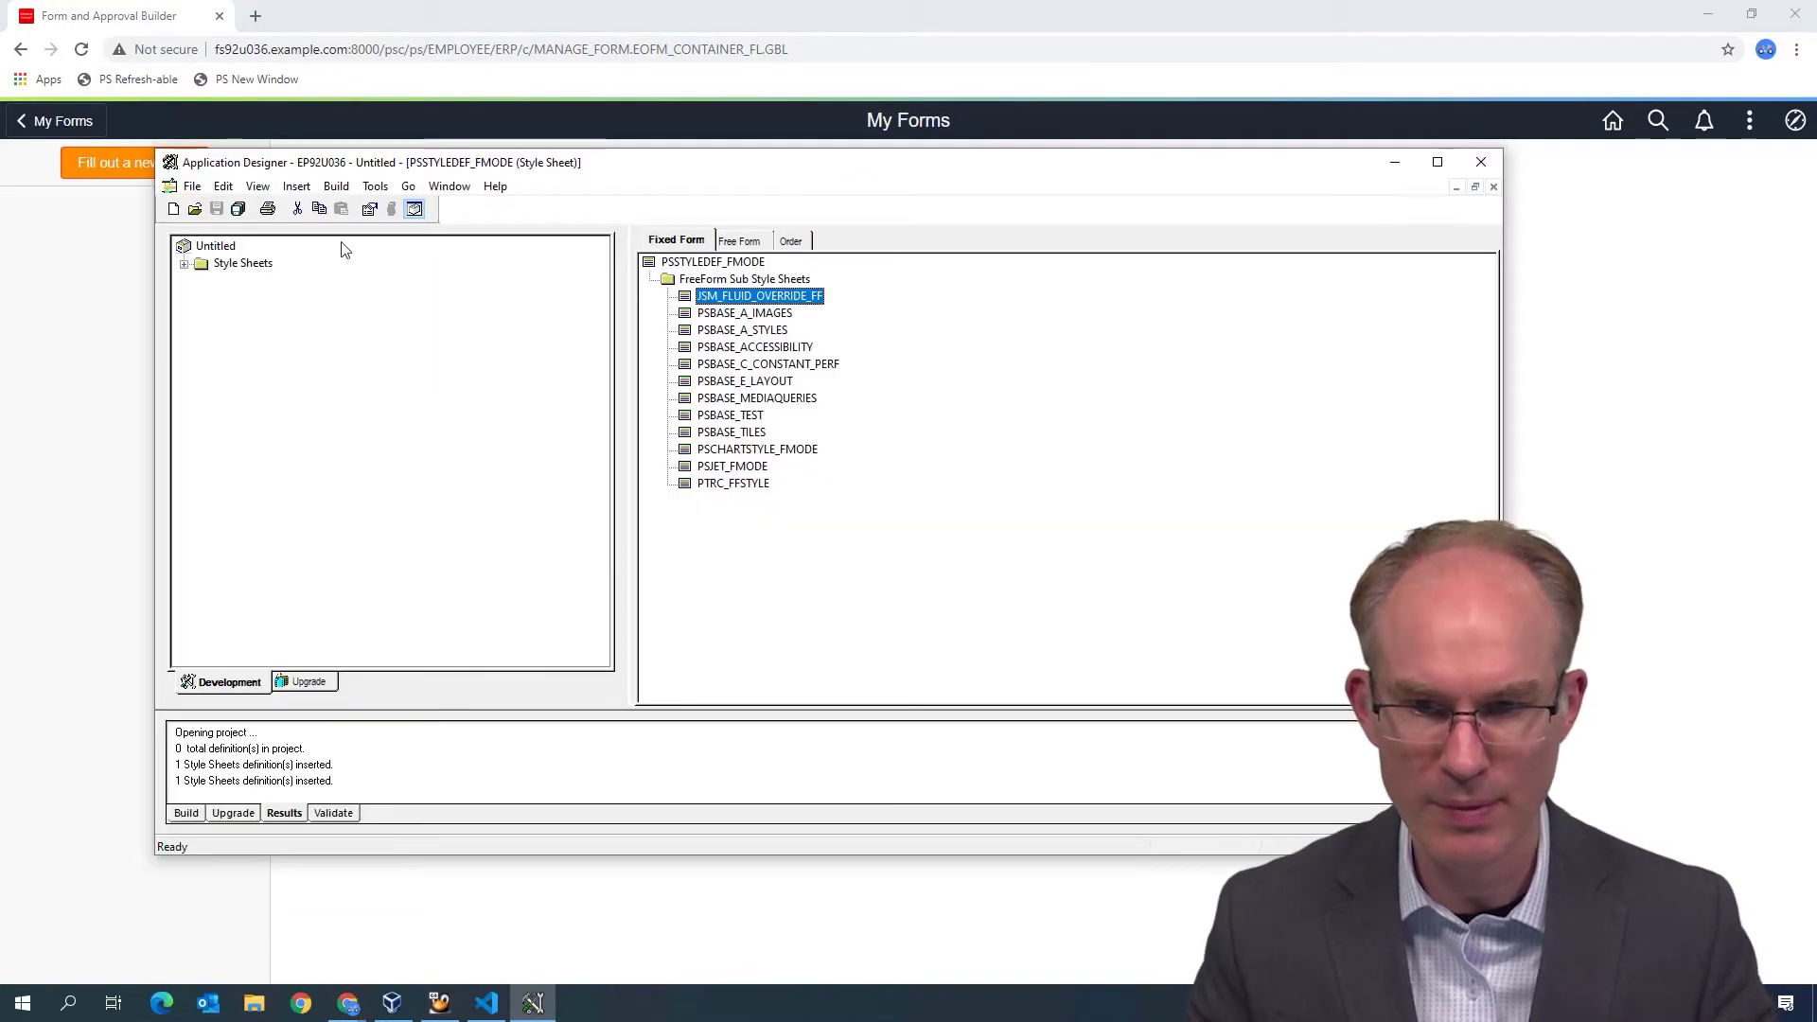
pyautogui.press('Delete')
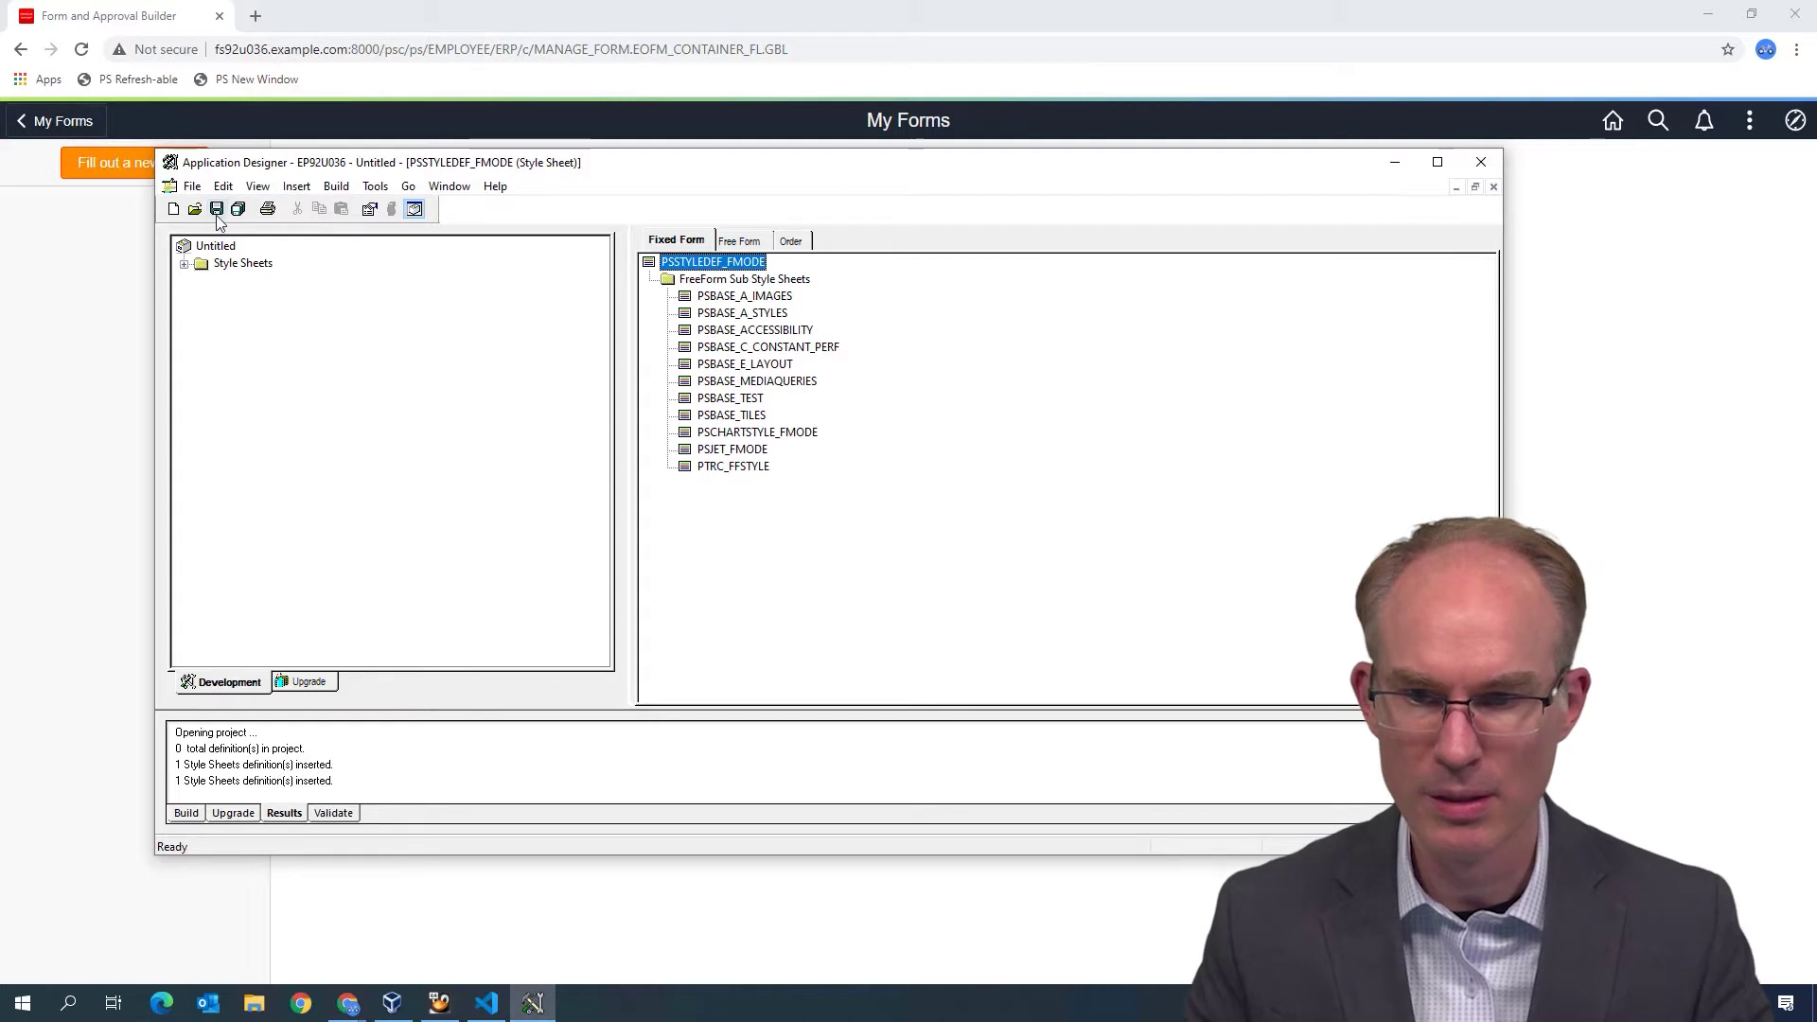
pyautogui.click(217, 208)
pyautogui.click(79, 49)
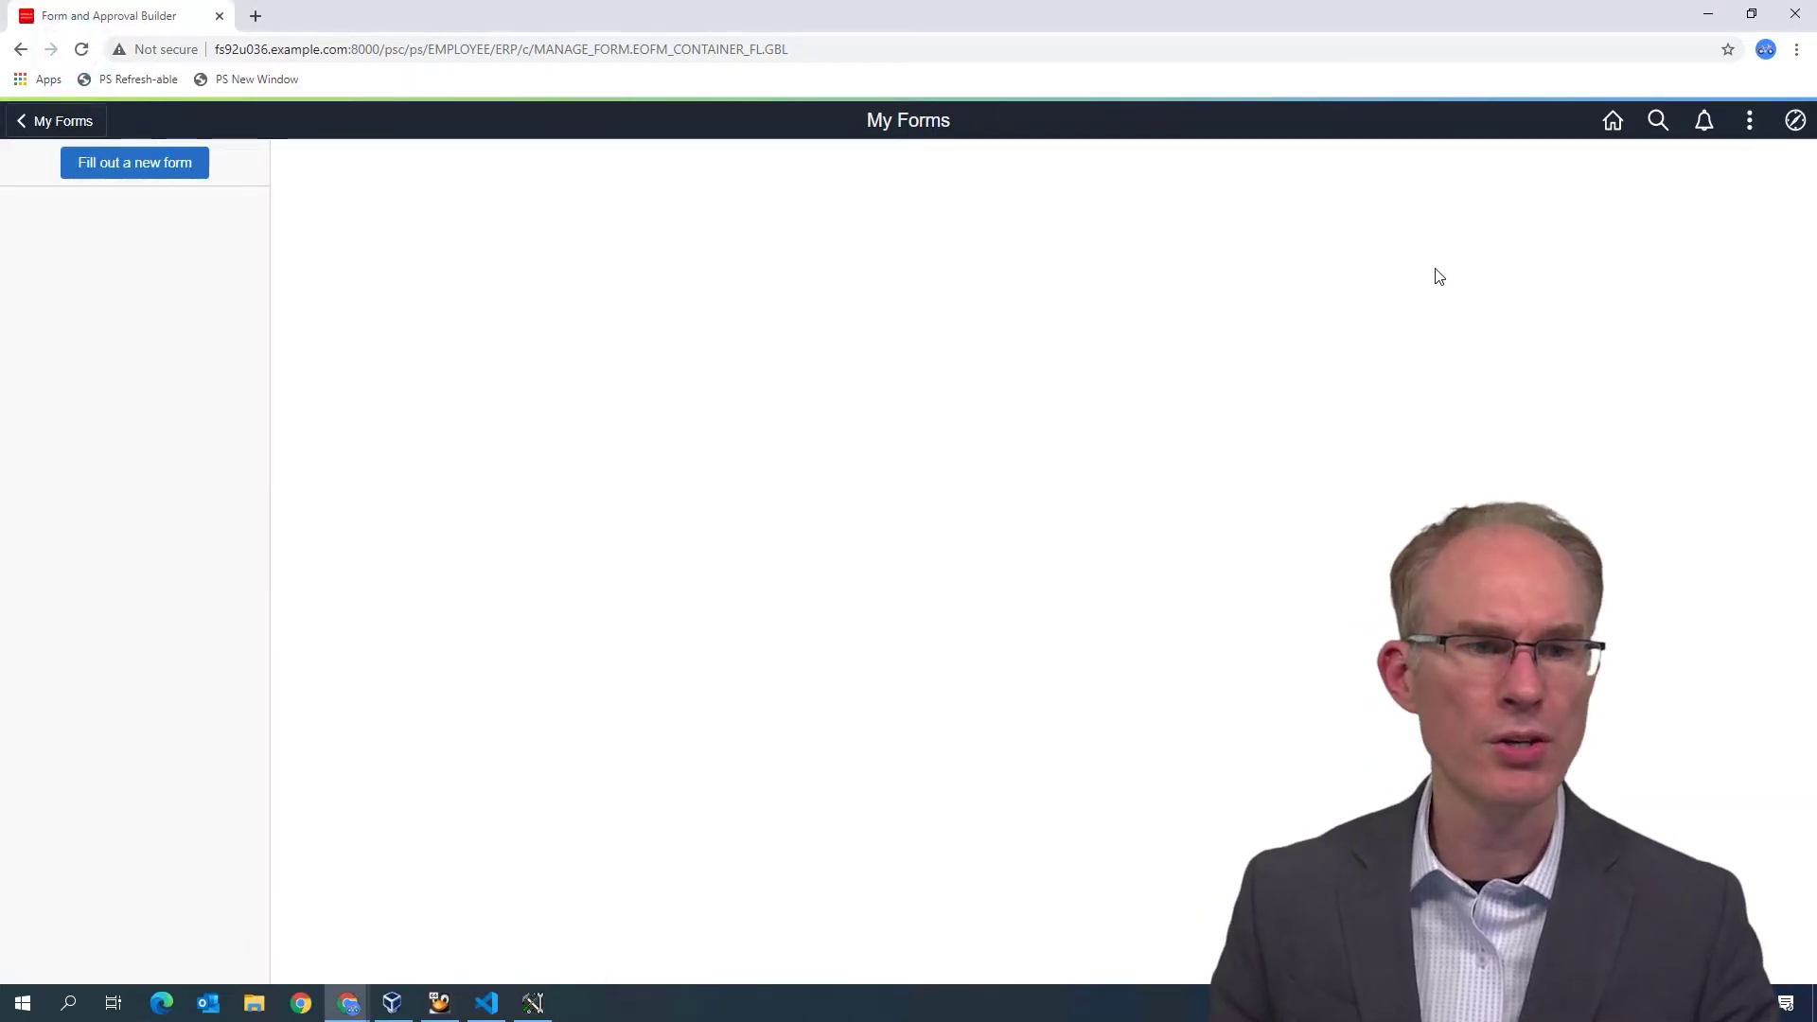
# - Open My Forms in a new tab via the PS New Window bookmark and show the NavBar
pyautogui.click(206, 82)
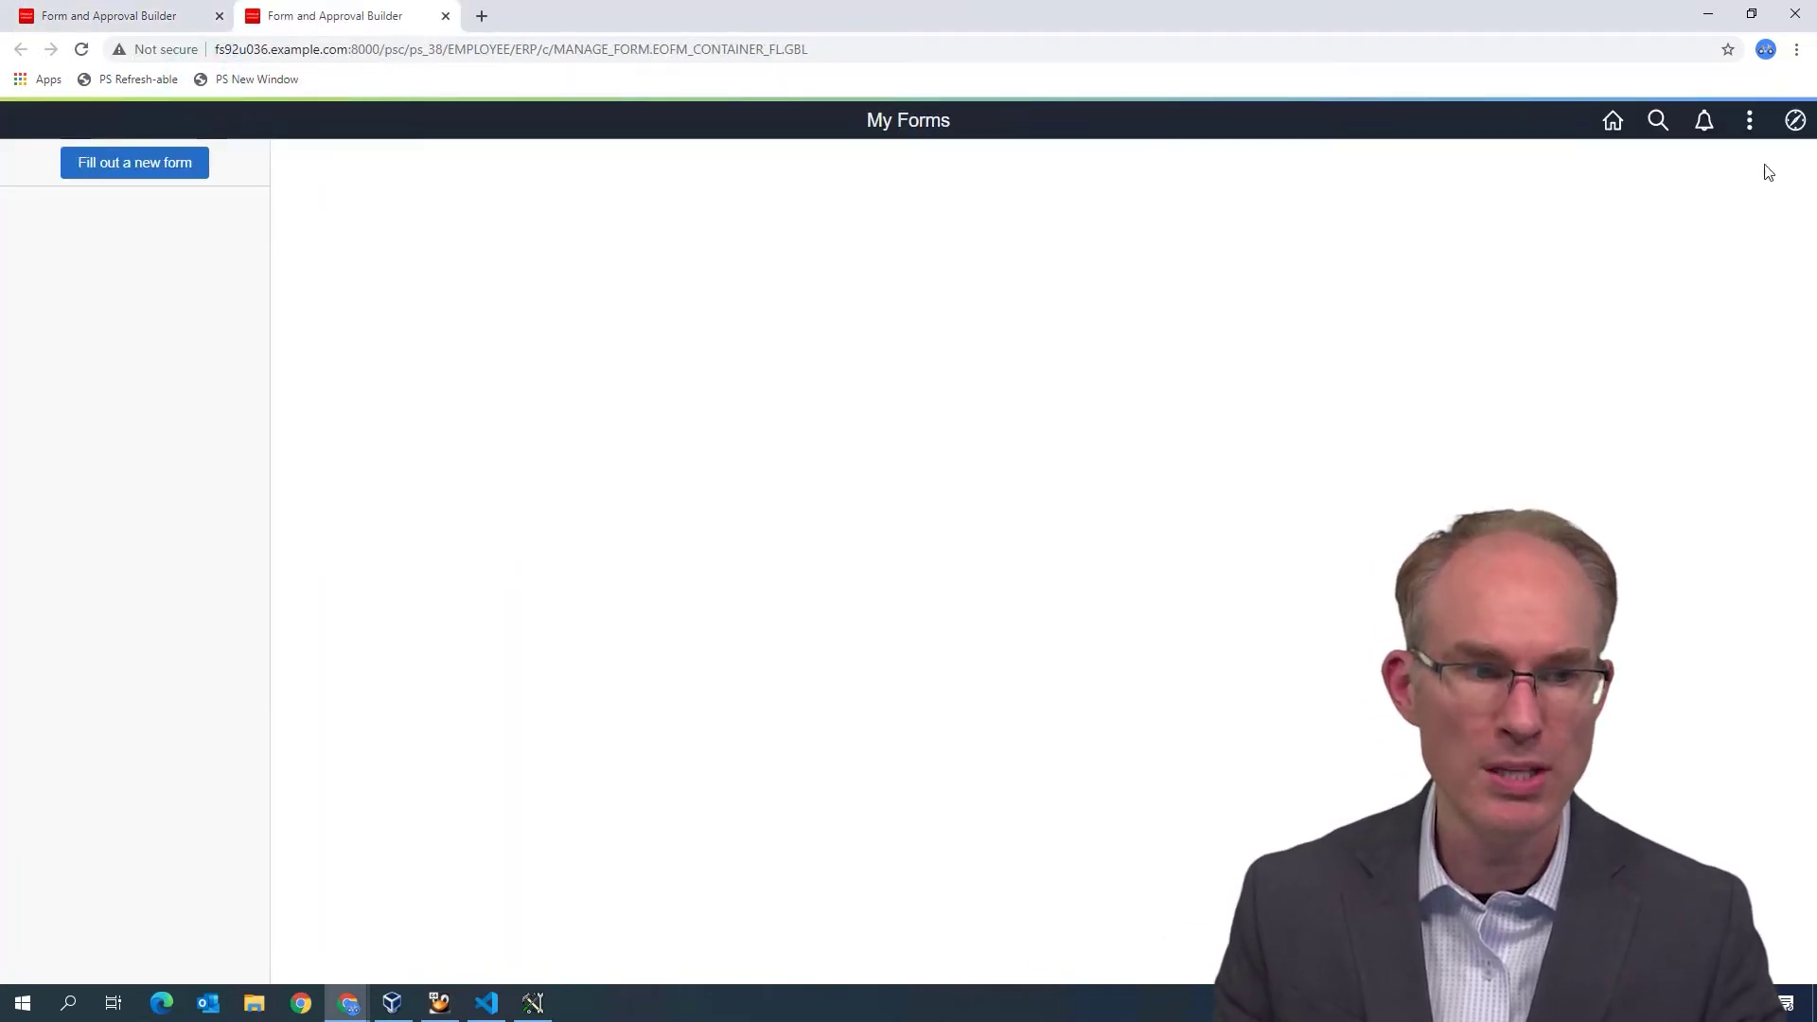
pyautogui.click(1798, 123)
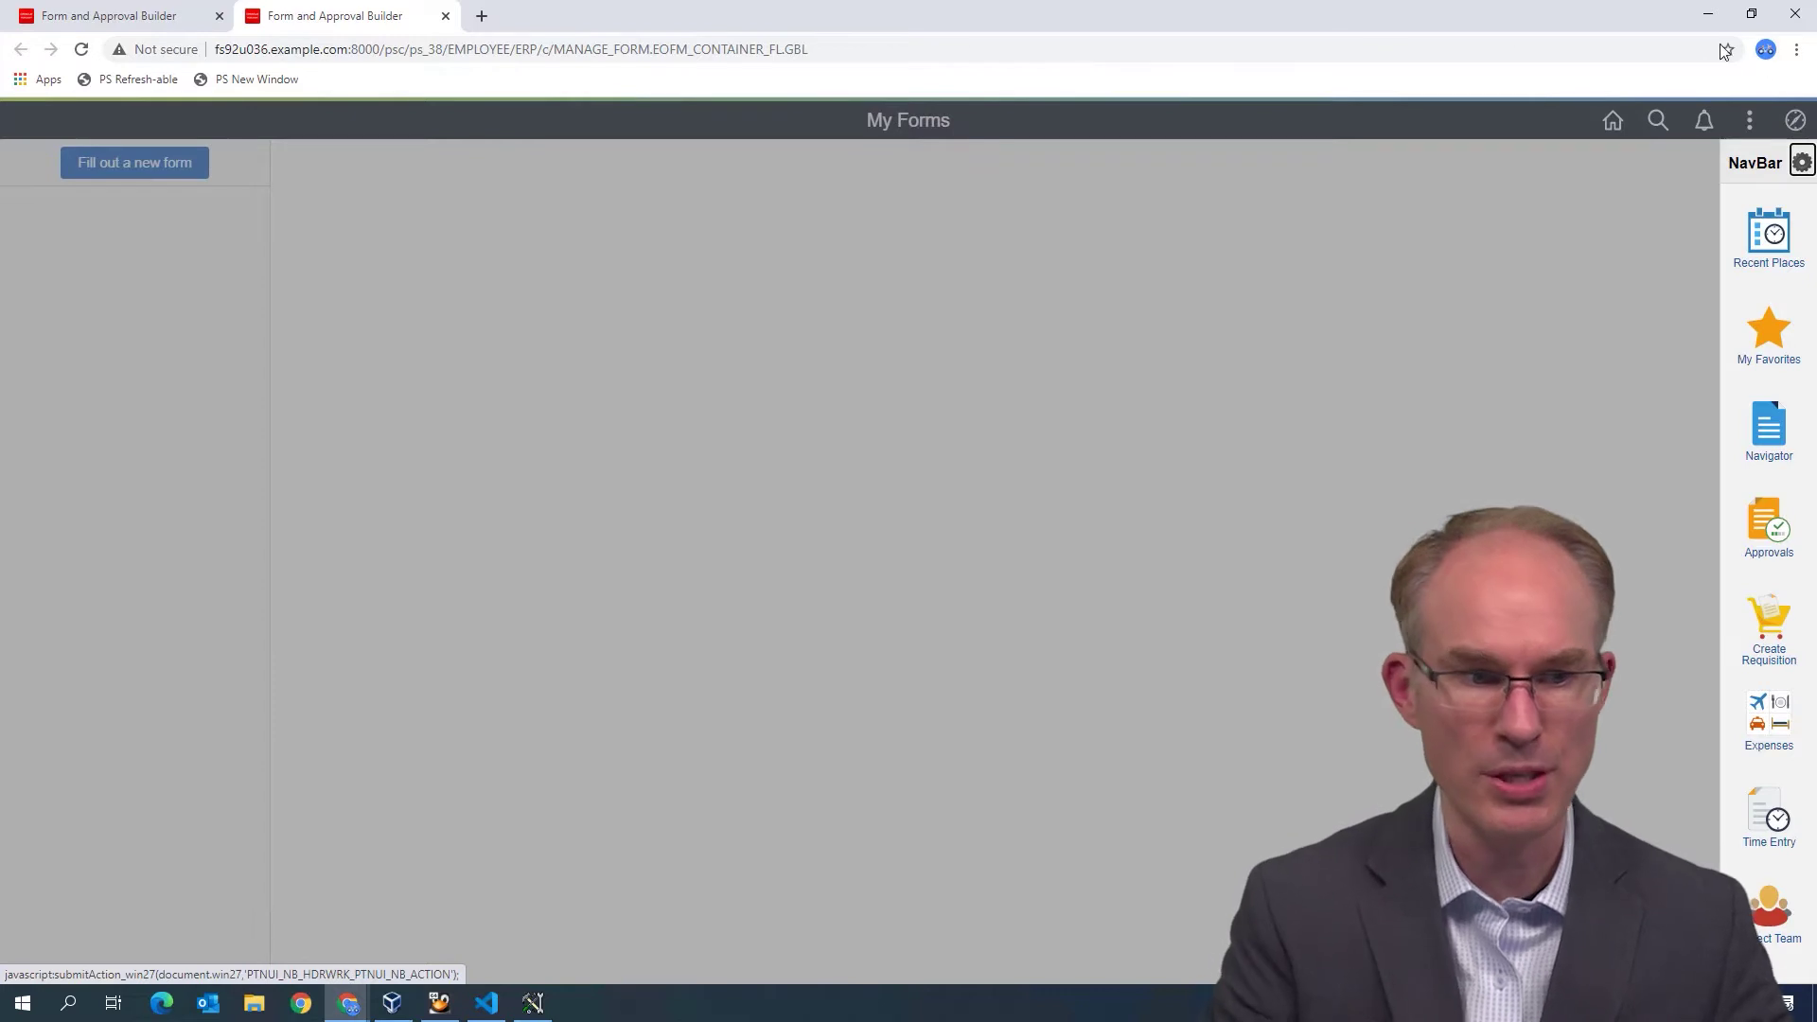
# - Go to PeopleTools > Portal > Branding > Assemble Themes and list all six themes
pyautogui.click(1776, 442)
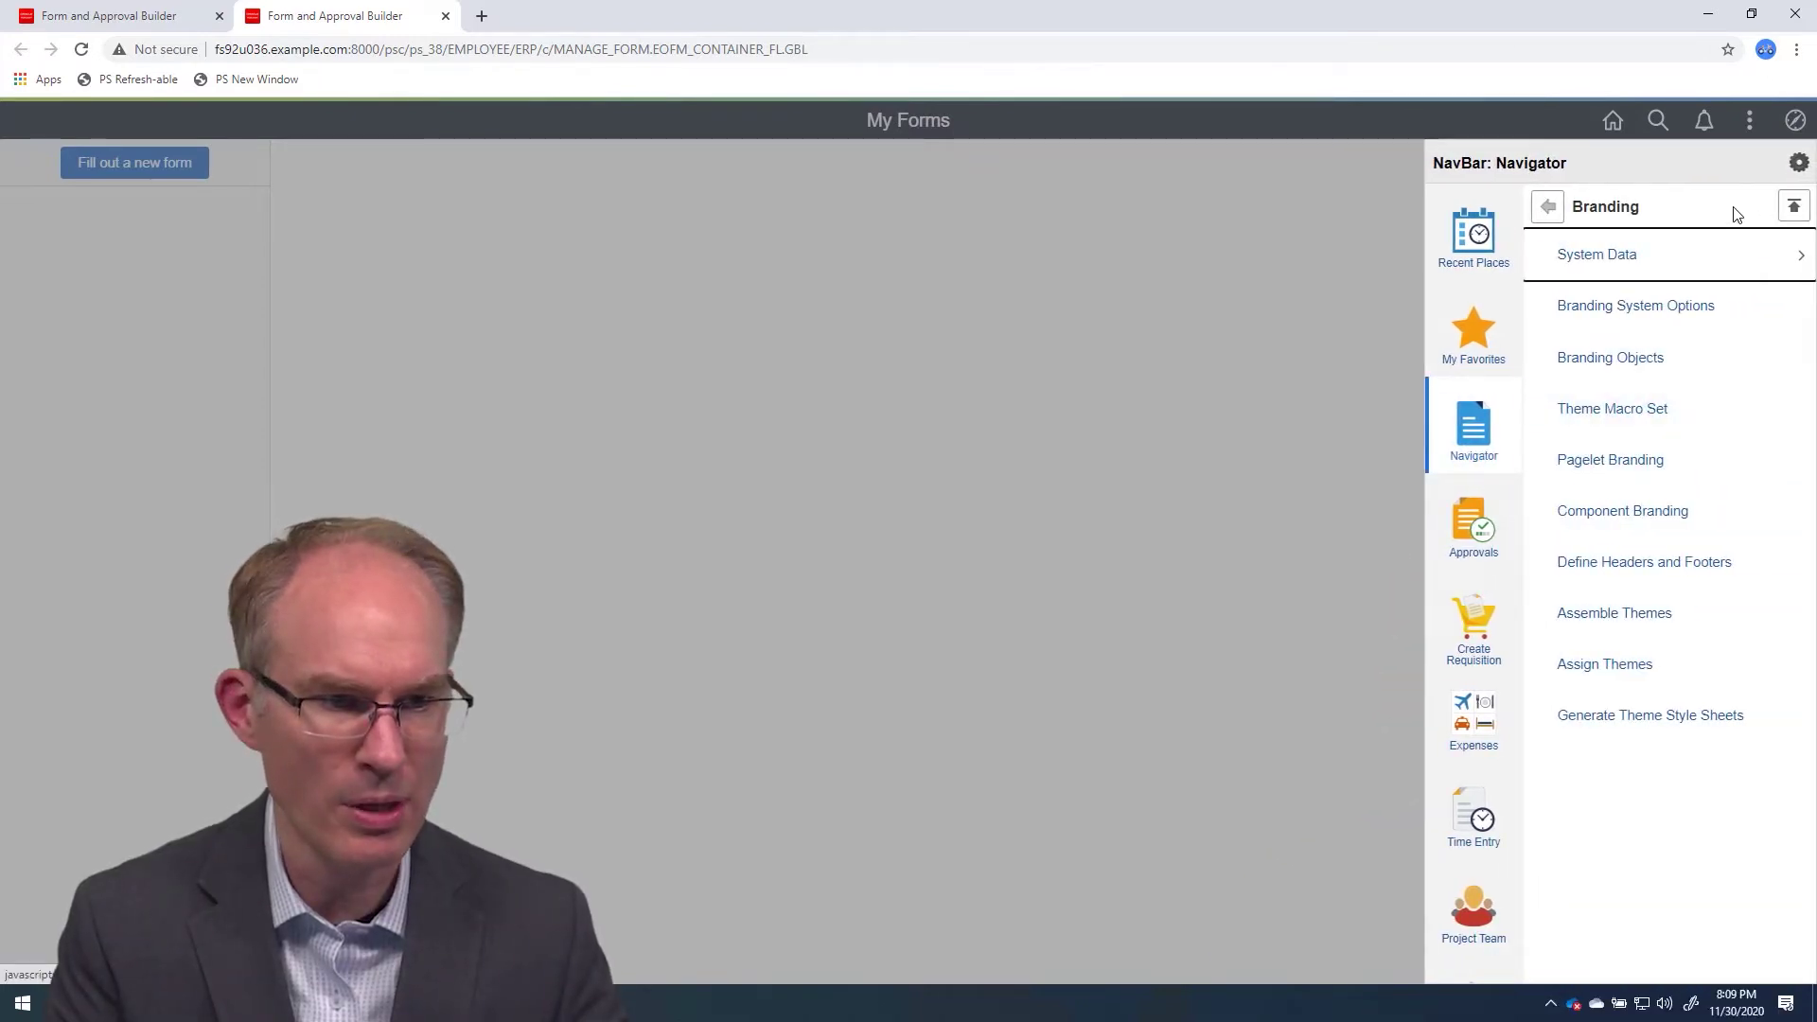
pyautogui.click(1792, 207)
pyautogui.scroll(-3, 1607, 516)
pyautogui.scroll(-3, 1609, 568)
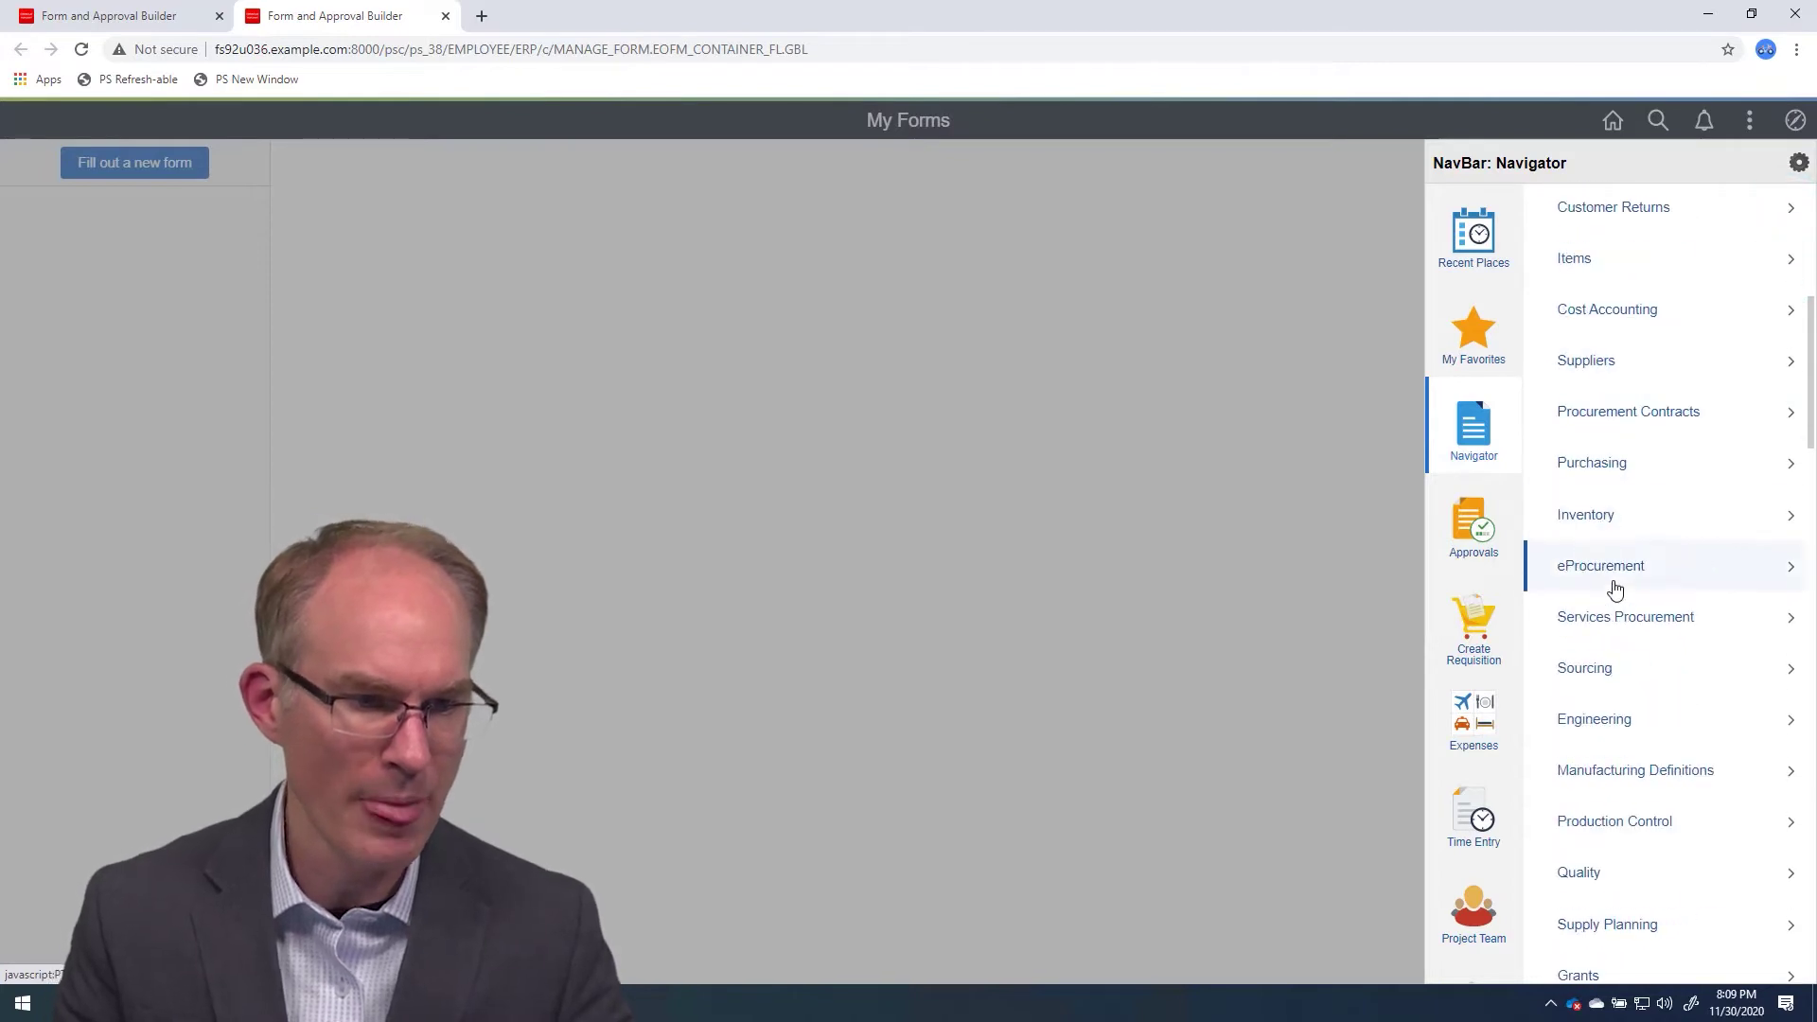
pyautogui.scroll(-7, 1610, 616)
pyautogui.scroll(-15, 1611, 646)
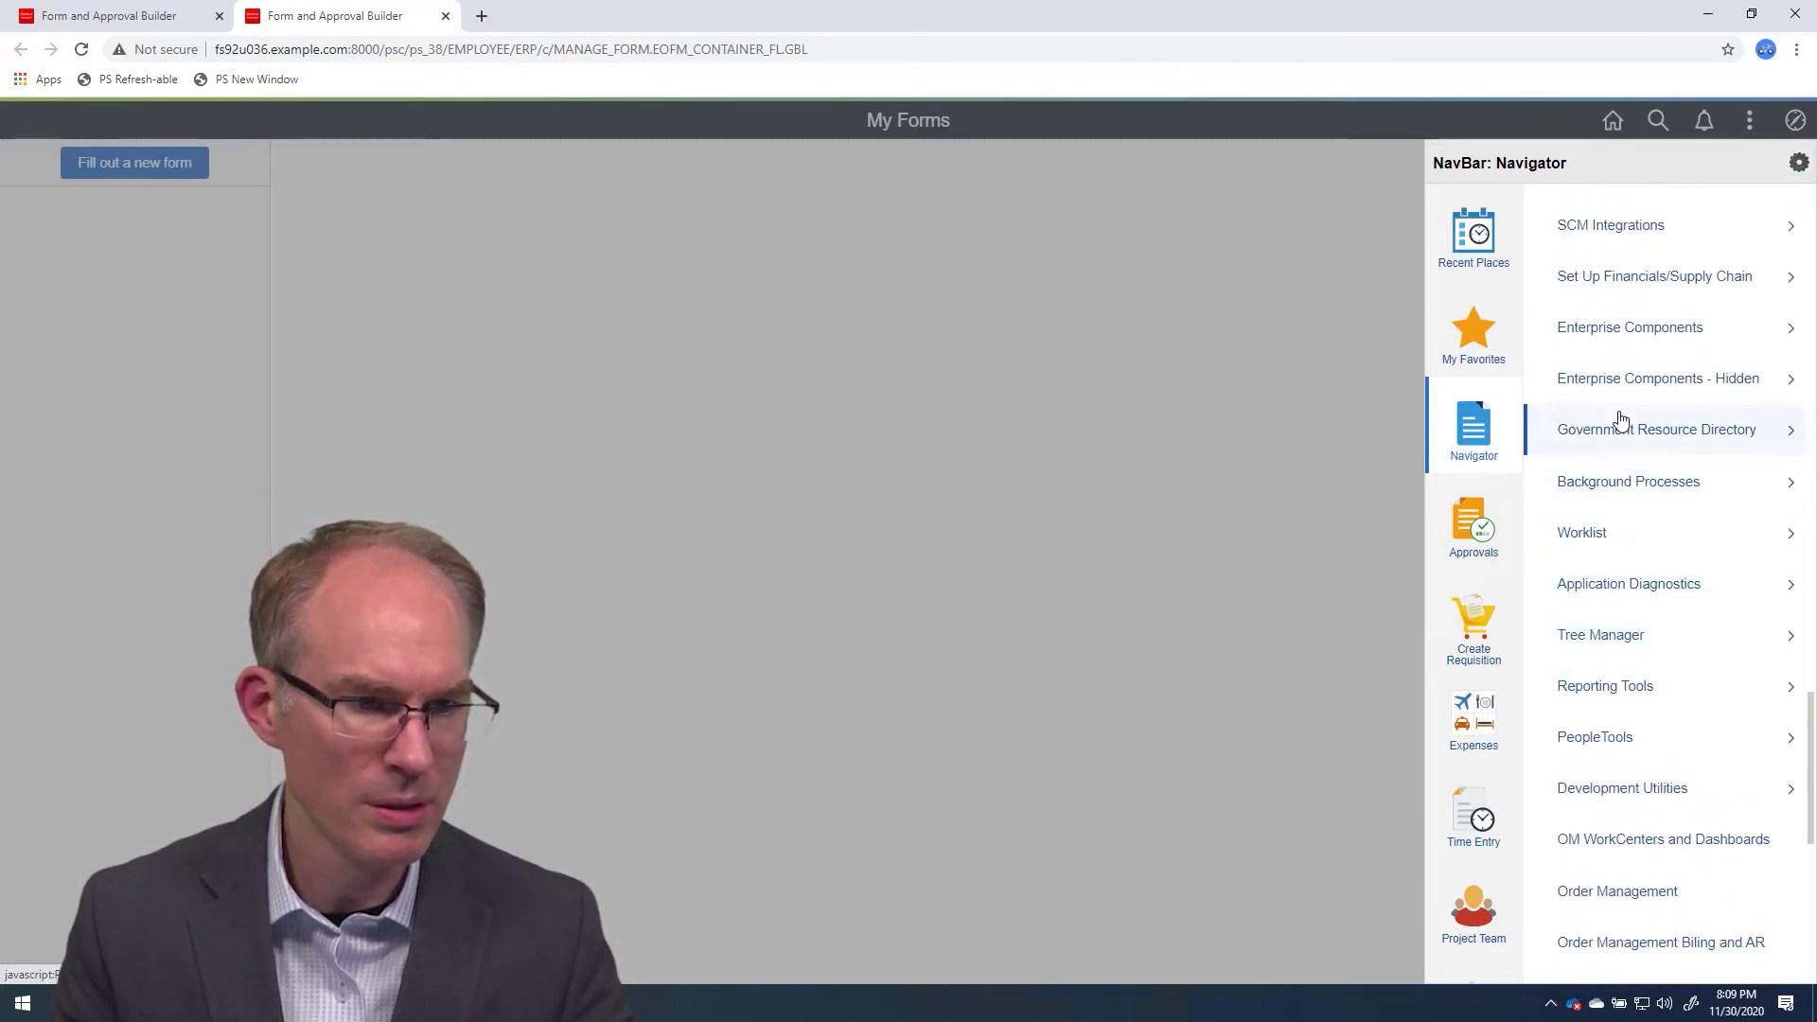
pyautogui.click(1635, 734)
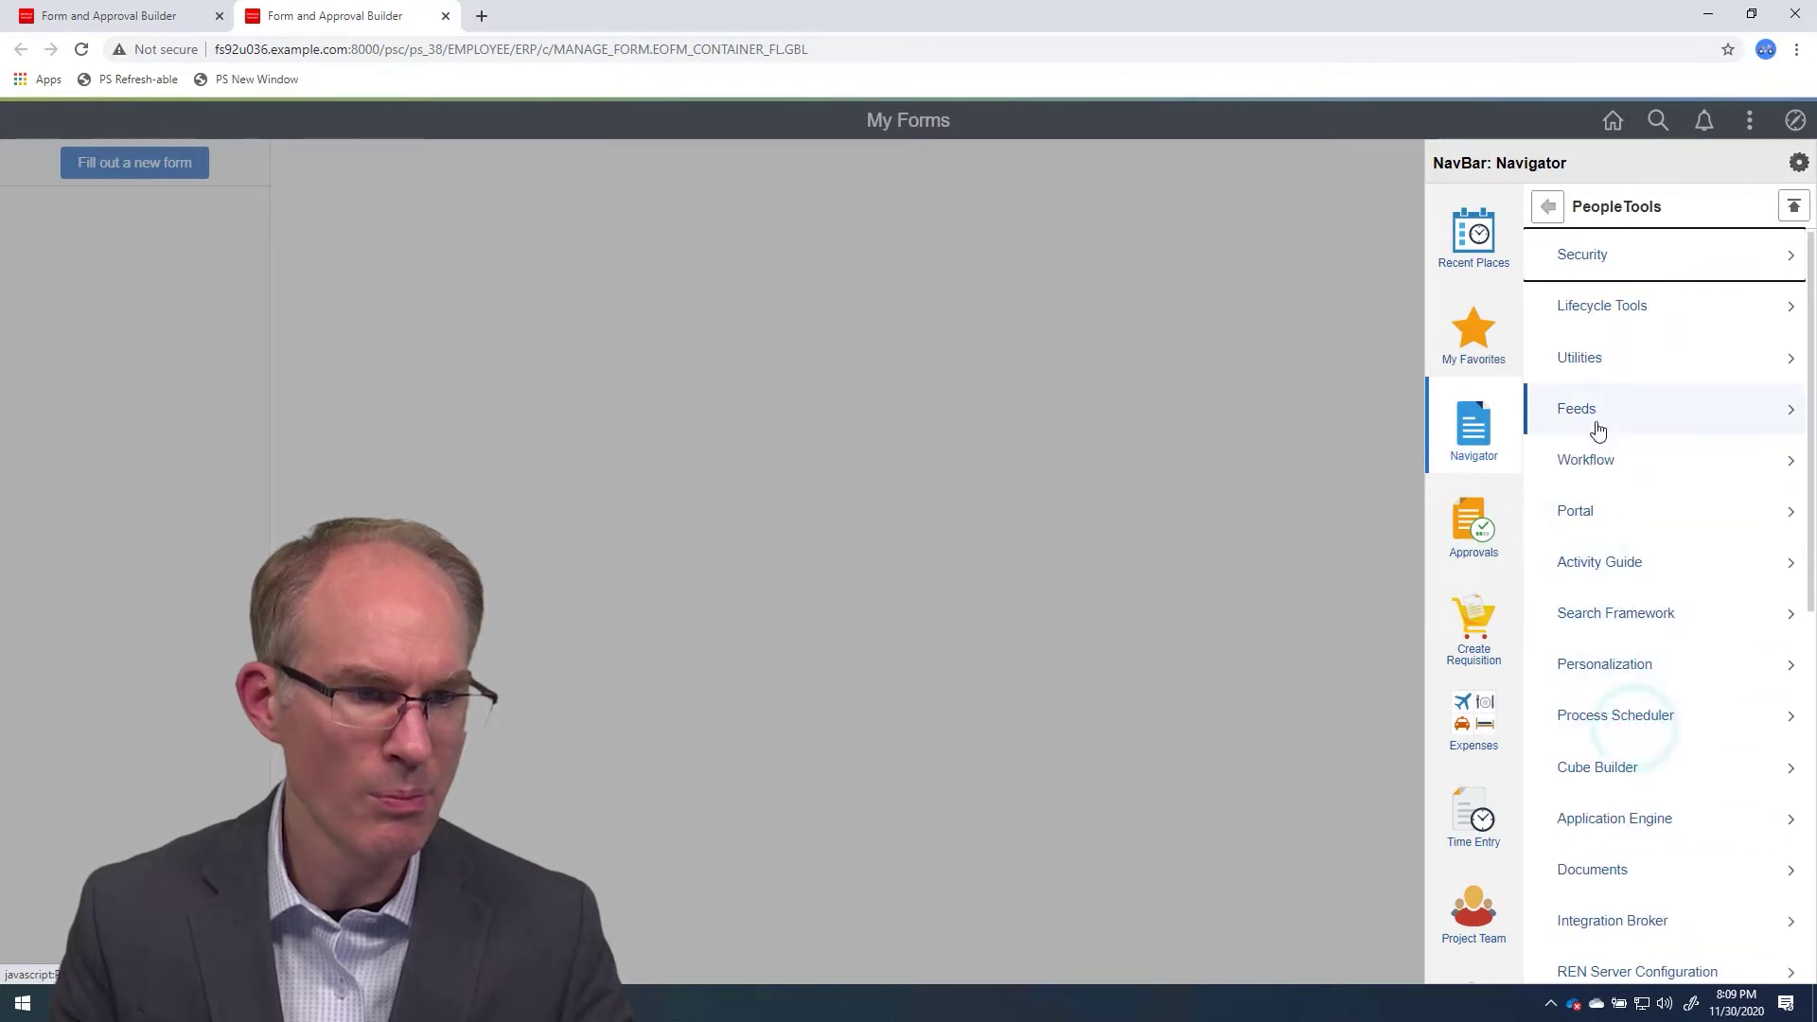
pyautogui.click(1599, 512)
pyautogui.click(1619, 276)
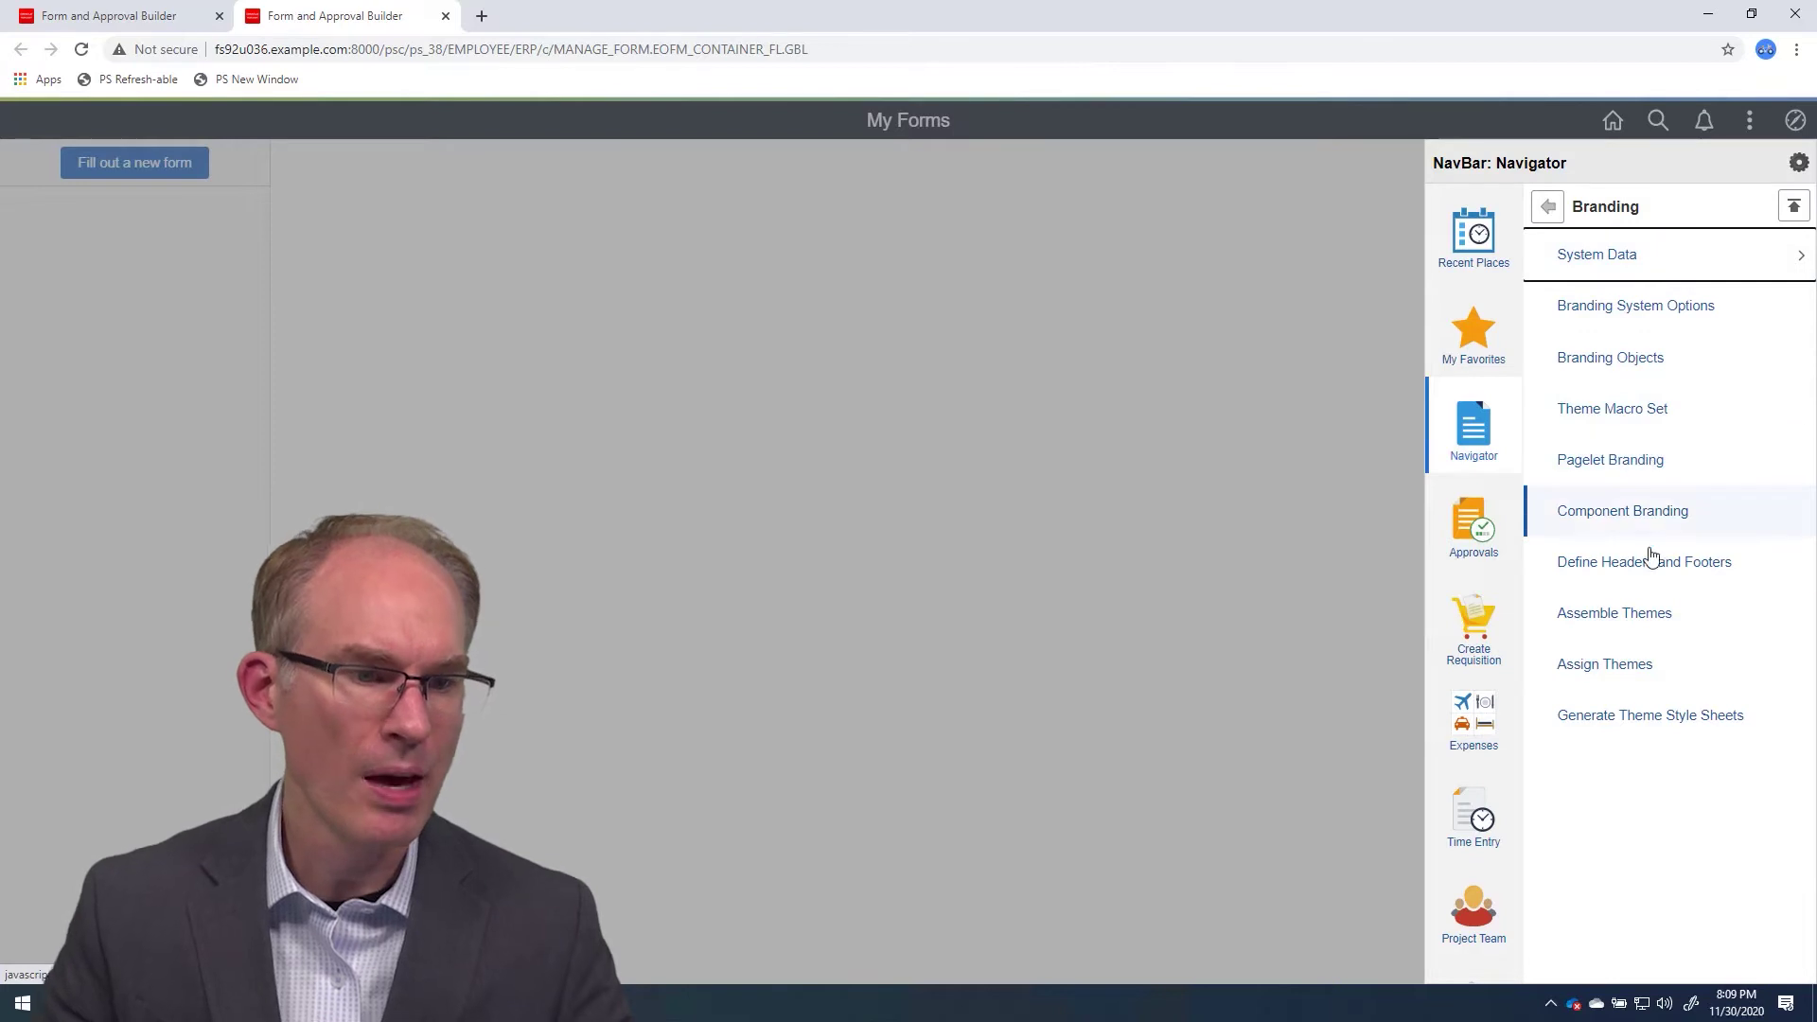
pyautogui.click(1642, 612)
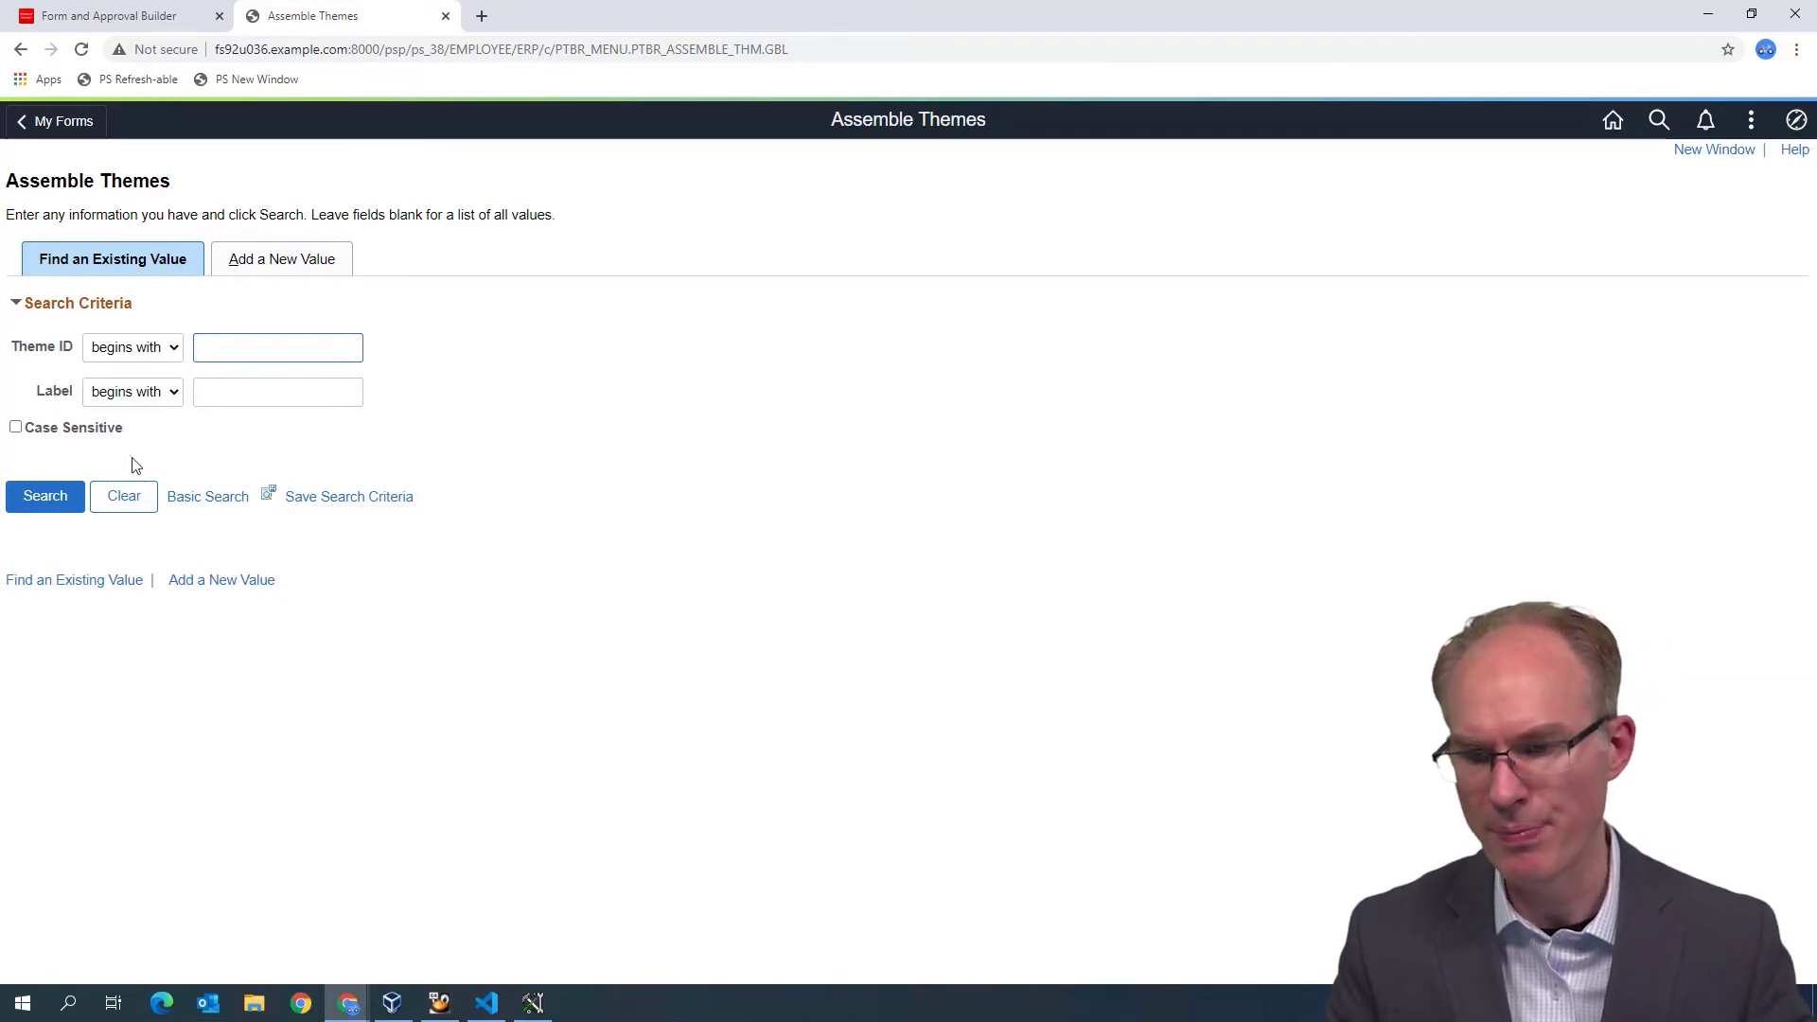
pyautogui.click(68, 502)
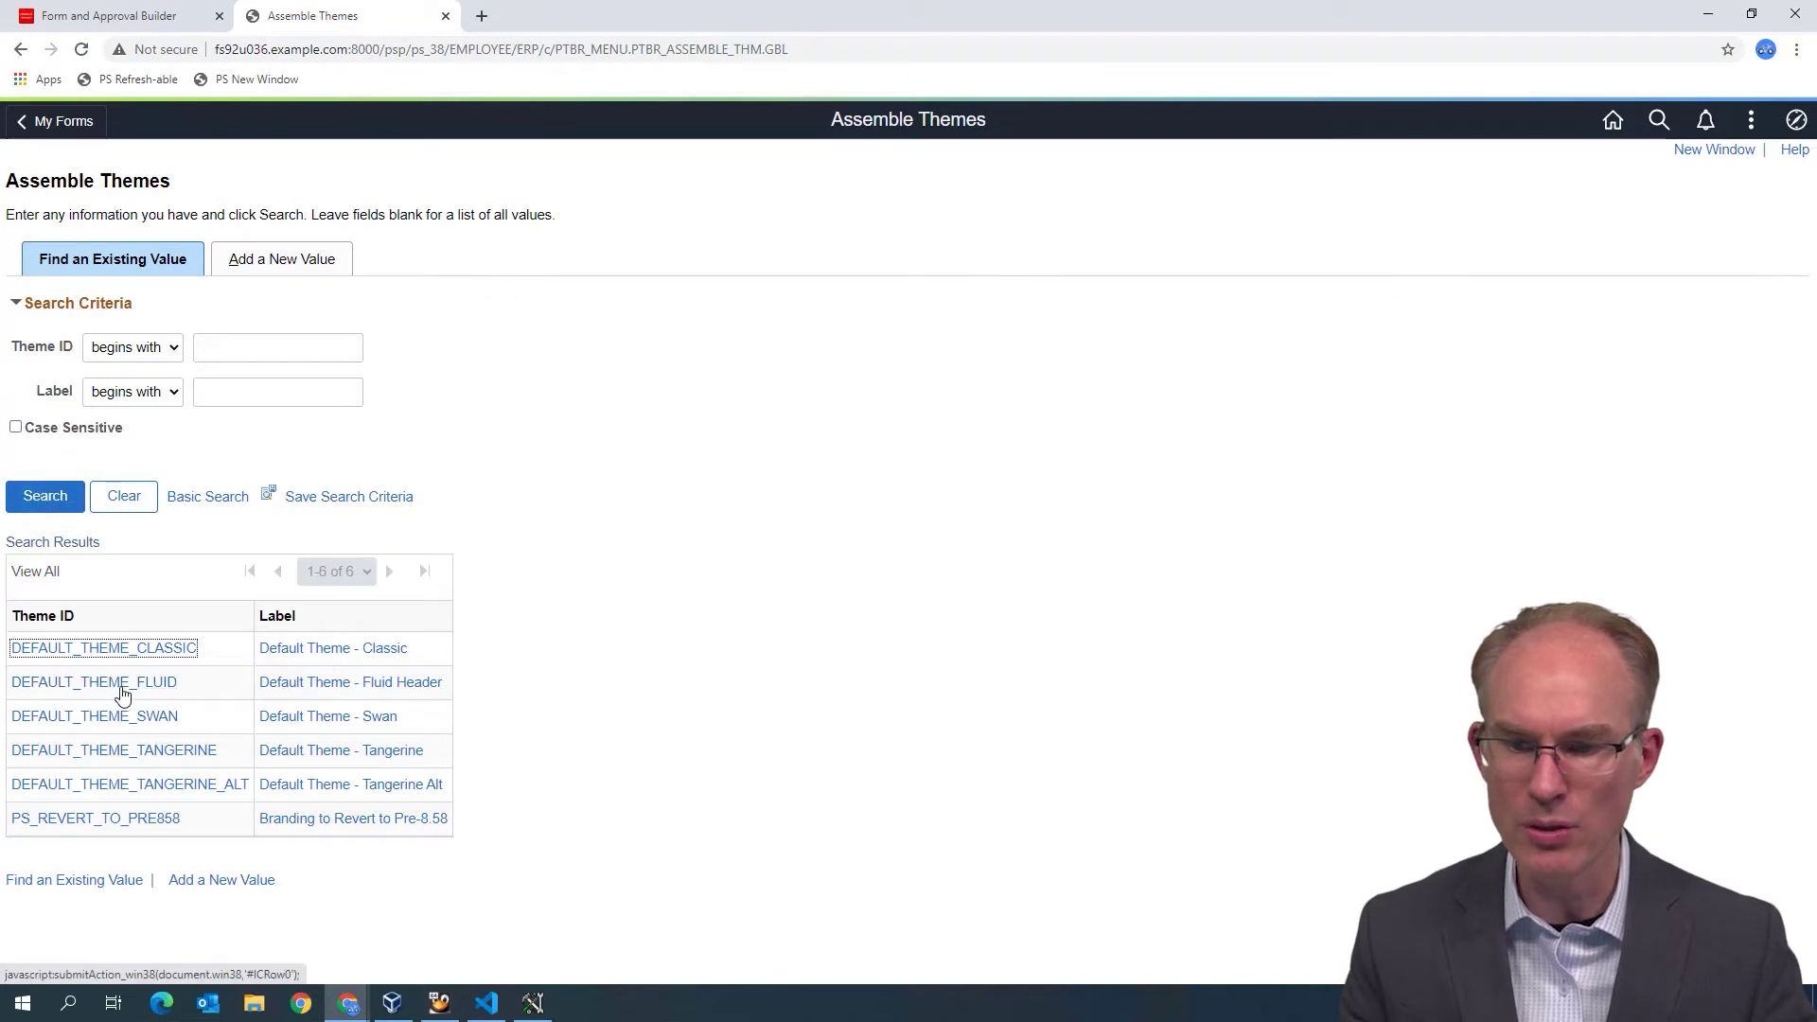
# - Open DEFAULT_THEME_FLUID and pick out its header name DEFAULT_HEADER_FLUID
pyautogui.click(121, 687)
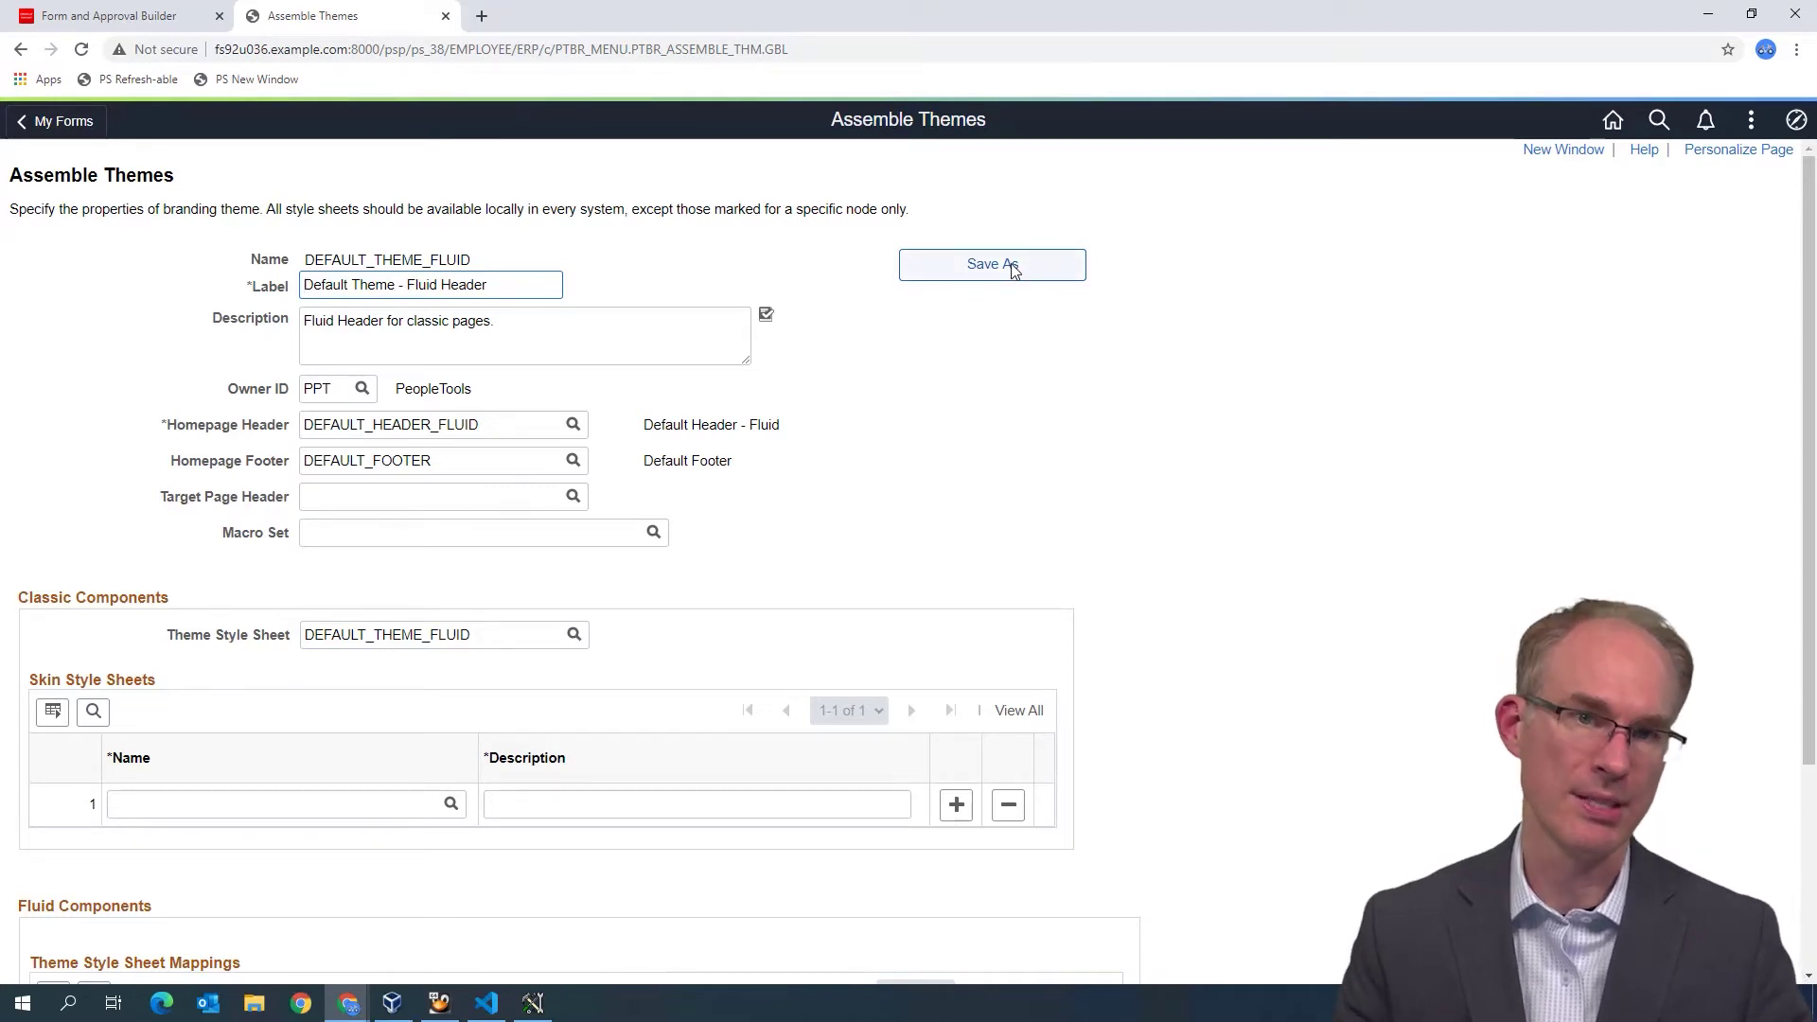
pyautogui.doubleClick(415, 429)
pyautogui.hotkey('ctrl', 'c')
pyautogui.click(1023, 450)
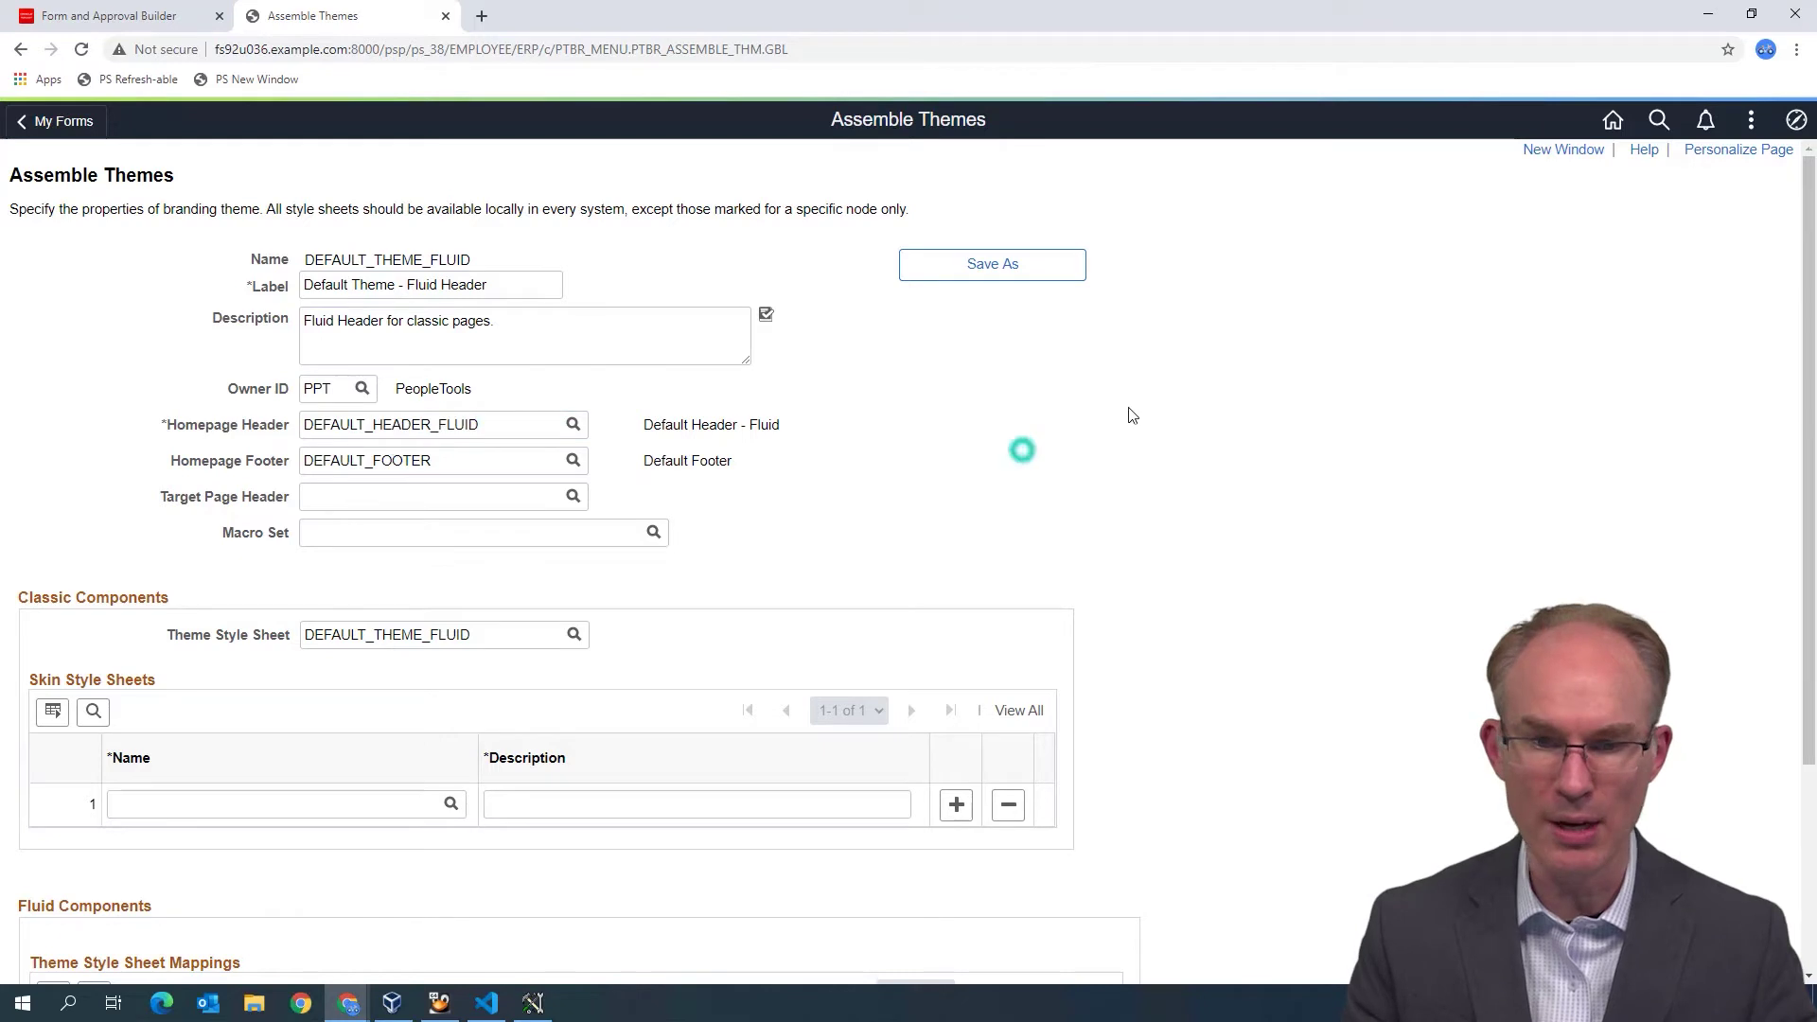
# - Go to Branding > Define Headers and Footers through the NavBar Navigator
pyautogui.click(1796, 119)
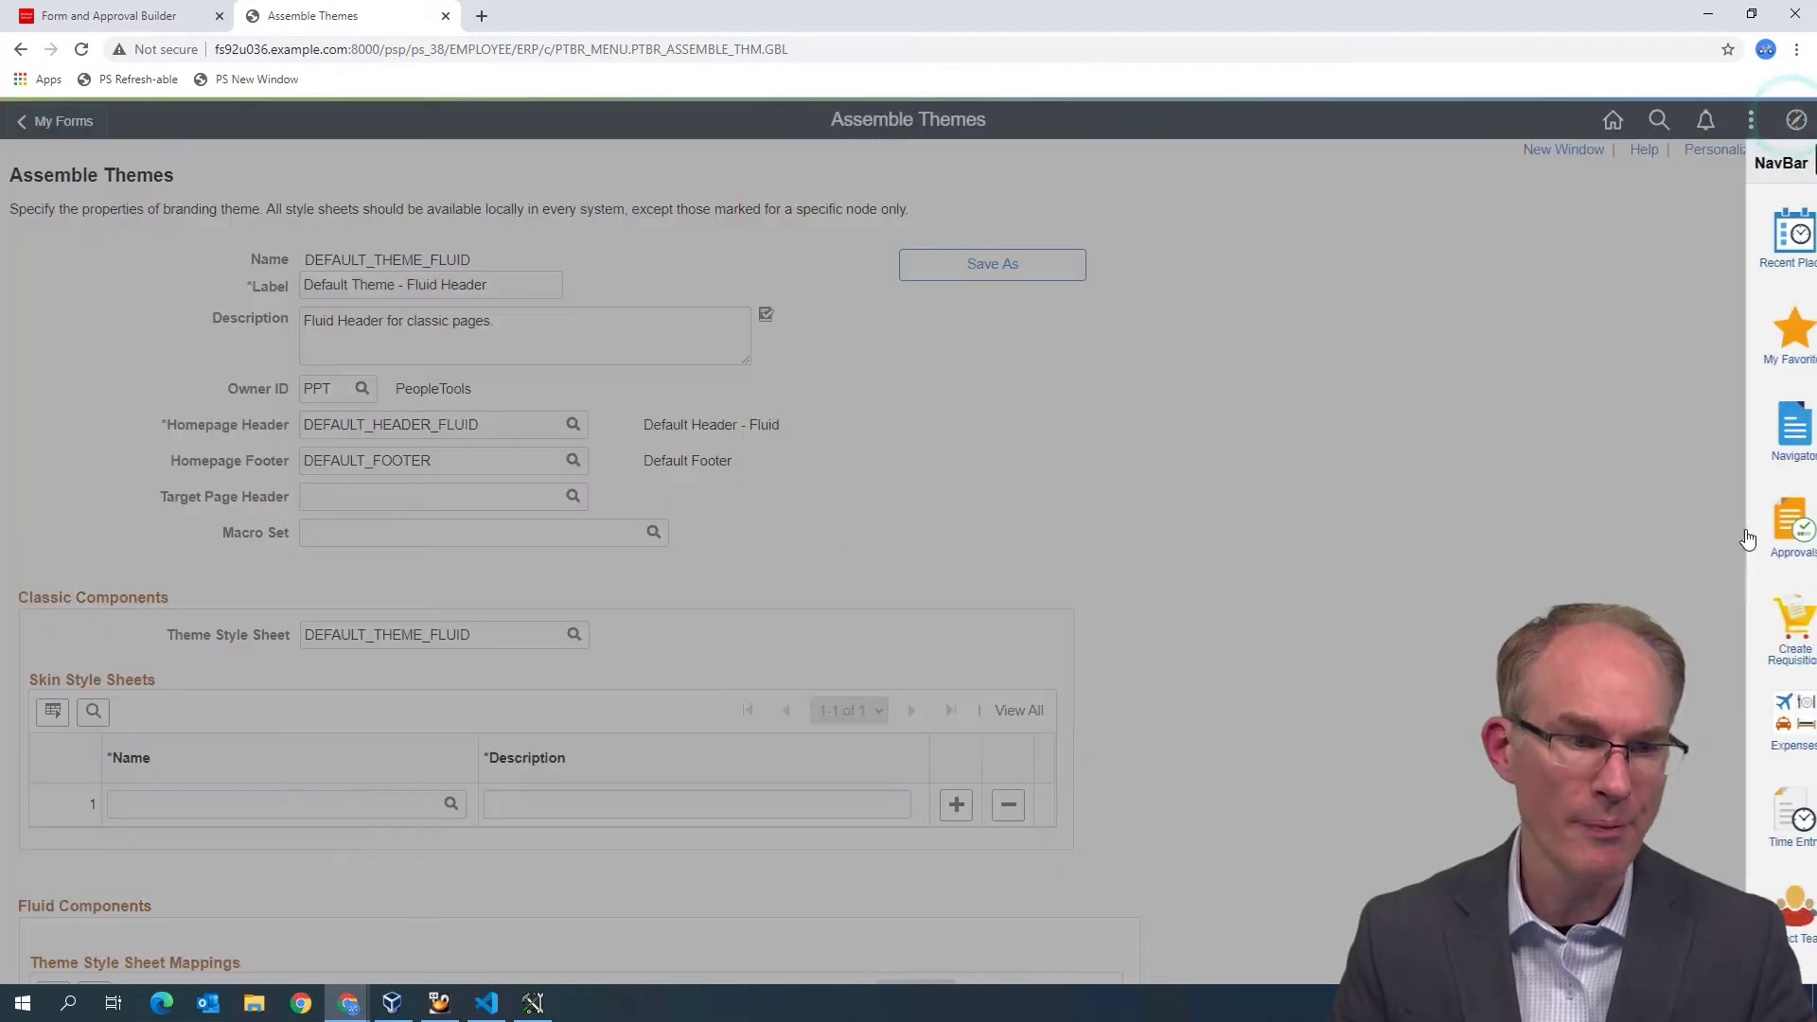
pyautogui.click(1758, 469)
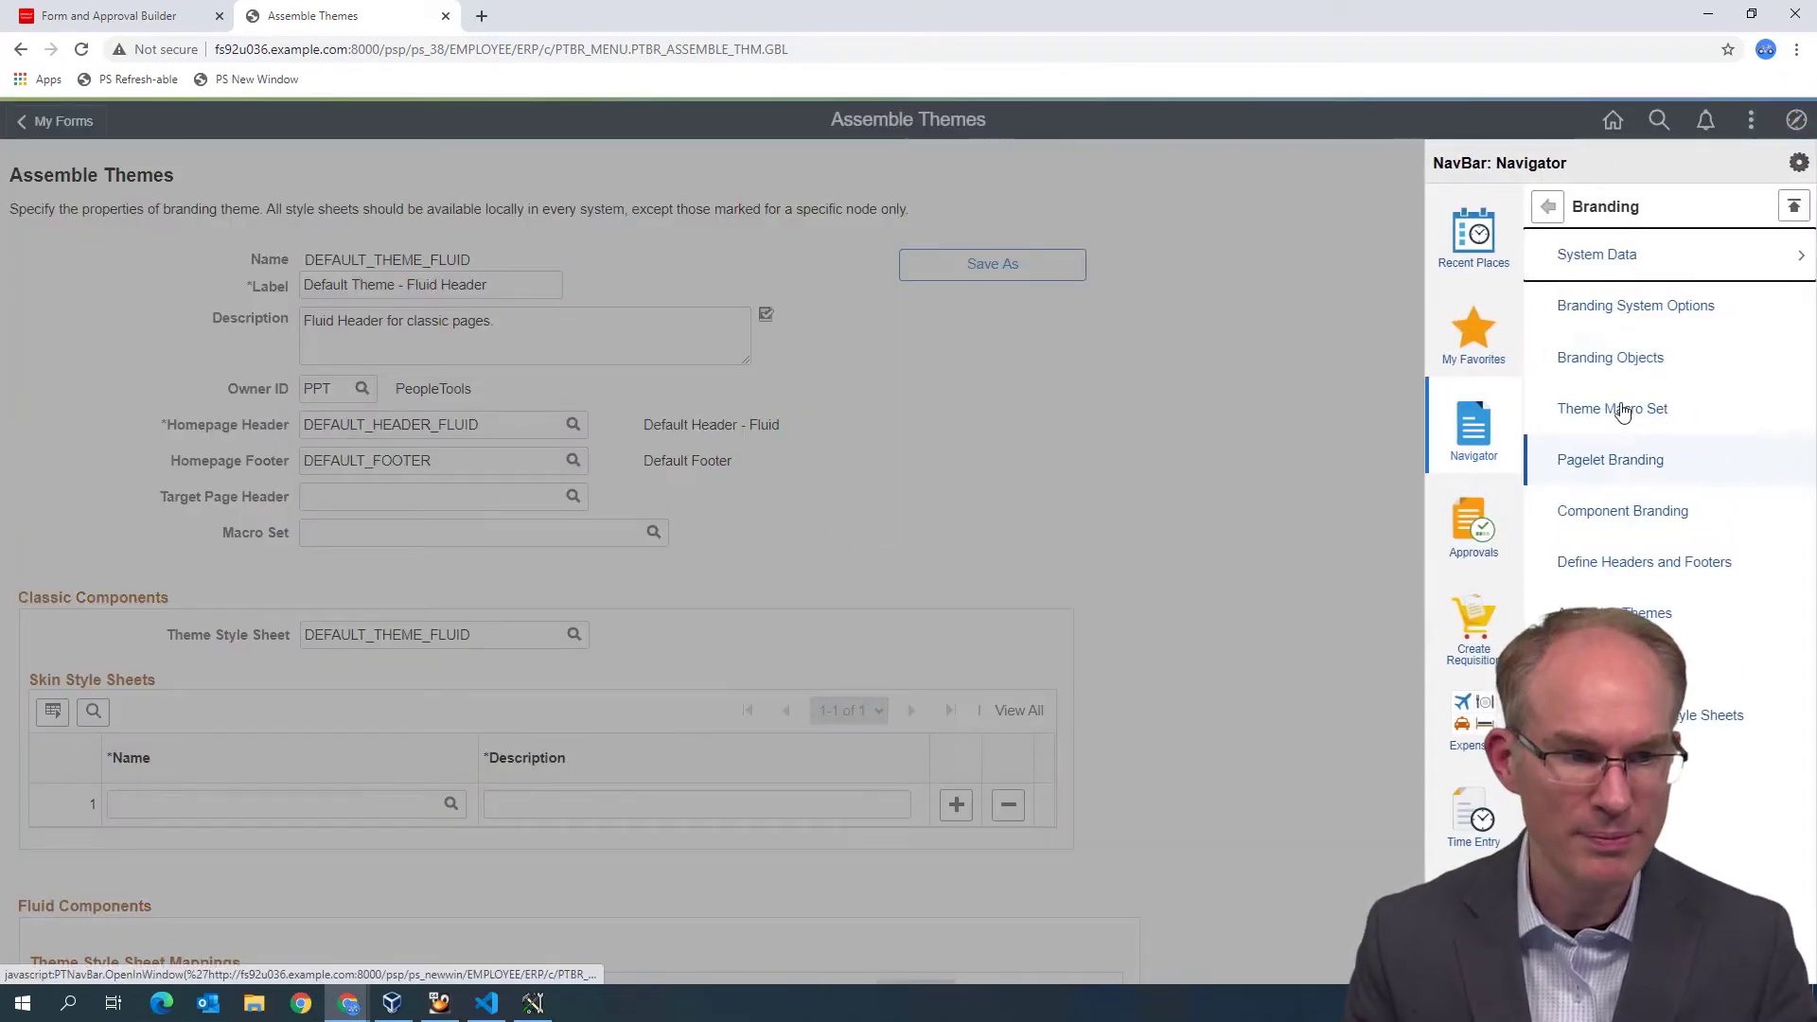
pyautogui.click(1642, 561)
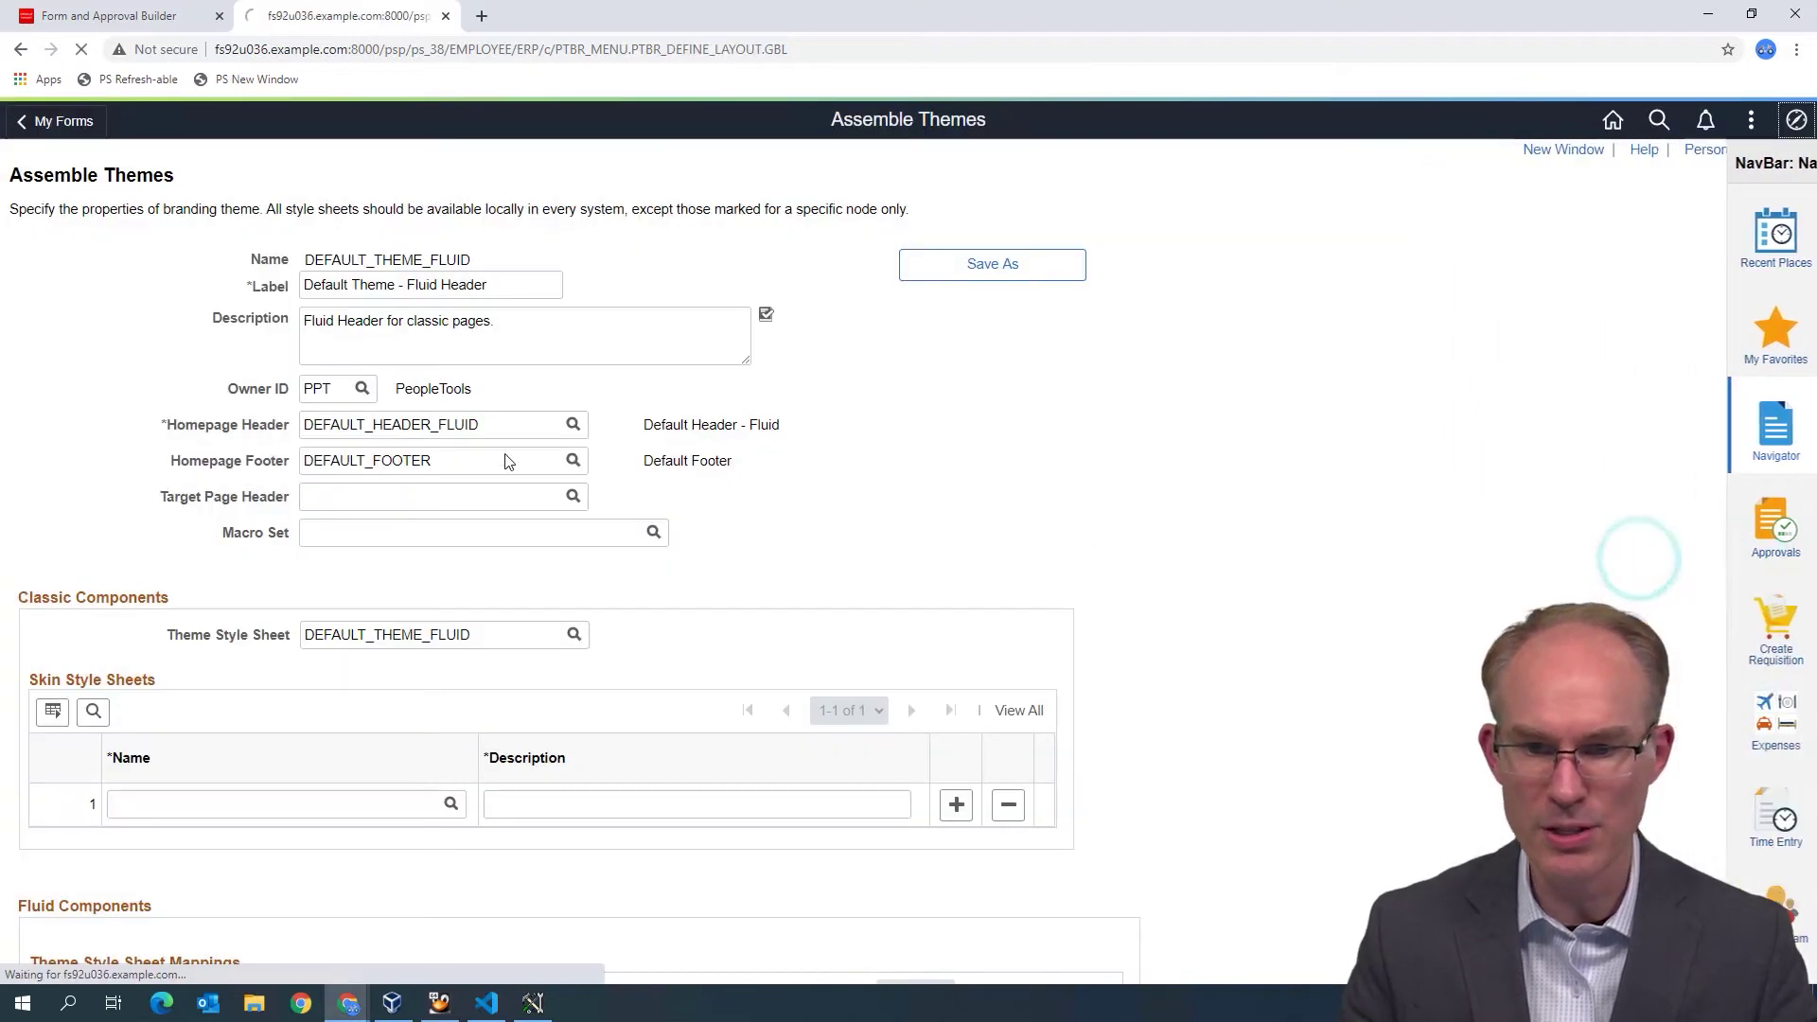
# - Load DEFAULT_HEADER_FLUID by Layout ID, zoom to 110%, and show CompanyInfo's properties
pyautogui.hotkey('ctrl', 'v')
pyautogui.press('Return')
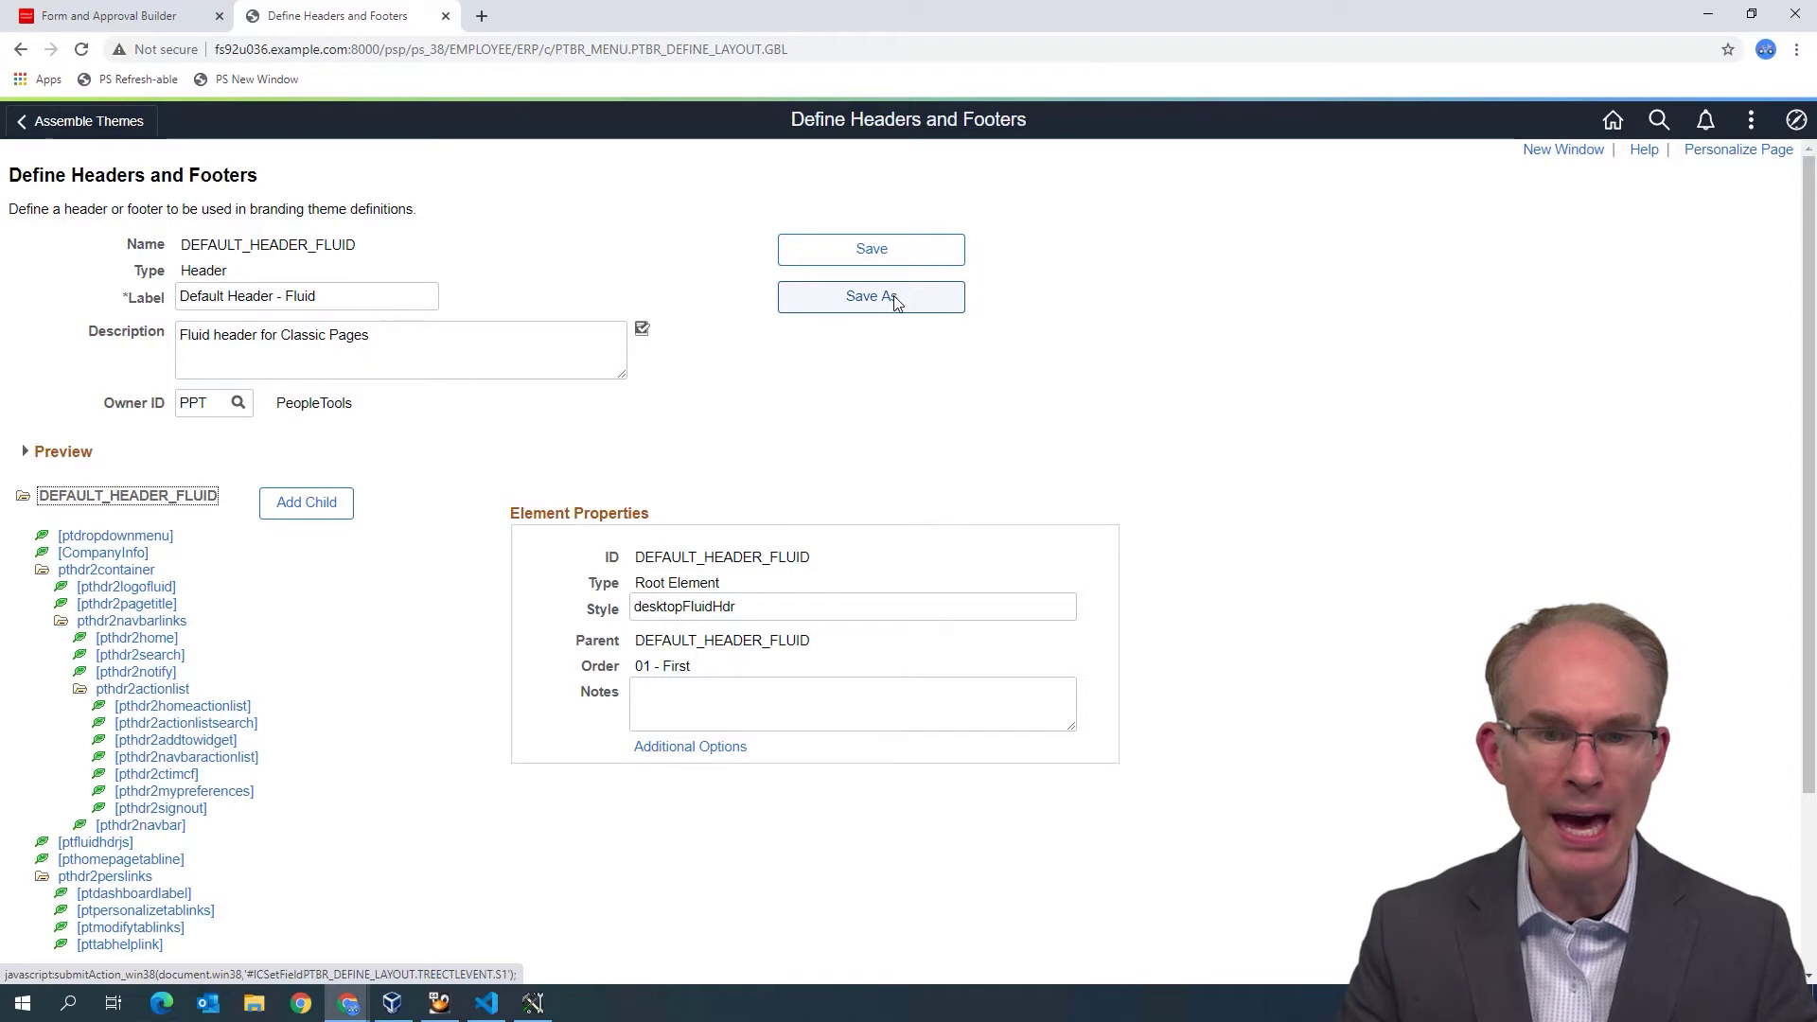
pyautogui.doubleClick(315, 250)
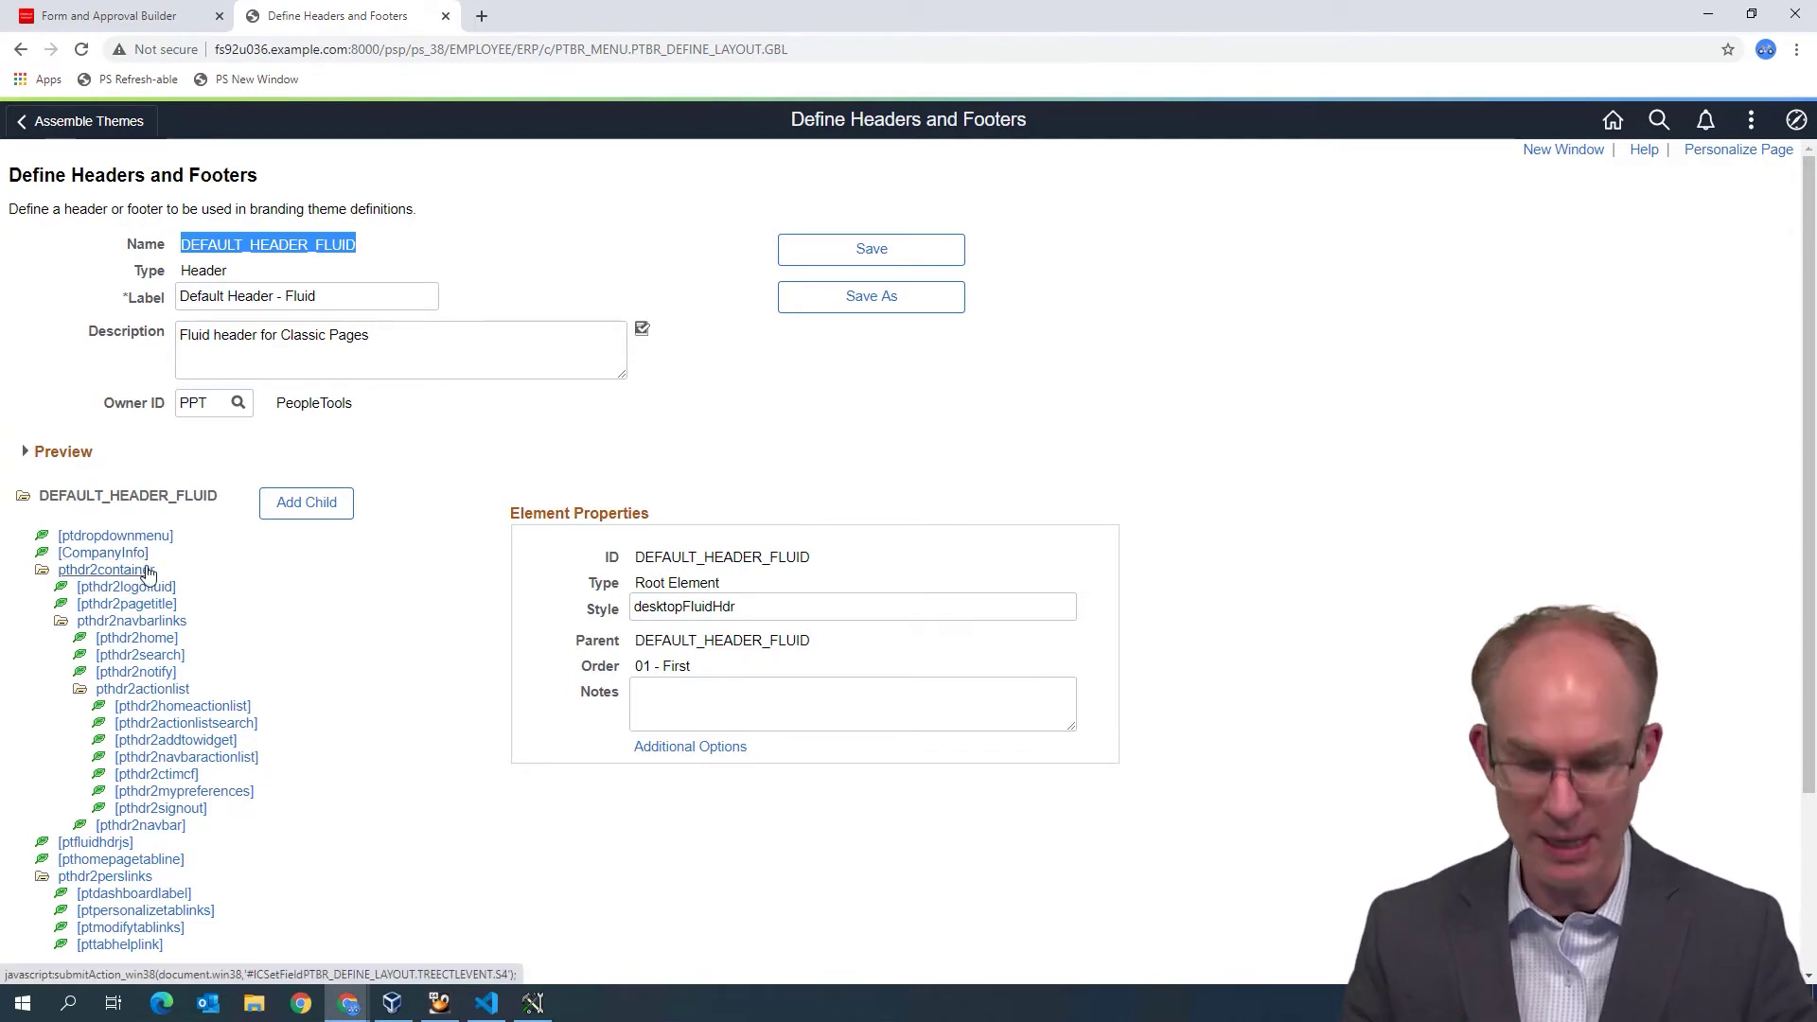
pyautogui.hotkey('ctrl', '+')
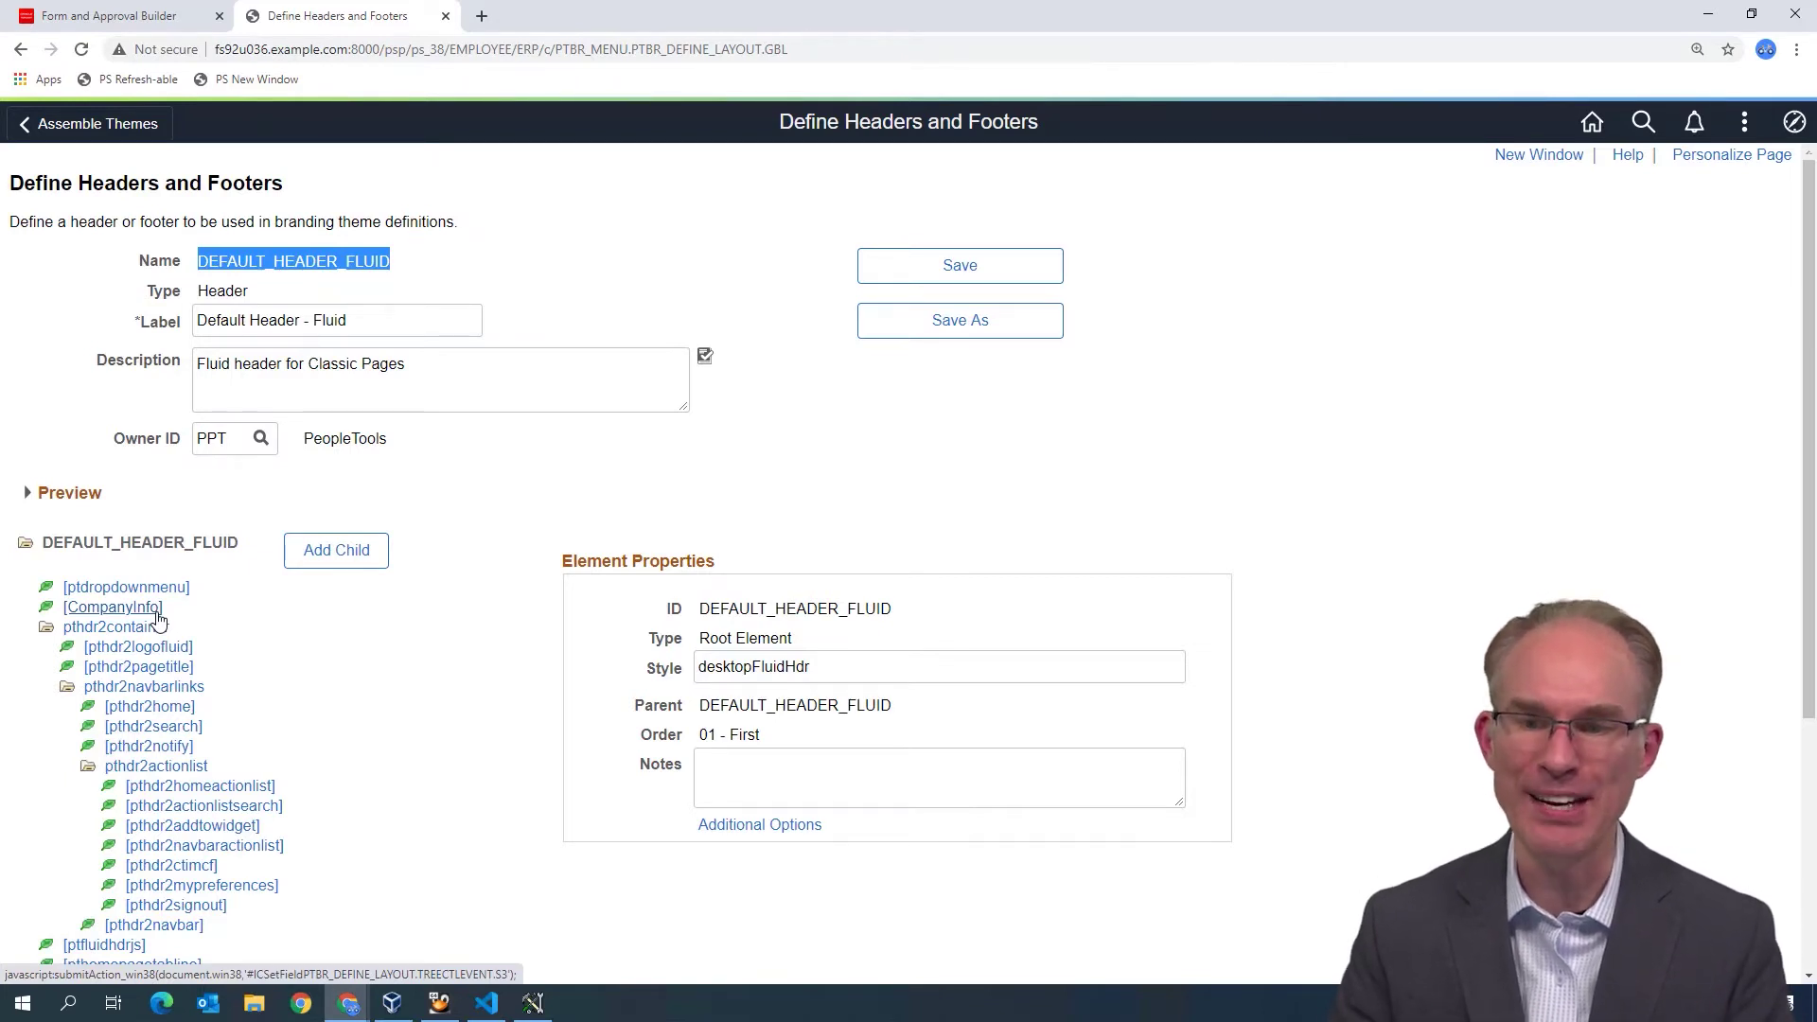
pyautogui.click(152, 608)
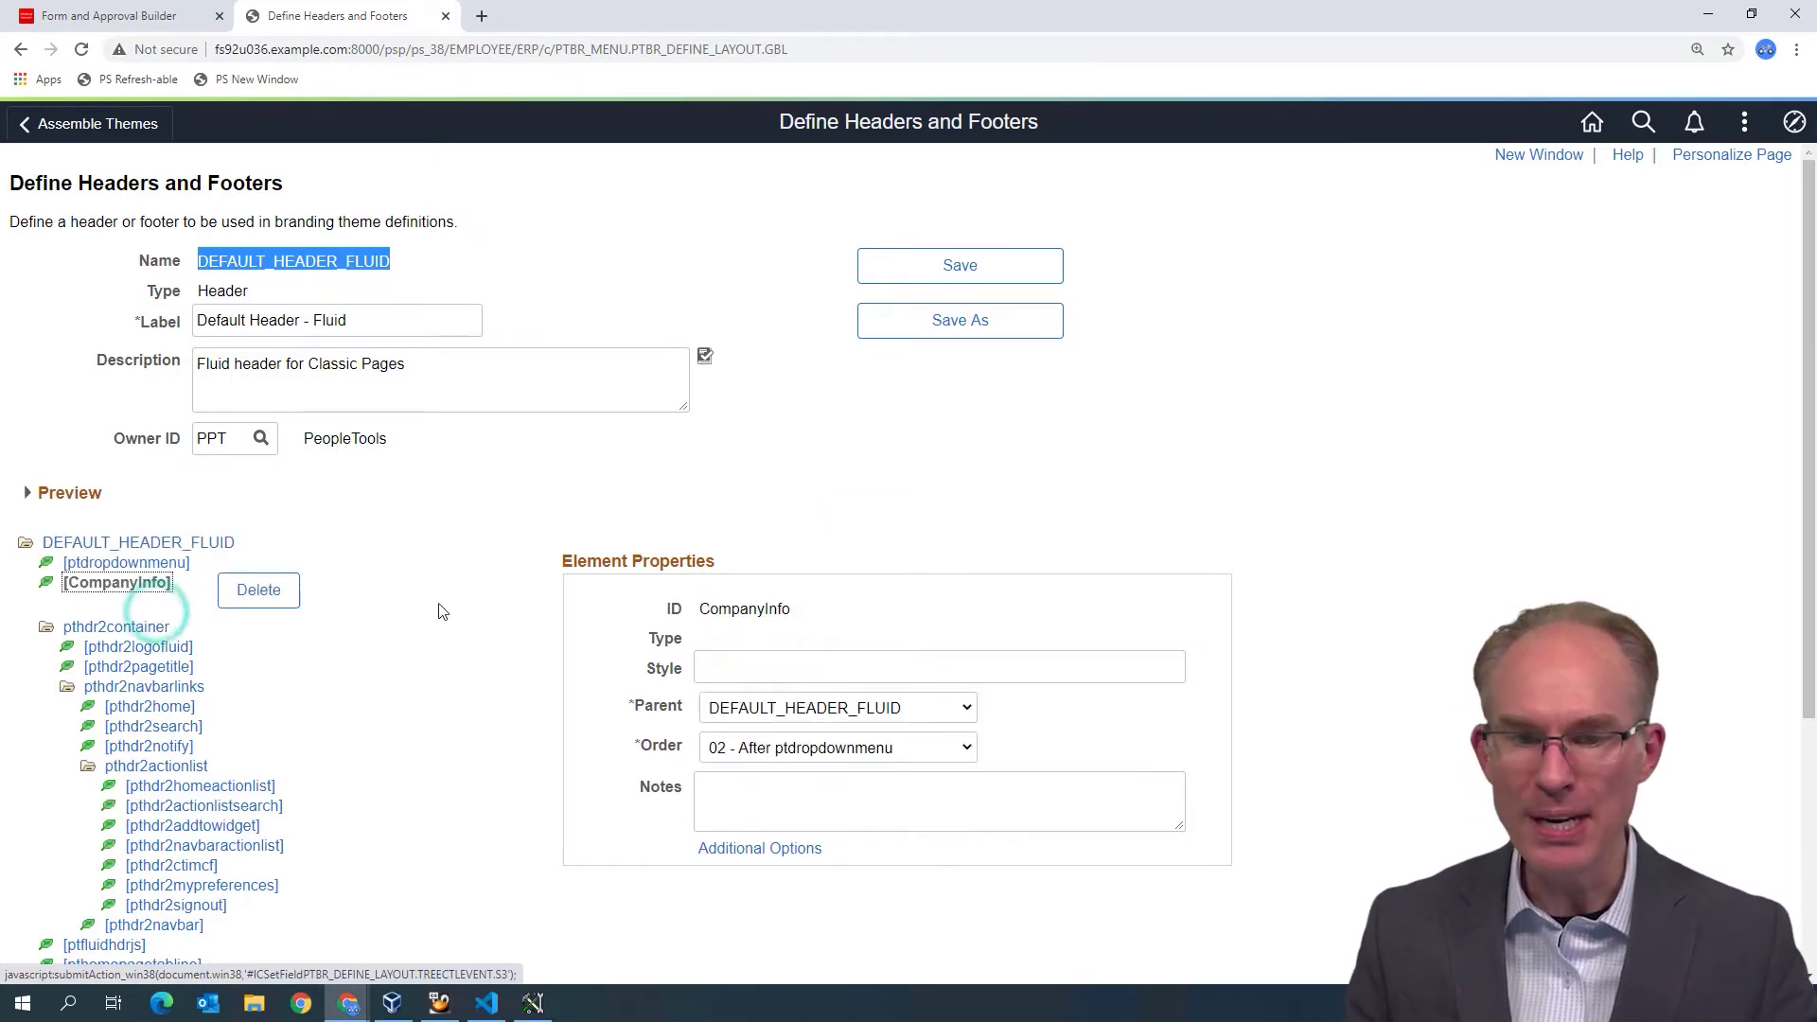
# - Enable the CompanyInfo element's company banner area and switch its banner editor to HTML source mode
pyautogui.click(779, 848)
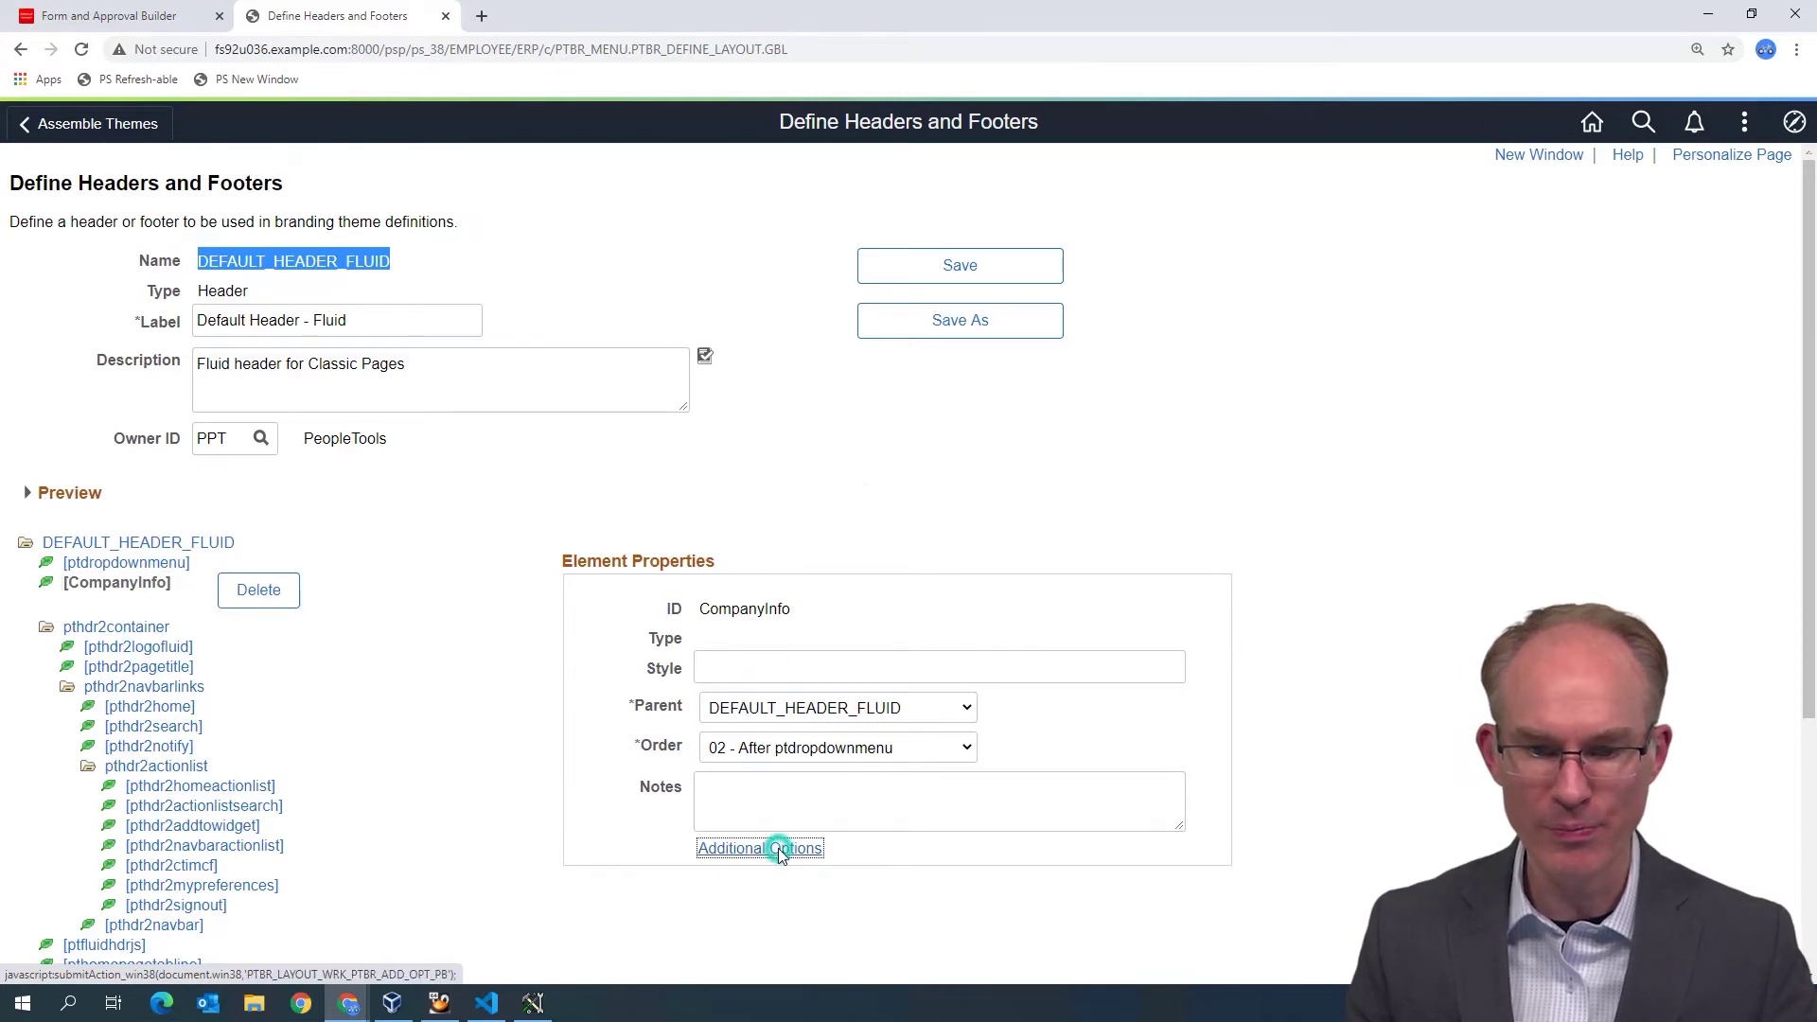
pyautogui.click(334, 603)
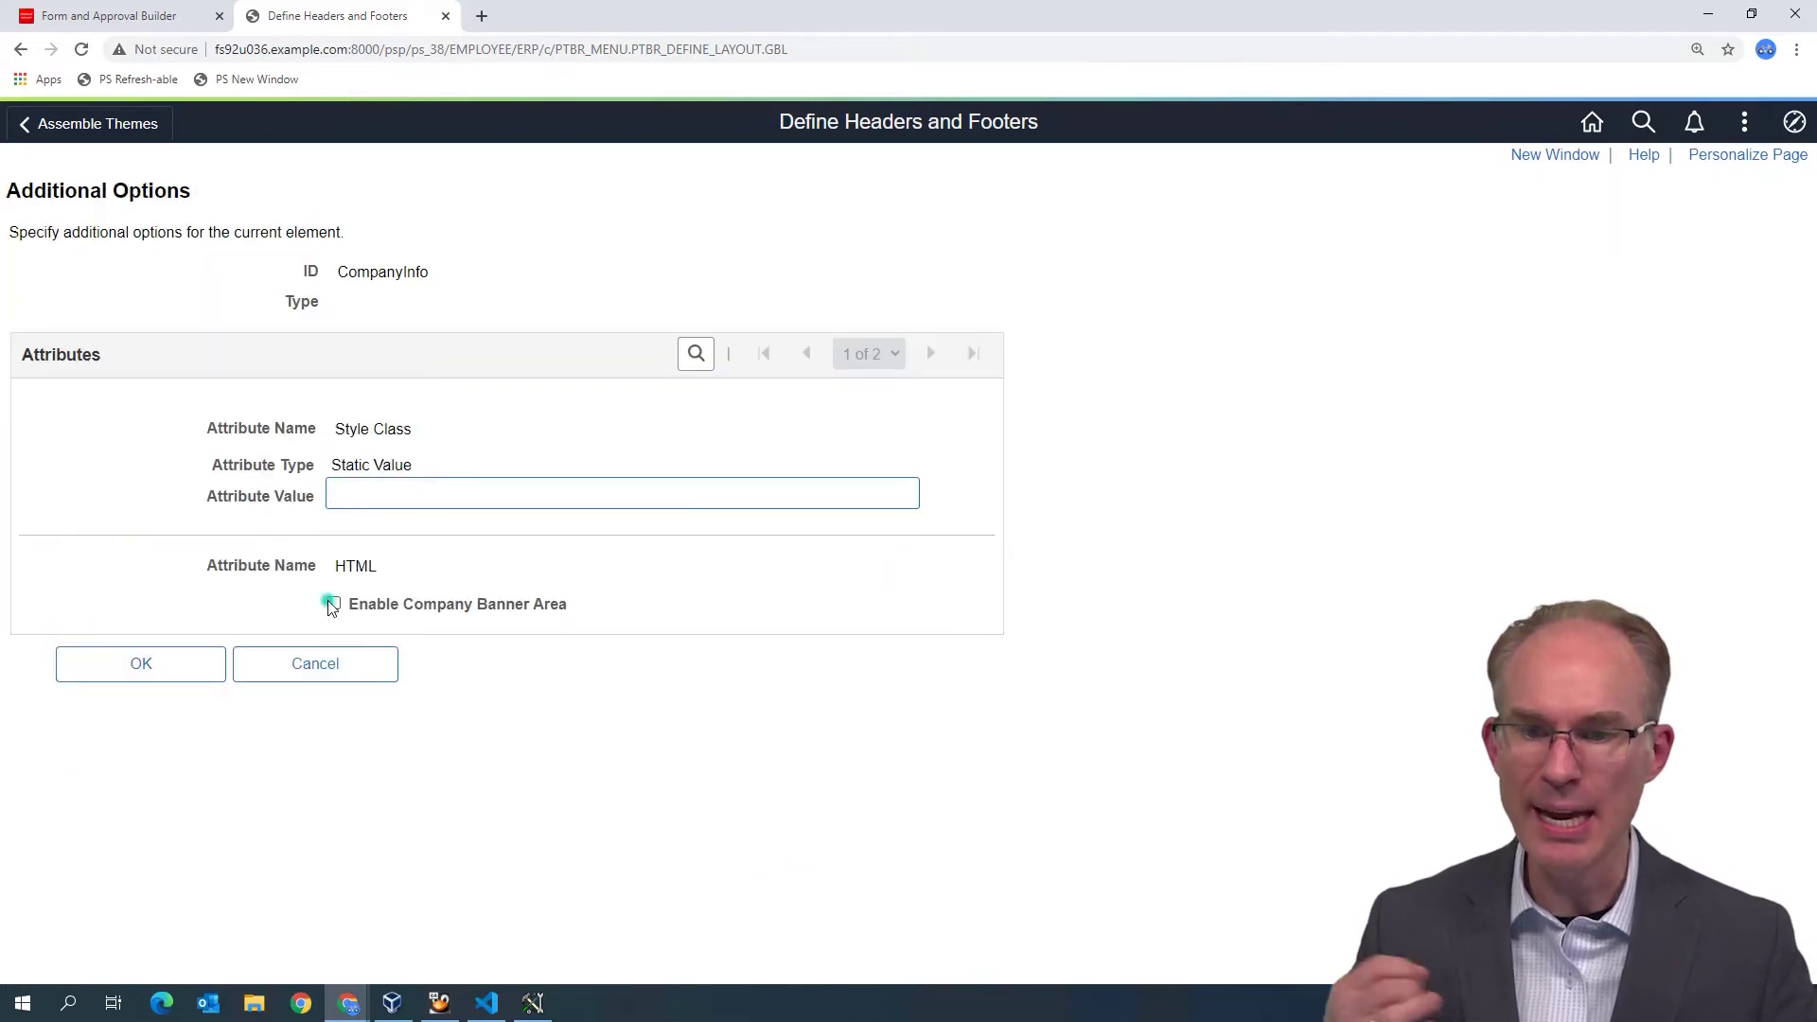
pyautogui.scroll(-3, 979, 644)
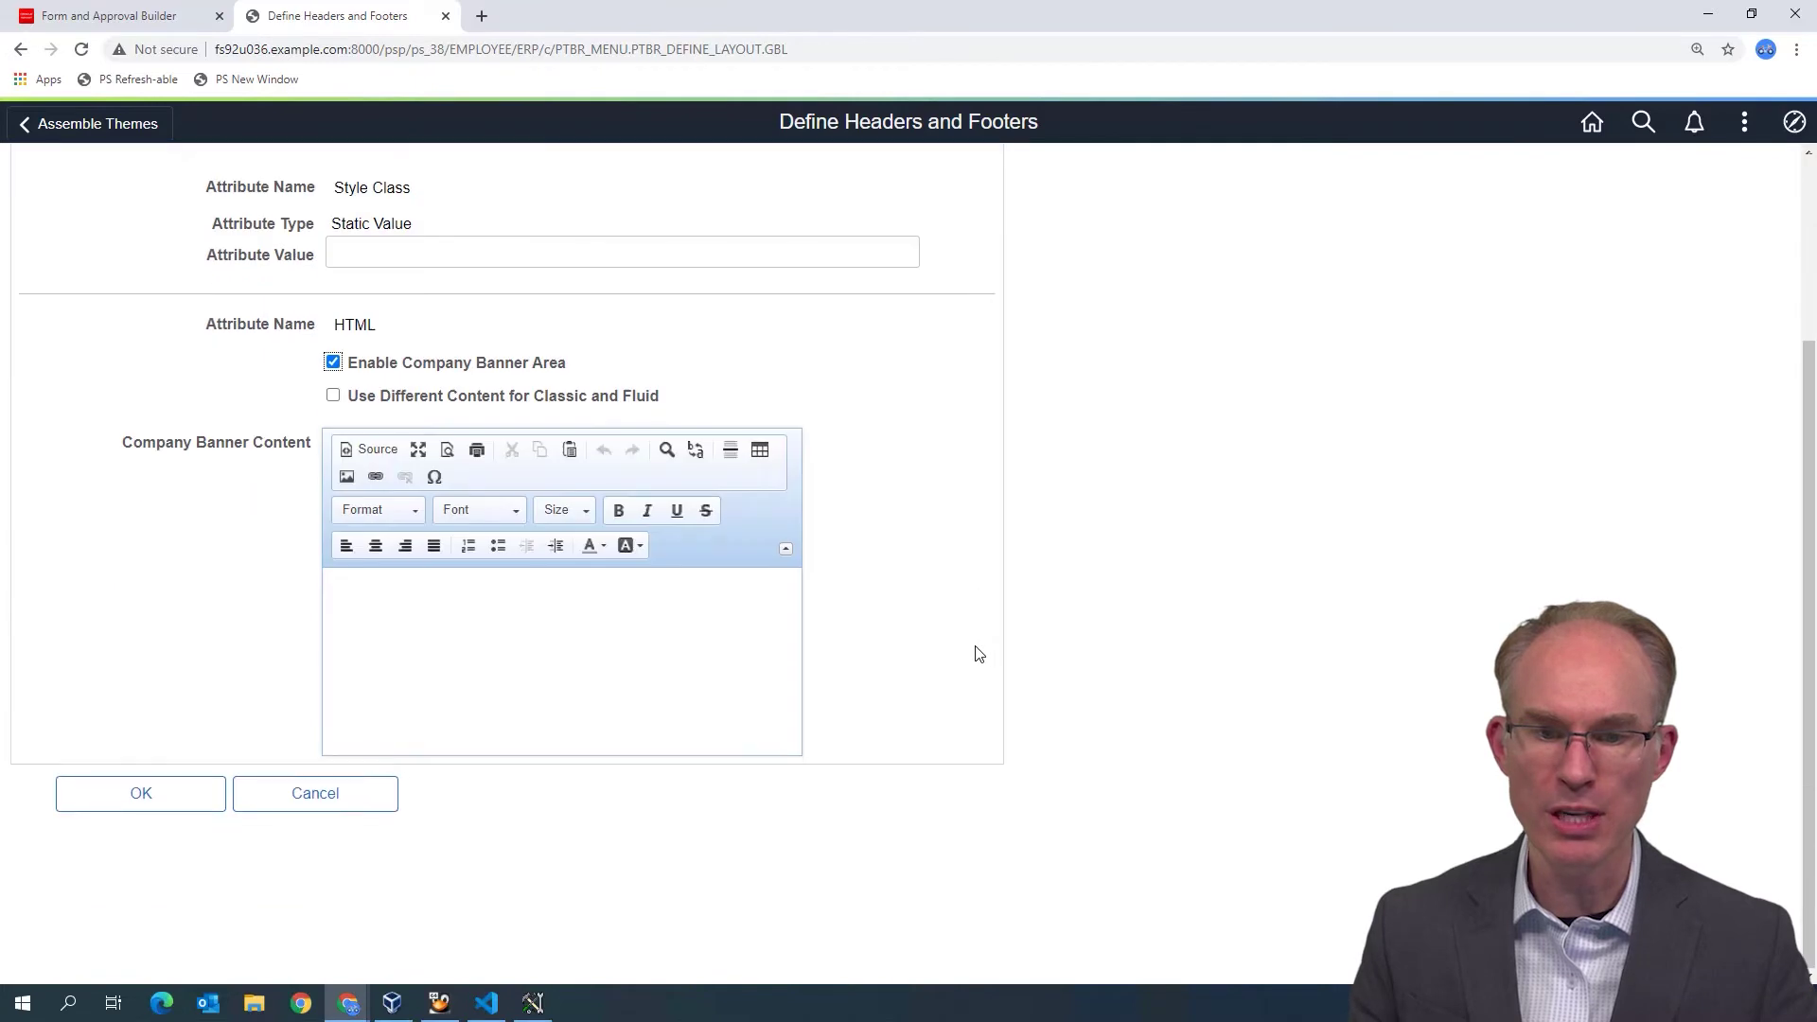
pyautogui.click(532, 640)
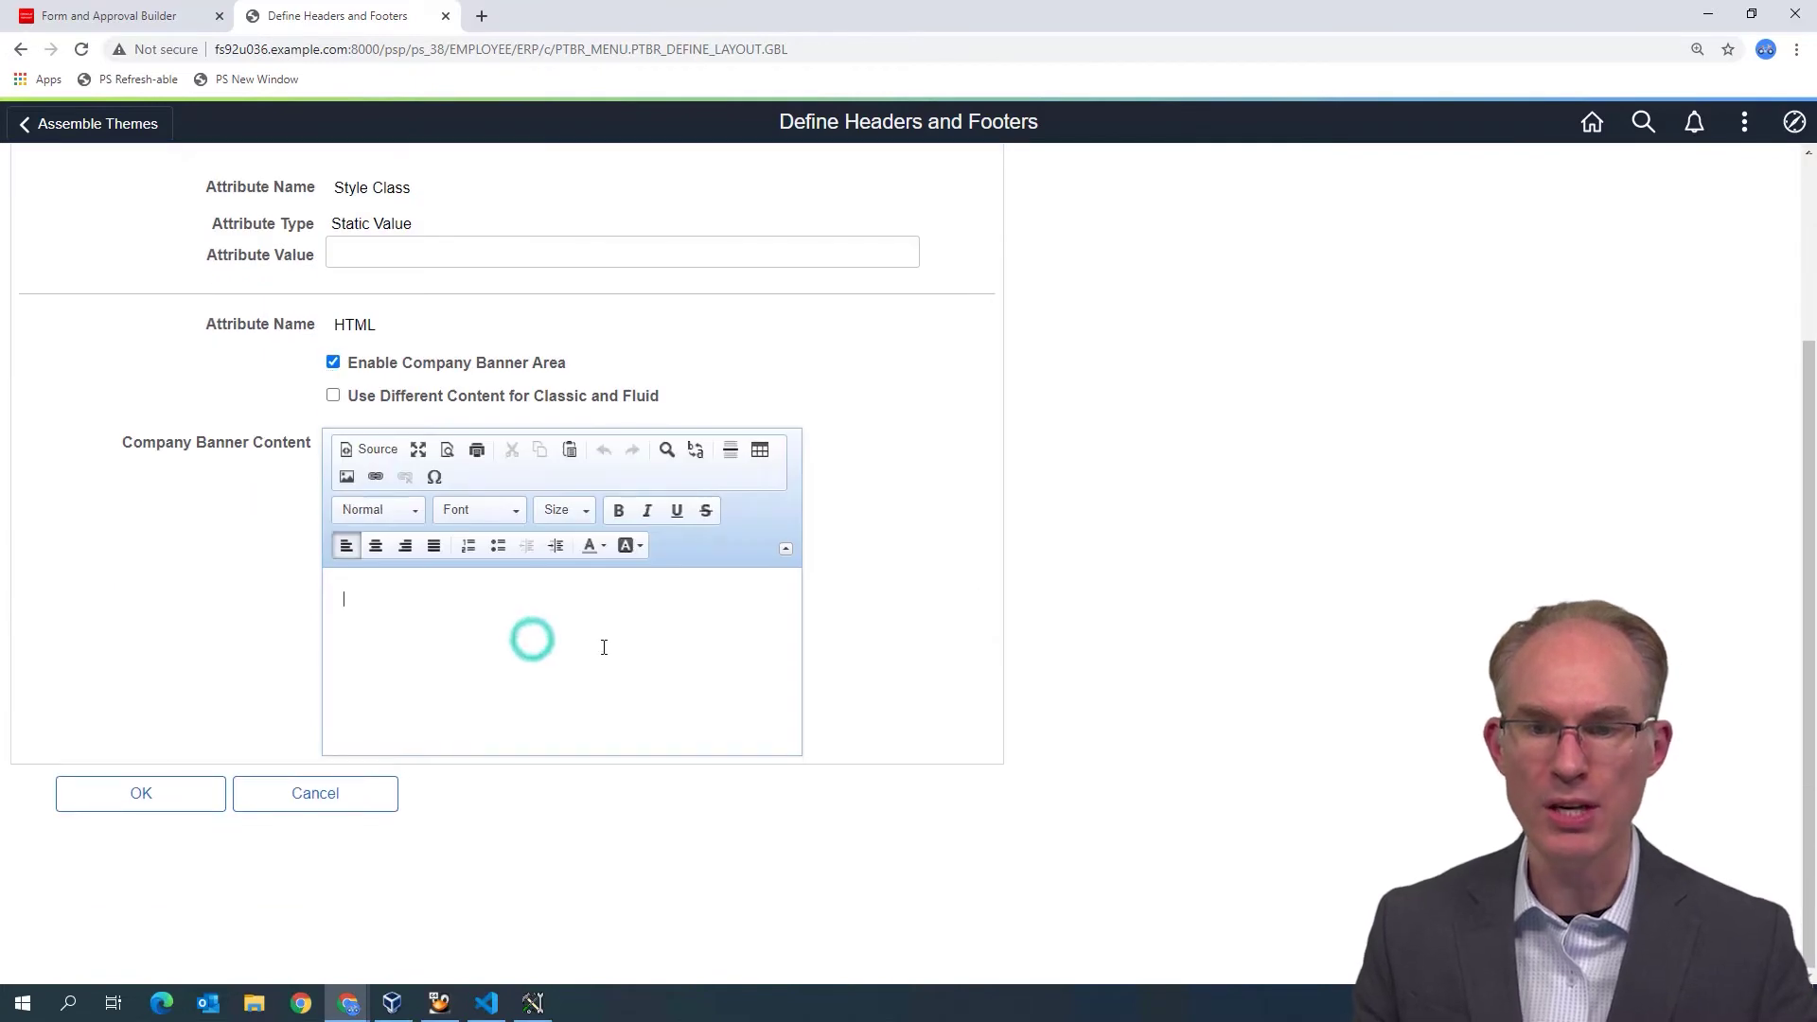
pyautogui.click(369, 446)
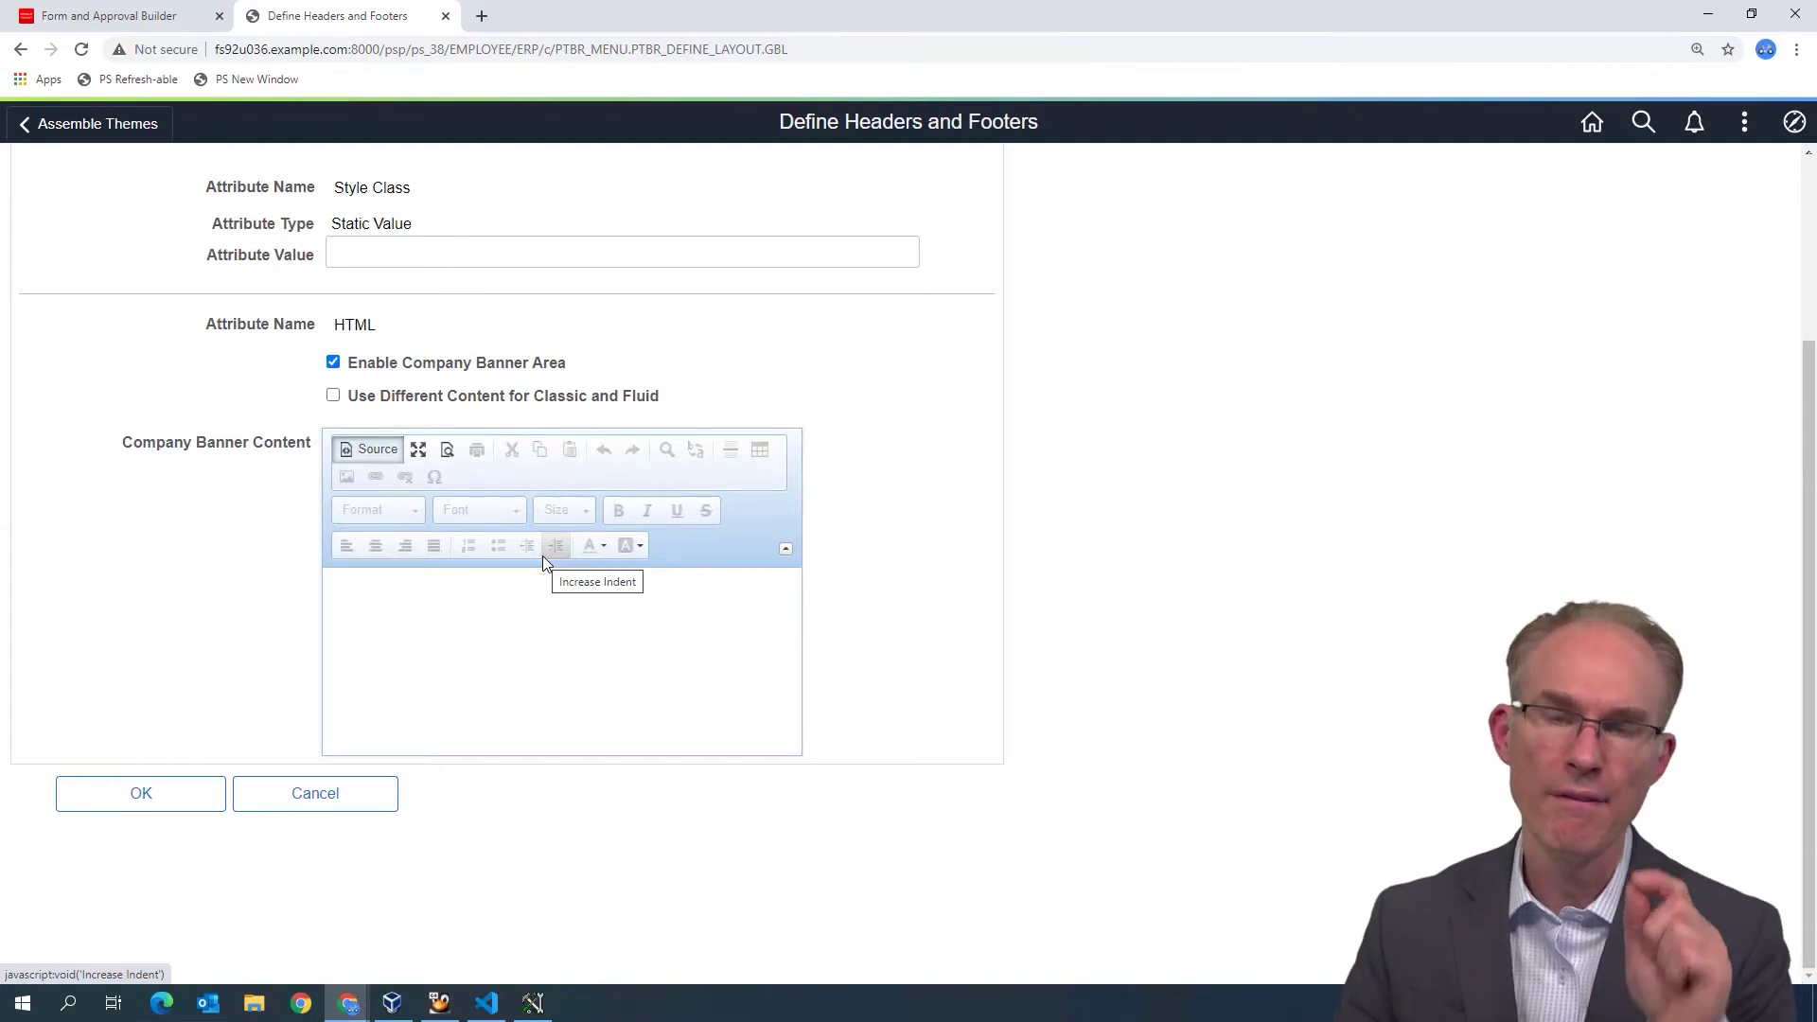
# - Bring up the Untitled-1 link tag in Visual Studio Code next to the banner content
pyautogui.click(548, 597)
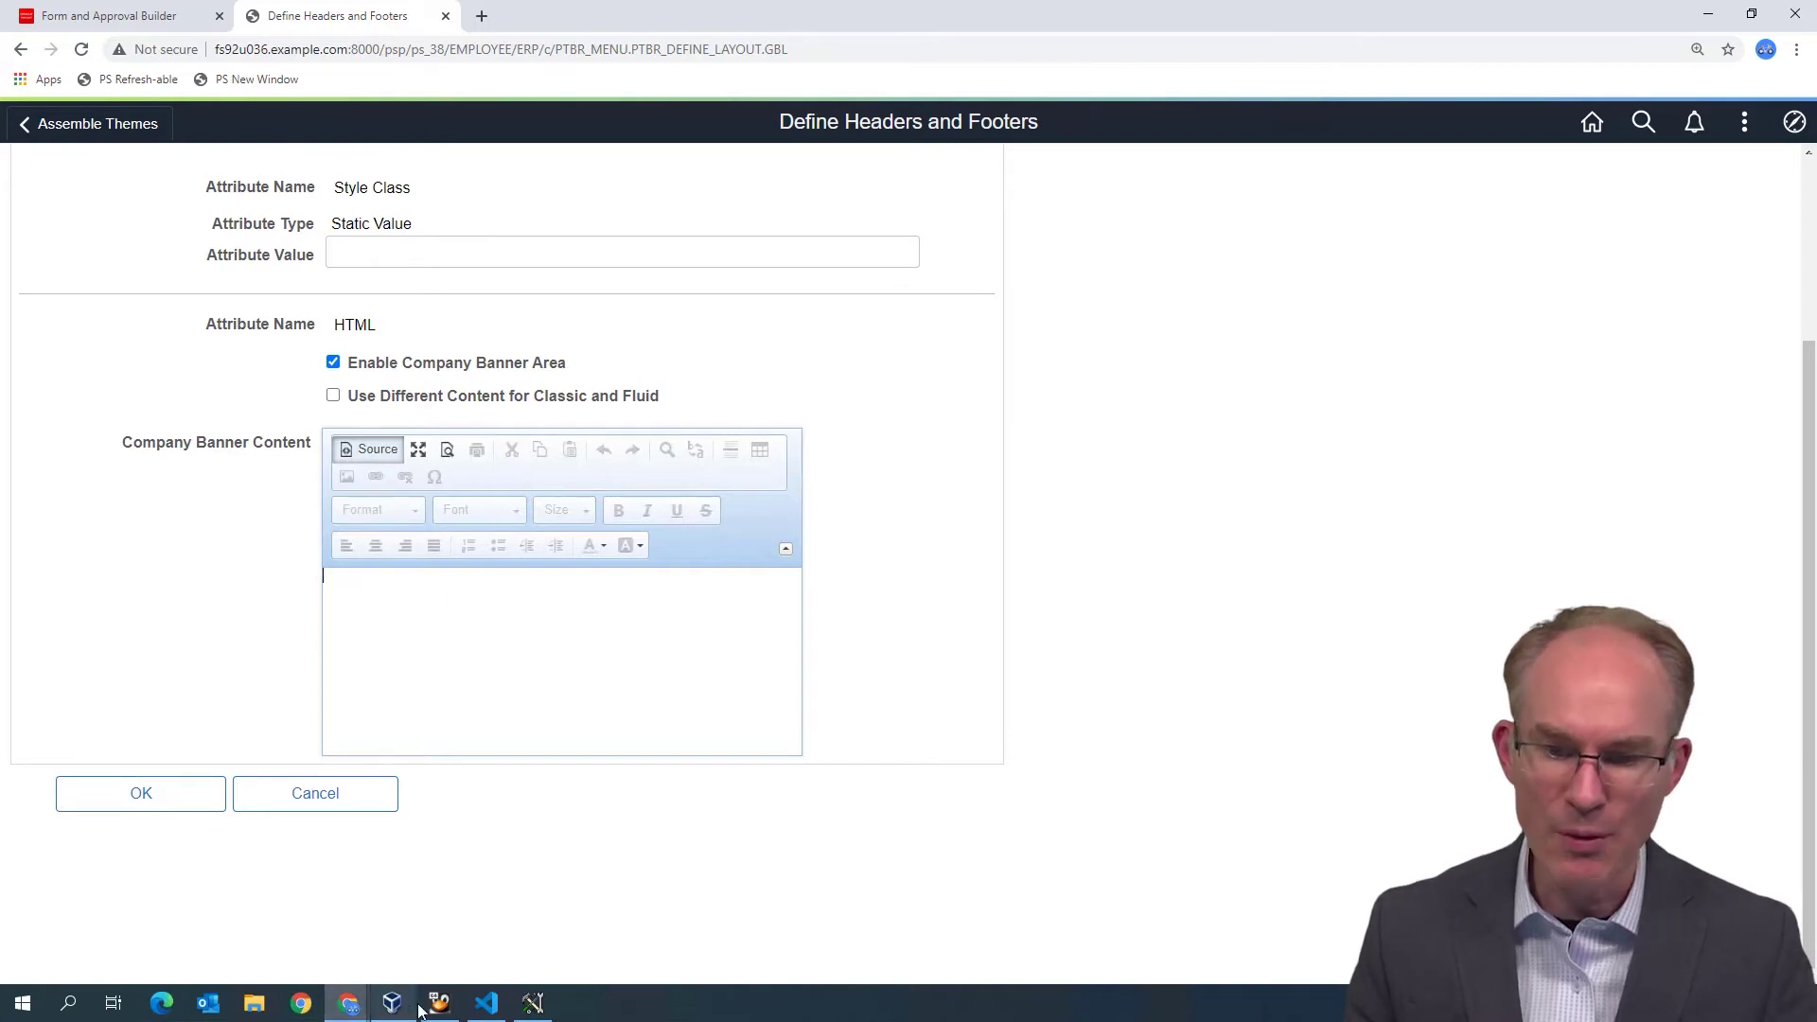
pyautogui.click(485, 1004)
pyautogui.click(580, 90)
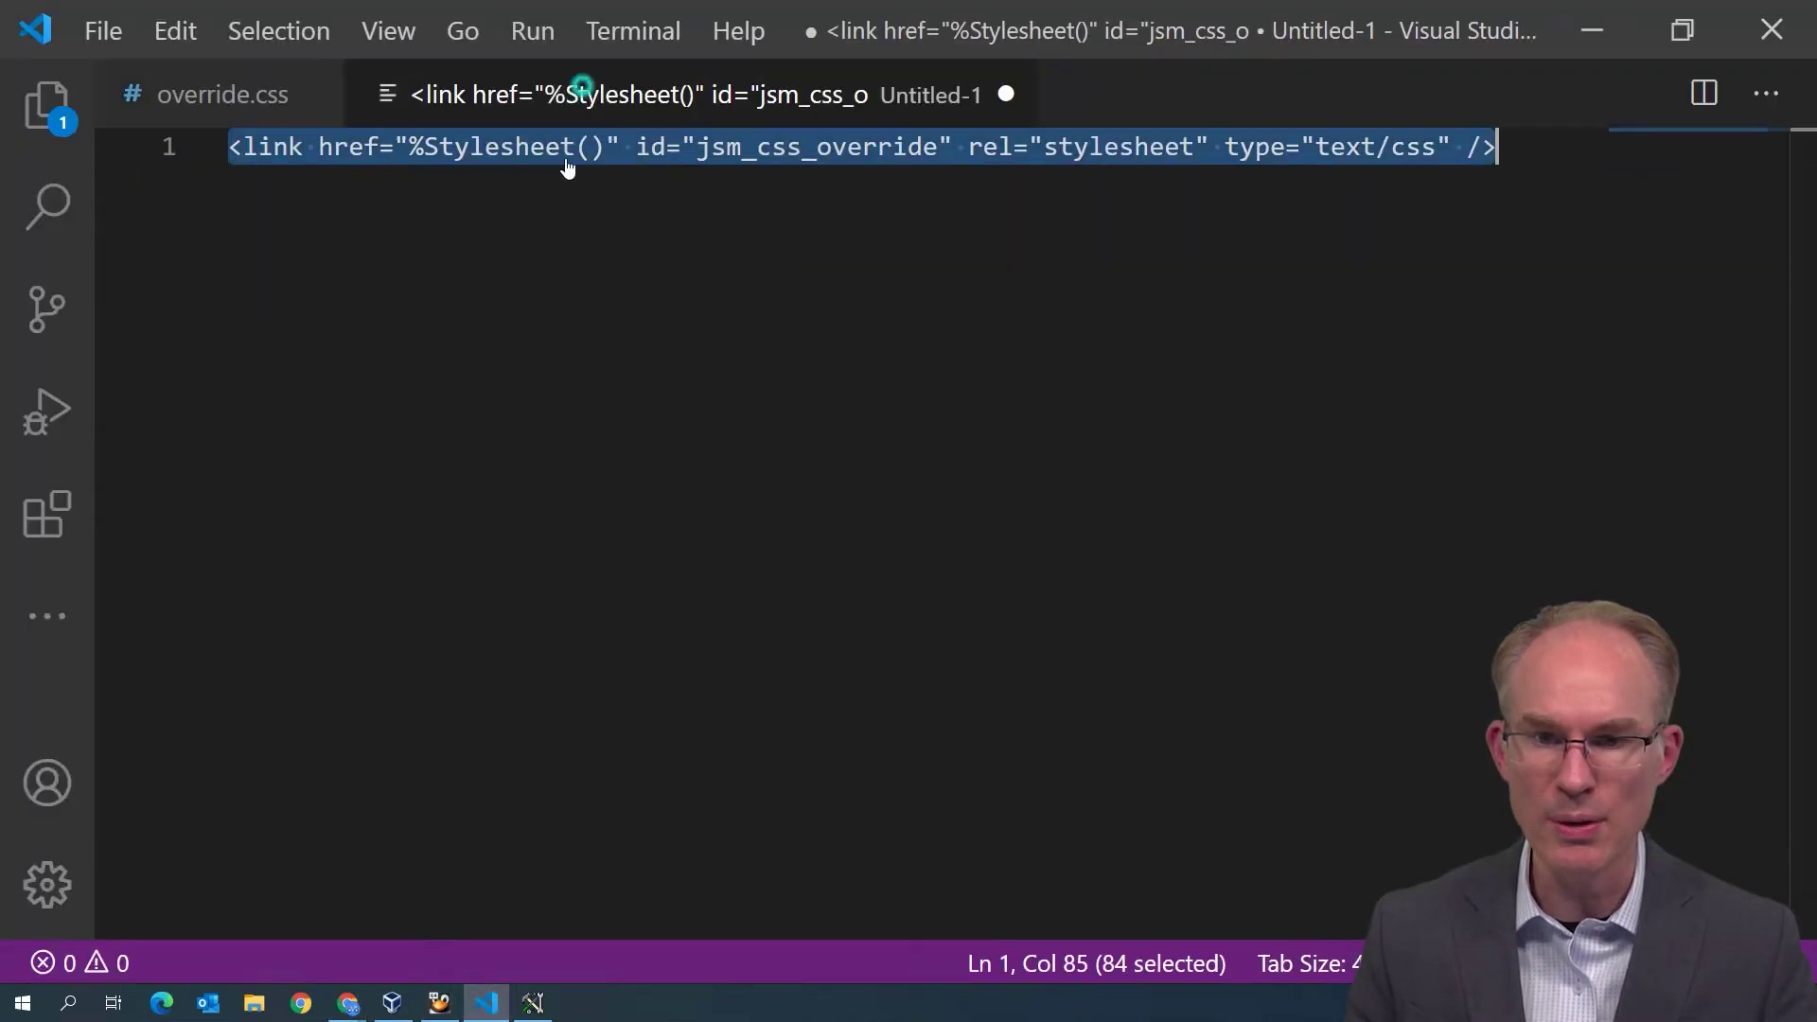
pyautogui.click(543, 240)
pyautogui.hotkey('ctrl', 'a')
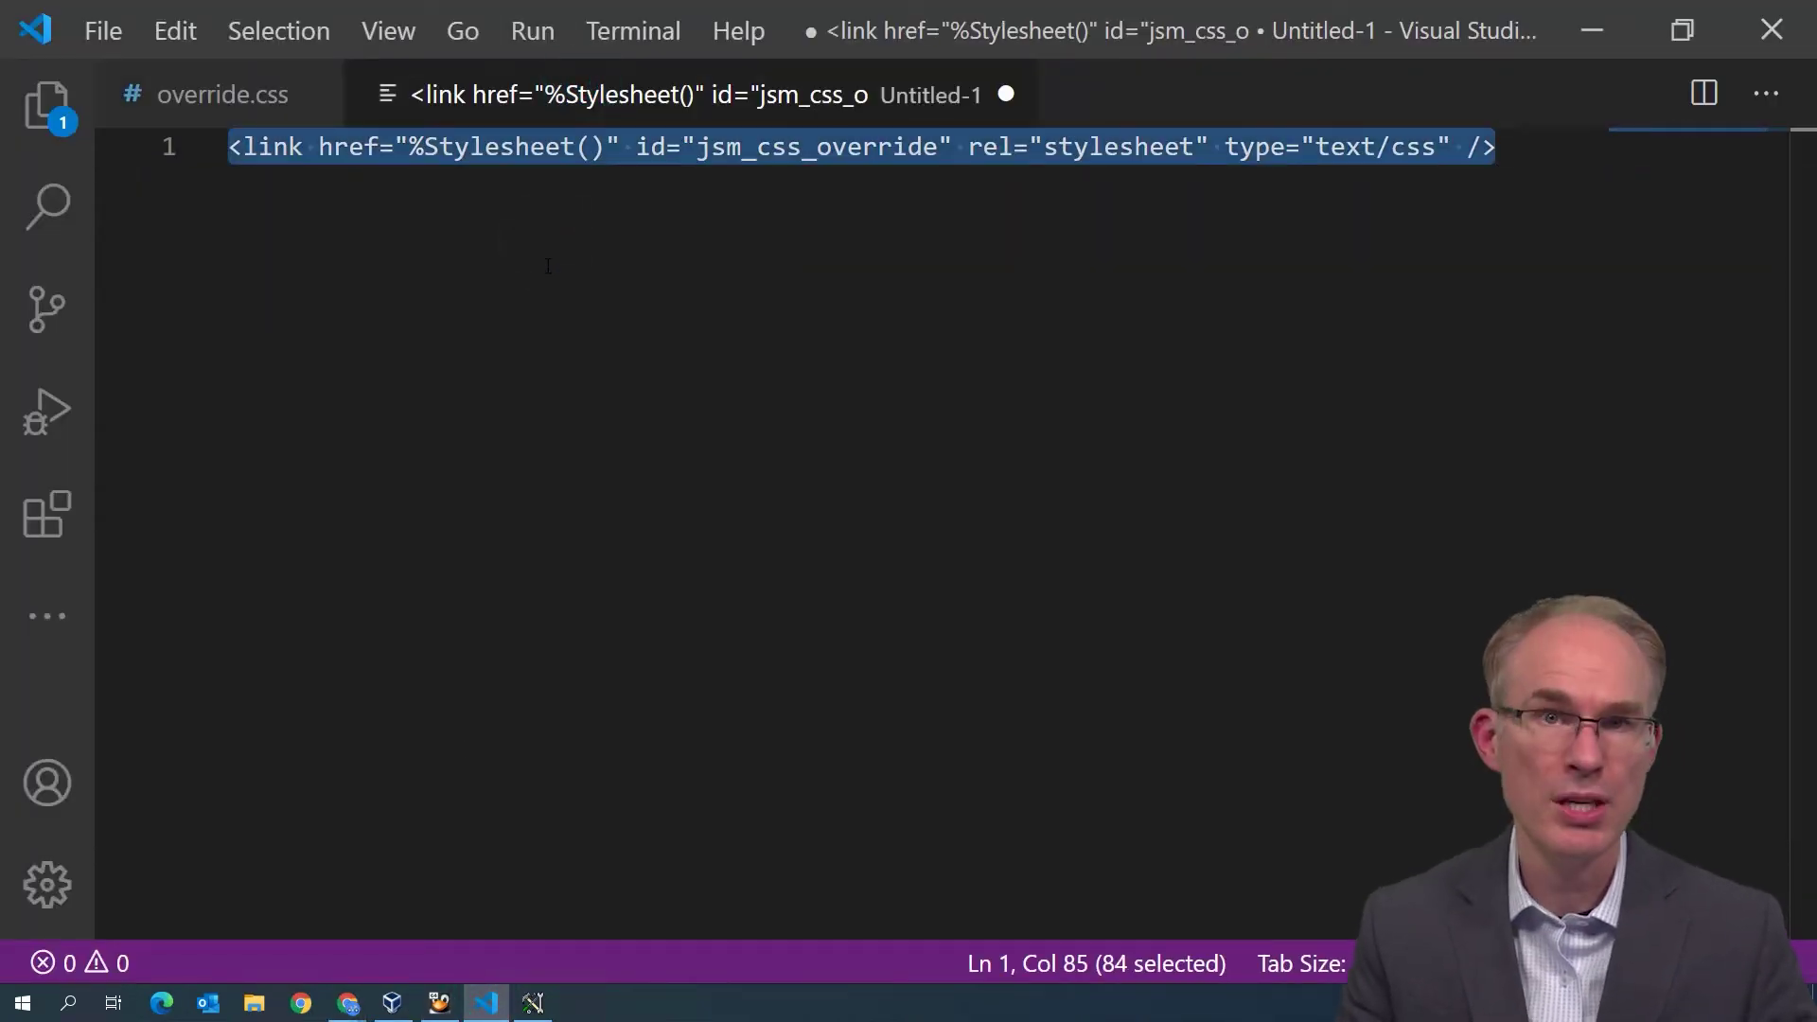
pyautogui.hotkey('alt', 'Tab')
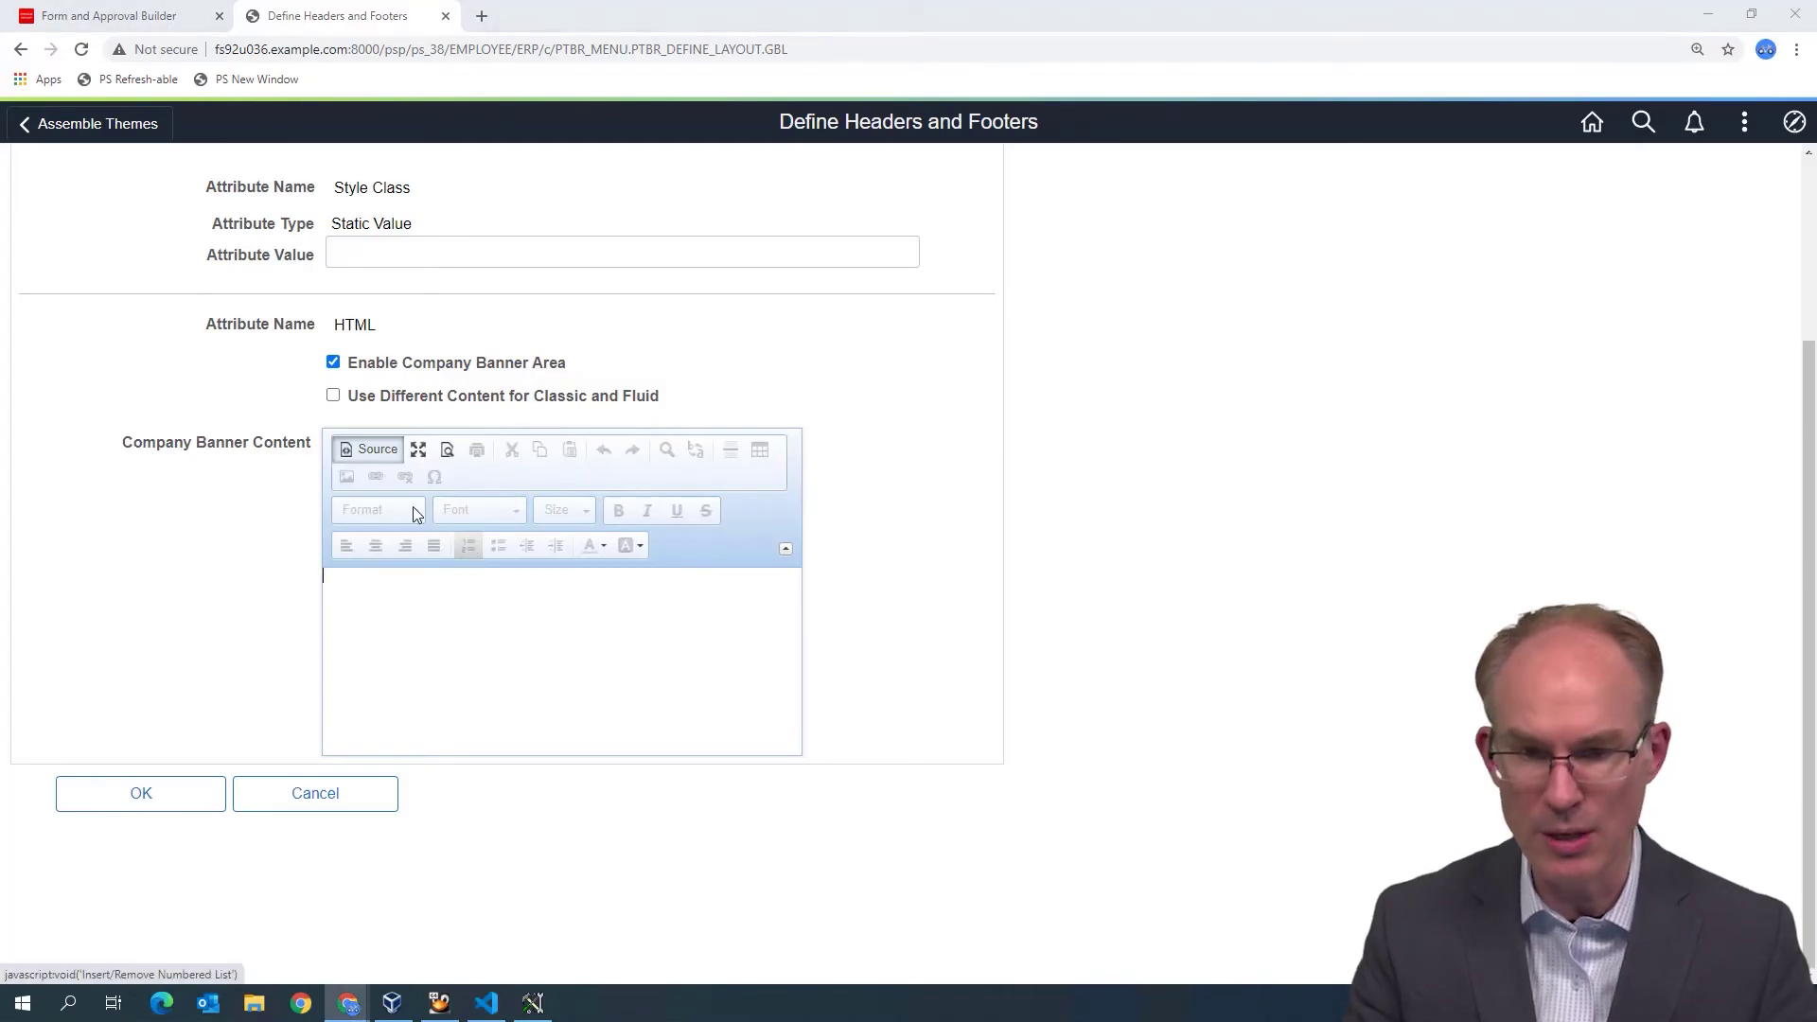
pyautogui.hotkey('alt', 'Tab')
pyautogui.click(488, 146)
# - Highlight the %Stylesheet reference and the jsm_css_override id value in the link tag
pyautogui.doubleClick(499, 146)
pyautogui.click(409, 147)
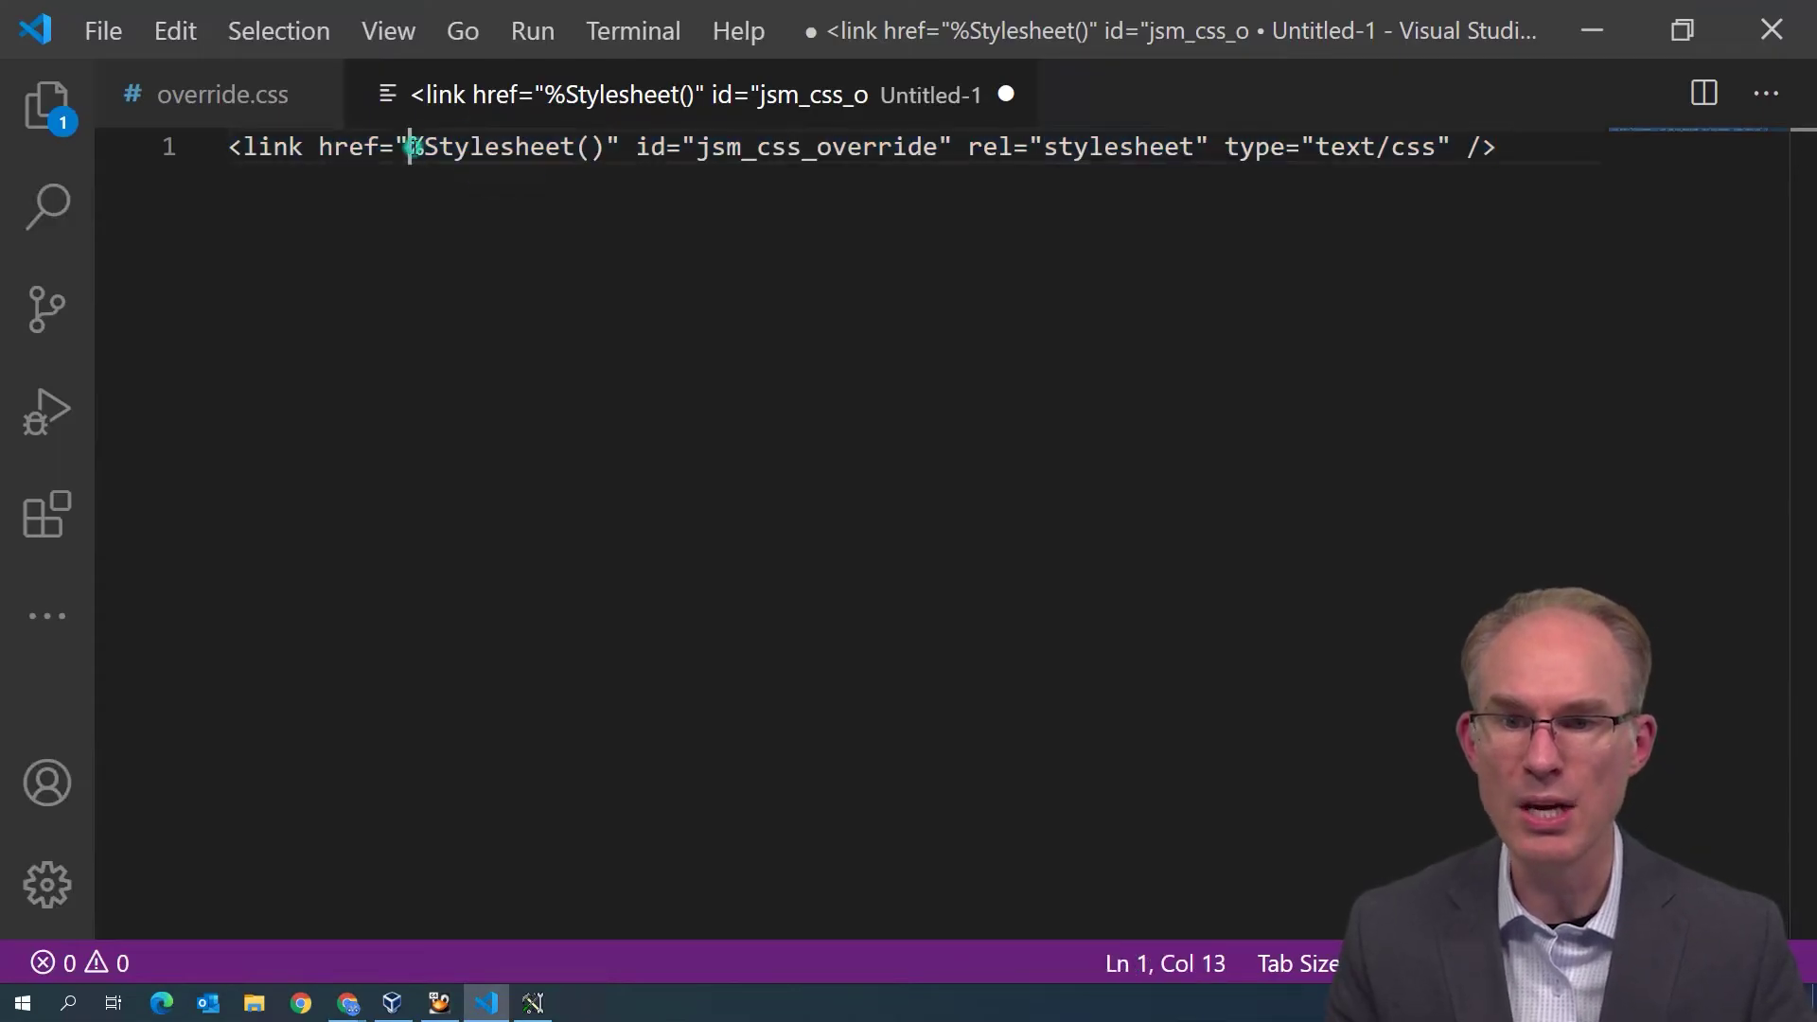
pyautogui.moveTo(409, 147); pyautogui.dragTo(578, 149)
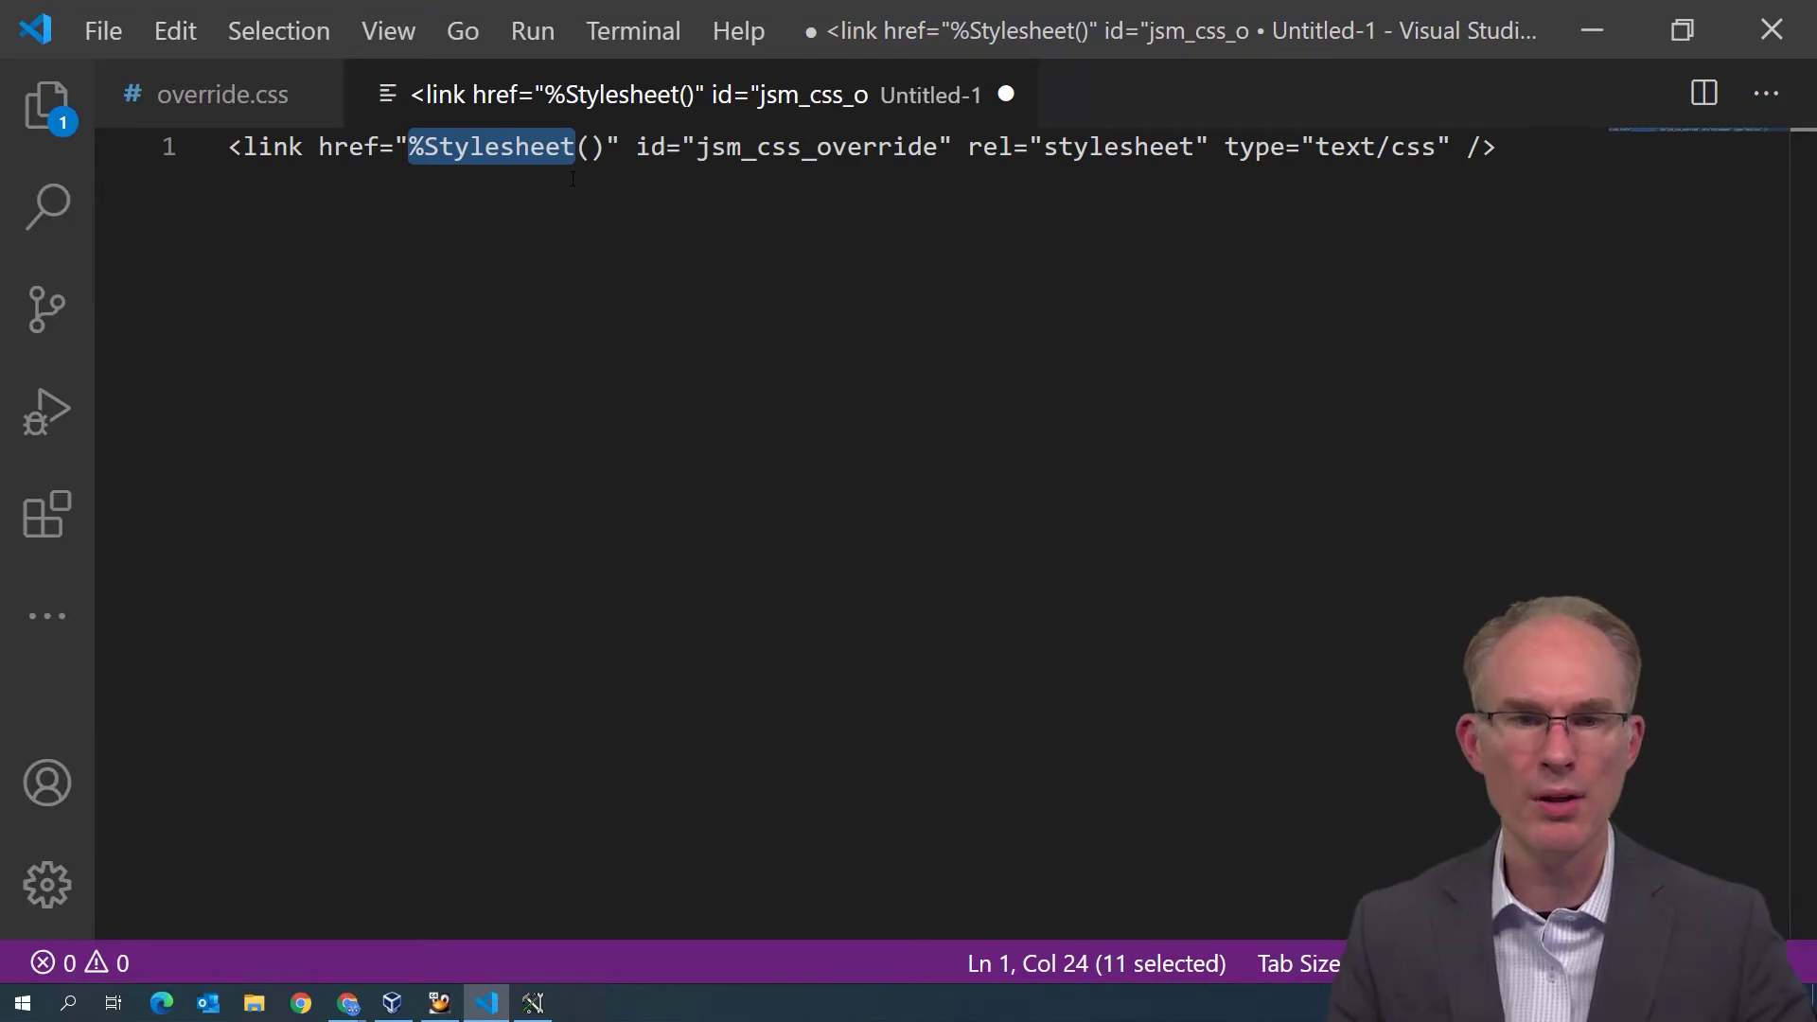
pyautogui.click(731, 147)
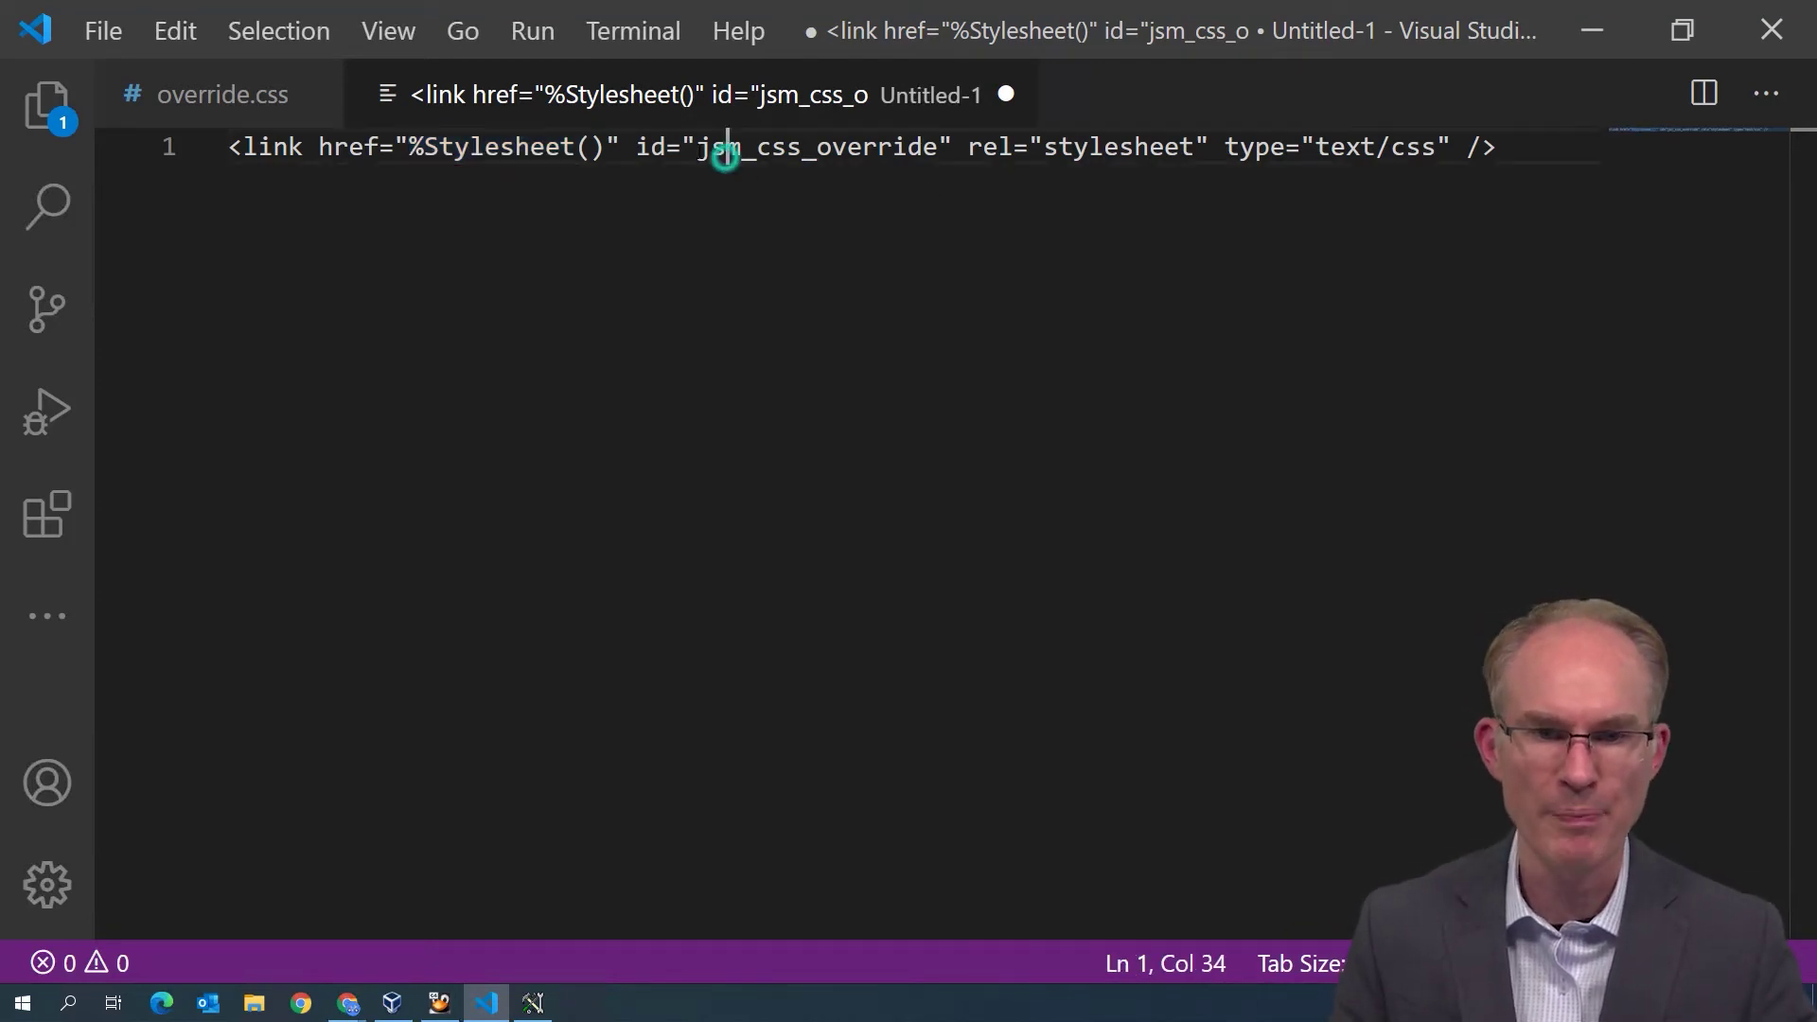
pyautogui.moveTo(701, 148); pyautogui.dragTo(940, 149)
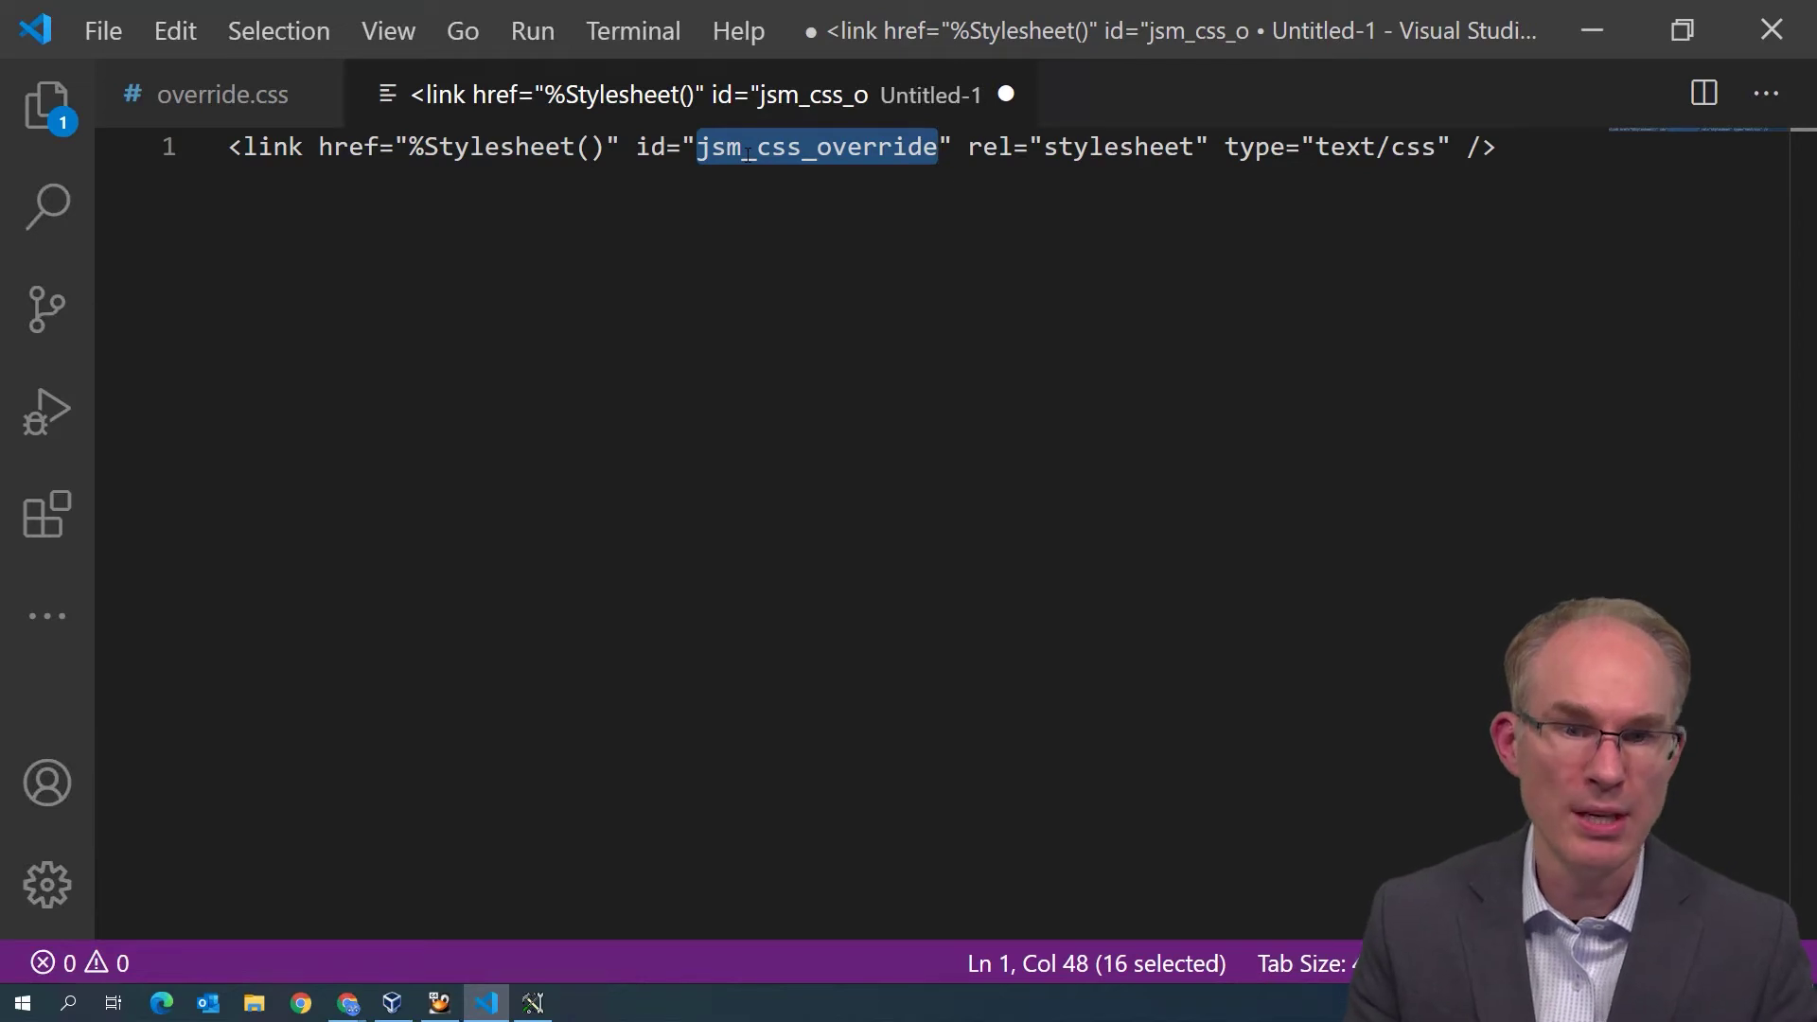
pyautogui.click(614, 206)
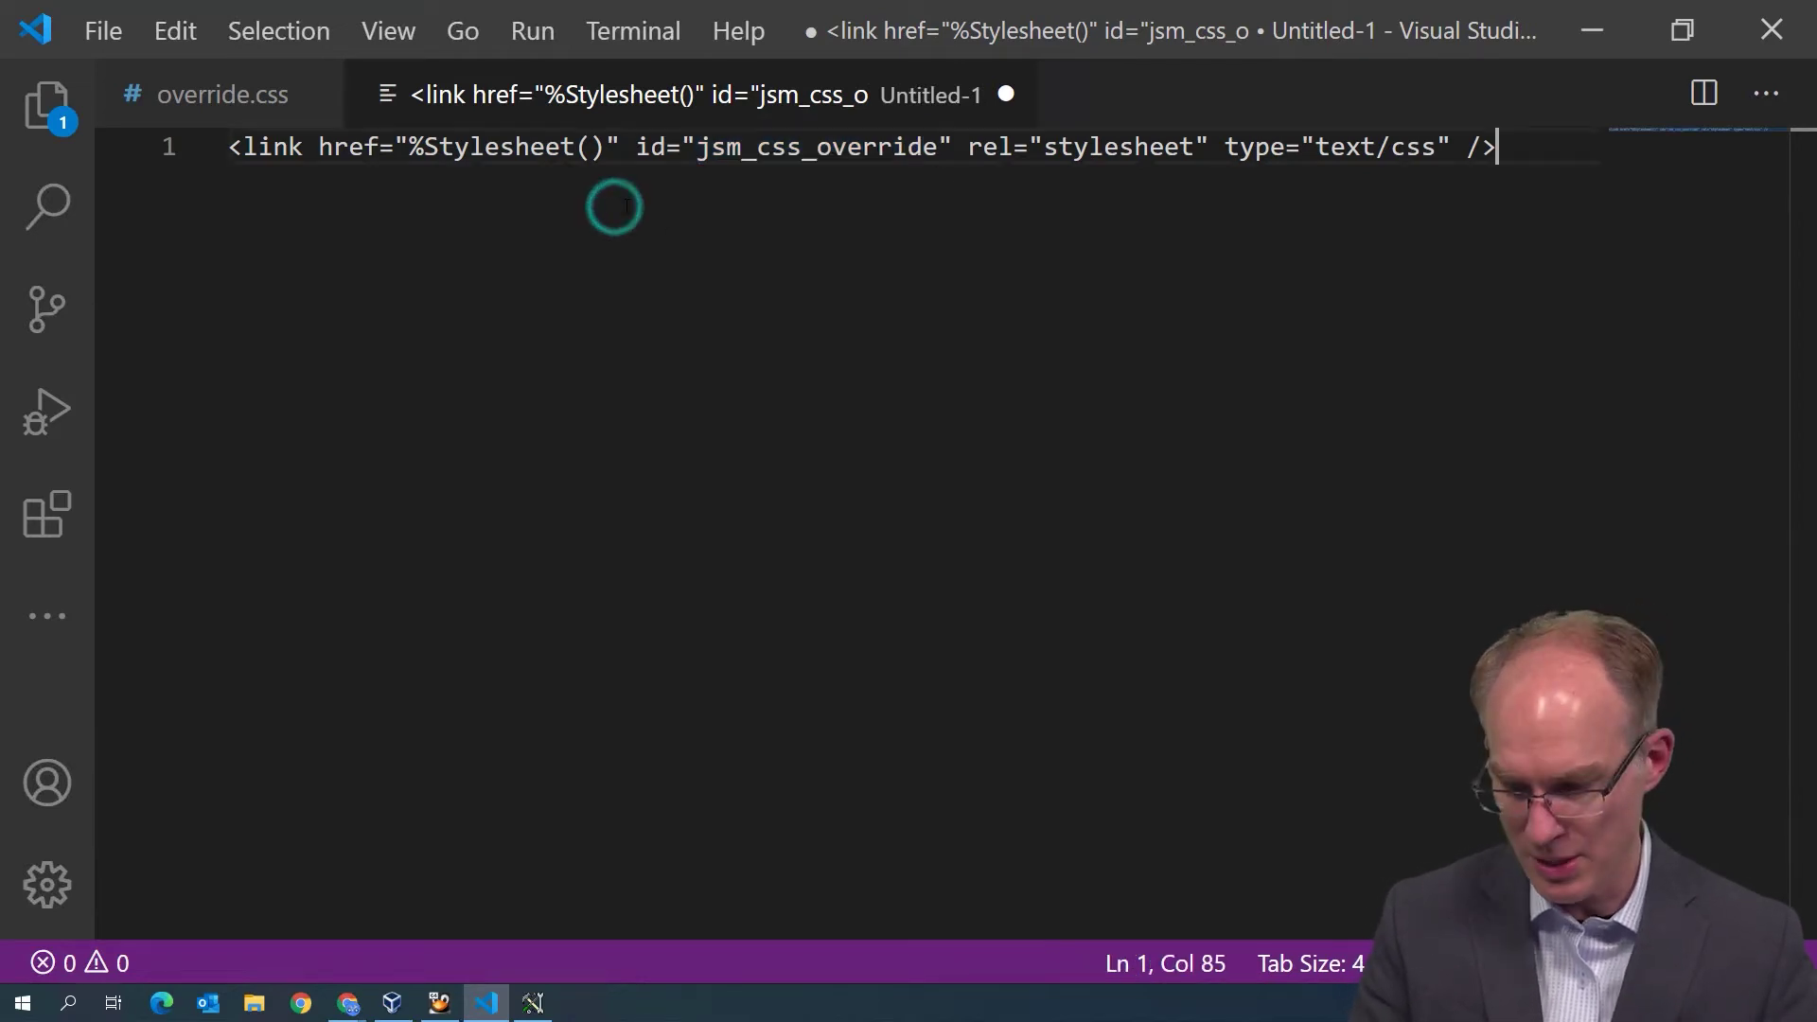
# - Copy the whole link tag and paste it into the Company Banner Content
pyautogui.hotkey('ctrl', 'a')
pyautogui.hotkey('ctrl', 'c')
pyautogui.hotkey('alt', 'Tab')
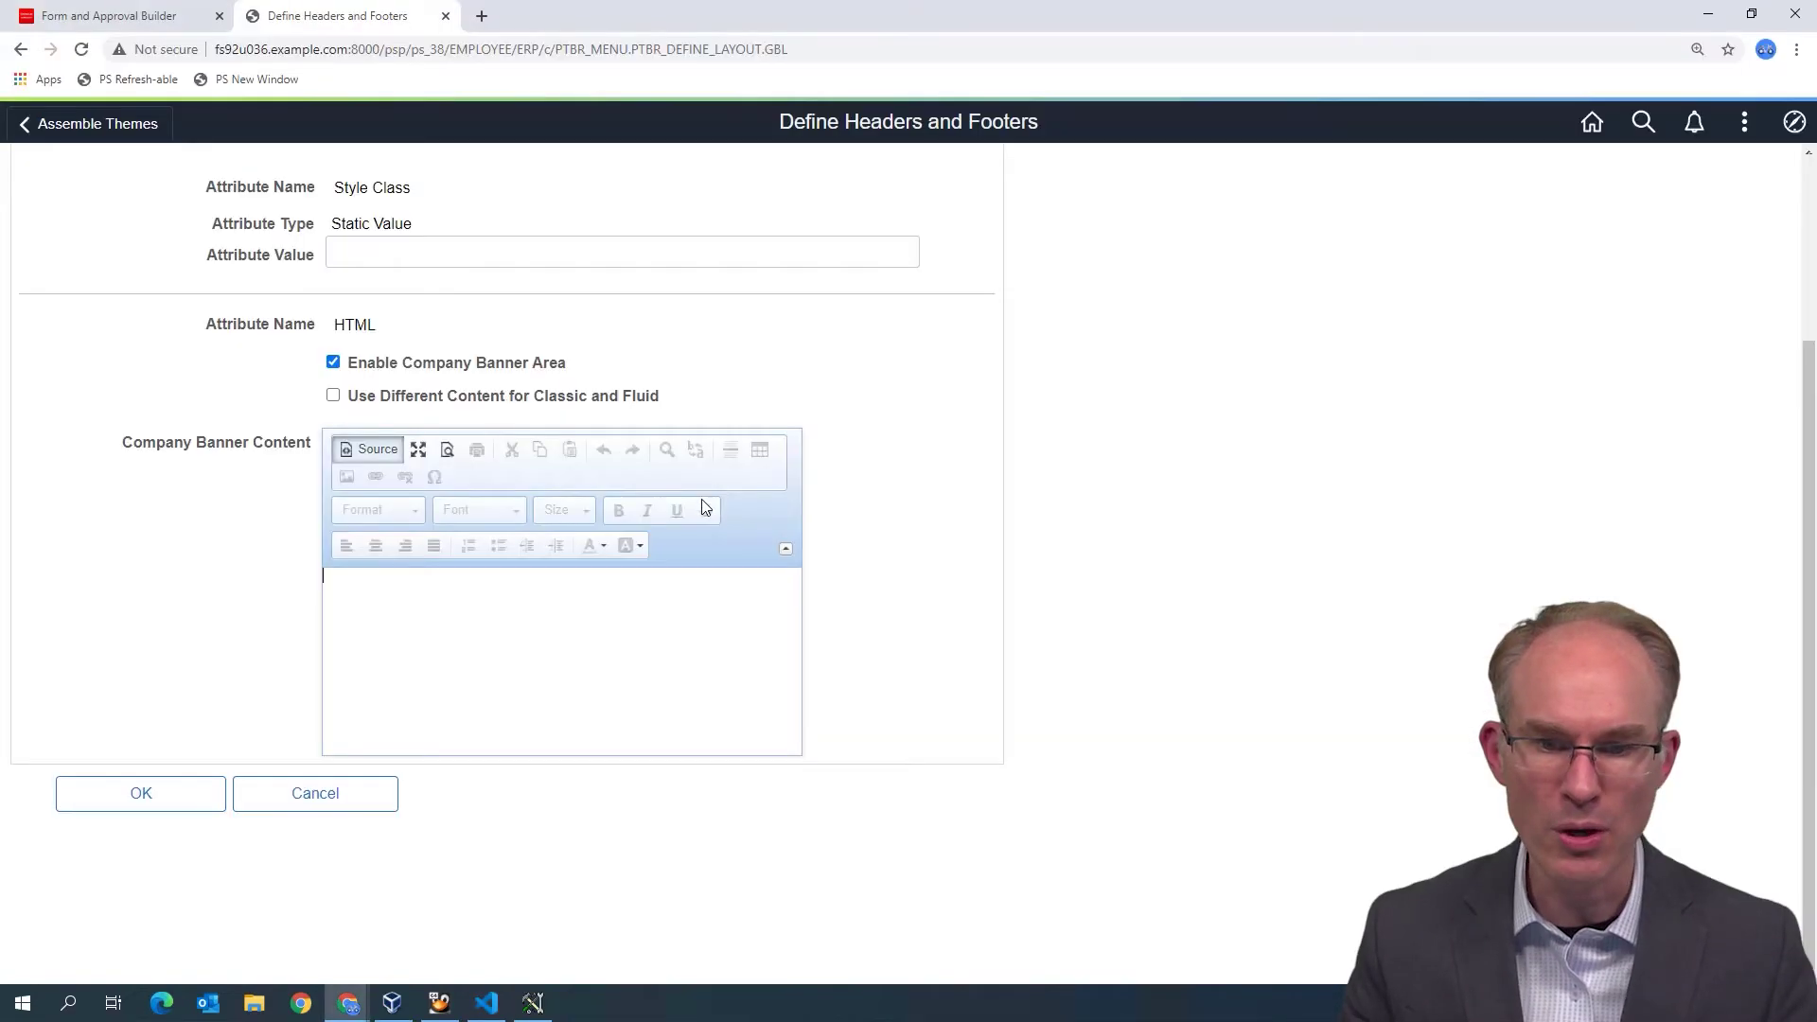
pyautogui.click(524, 597)
pyautogui.hotkey('ctrl', 'v')
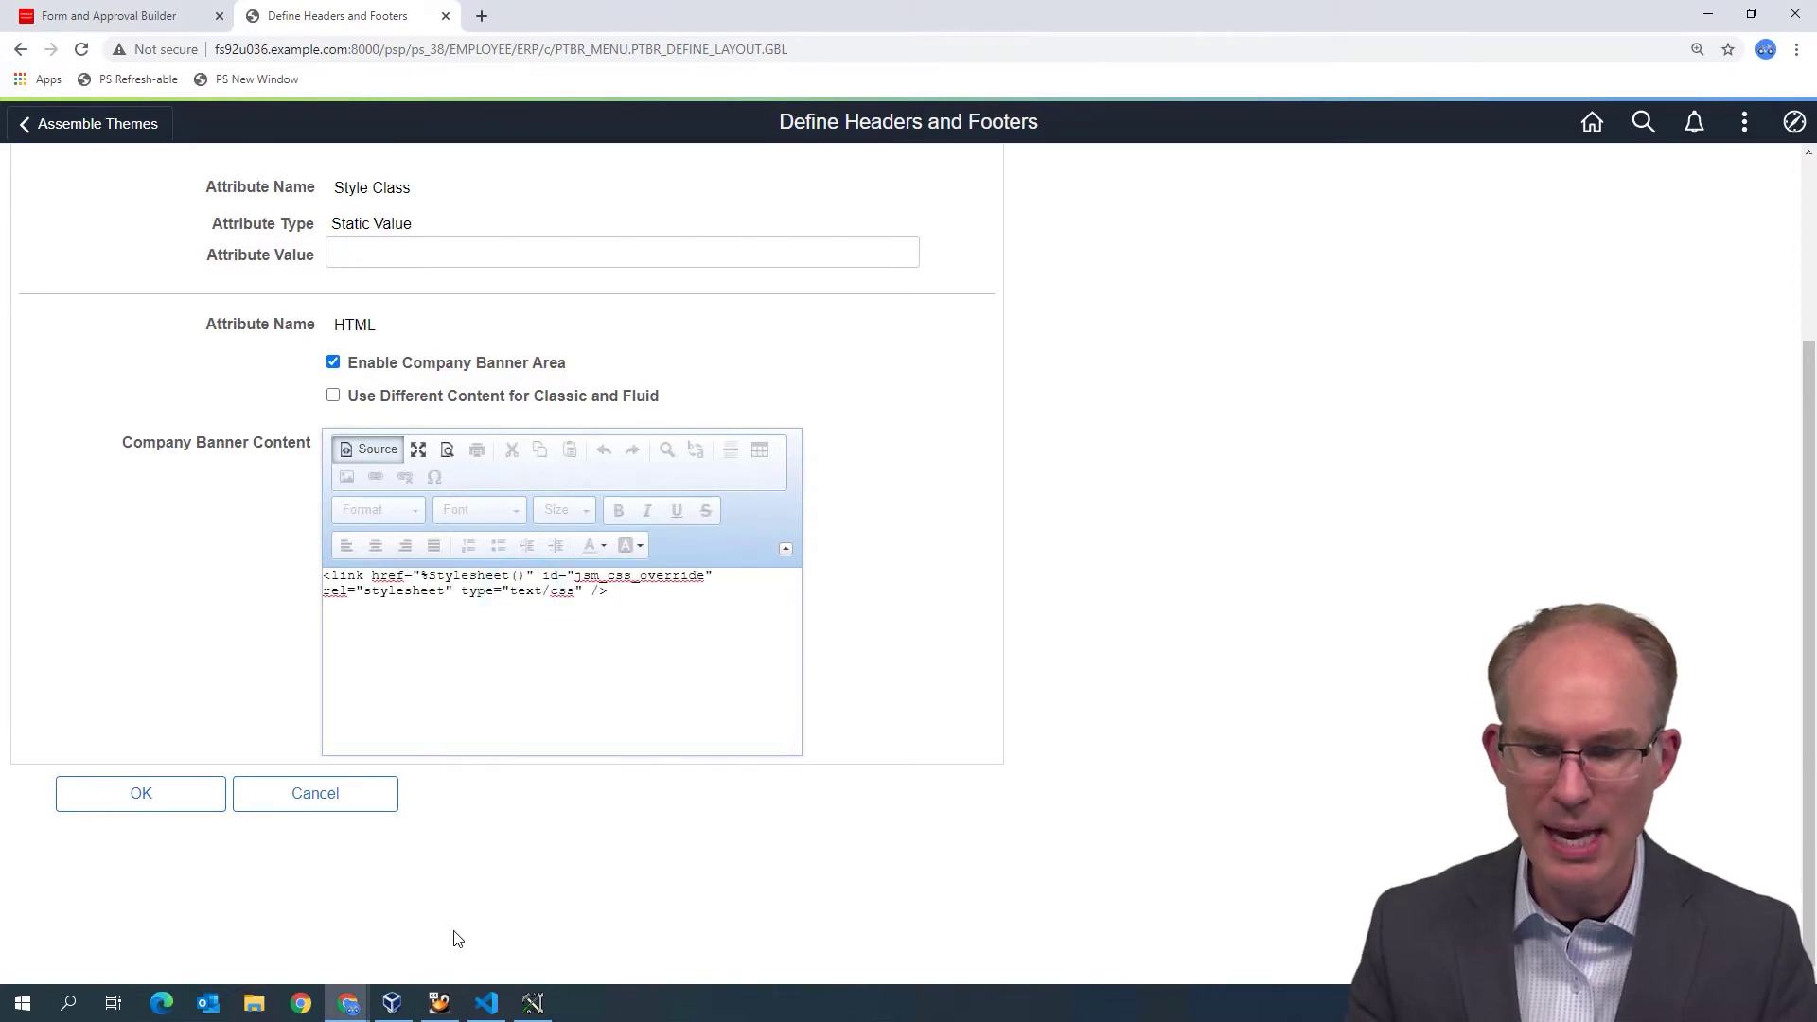
# - Open the JSM_FLUID_OVERRIDE_FF style sheet in Application Designer and Save As under the same name
pyautogui.click(533, 1002)
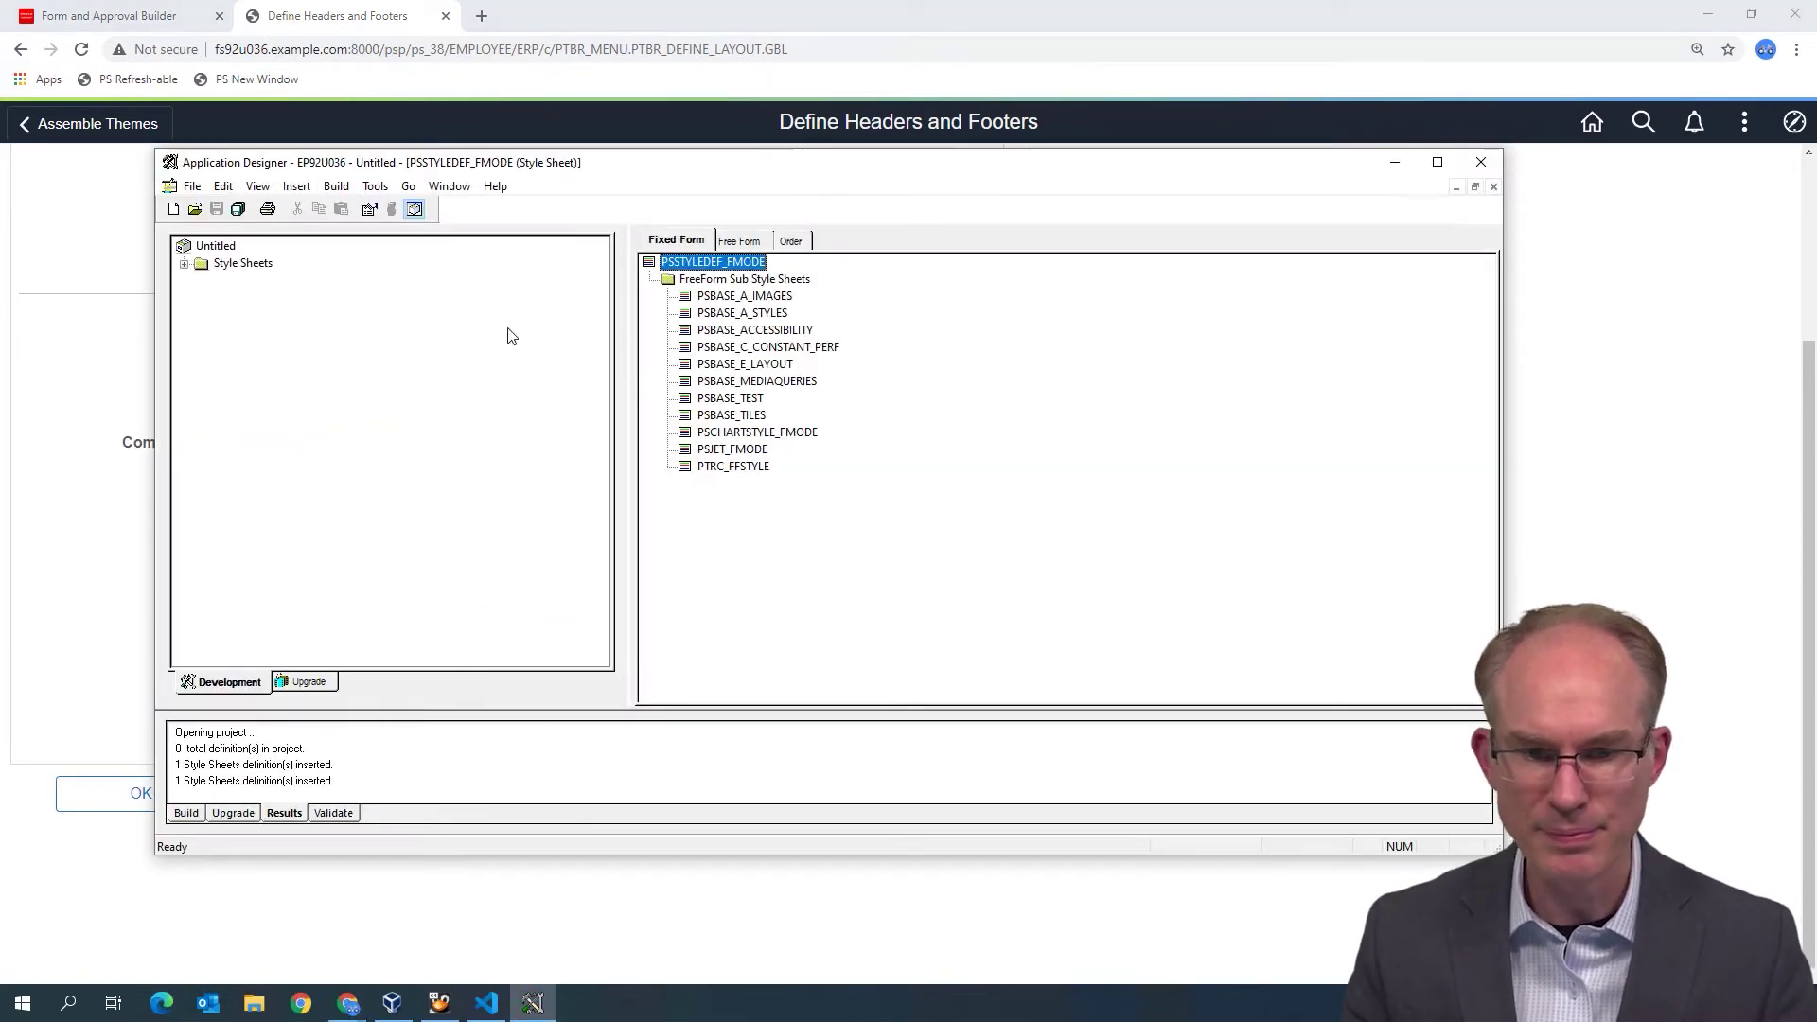
pyautogui.click(184, 263)
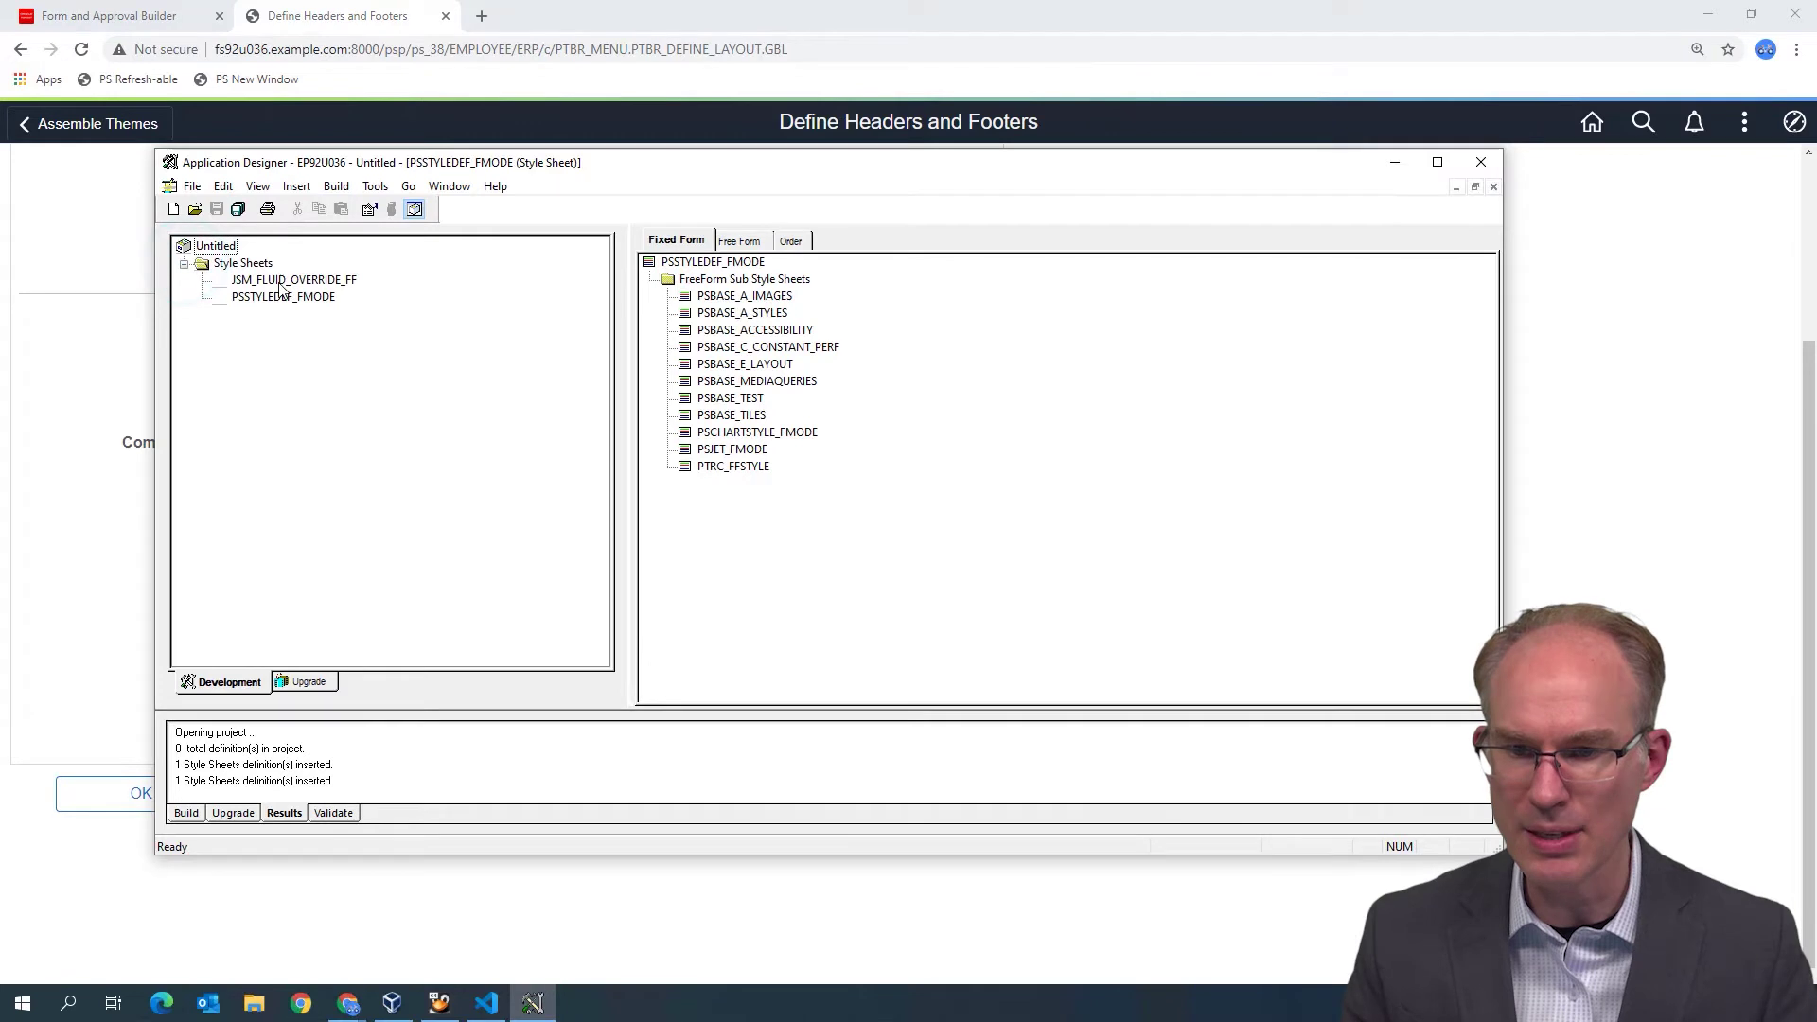
pyautogui.doubleClick(272, 283)
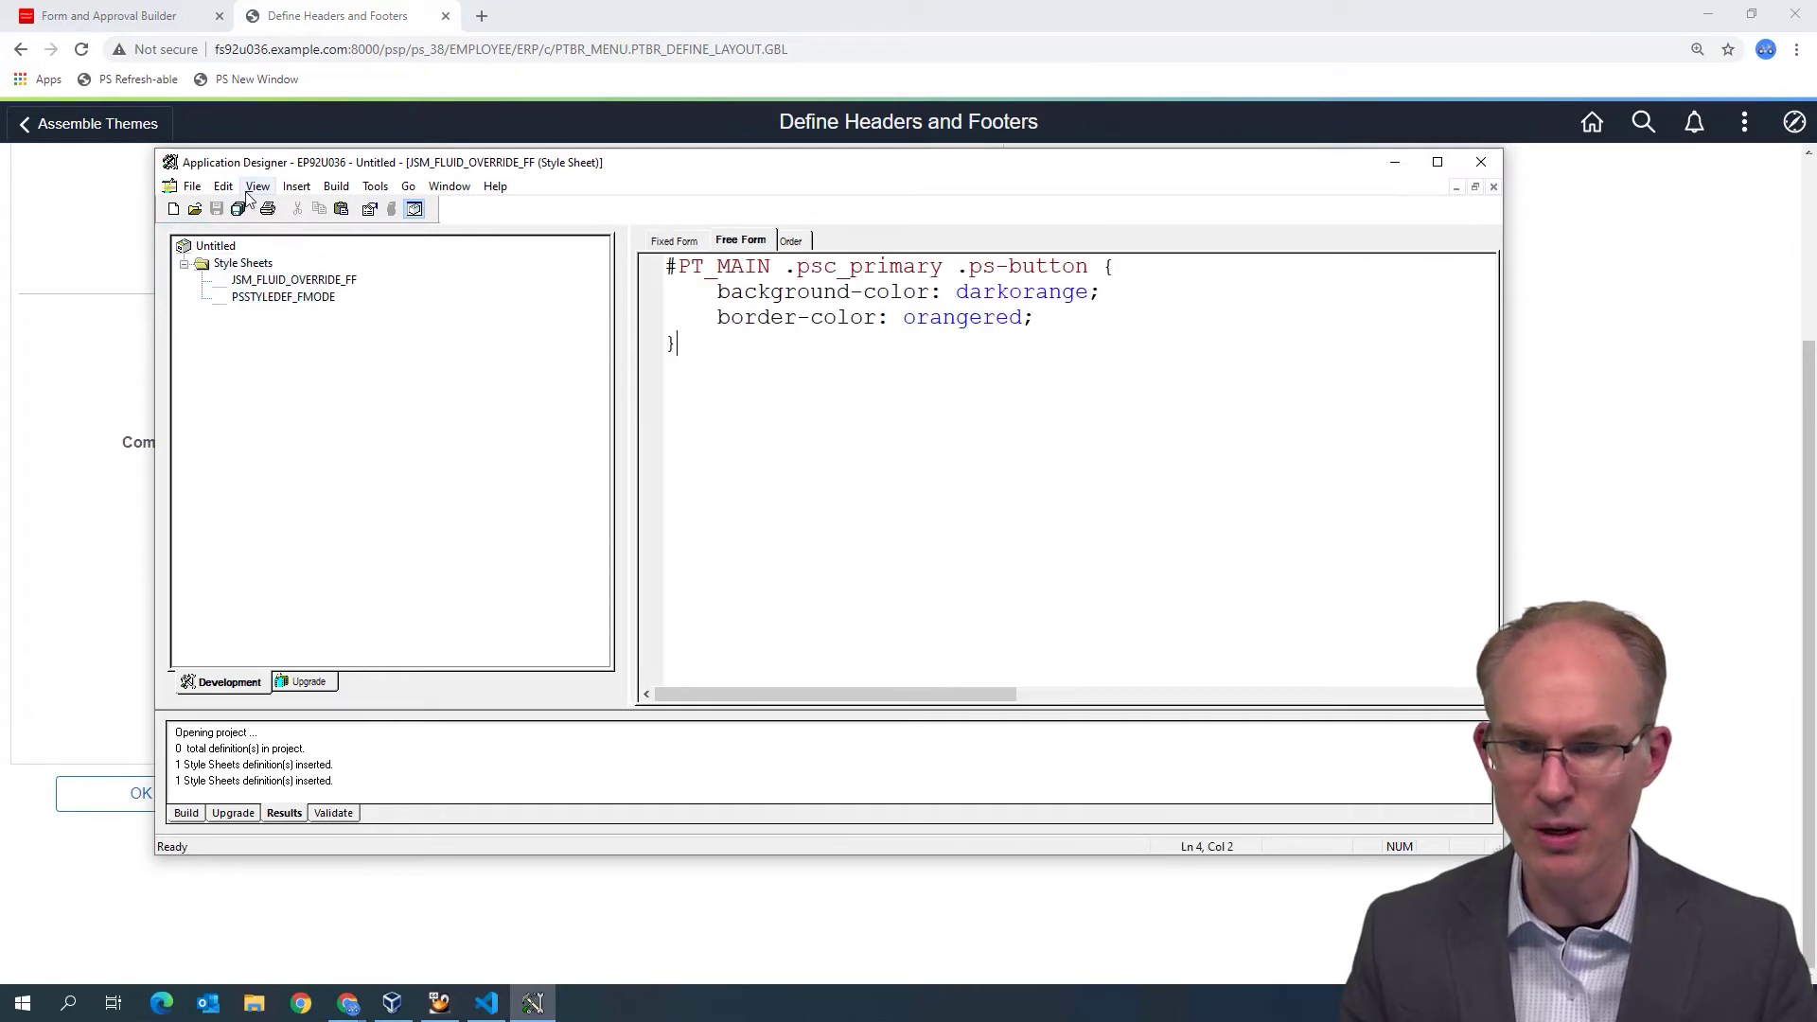
pyautogui.click(194, 187)
pyautogui.click(234, 299)
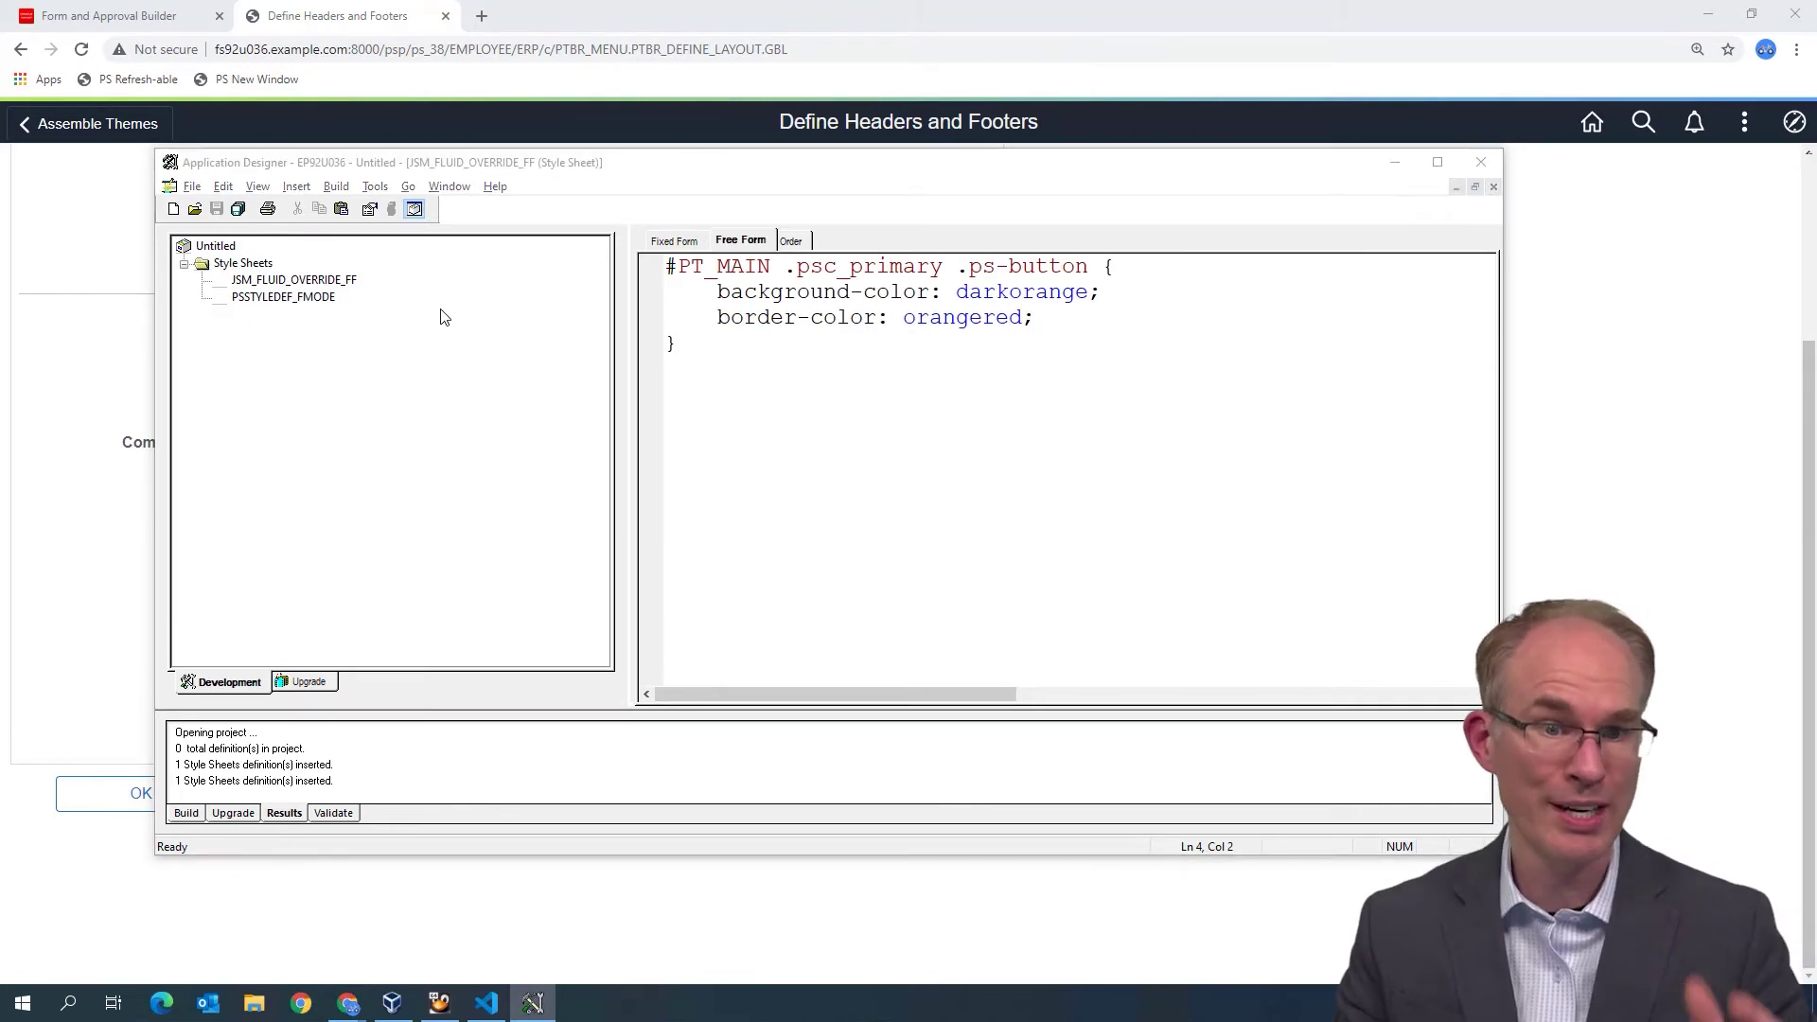
# - Insert JSM_FLUID_OVERRIDE_FF into the banner's %Stylesheet() reference, accept, and save the header definition
pyautogui.hotkey('alt', 'Tab')
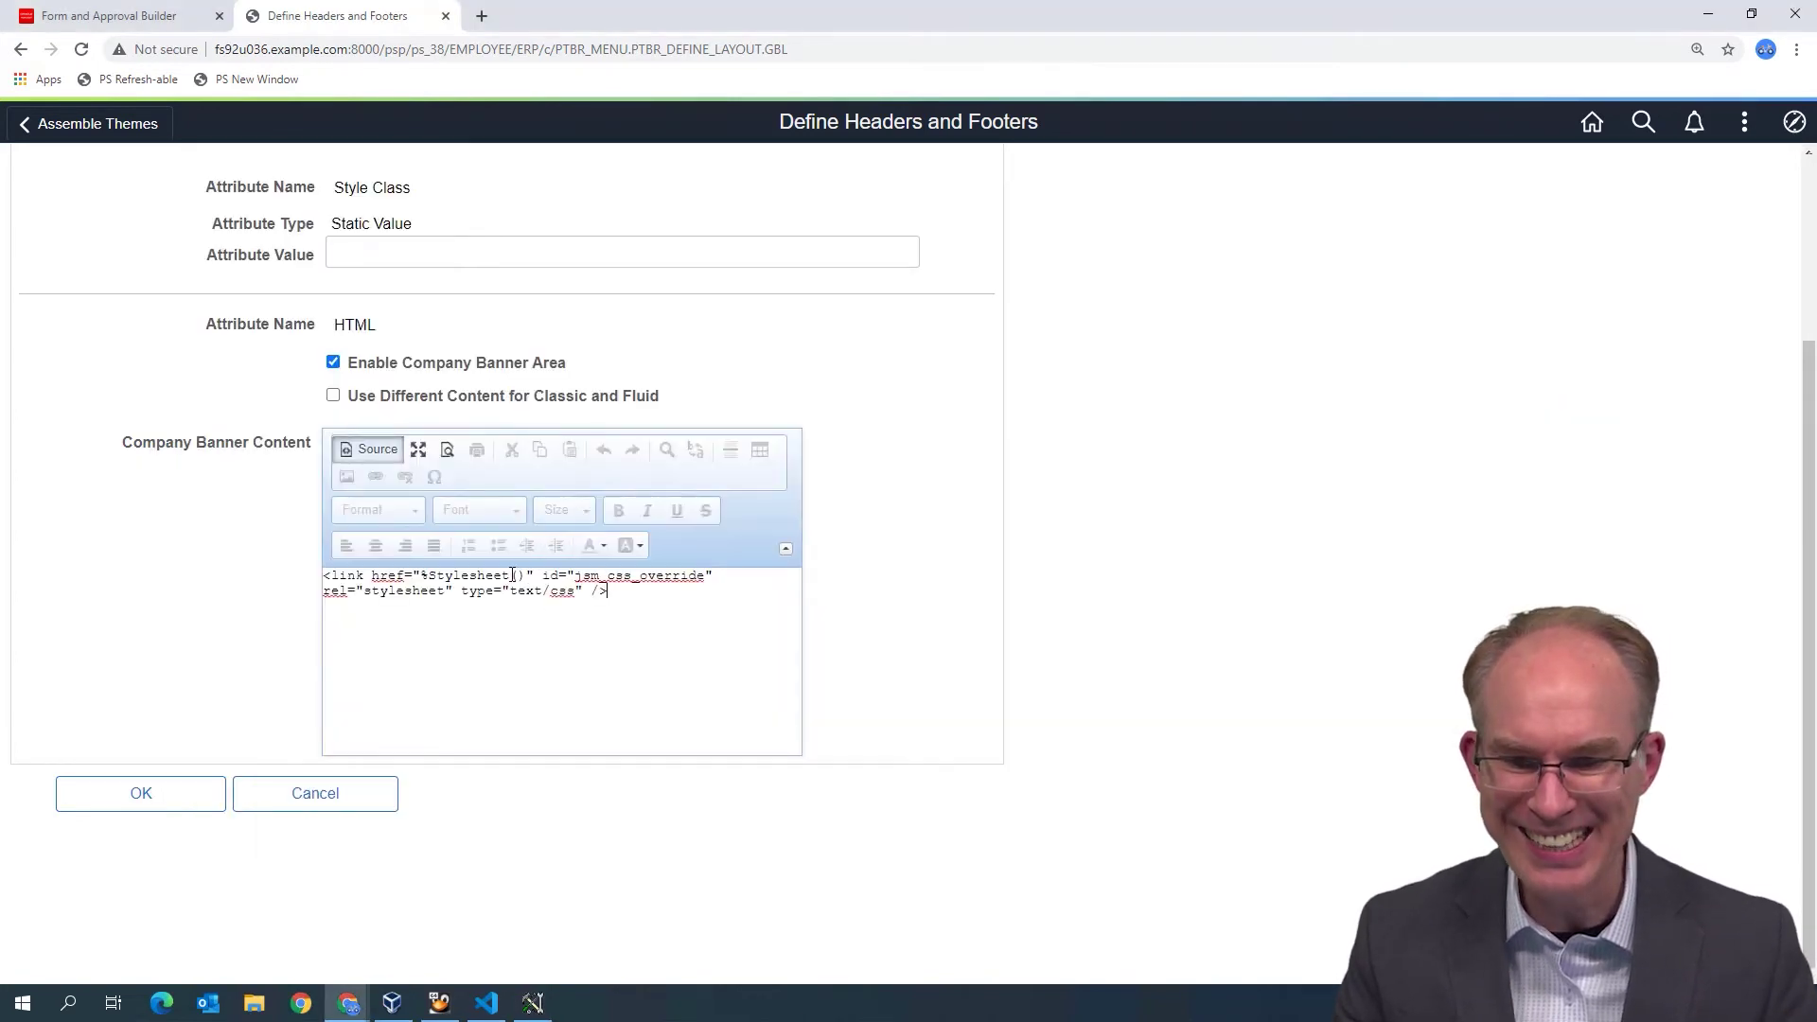
pyautogui.click(514, 575)
pyautogui.write('JSM_FLUID_OVERRIDE_FF')
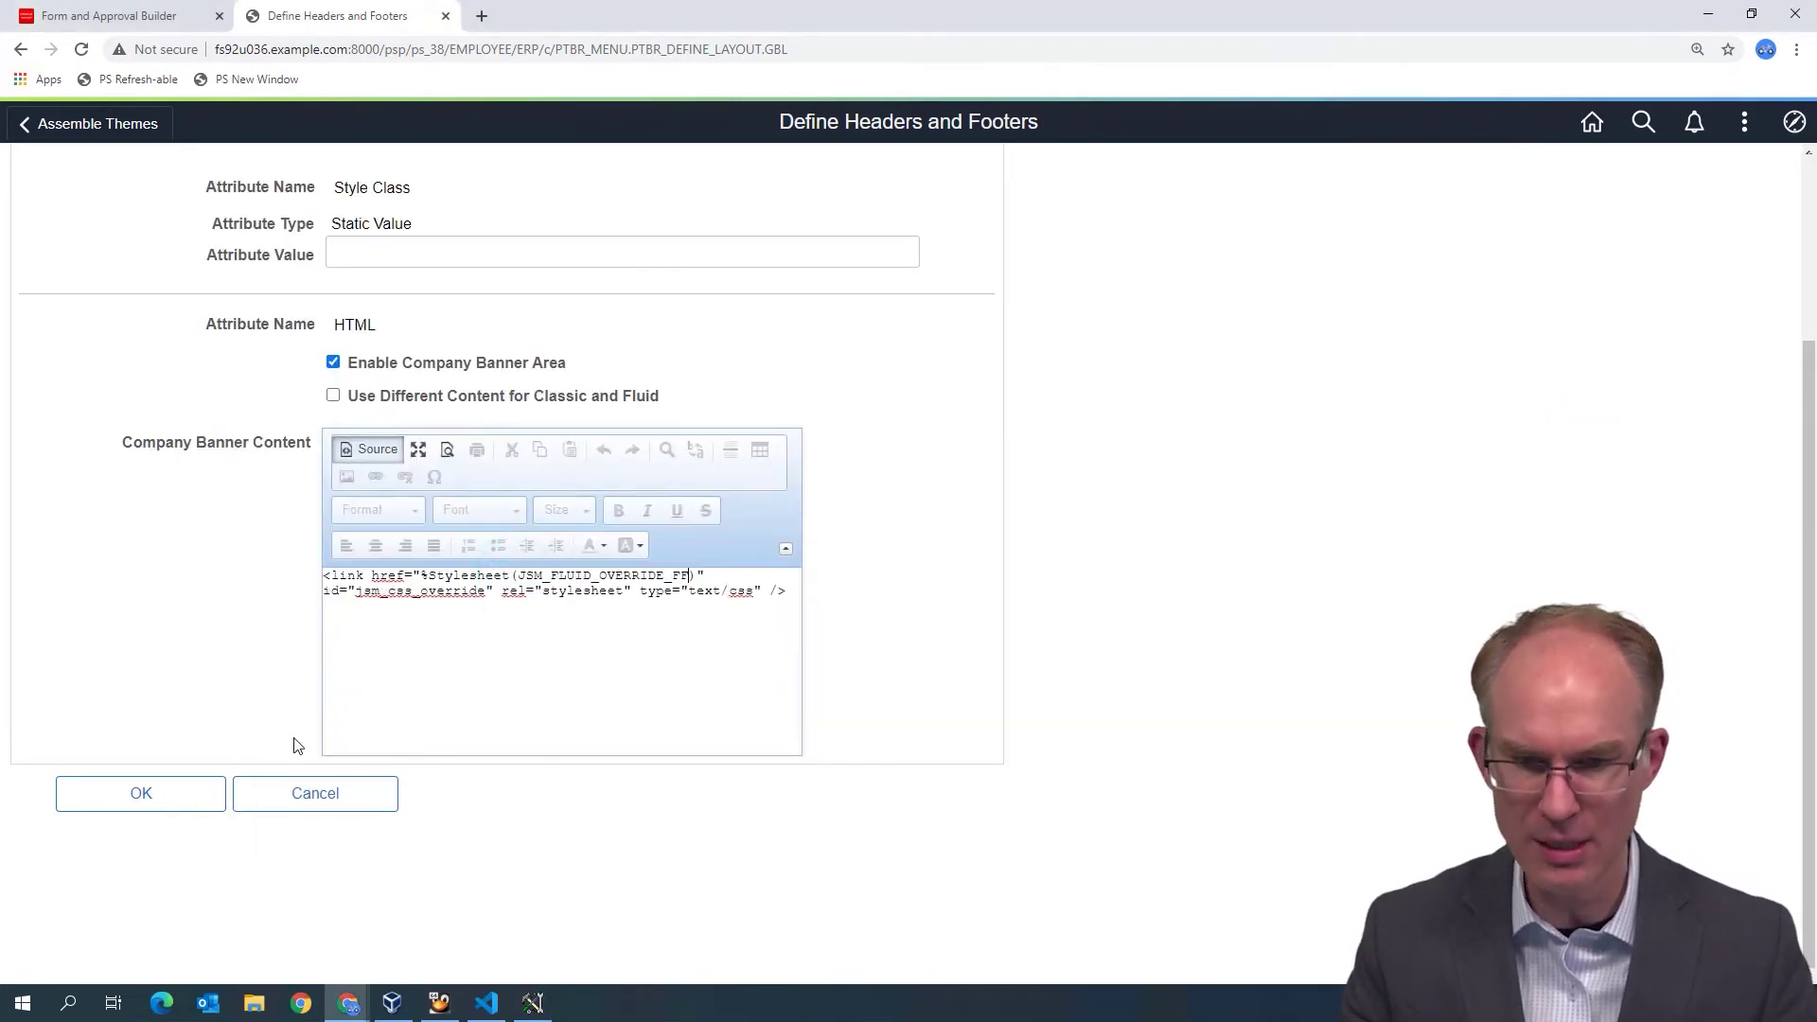
pyautogui.click(134, 793)
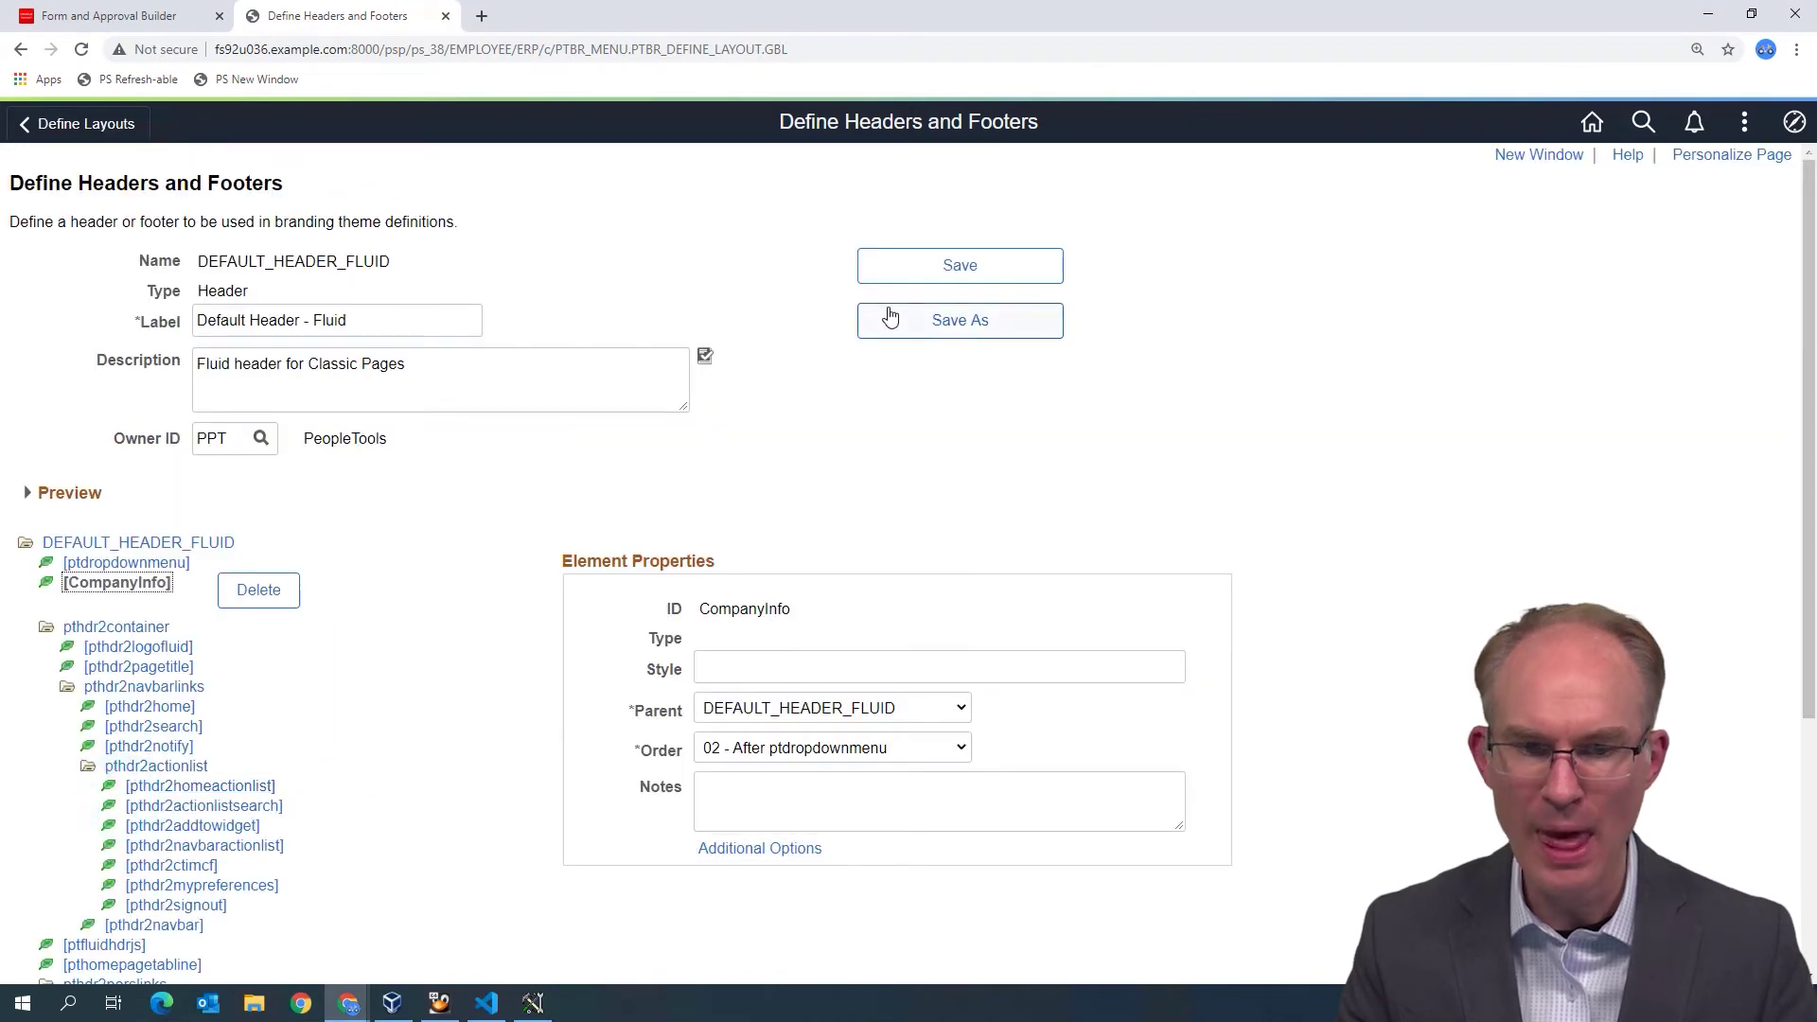
pyautogui.click(944, 265)
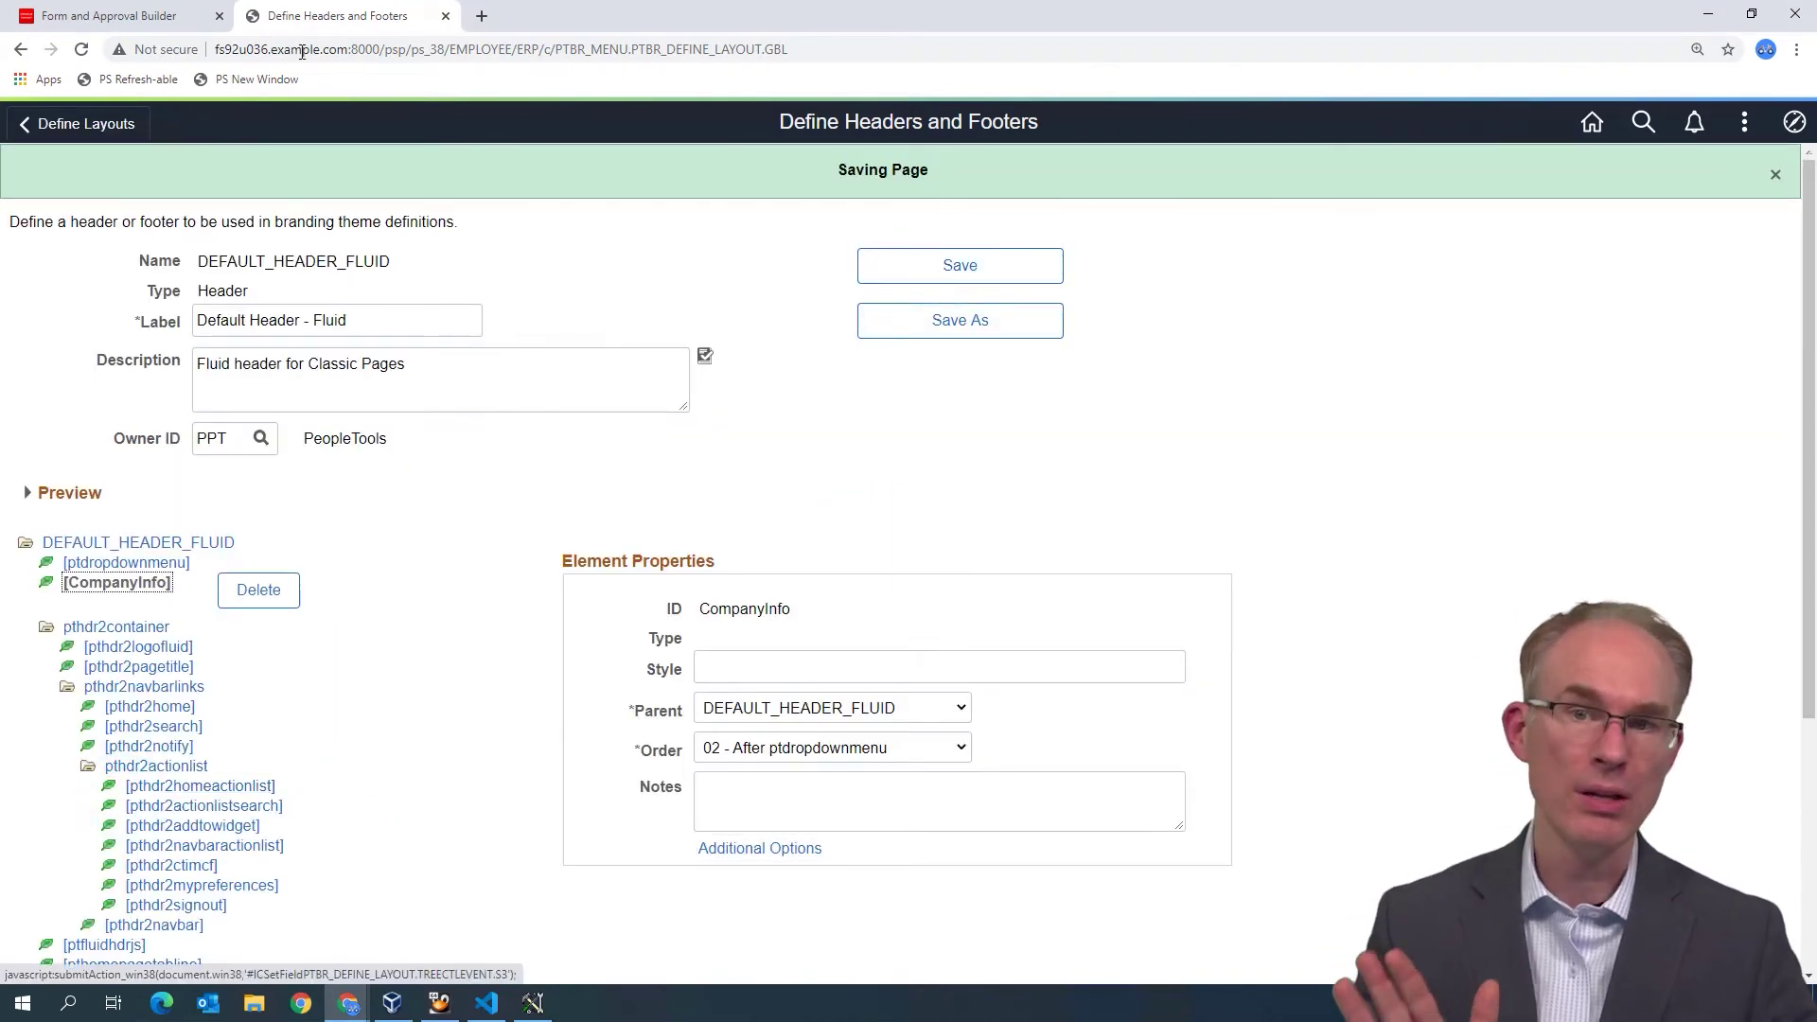
# - Reload My Forms, re-save the header definition, and reload My Forms to see the orange button
pyautogui.click(156, 16)
pyautogui.click(82, 49)
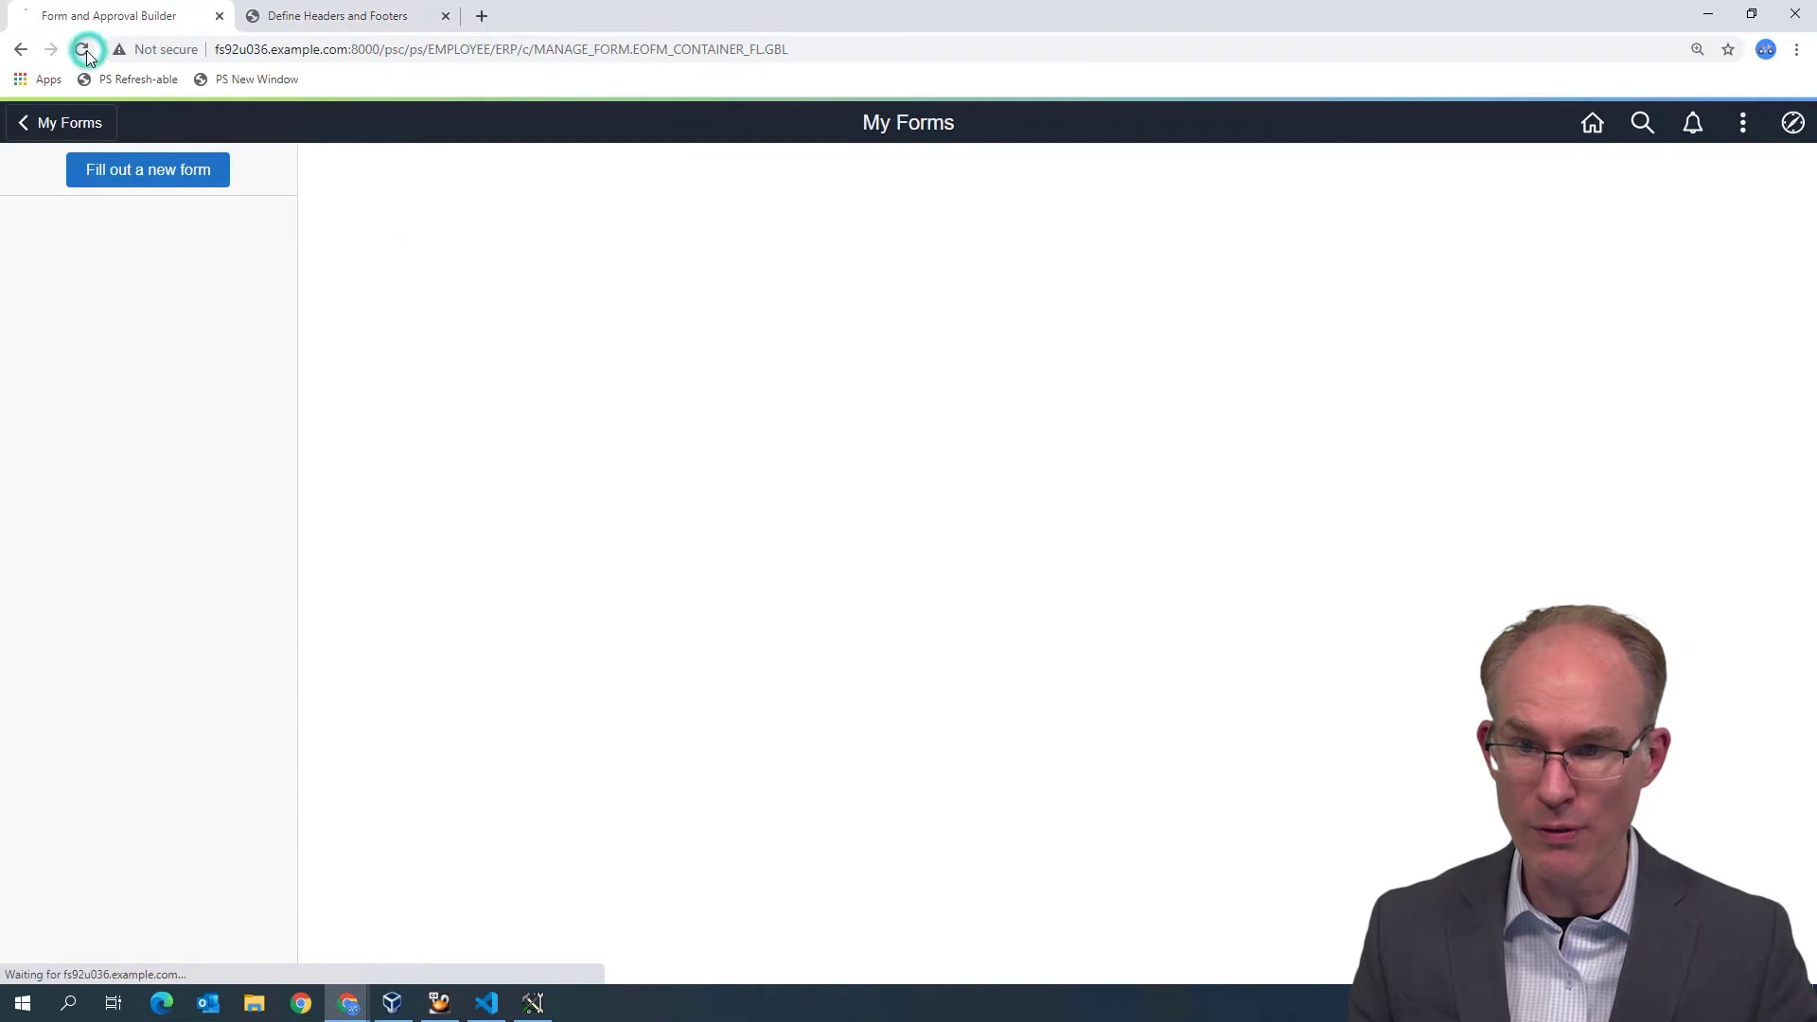
pyautogui.click(304, 19)
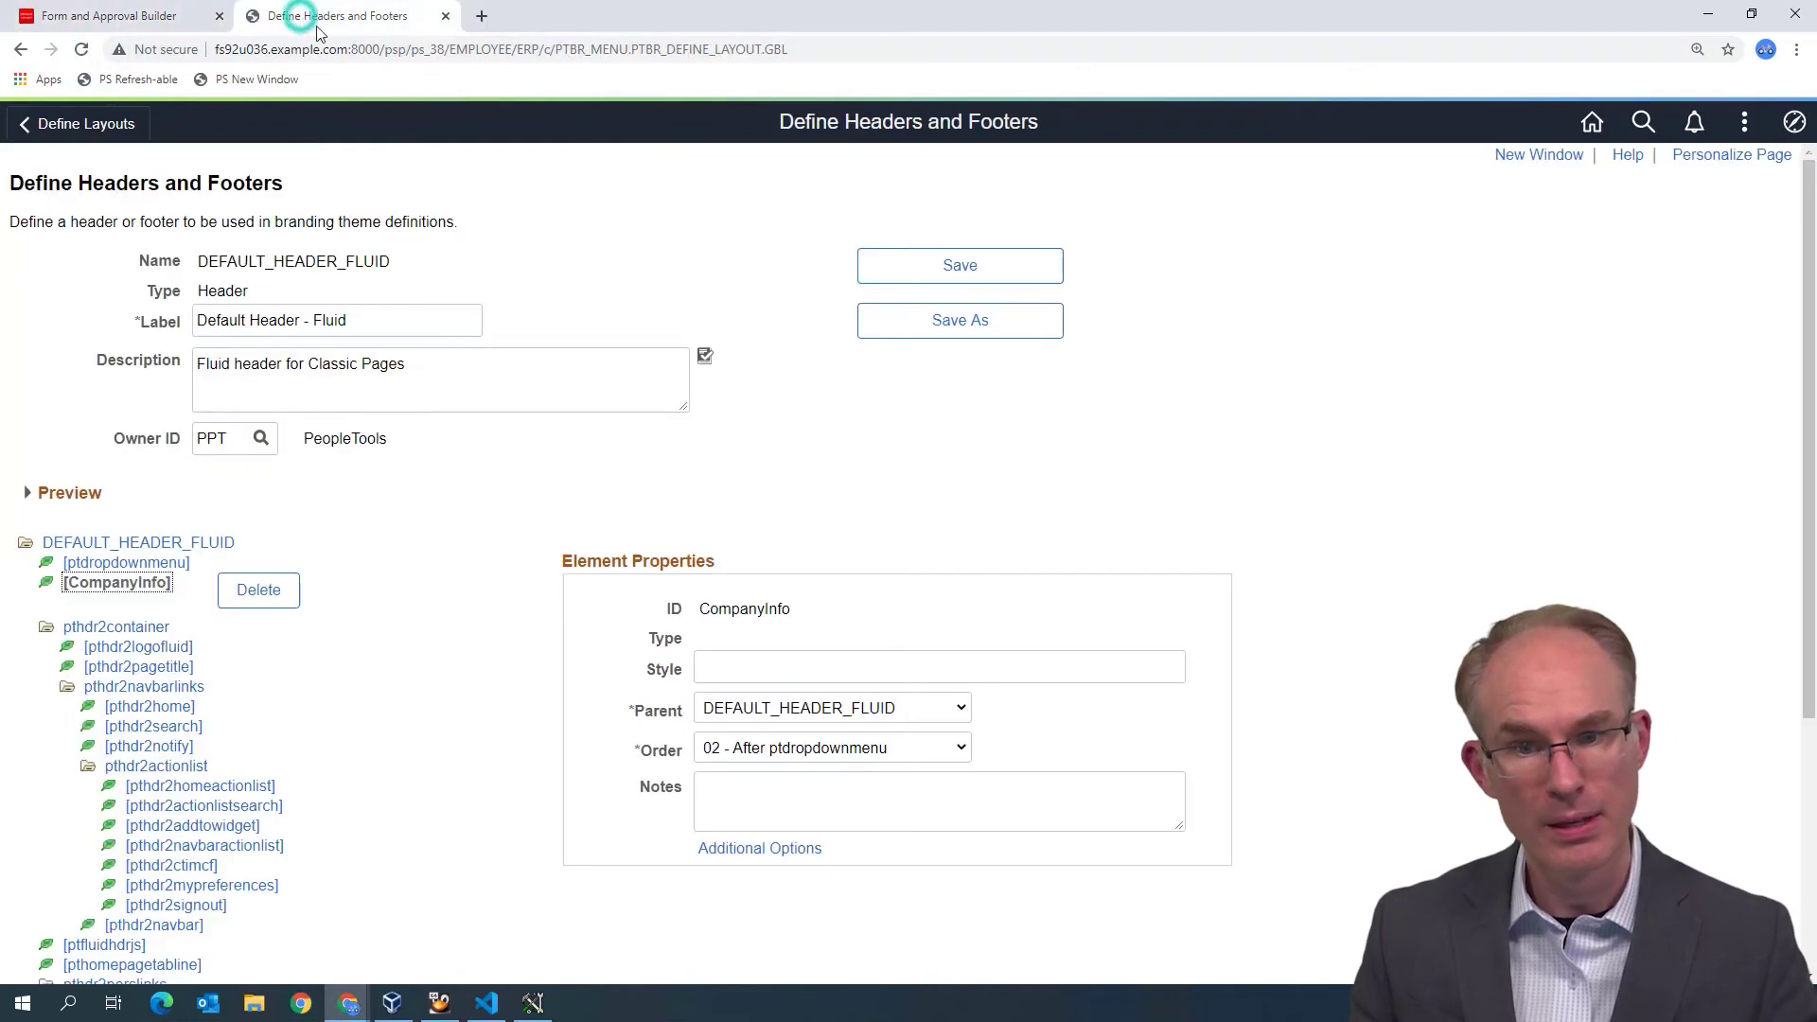
pyautogui.click(960, 267)
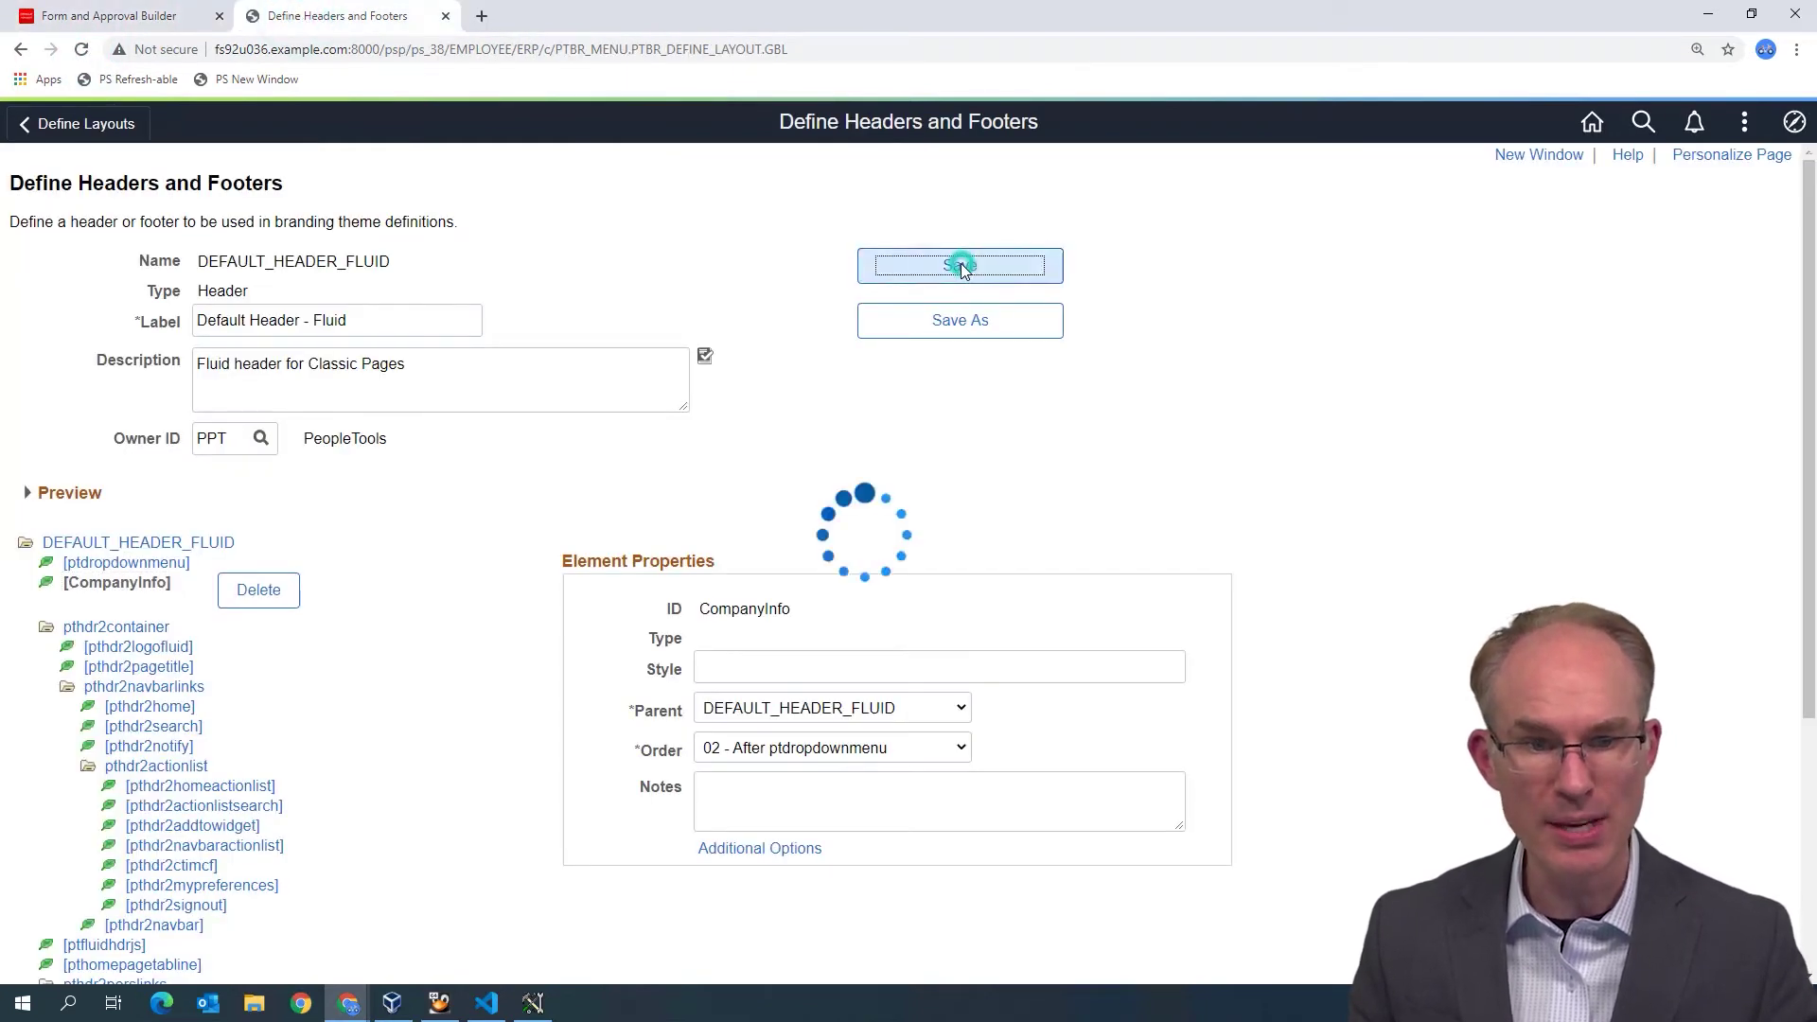
pyautogui.click(149, 19)
pyautogui.click(81, 49)
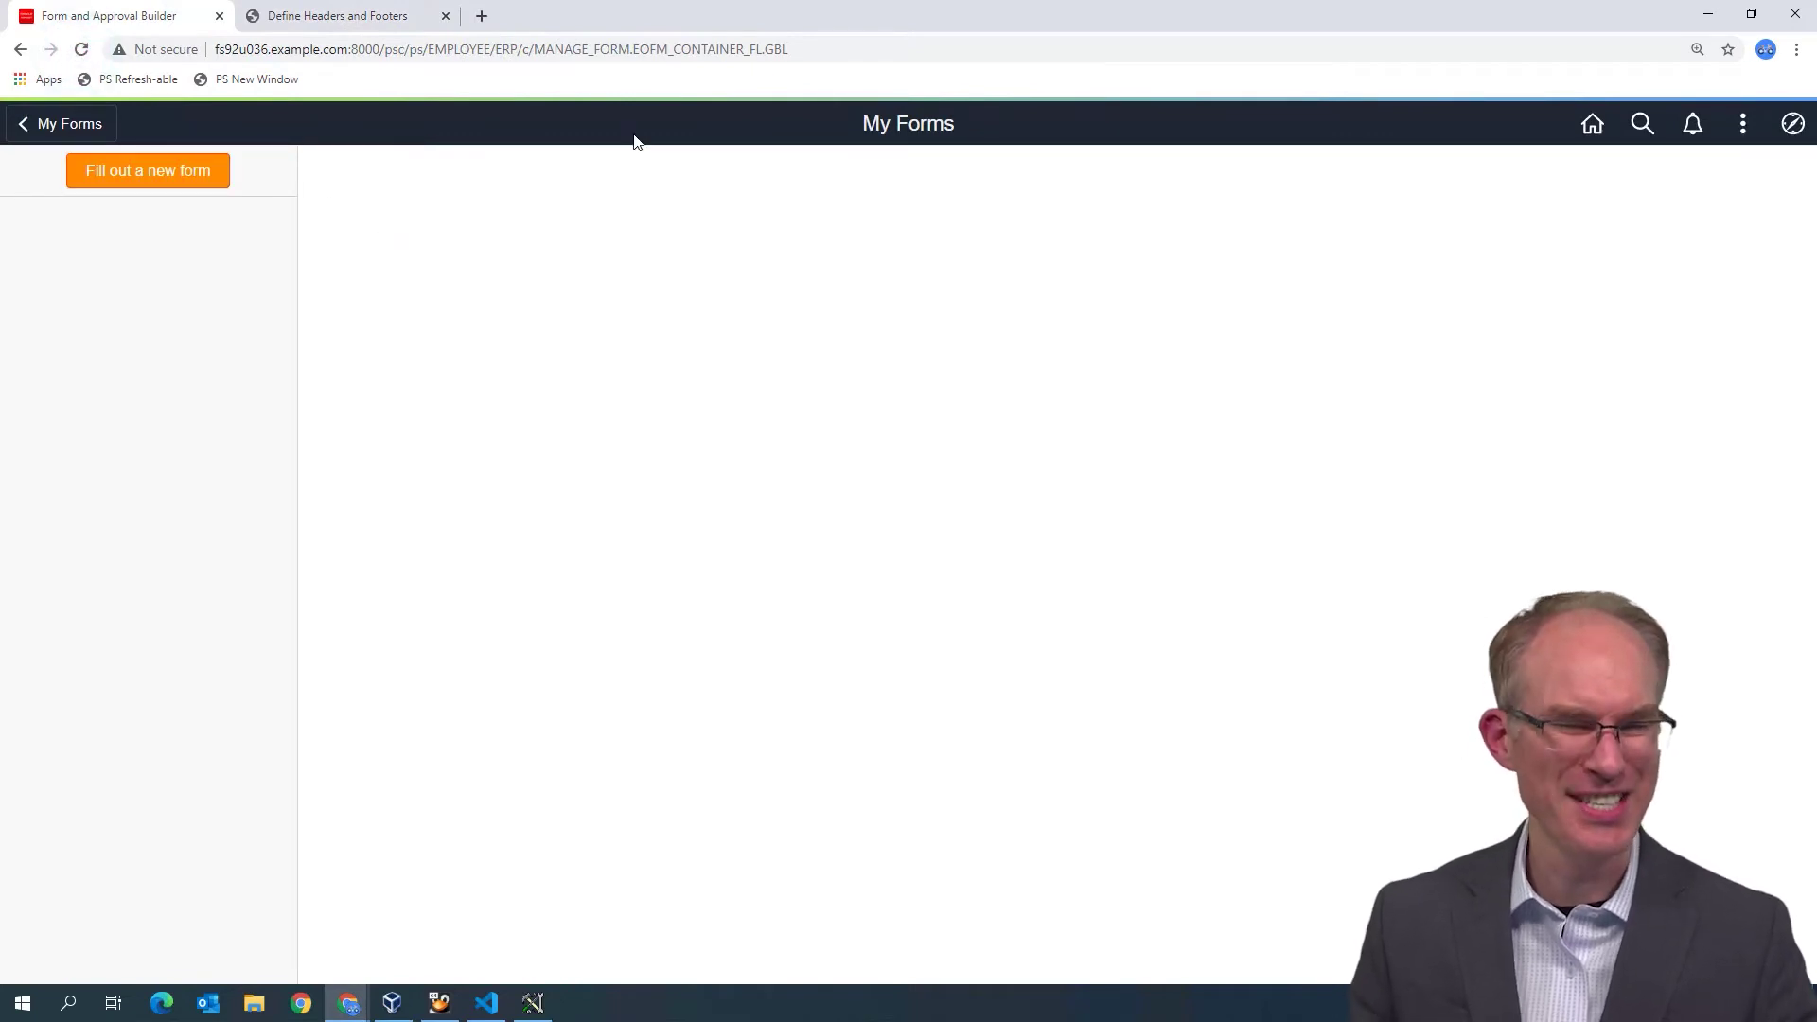
pyautogui.click(187, 175)
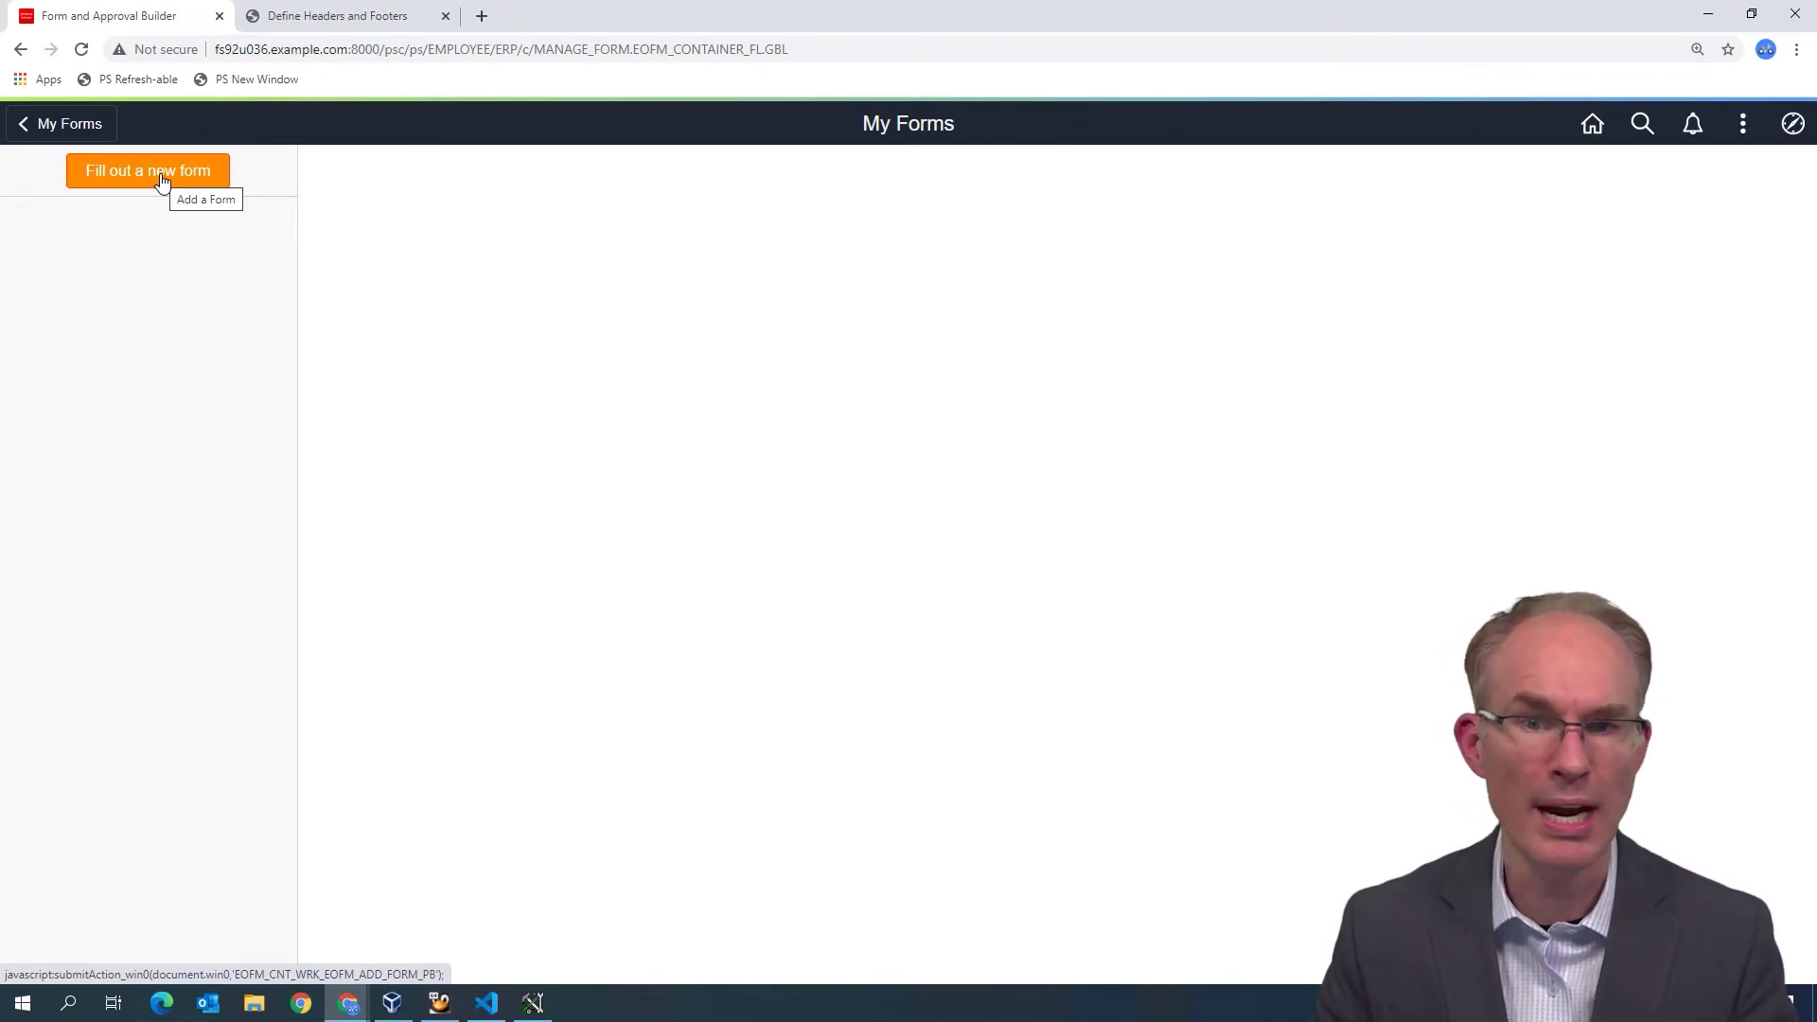
pyautogui.click(321, 16)
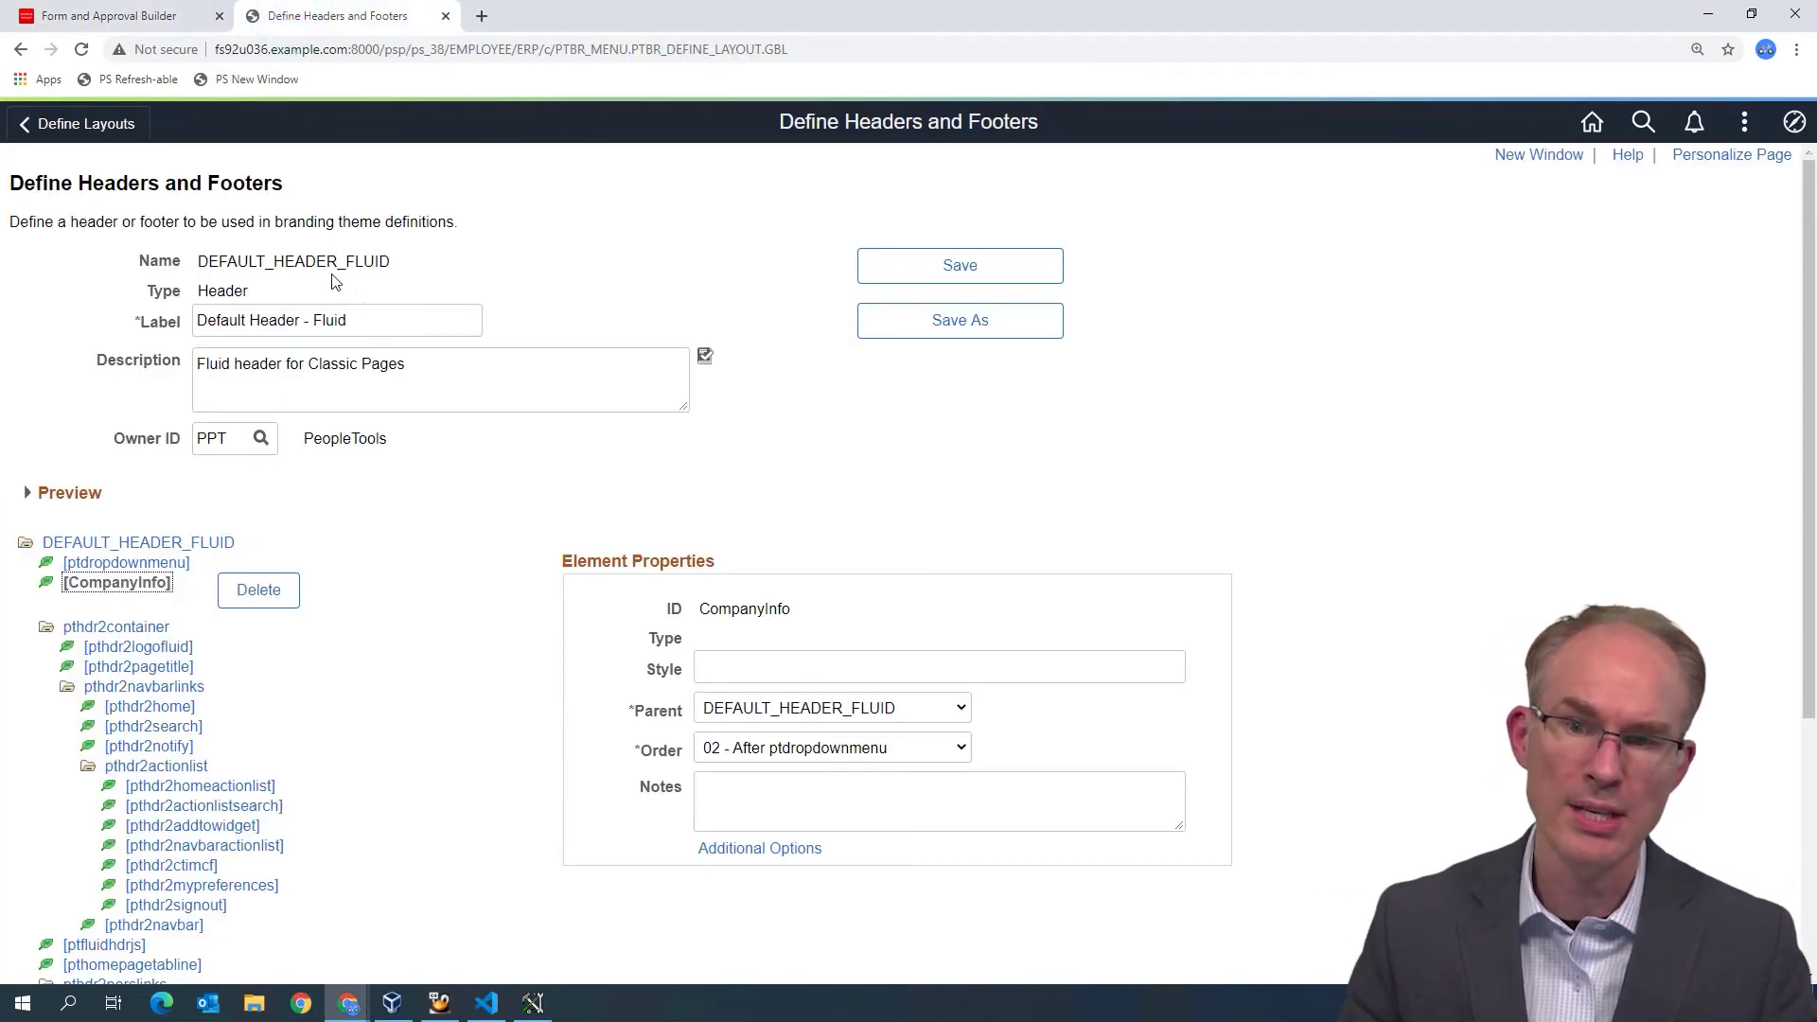
# - Reload the header definitions page, rerun the layout search, and reopen DEFAULT_HEADER_FLUID from the results
pyautogui.click(747, 295)
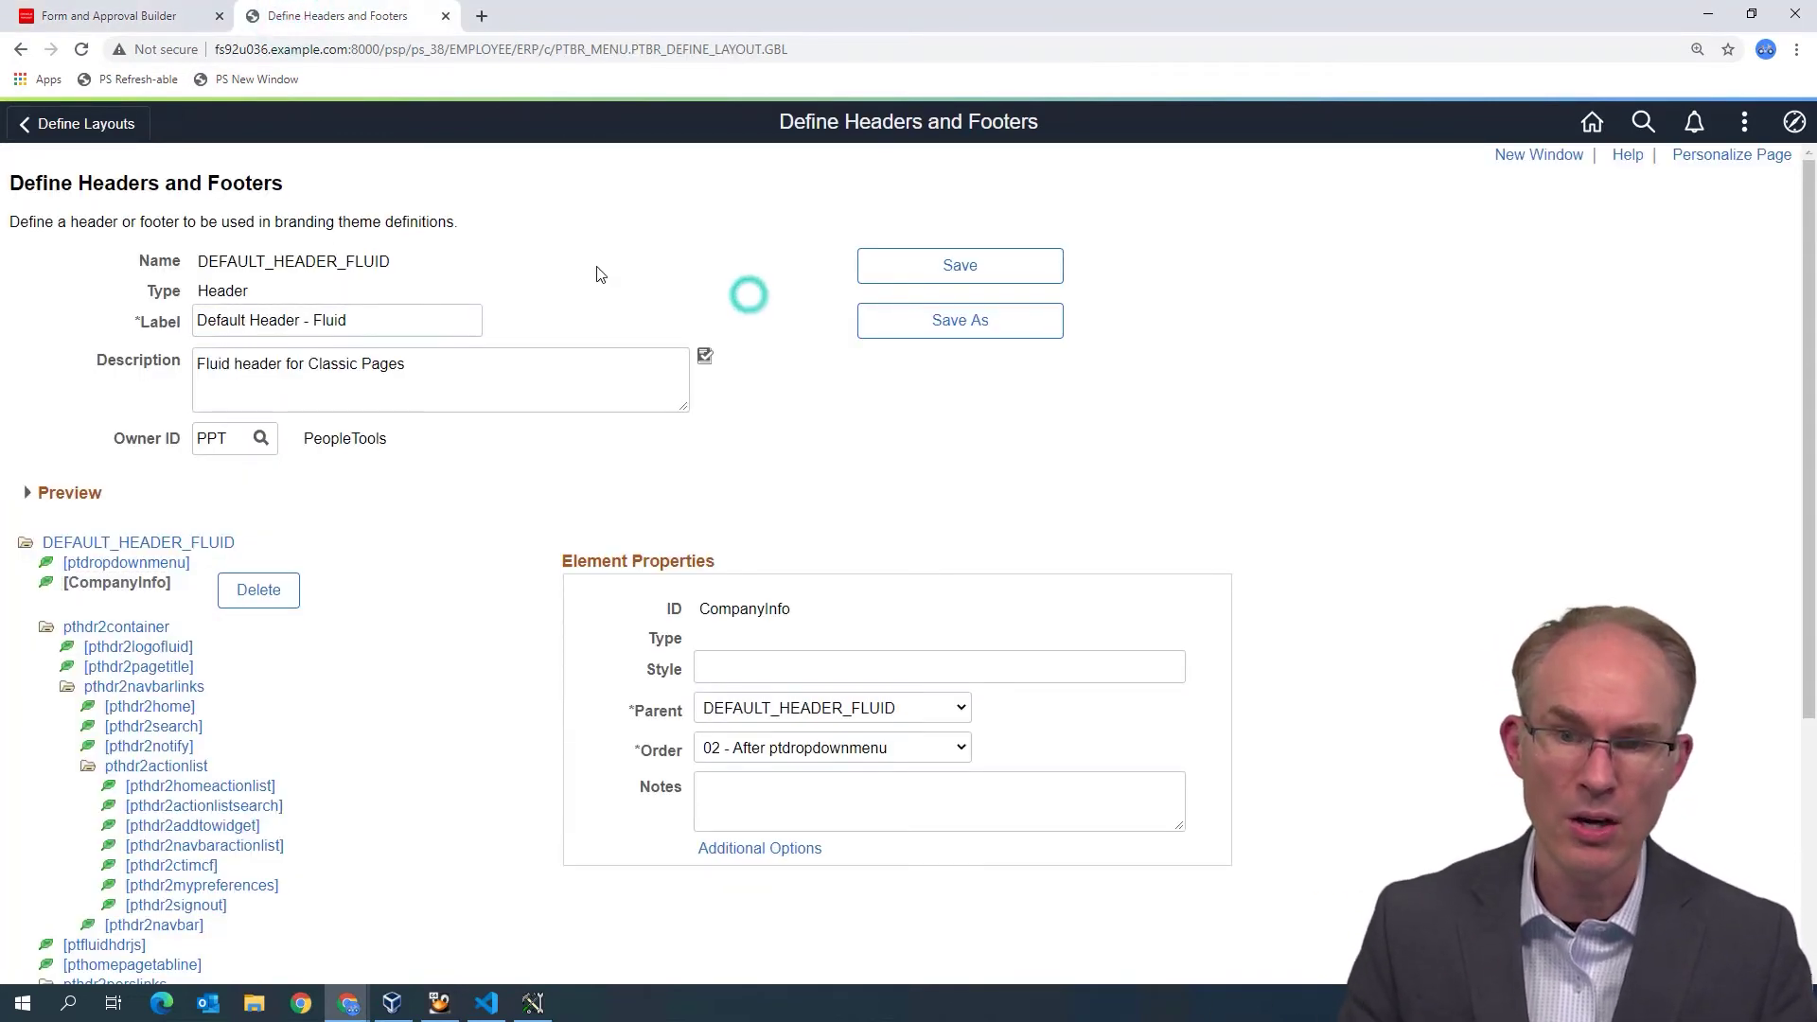
pyautogui.click(81, 49)
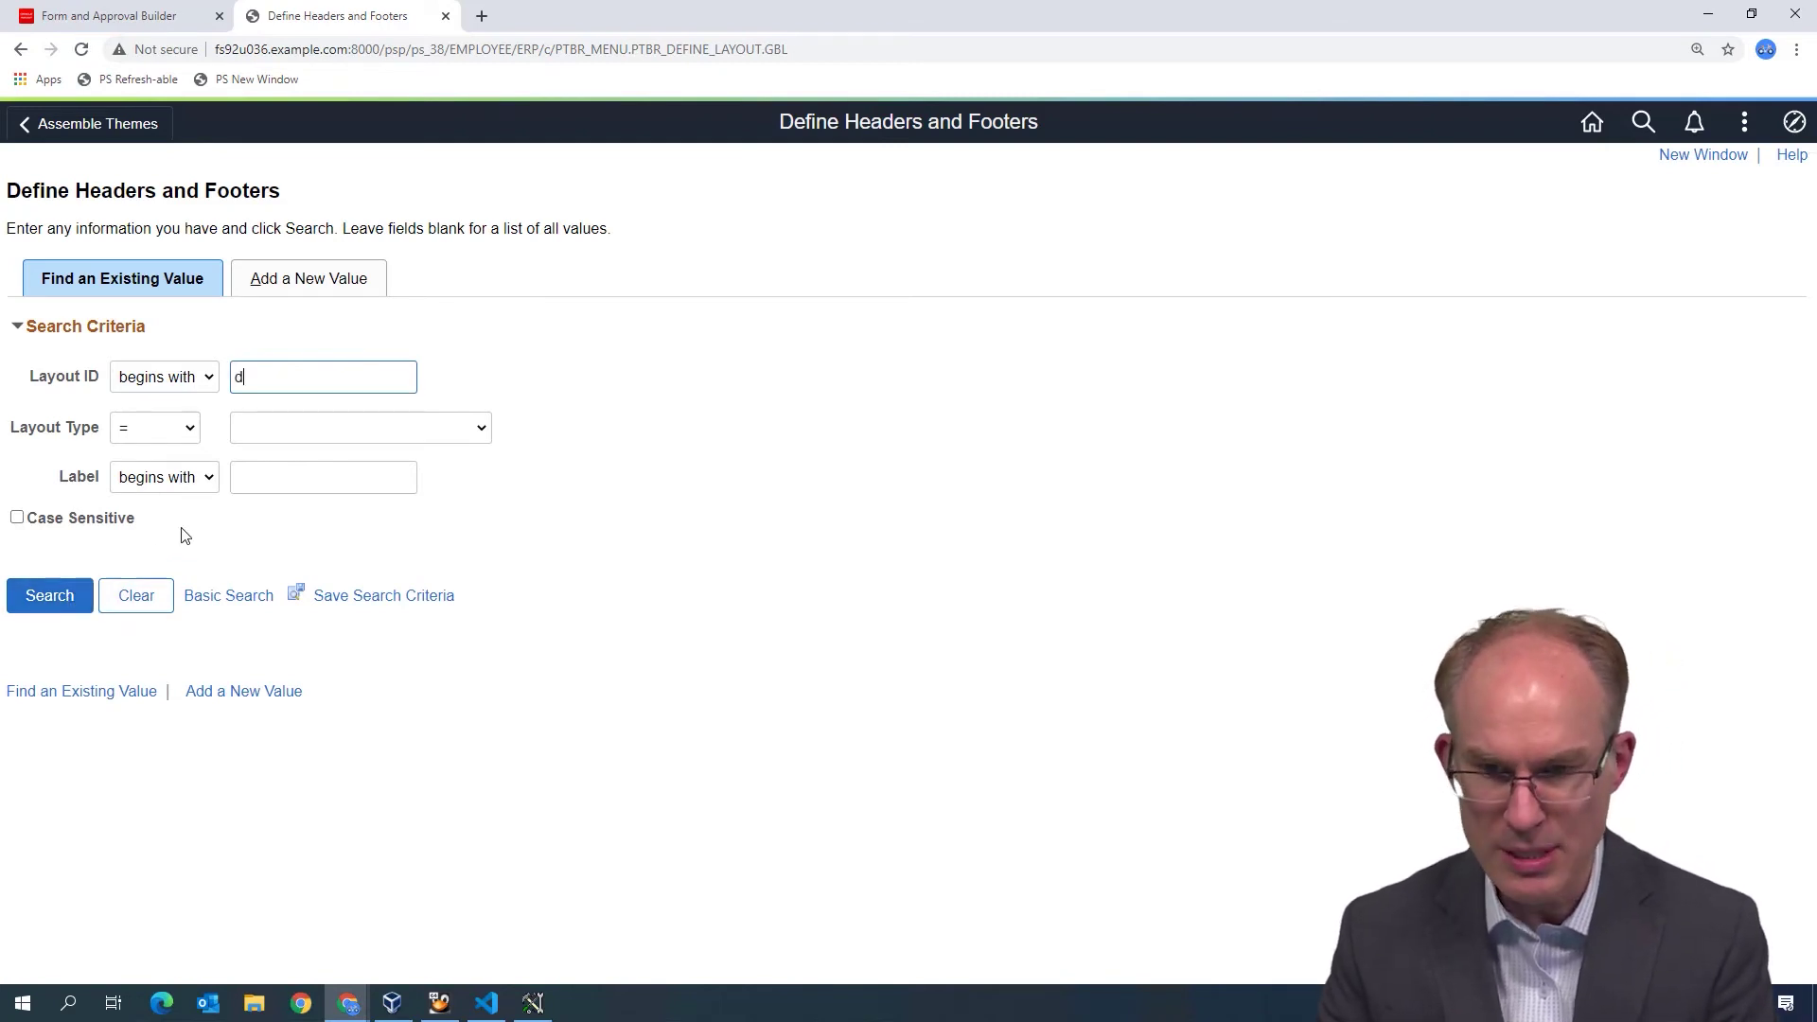
pyautogui.press('Return')
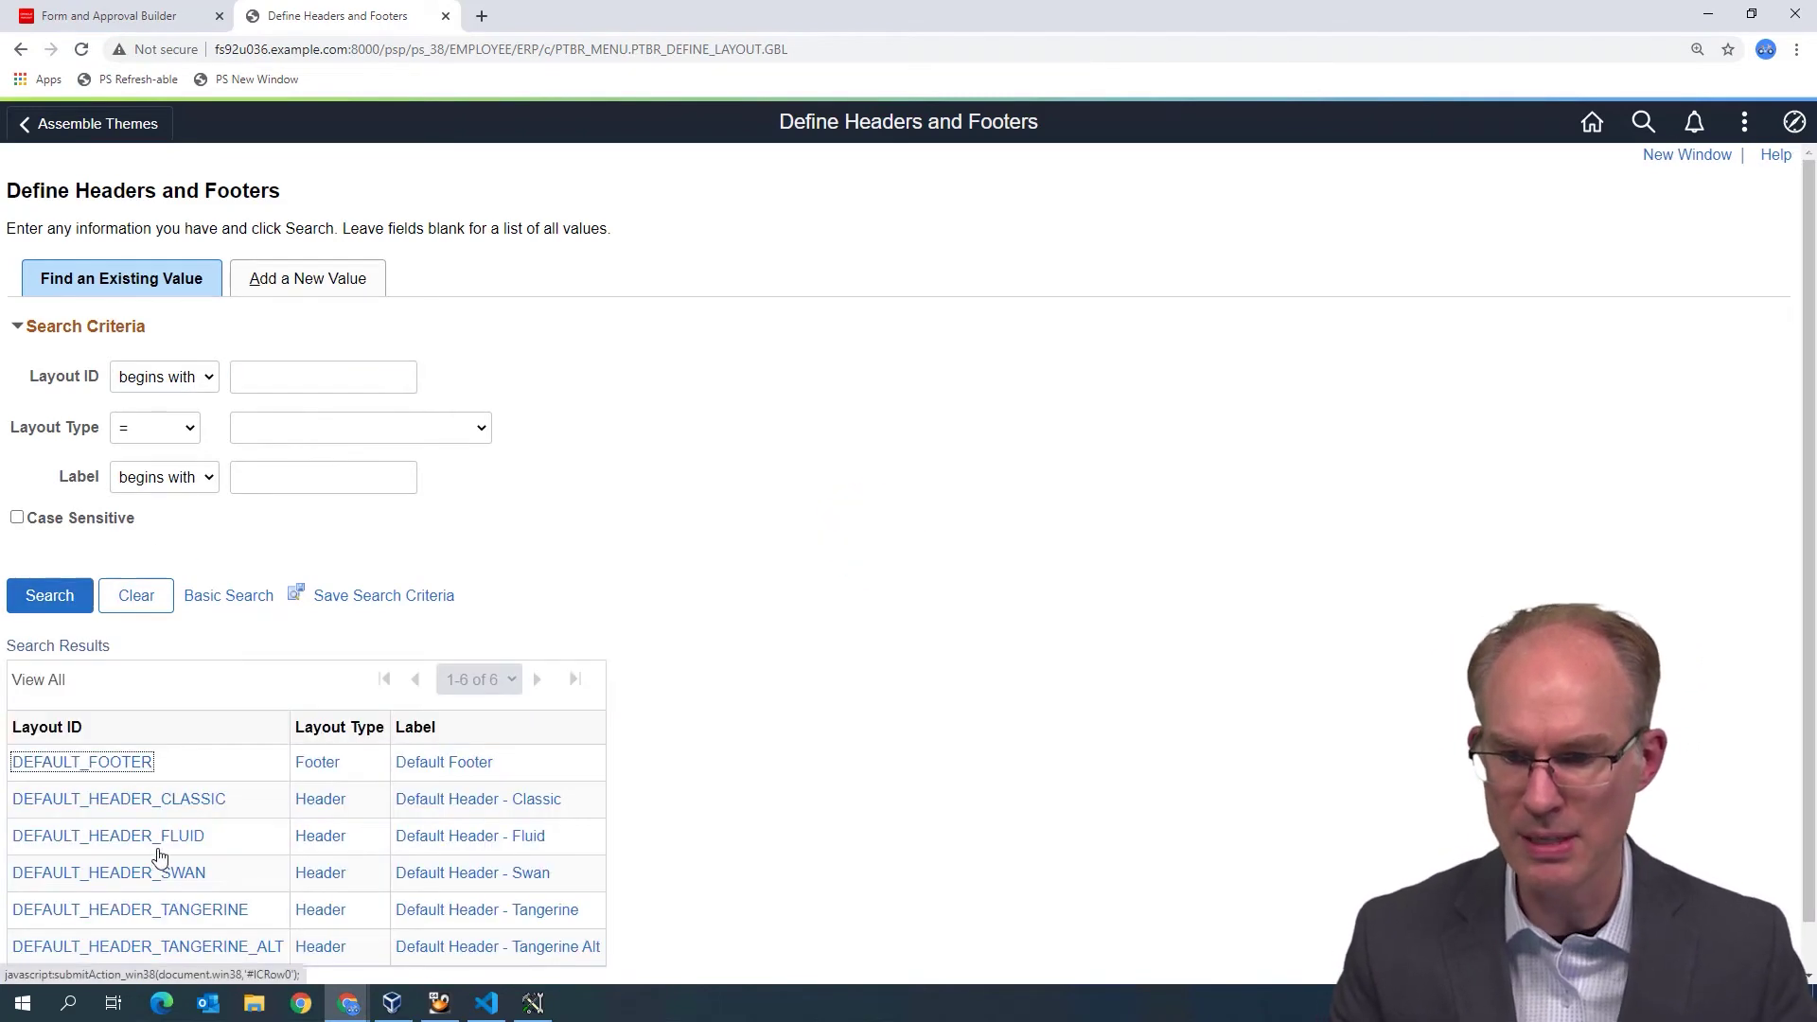
pyautogui.scroll(-1, 171, 833)
pyautogui.click(171, 785)
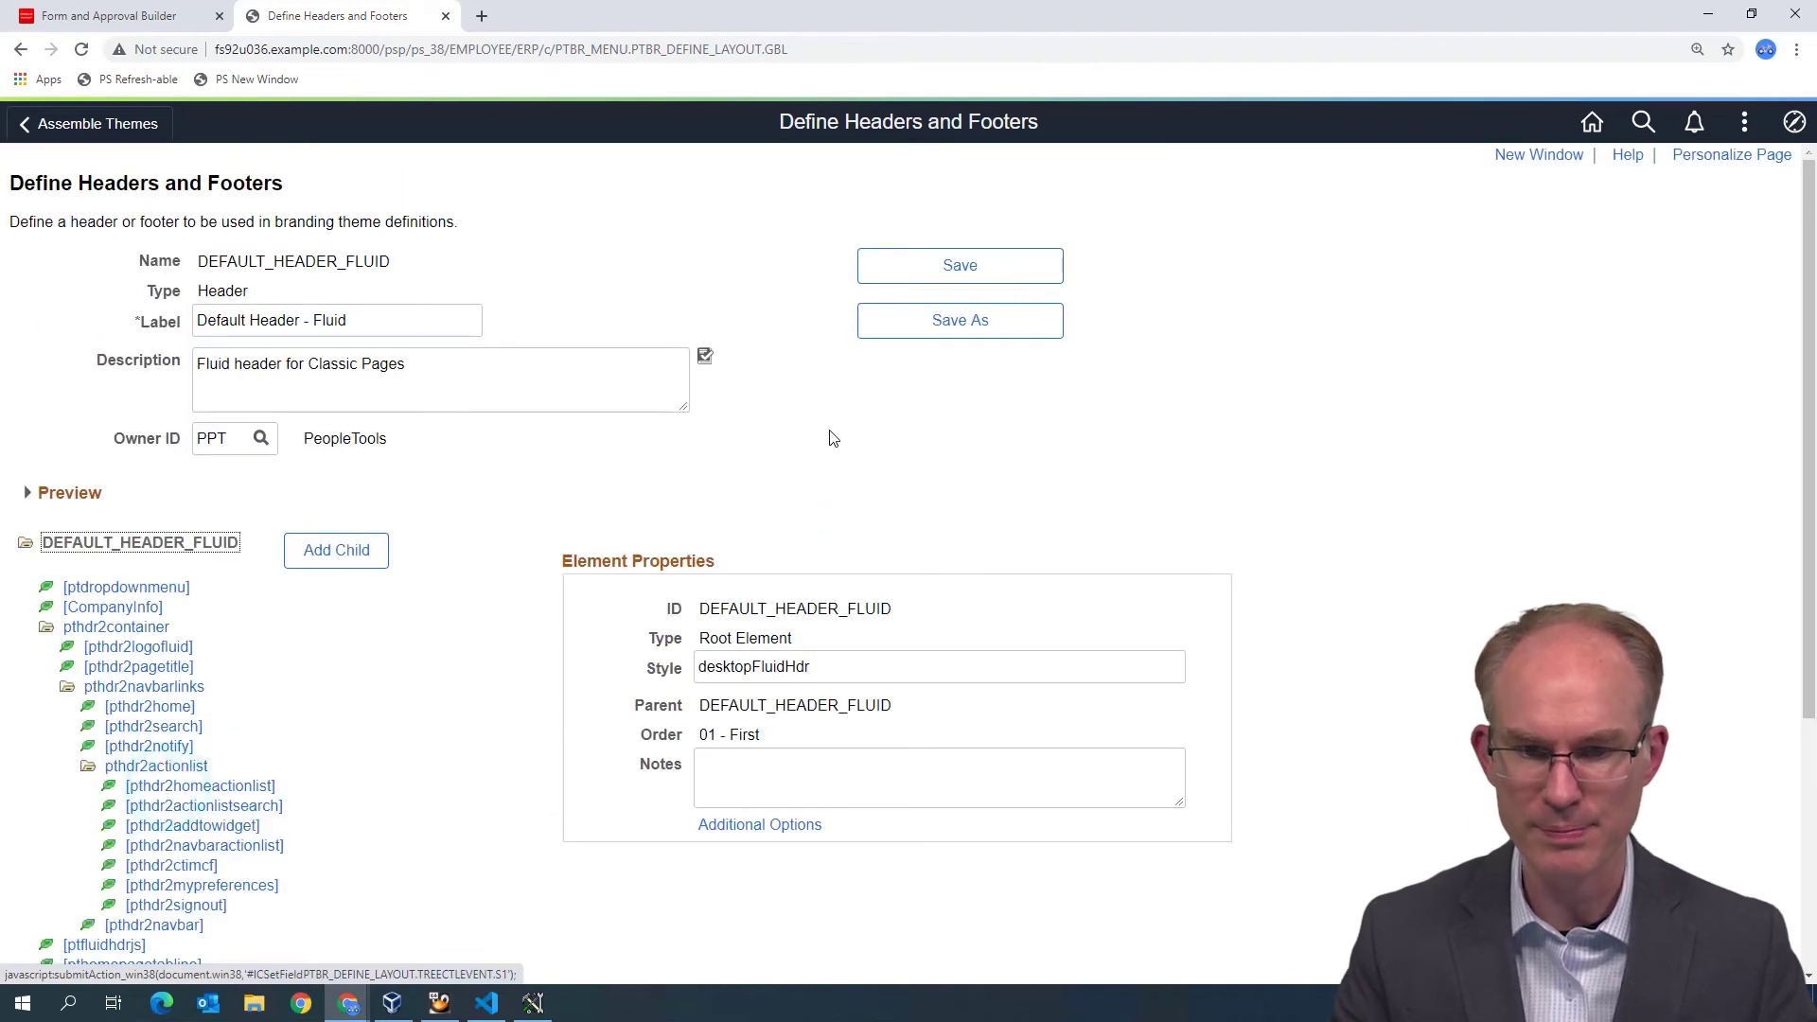
# - In DevTools on the header page, open cs/ps/cache/JSM_FLUID_OVERRIDE_FF_29.css
pyautogui.press('F12')
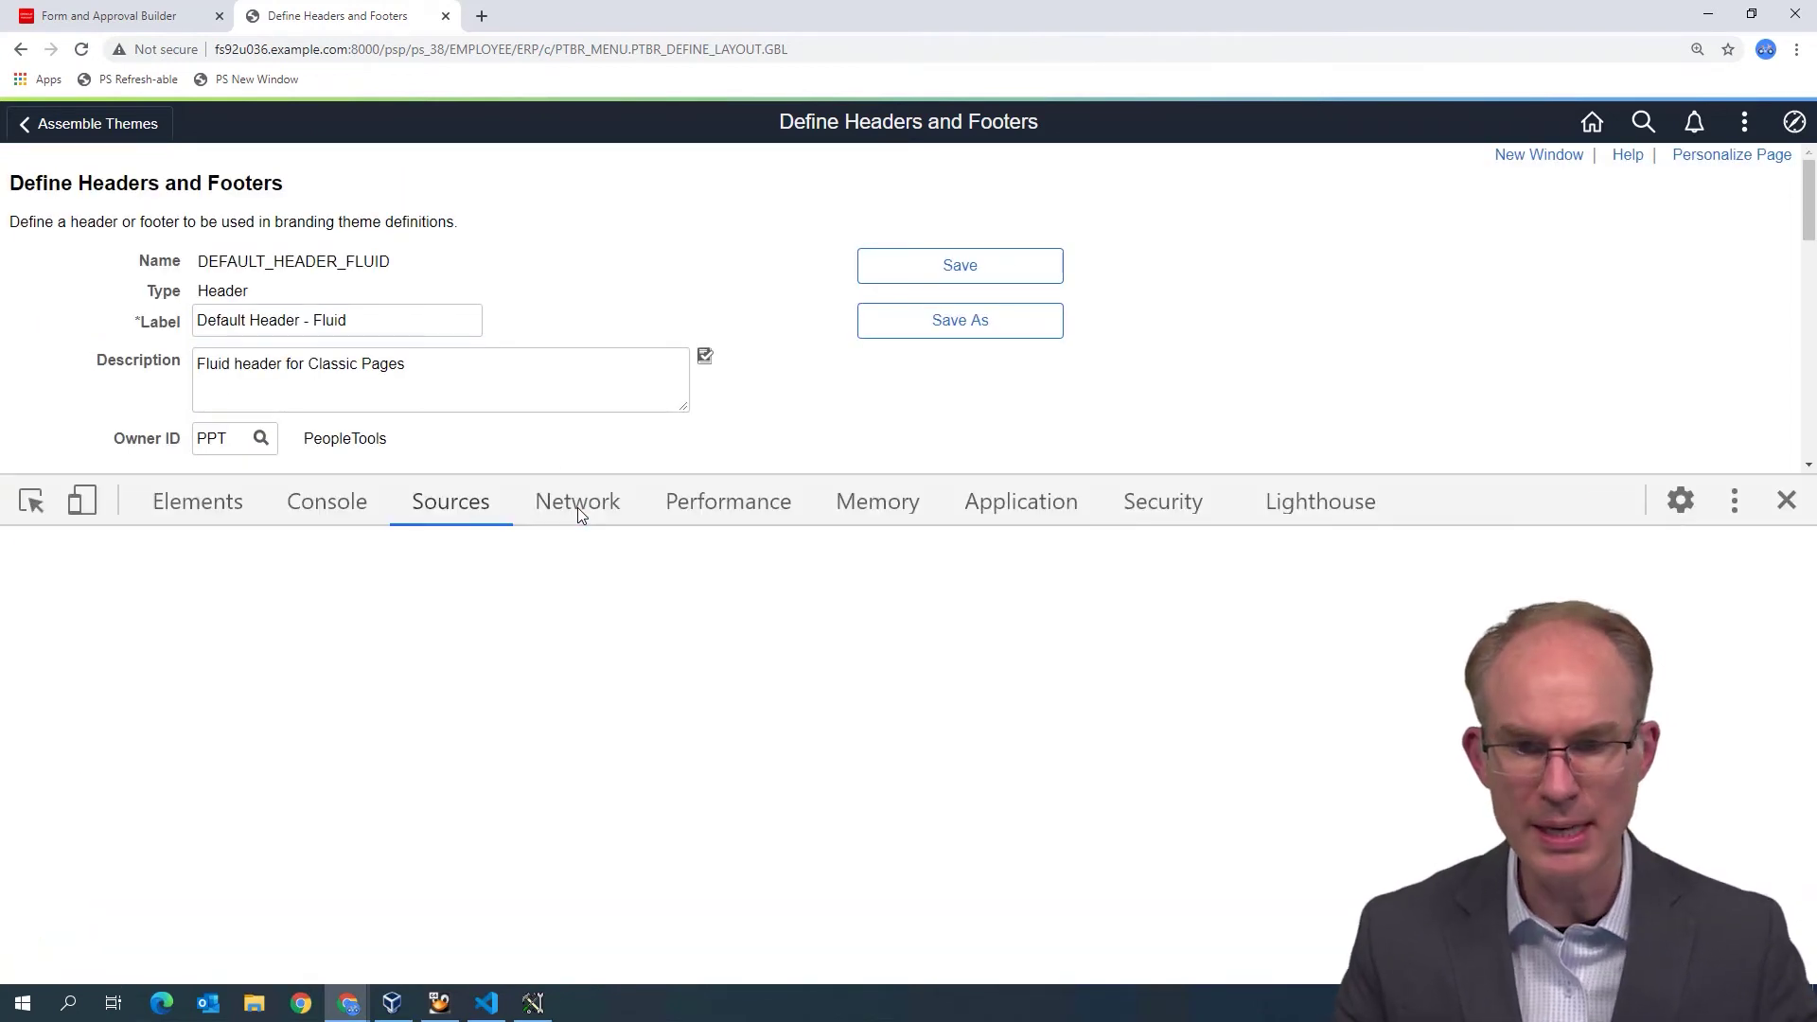
pyautogui.click(62, 678)
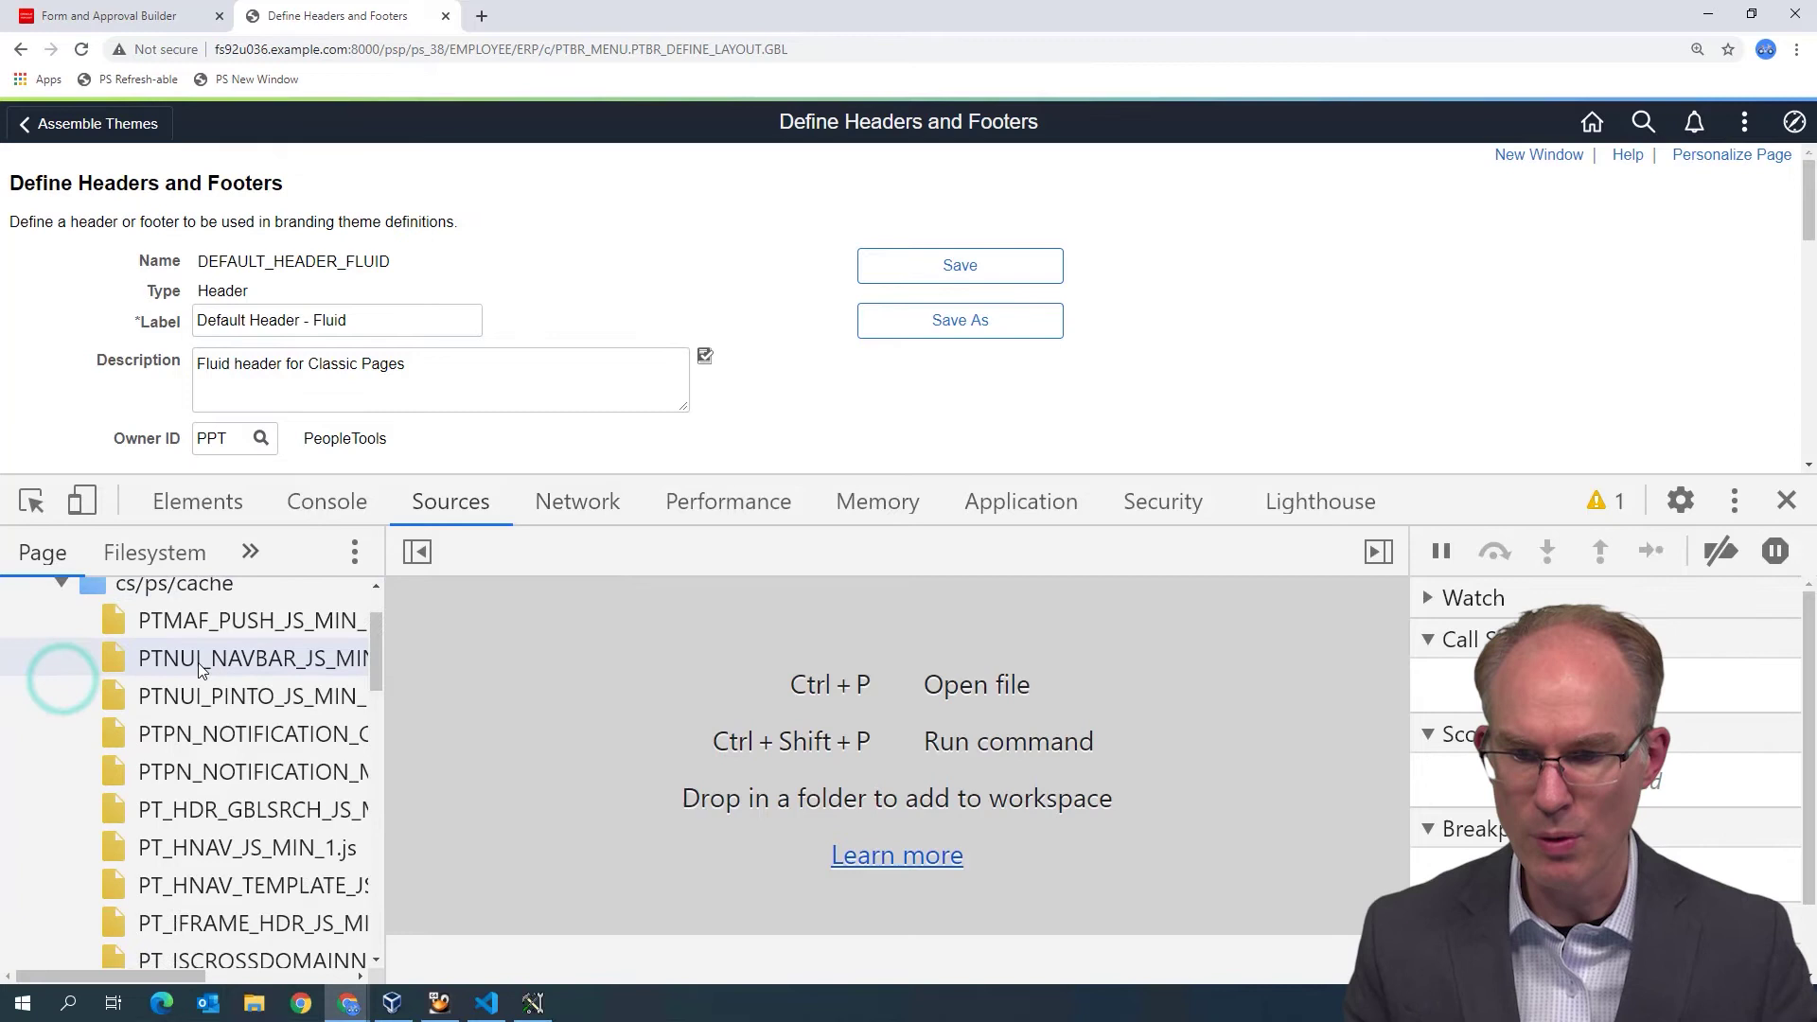
pyautogui.scroll(-4, 218, 688)
pyautogui.scroll(-2, 218, 688)
pyautogui.click(220, 716)
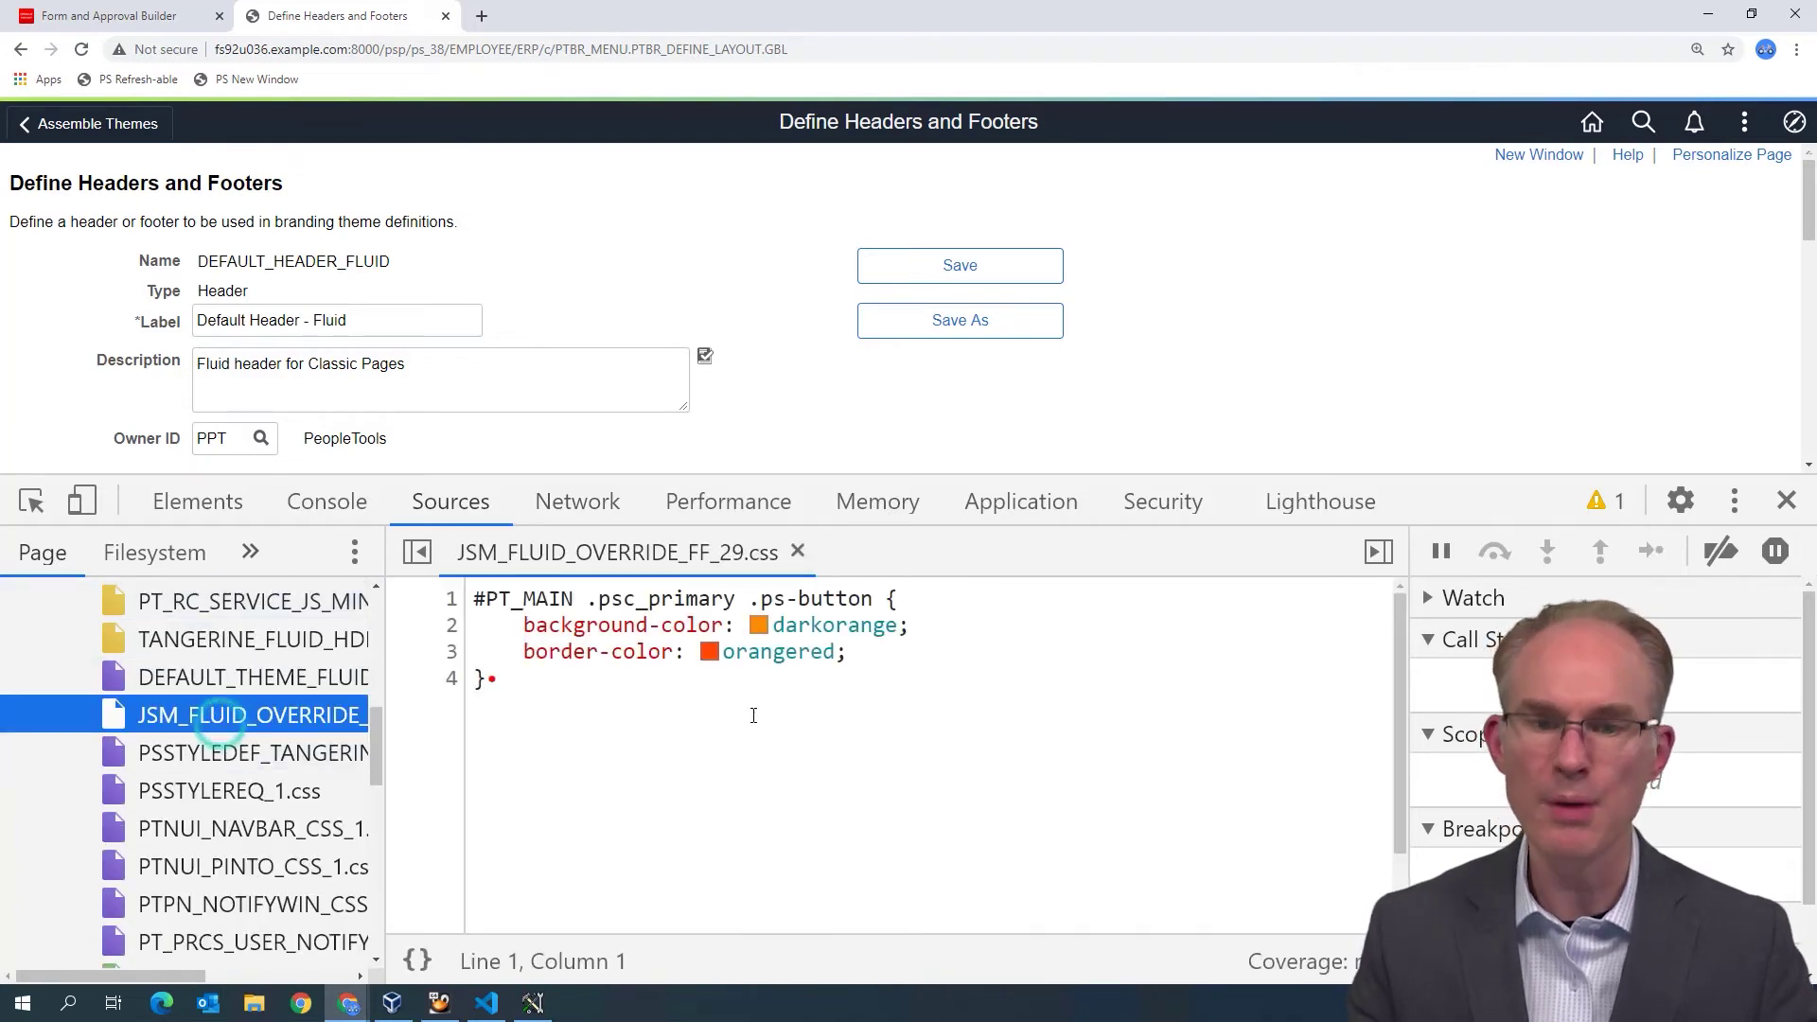
pyautogui.click(578, 699)
# - Open JSM_FLUID_OVERRIDE_FF_29.css in DevTools on My Forms too, then reload the header page
pyautogui.click(71, 16)
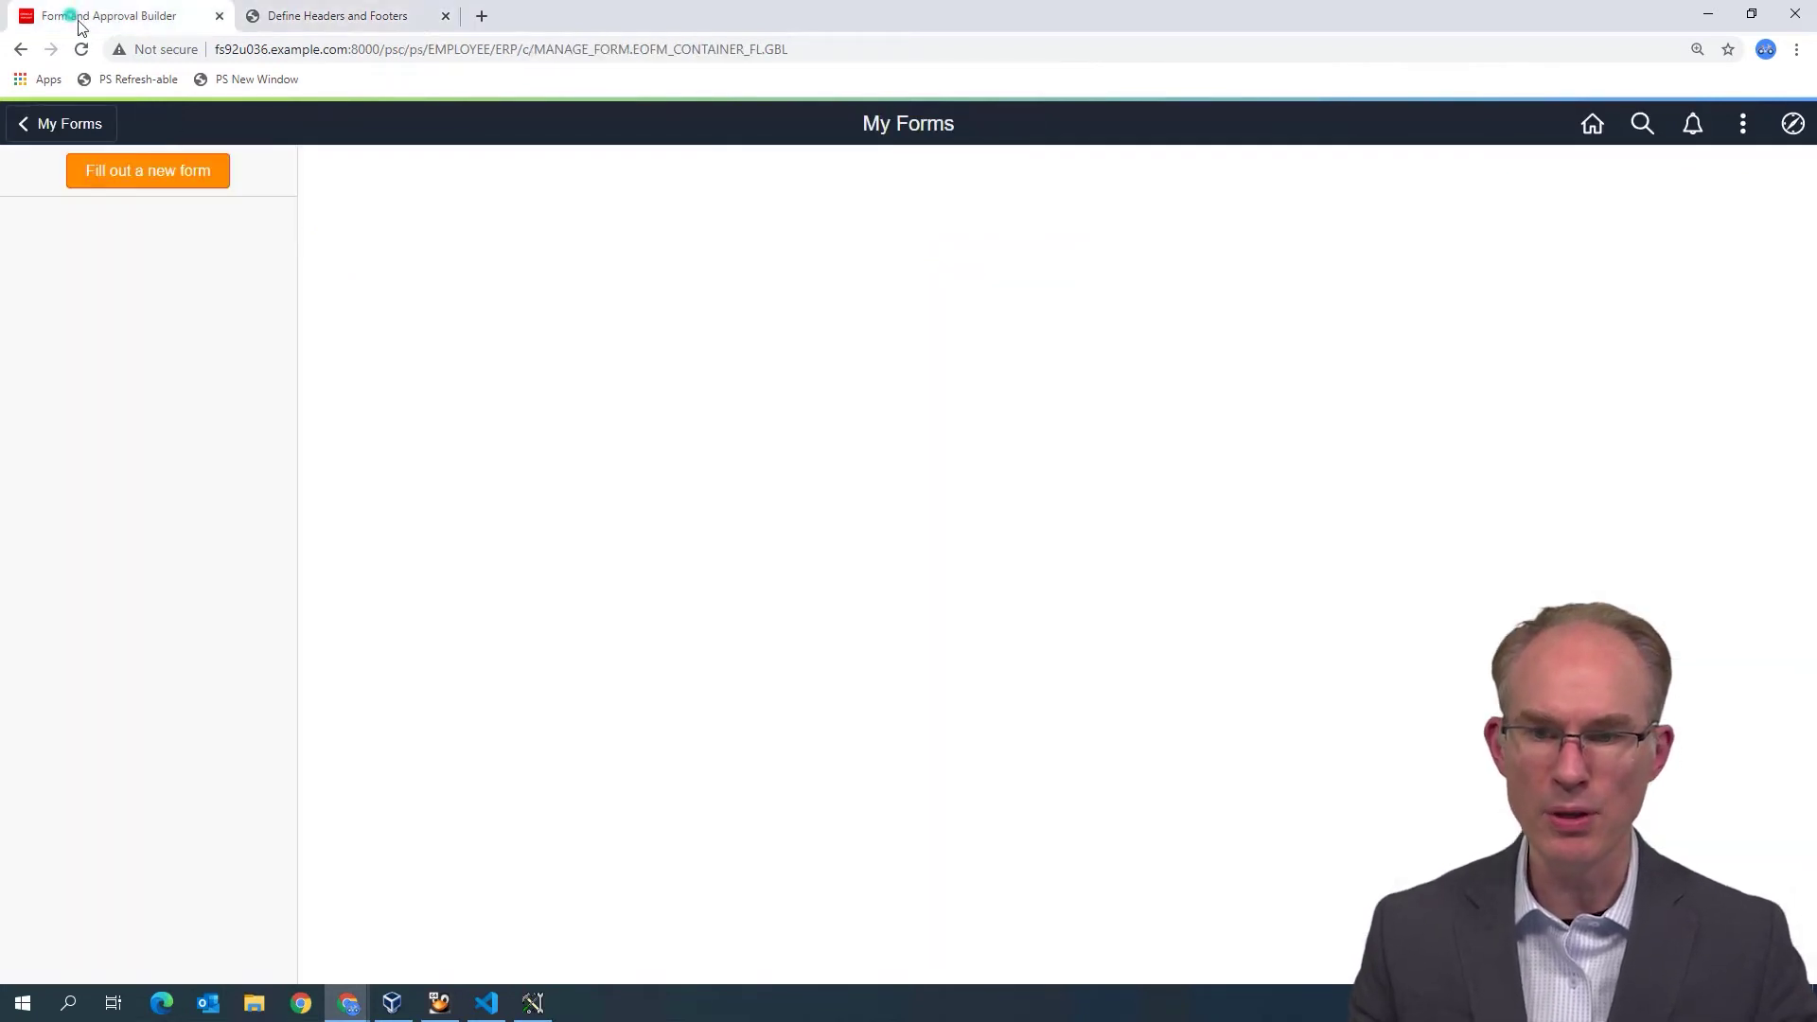
pyautogui.press('F12')
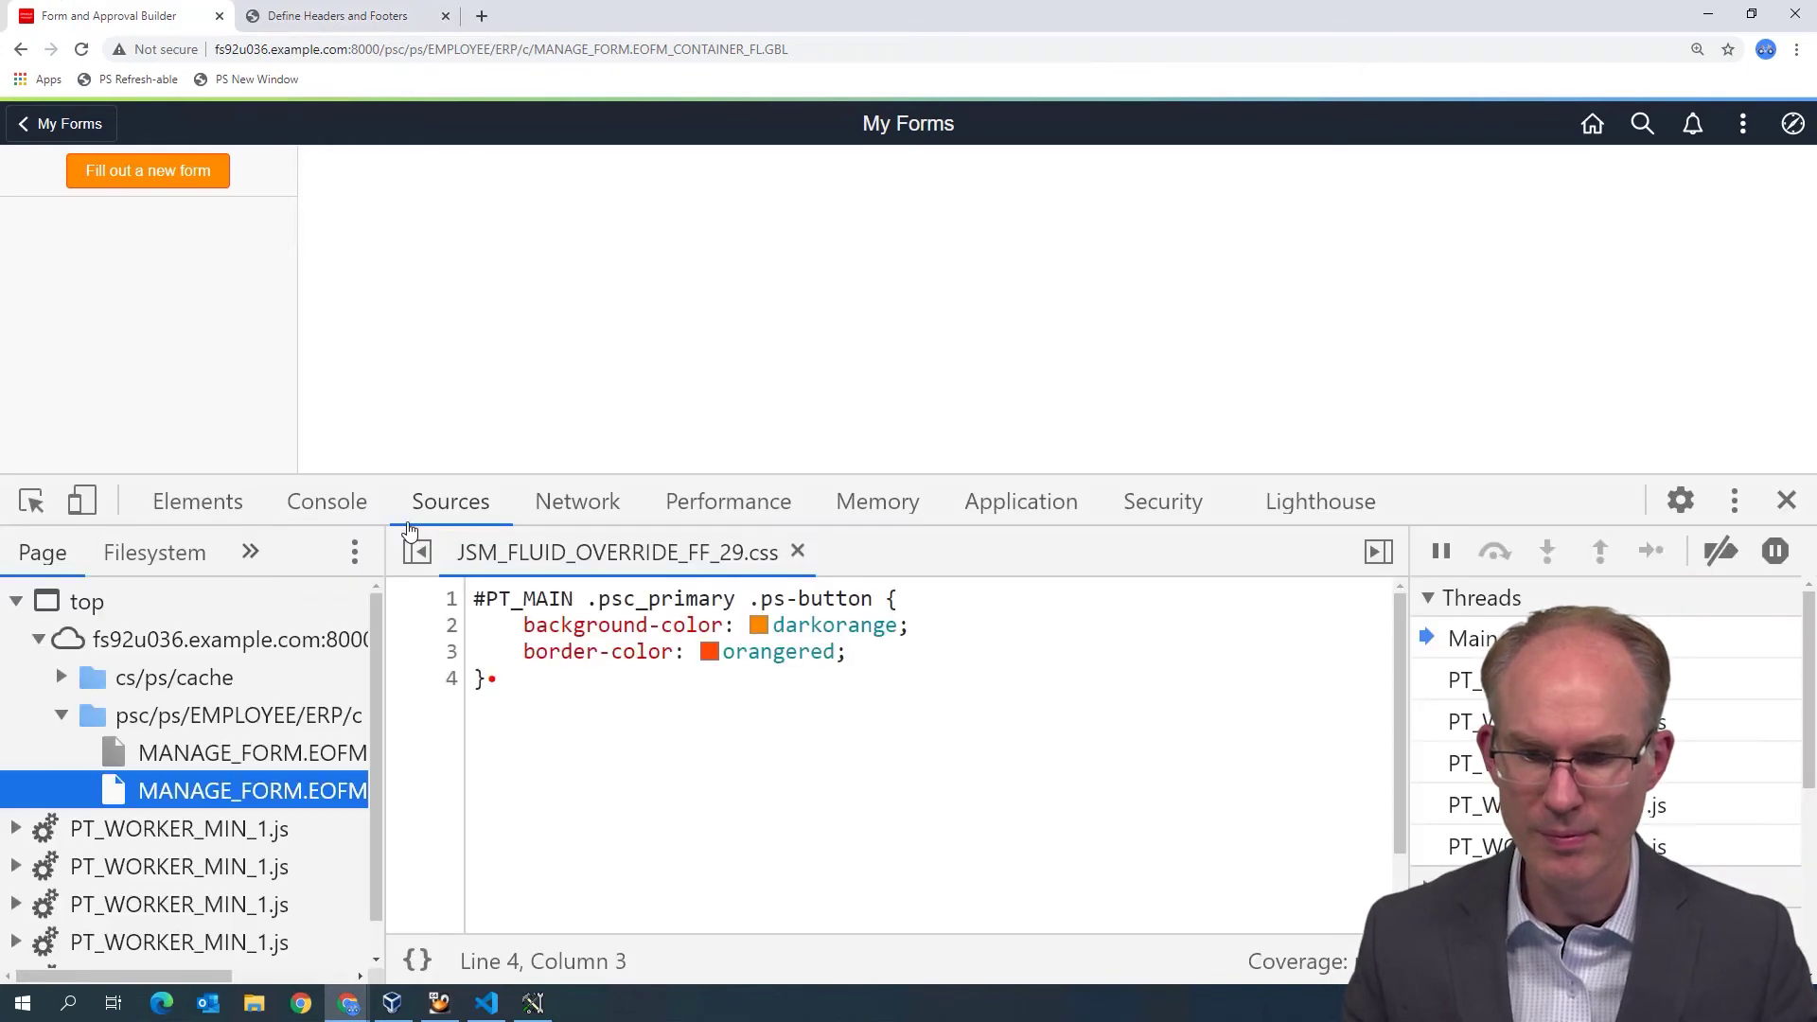
pyautogui.click(61, 678)
pyautogui.scroll(-10, 184, 725)
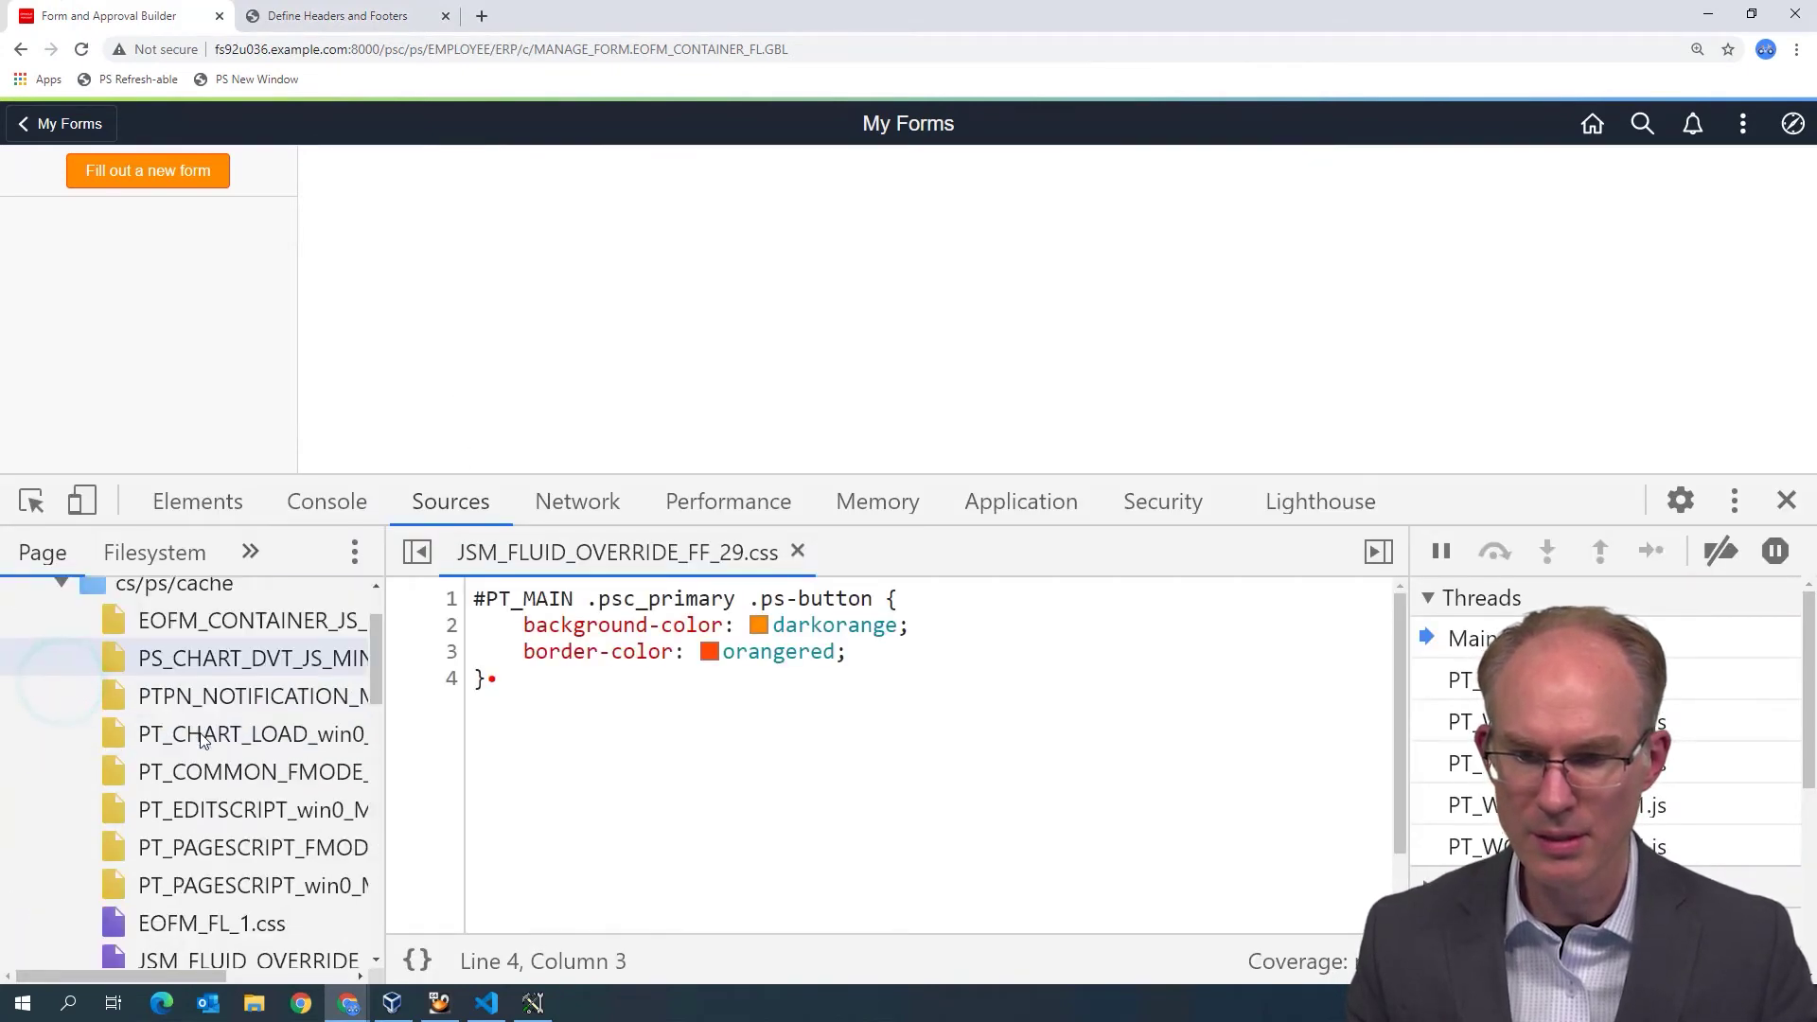
pyautogui.scroll(2, 184, 724)
pyautogui.click(190, 677)
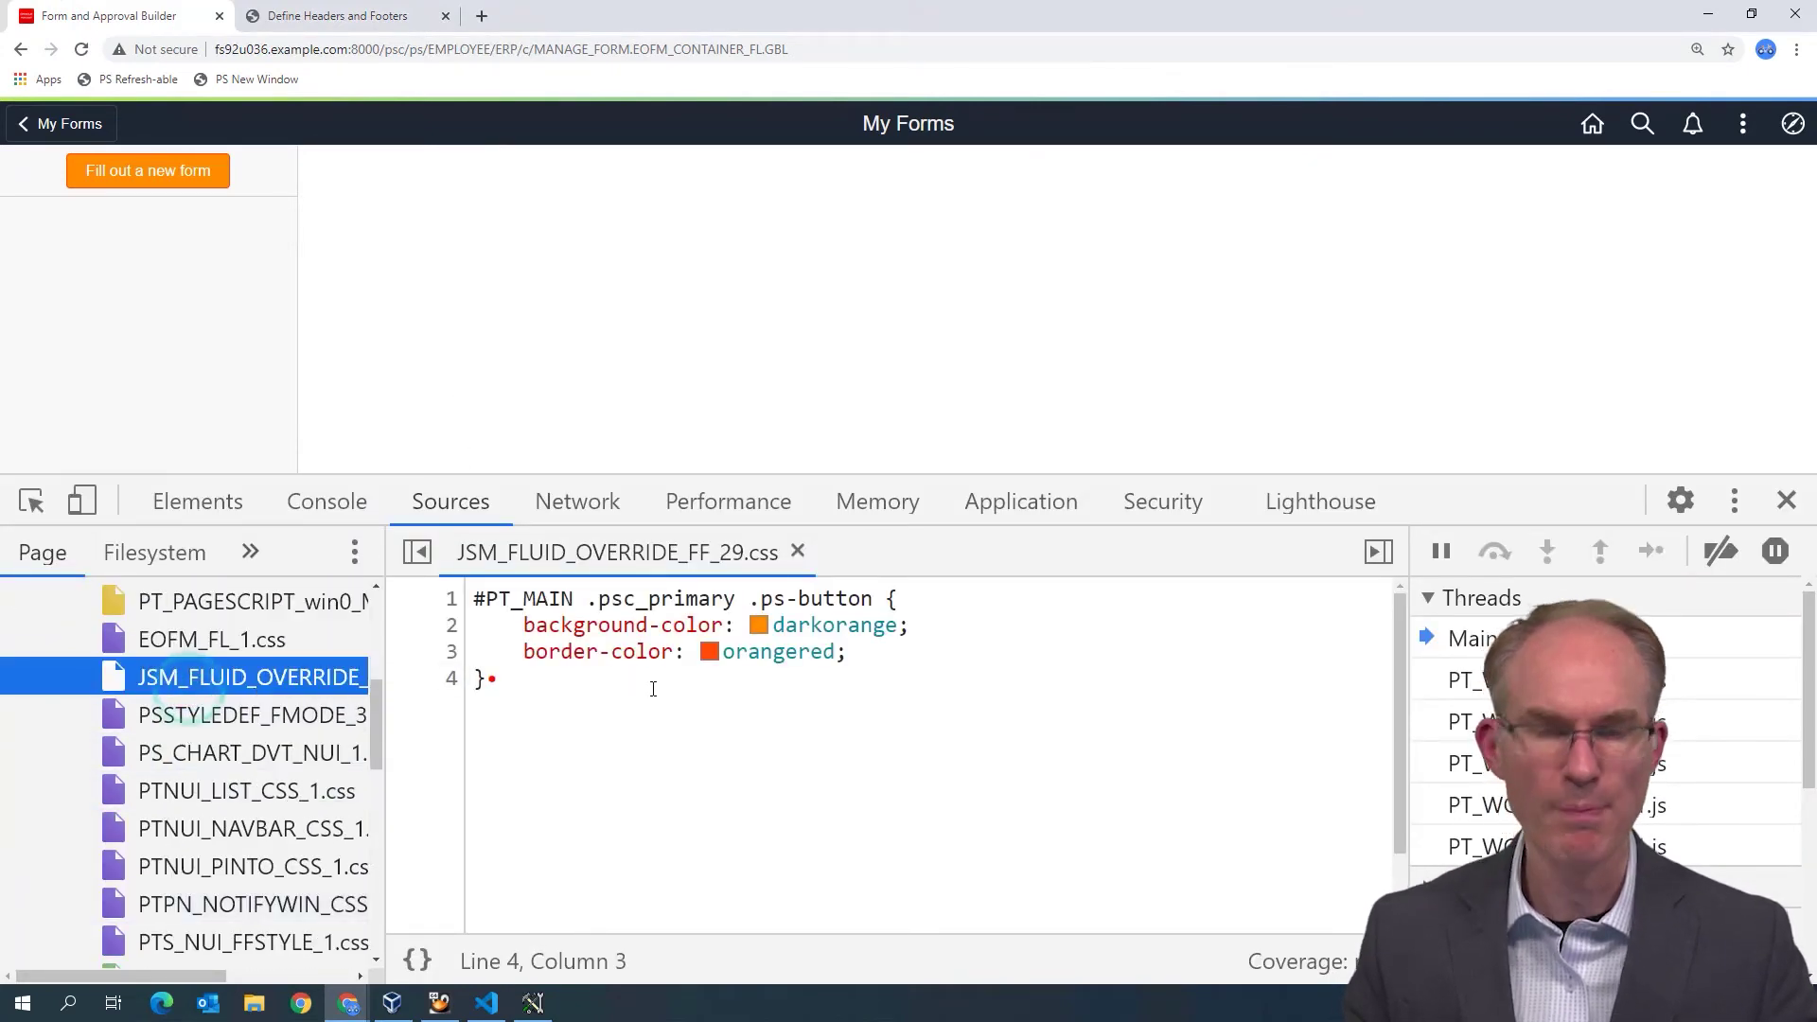
pyautogui.click(358, 15)
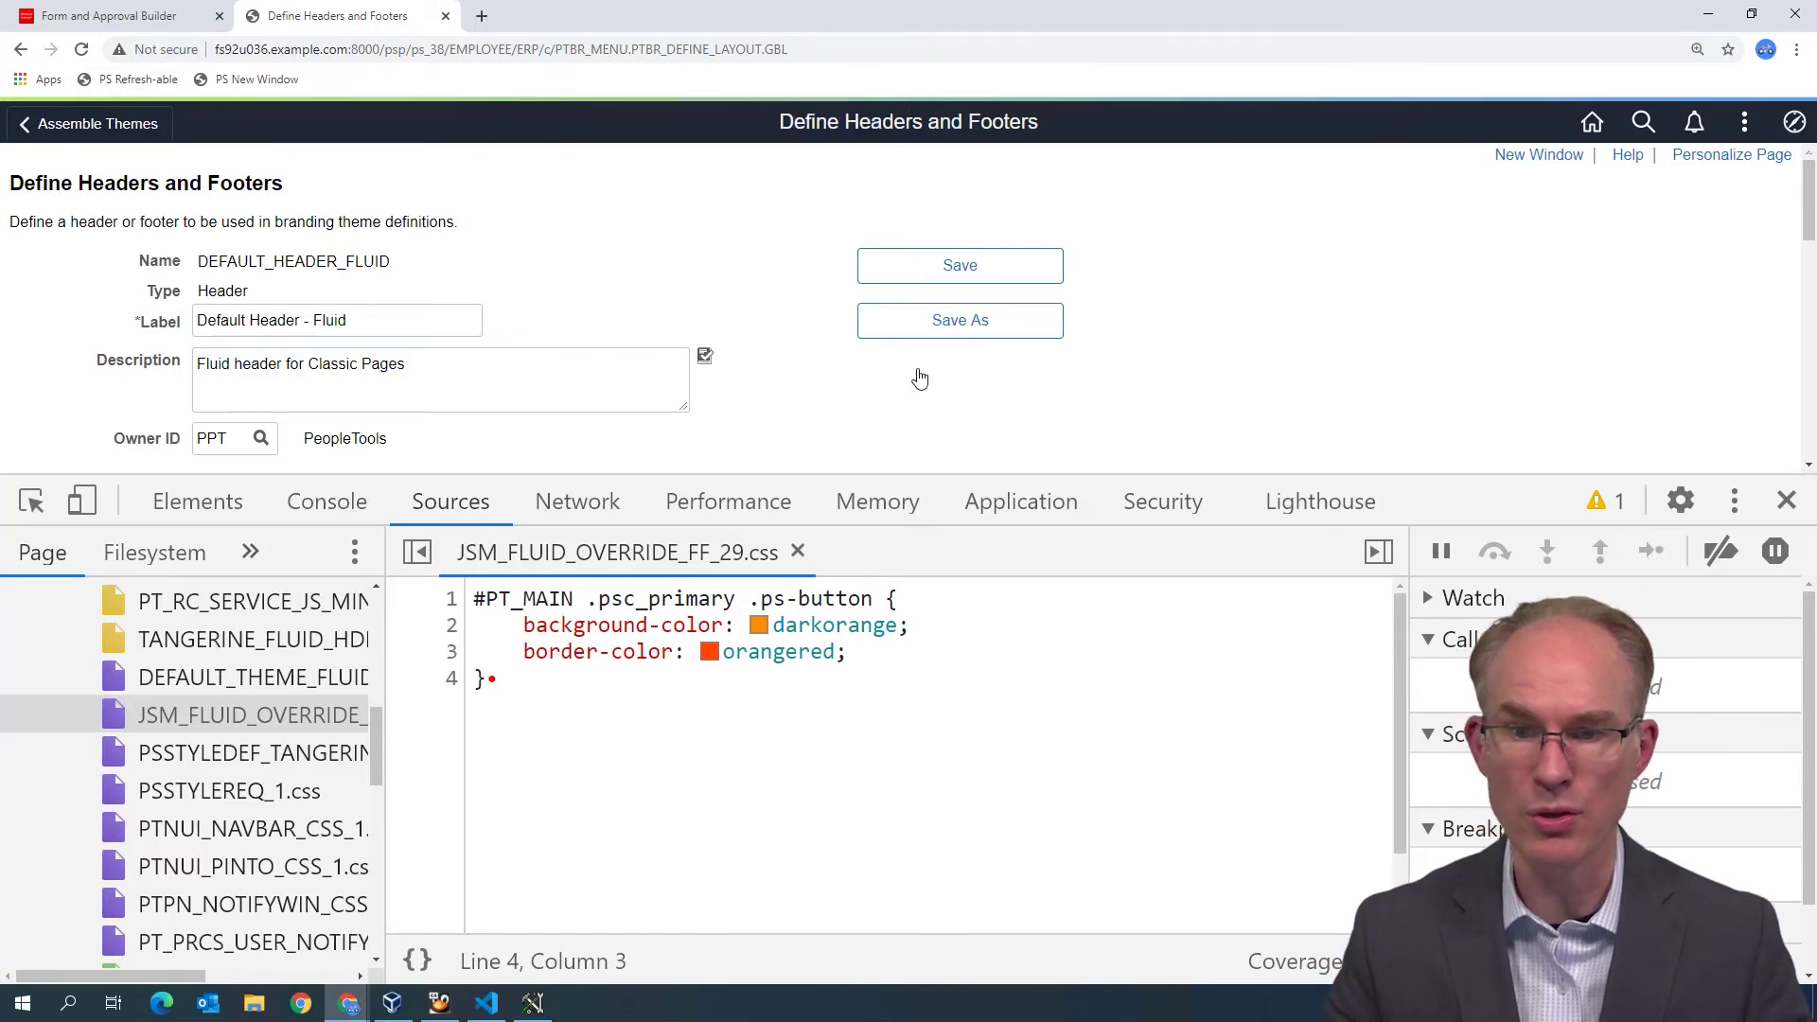
pyautogui.click(115, 81)
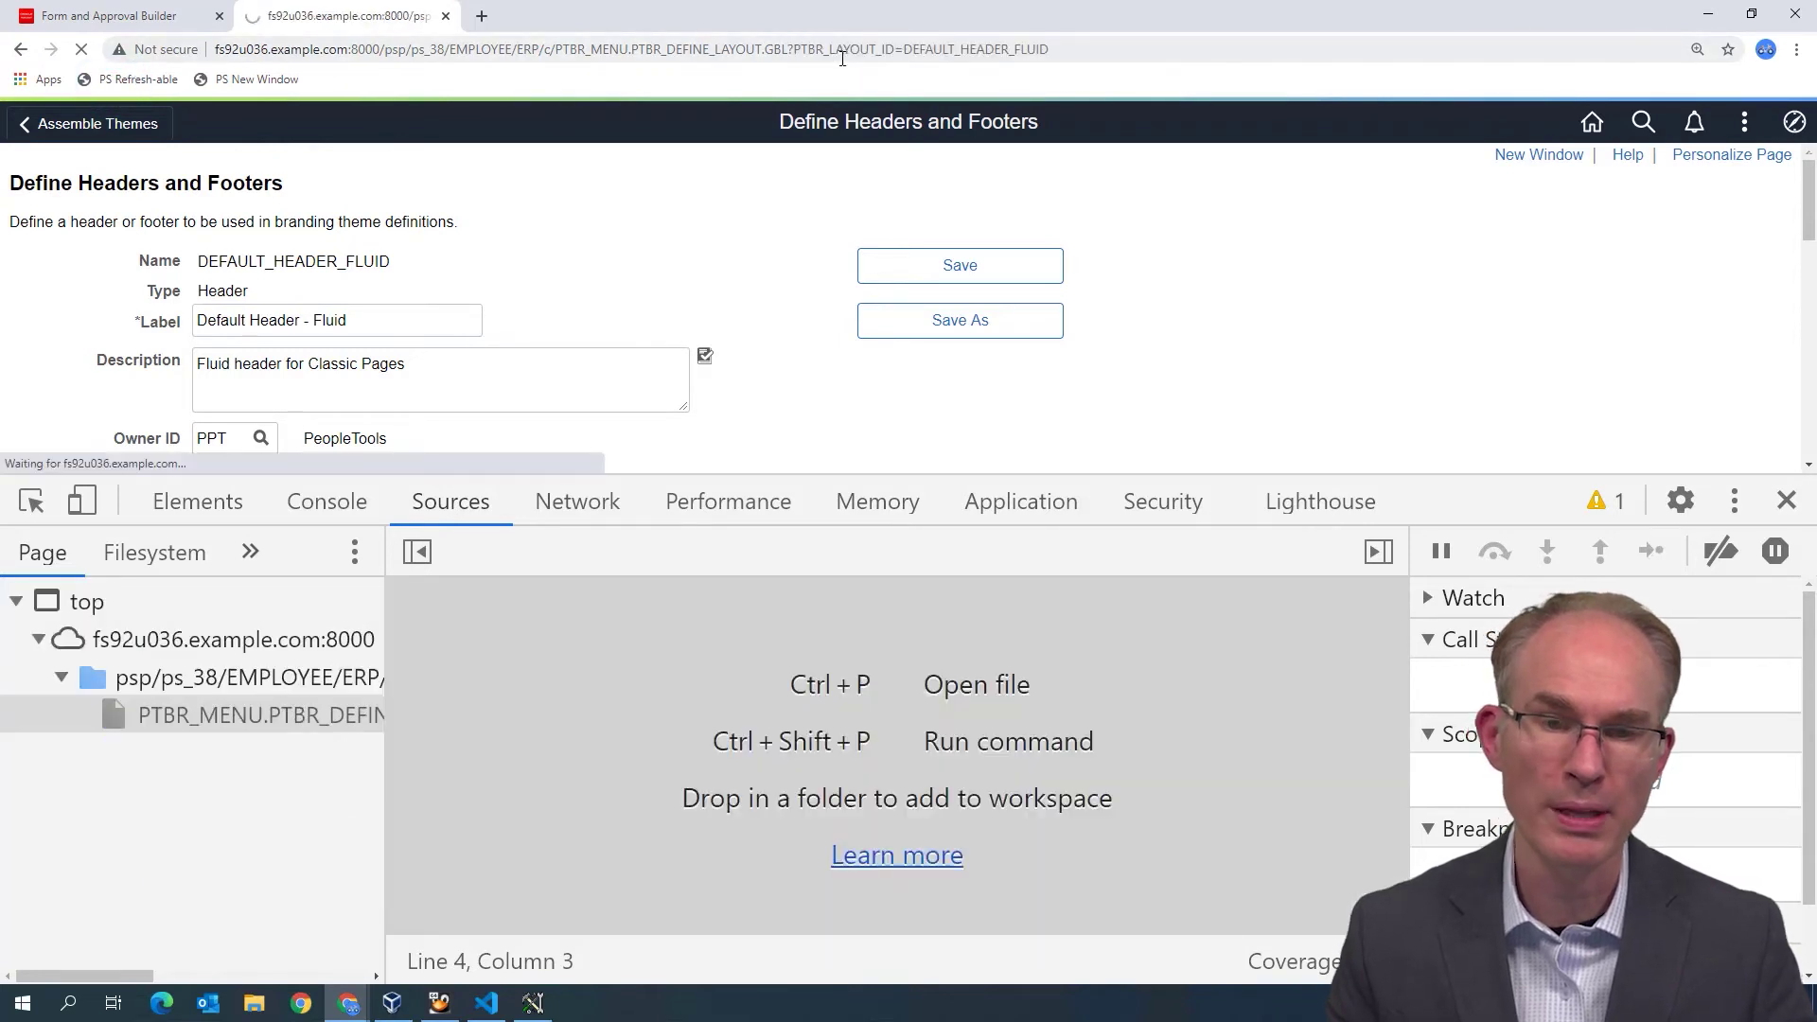
# - Load the header page via /psc/ instead of /psp/, list its cs/ps/cache style sheets, then go back
pyautogui.click(398, 52)
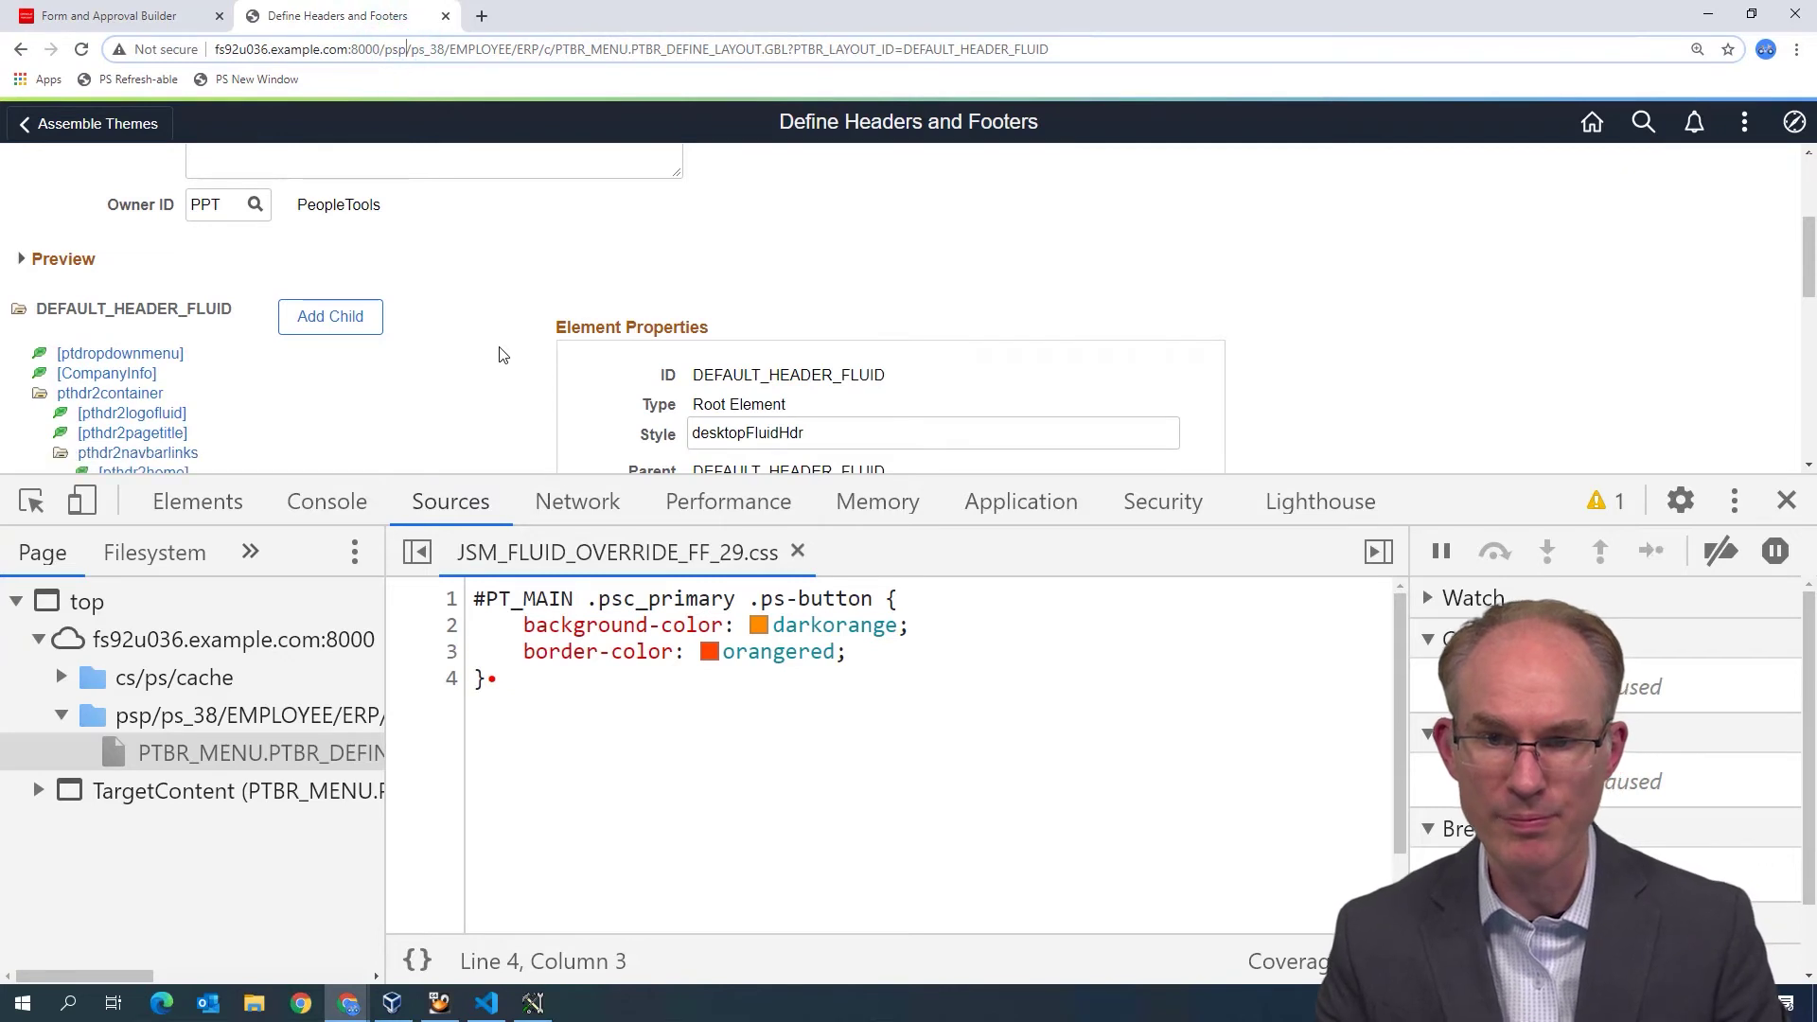
pyautogui.press('BackSpace')
pyautogui.write('c')
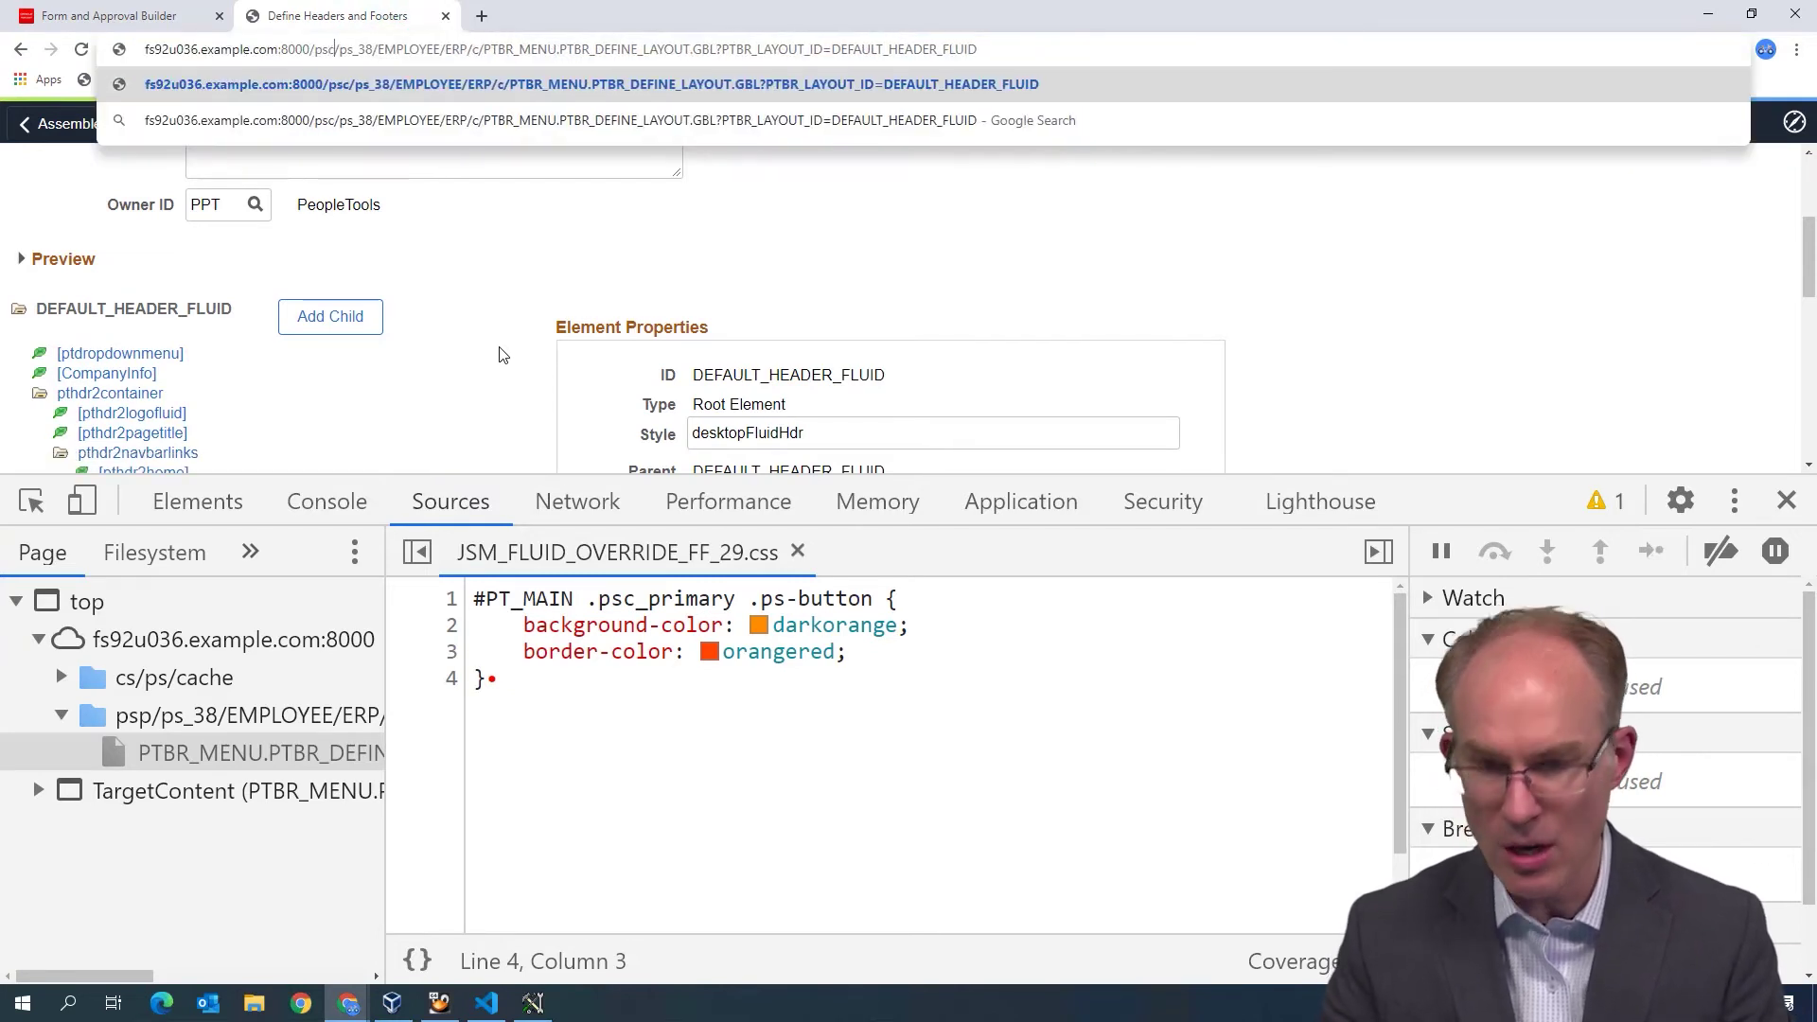
pyautogui.press('Return')
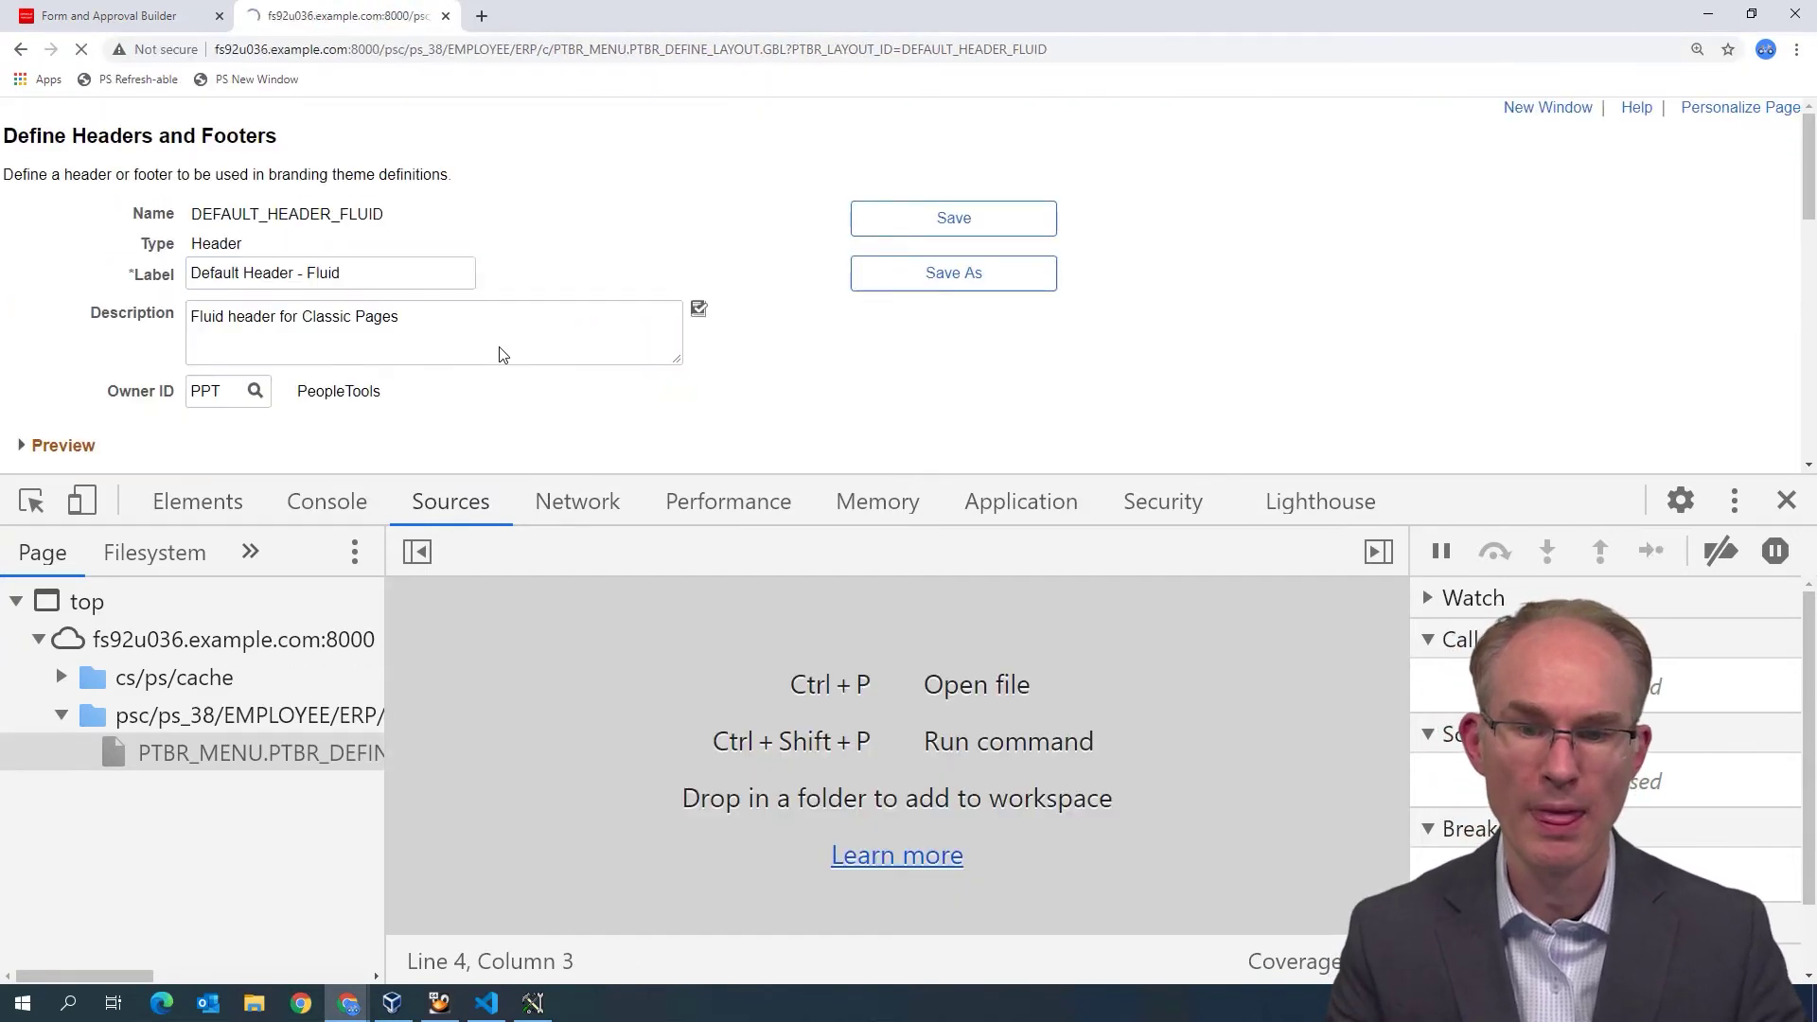
pyautogui.click(62, 678)
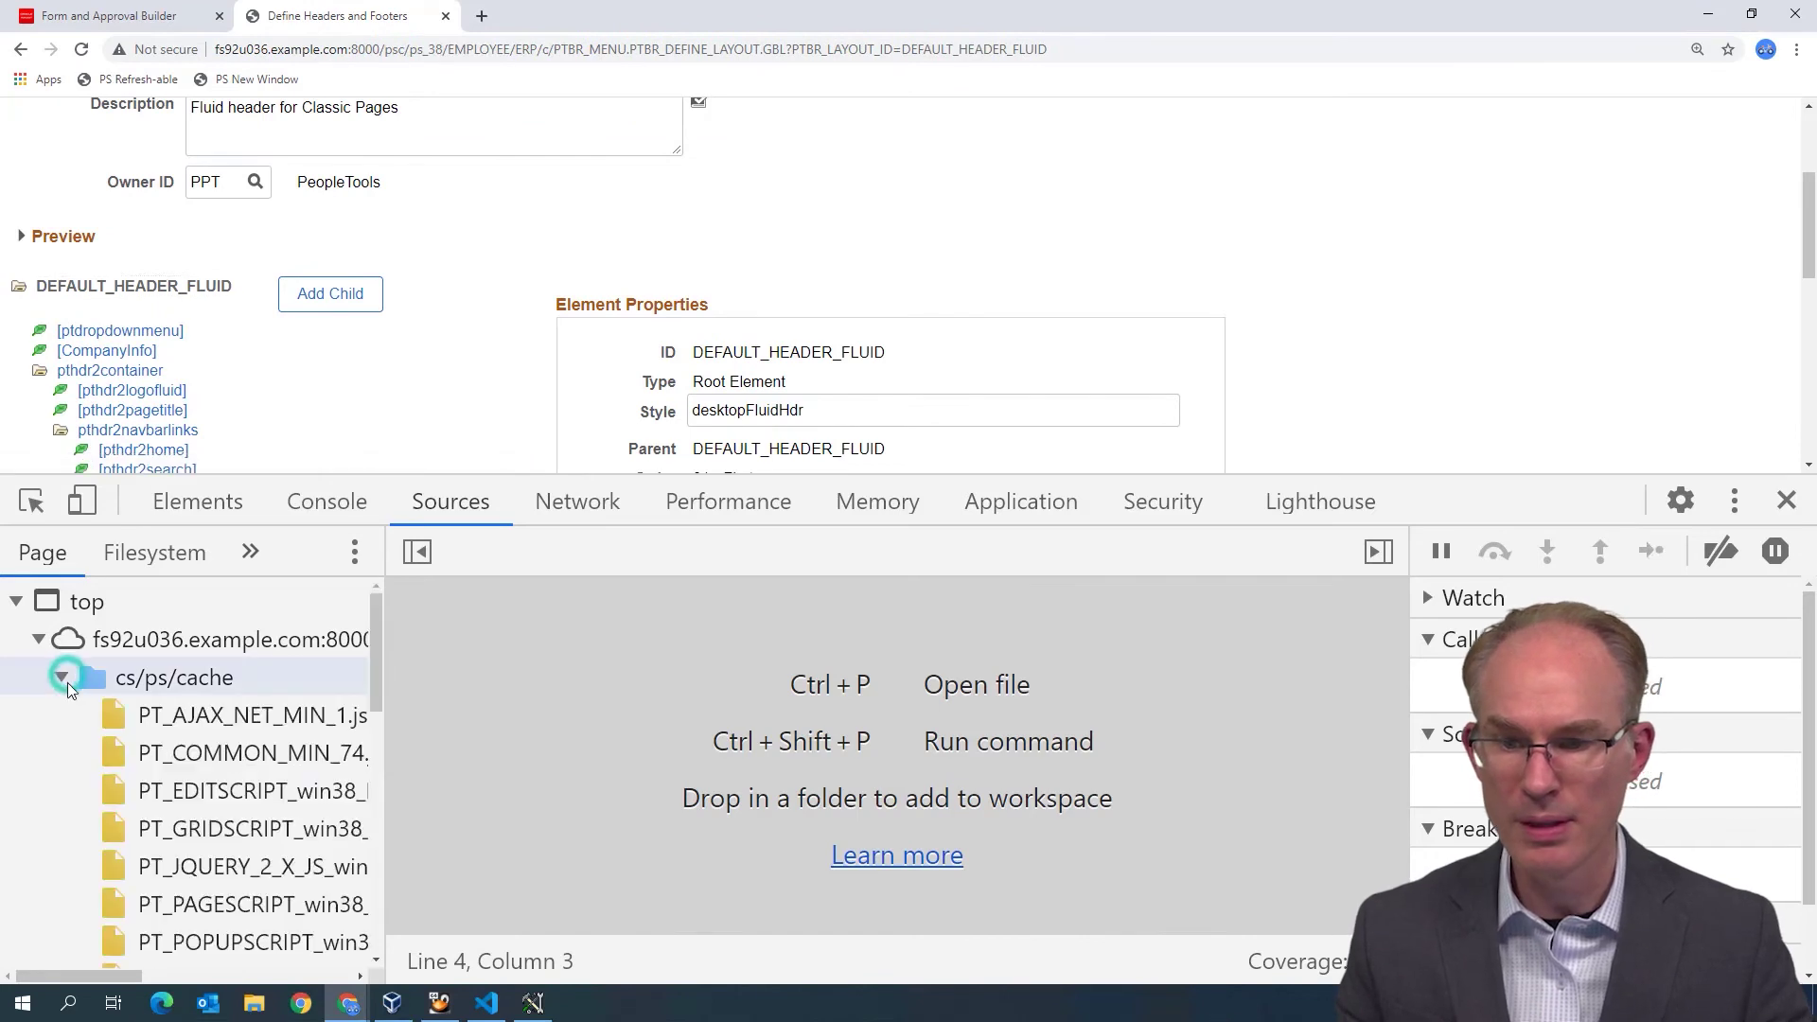
pyautogui.scroll(-3, 152, 748)
pyautogui.scroll(-2, 178, 778)
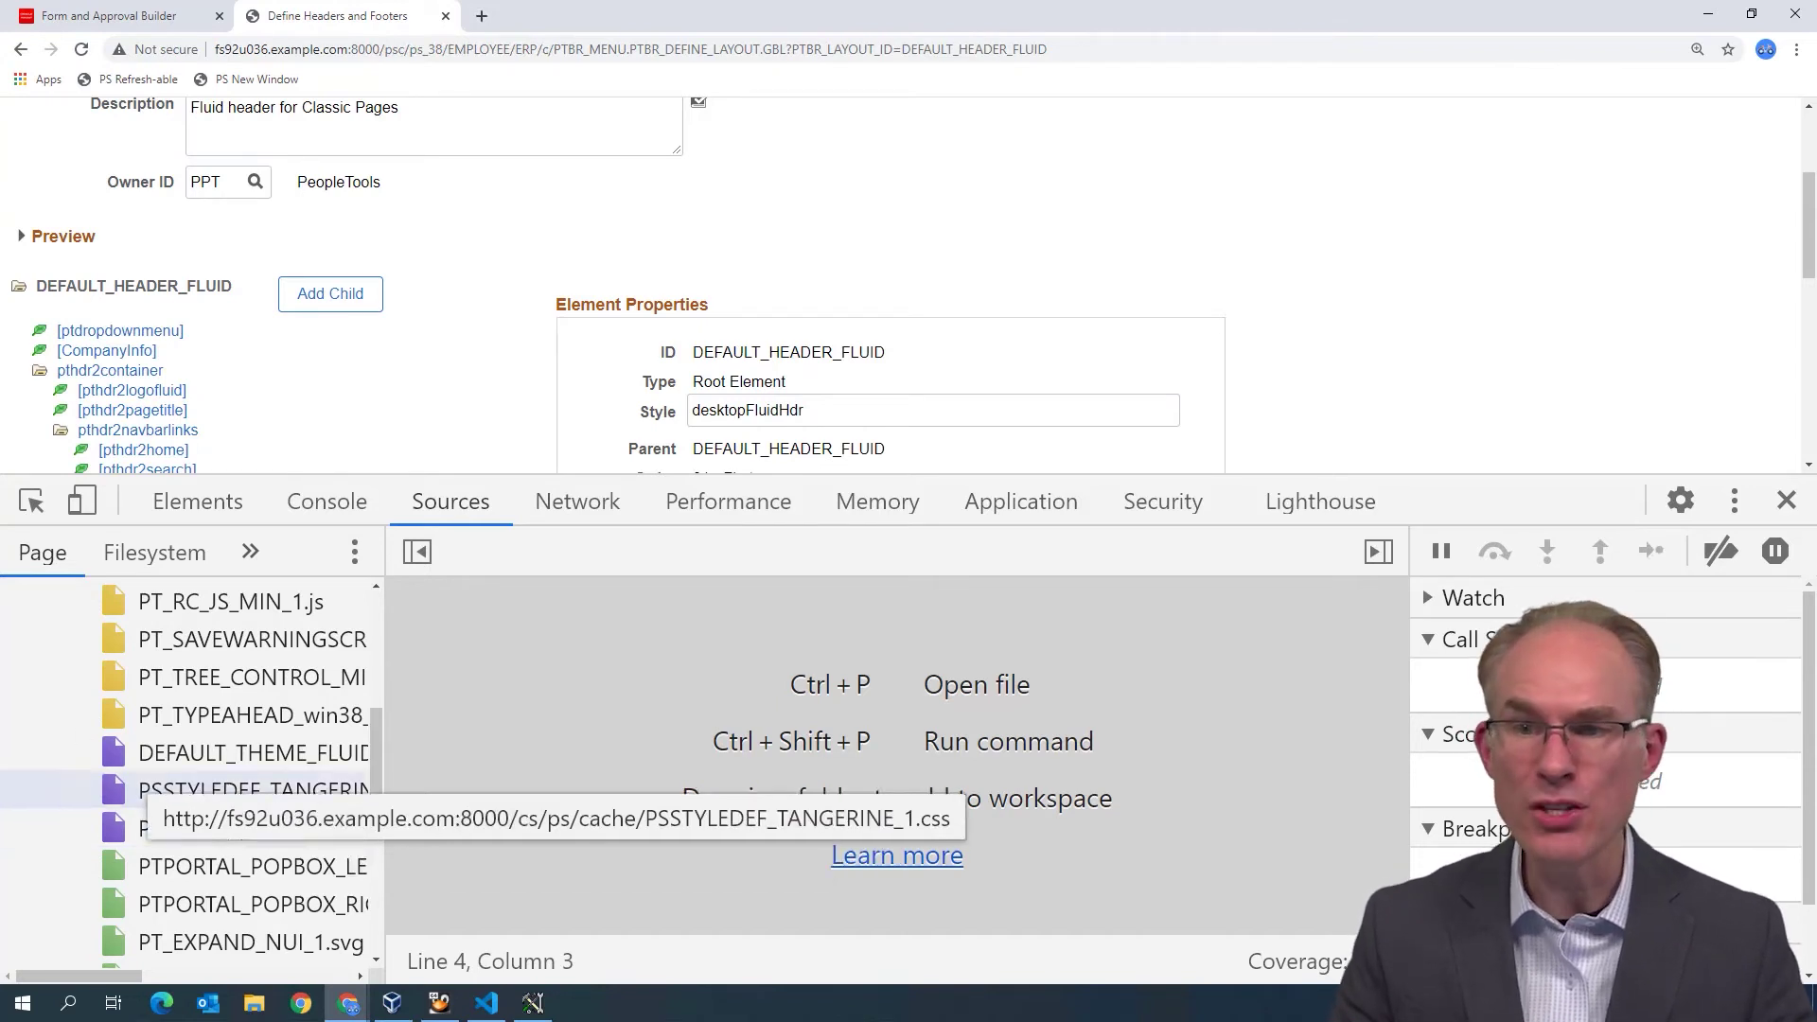
pyautogui.click(20, 49)
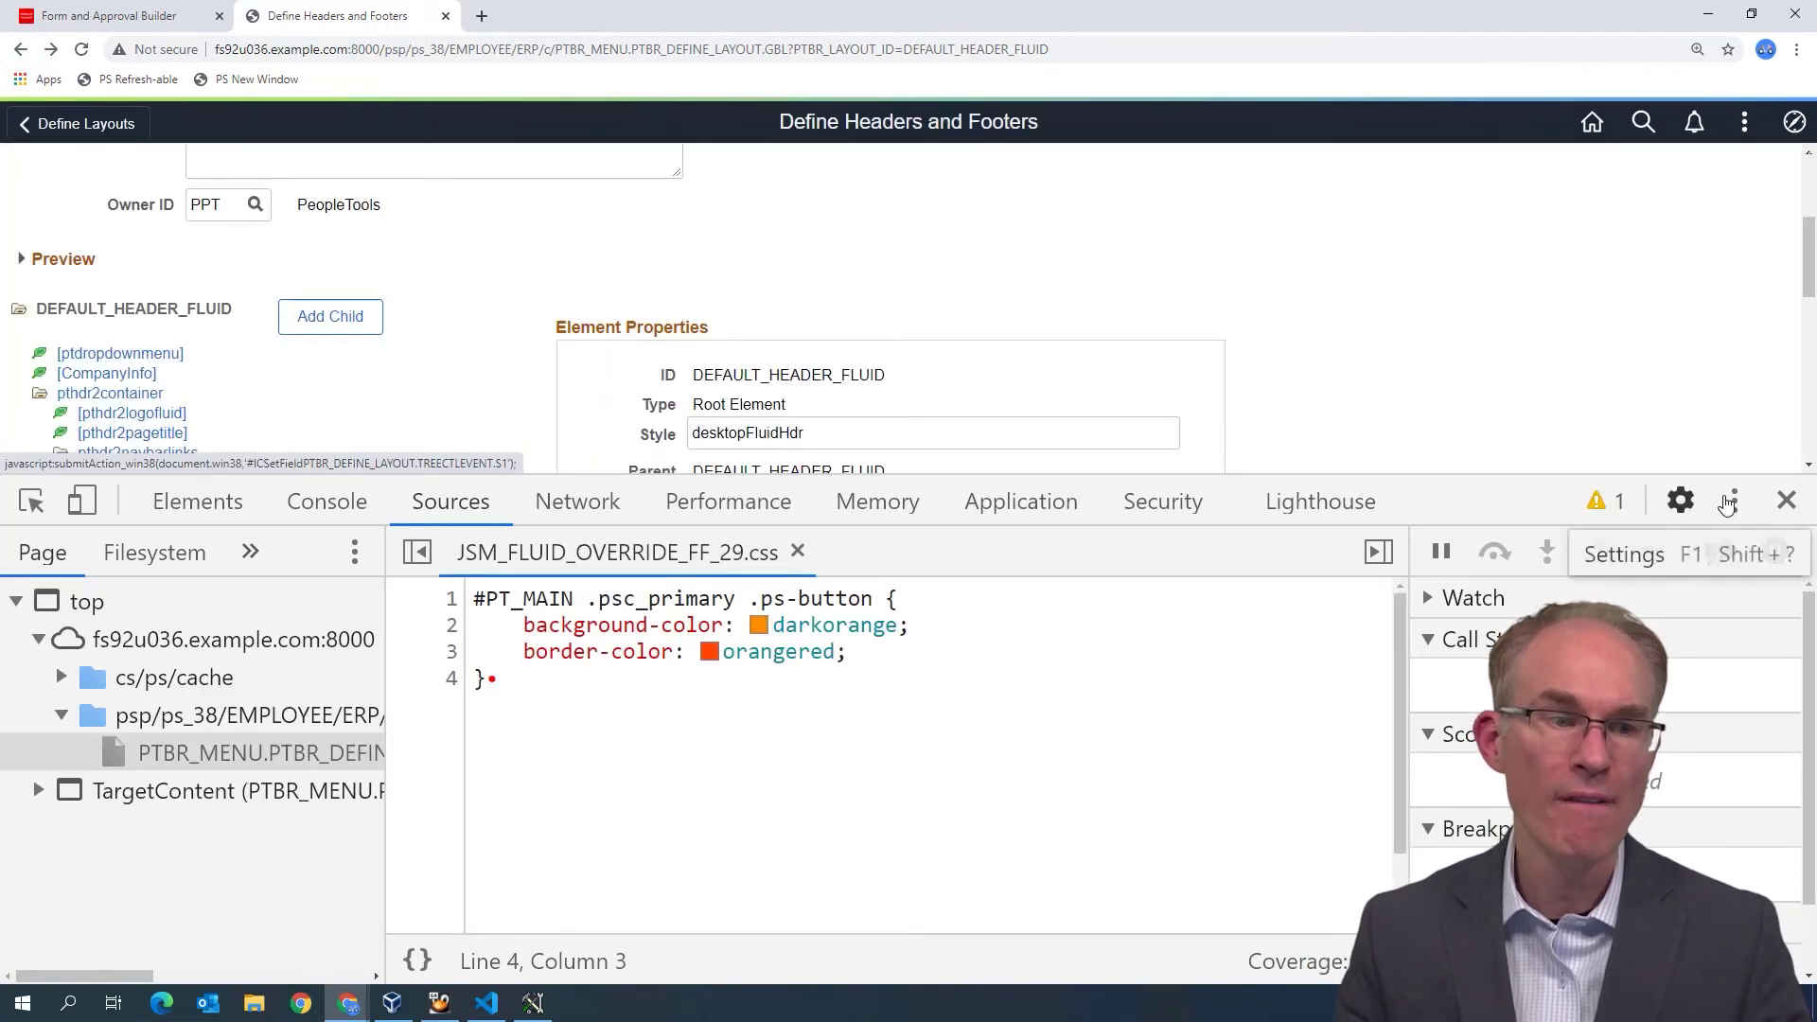
# - Close DevTools and go to Navigator > Branding > Branding System Options
pyautogui.click(1784, 500)
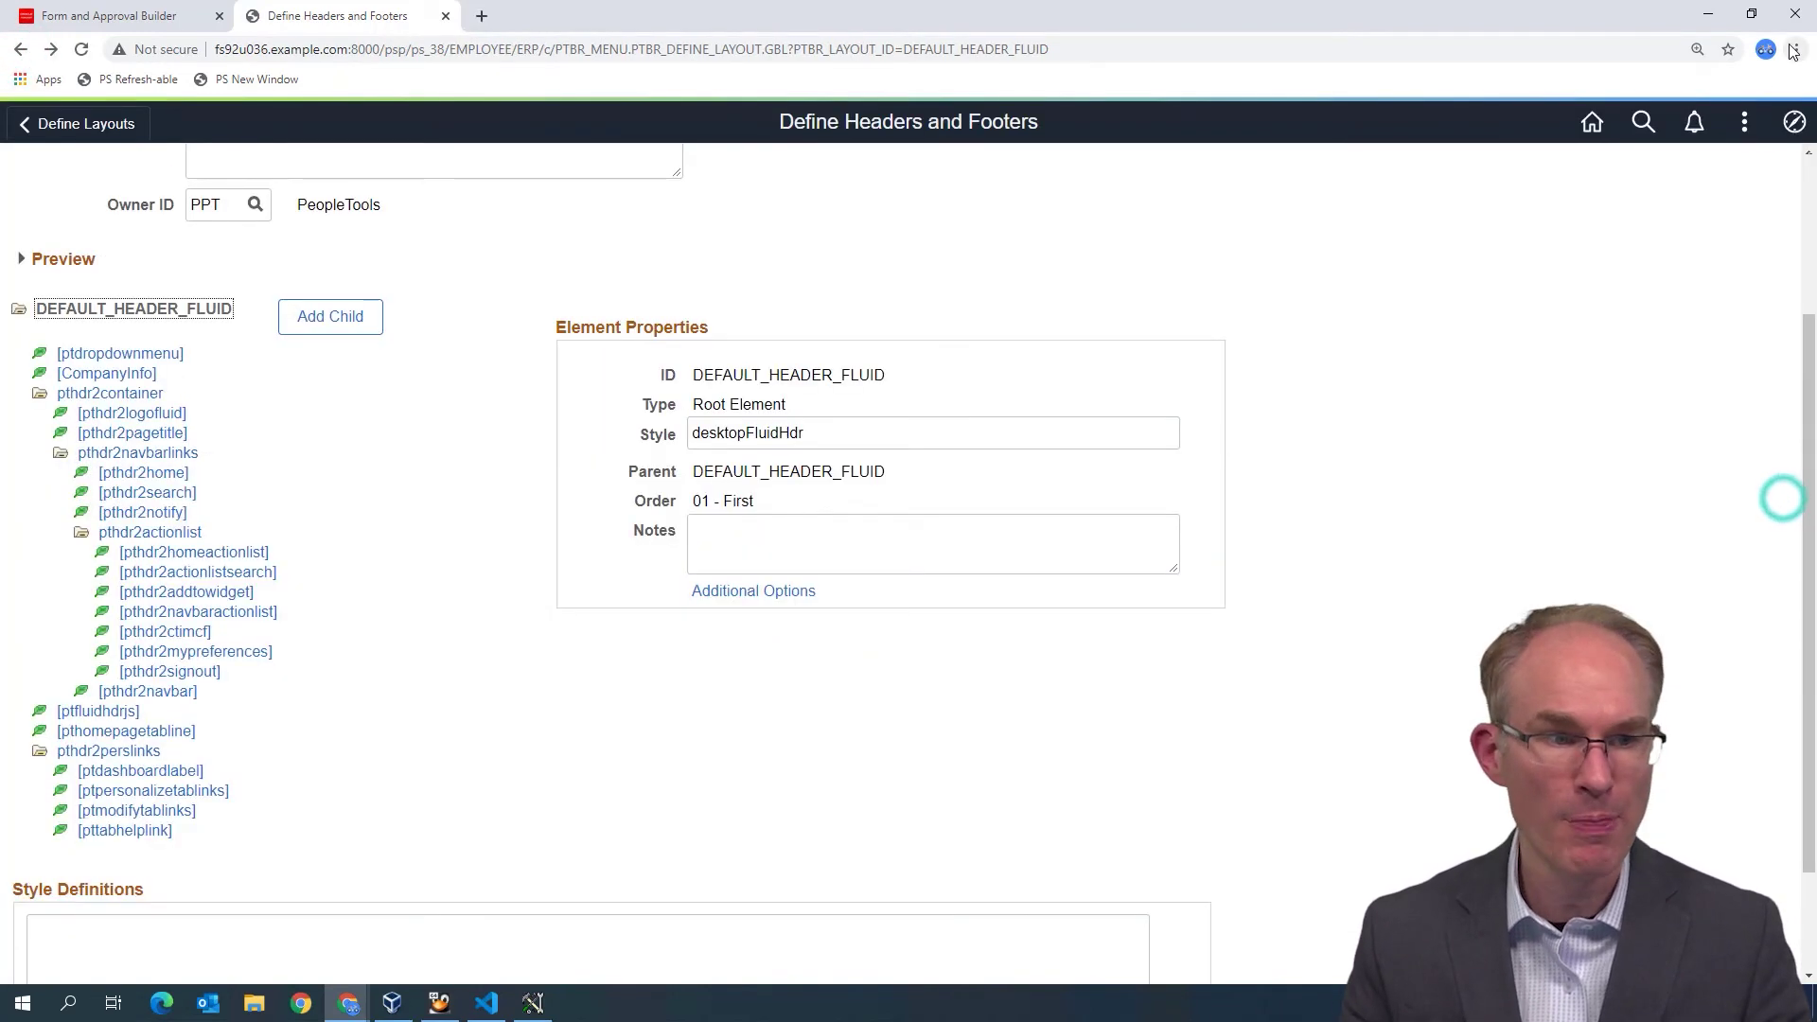
pyautogui.click(1794, 121)
pyautogui.click(1758, 451)
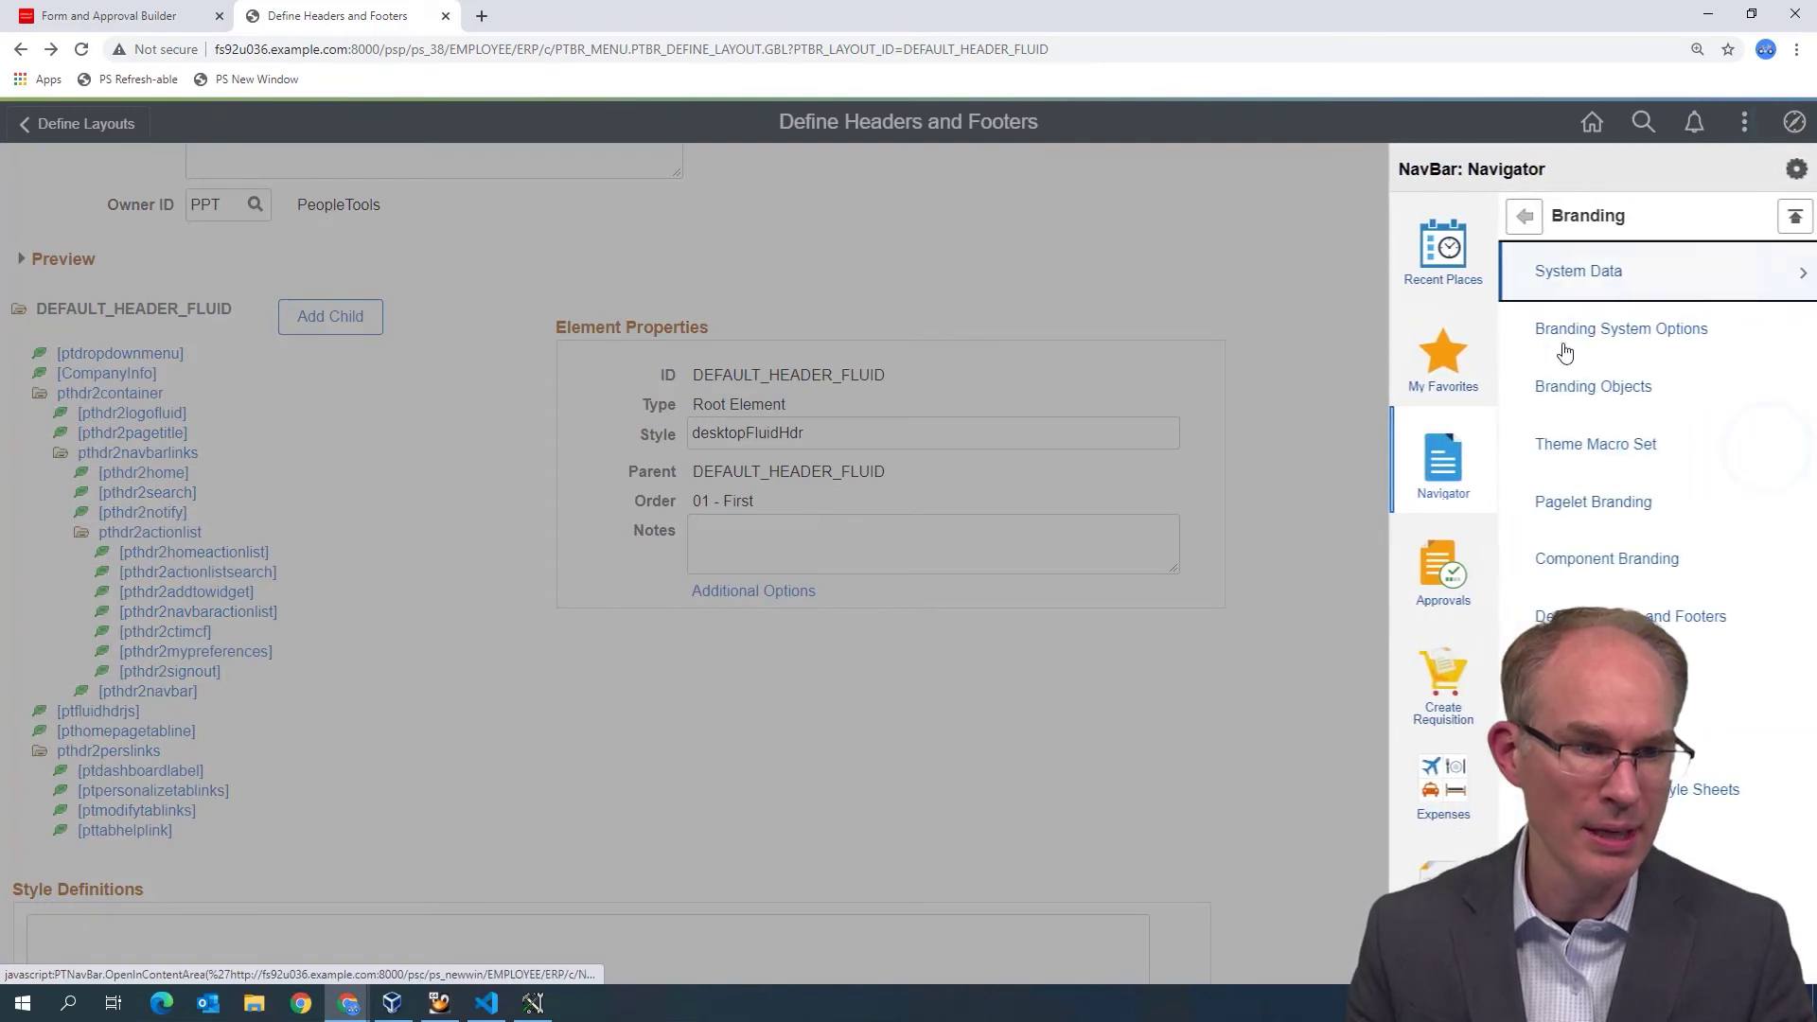
pyautogui.click(1622, 328)
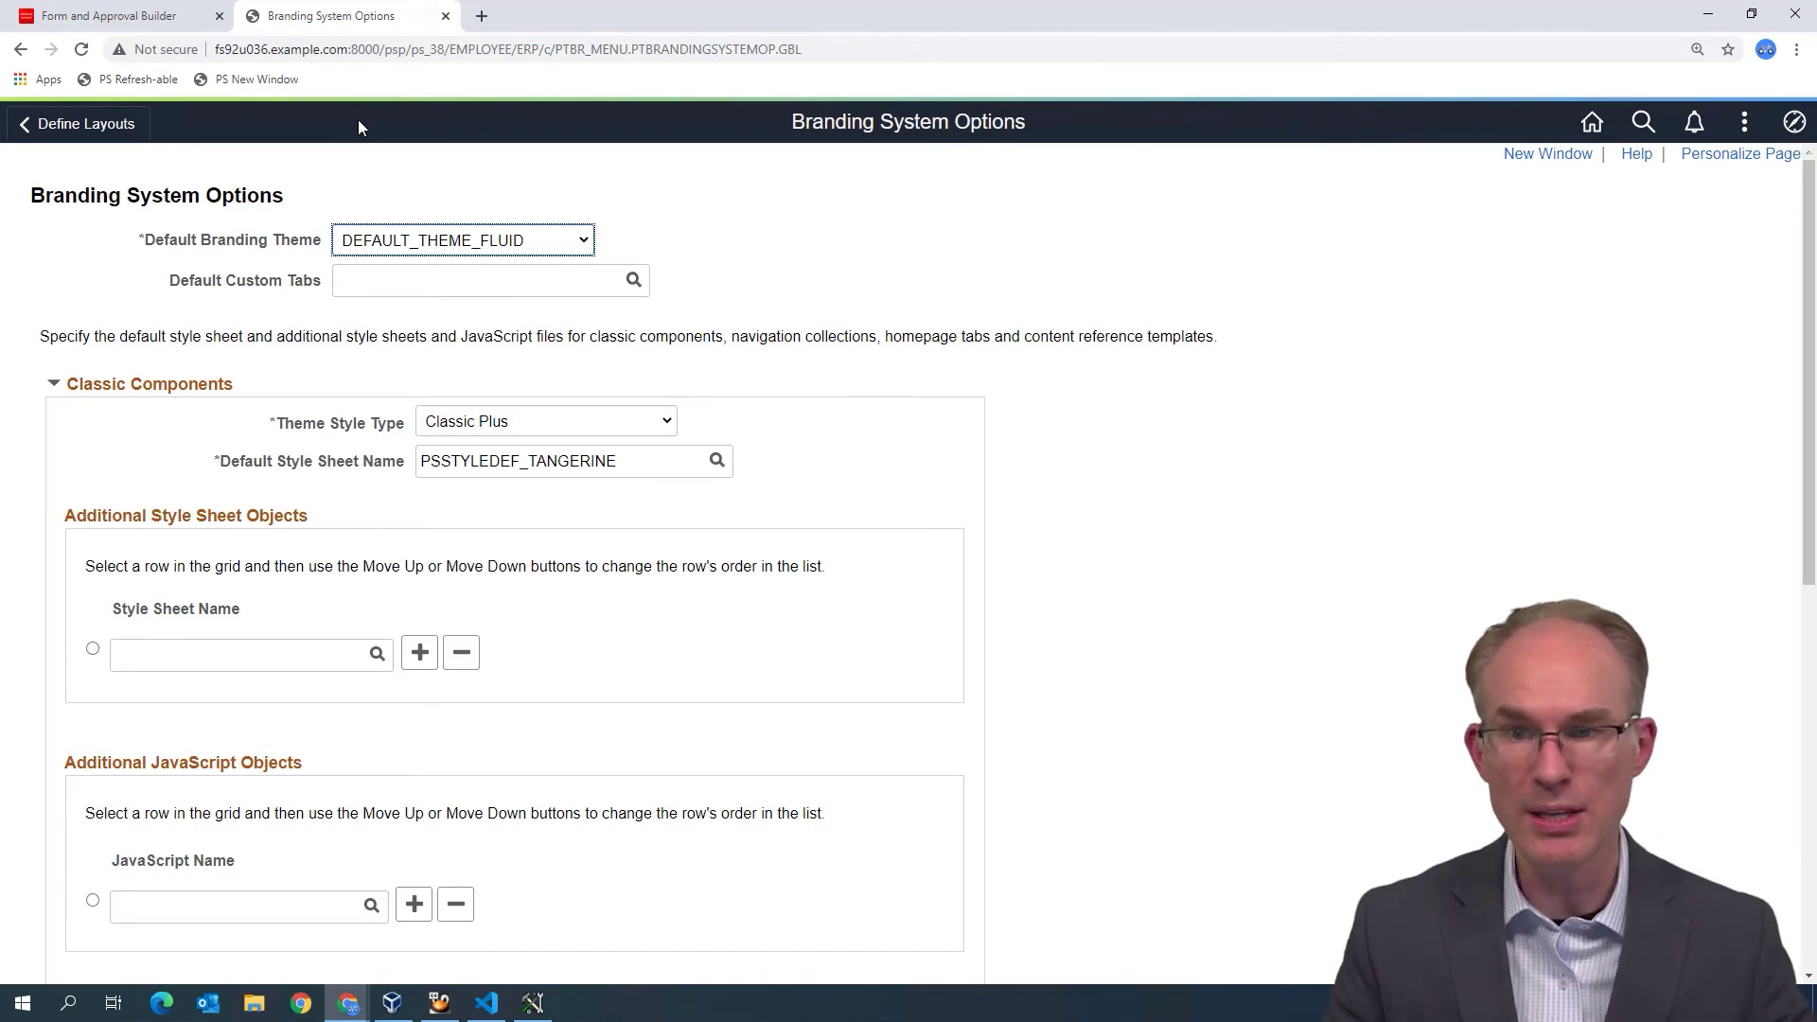
# - Search Branding > Assemble Themes and open the DEFAULT_THEME_FLUID theme
pyautogui.click(1791, 122)
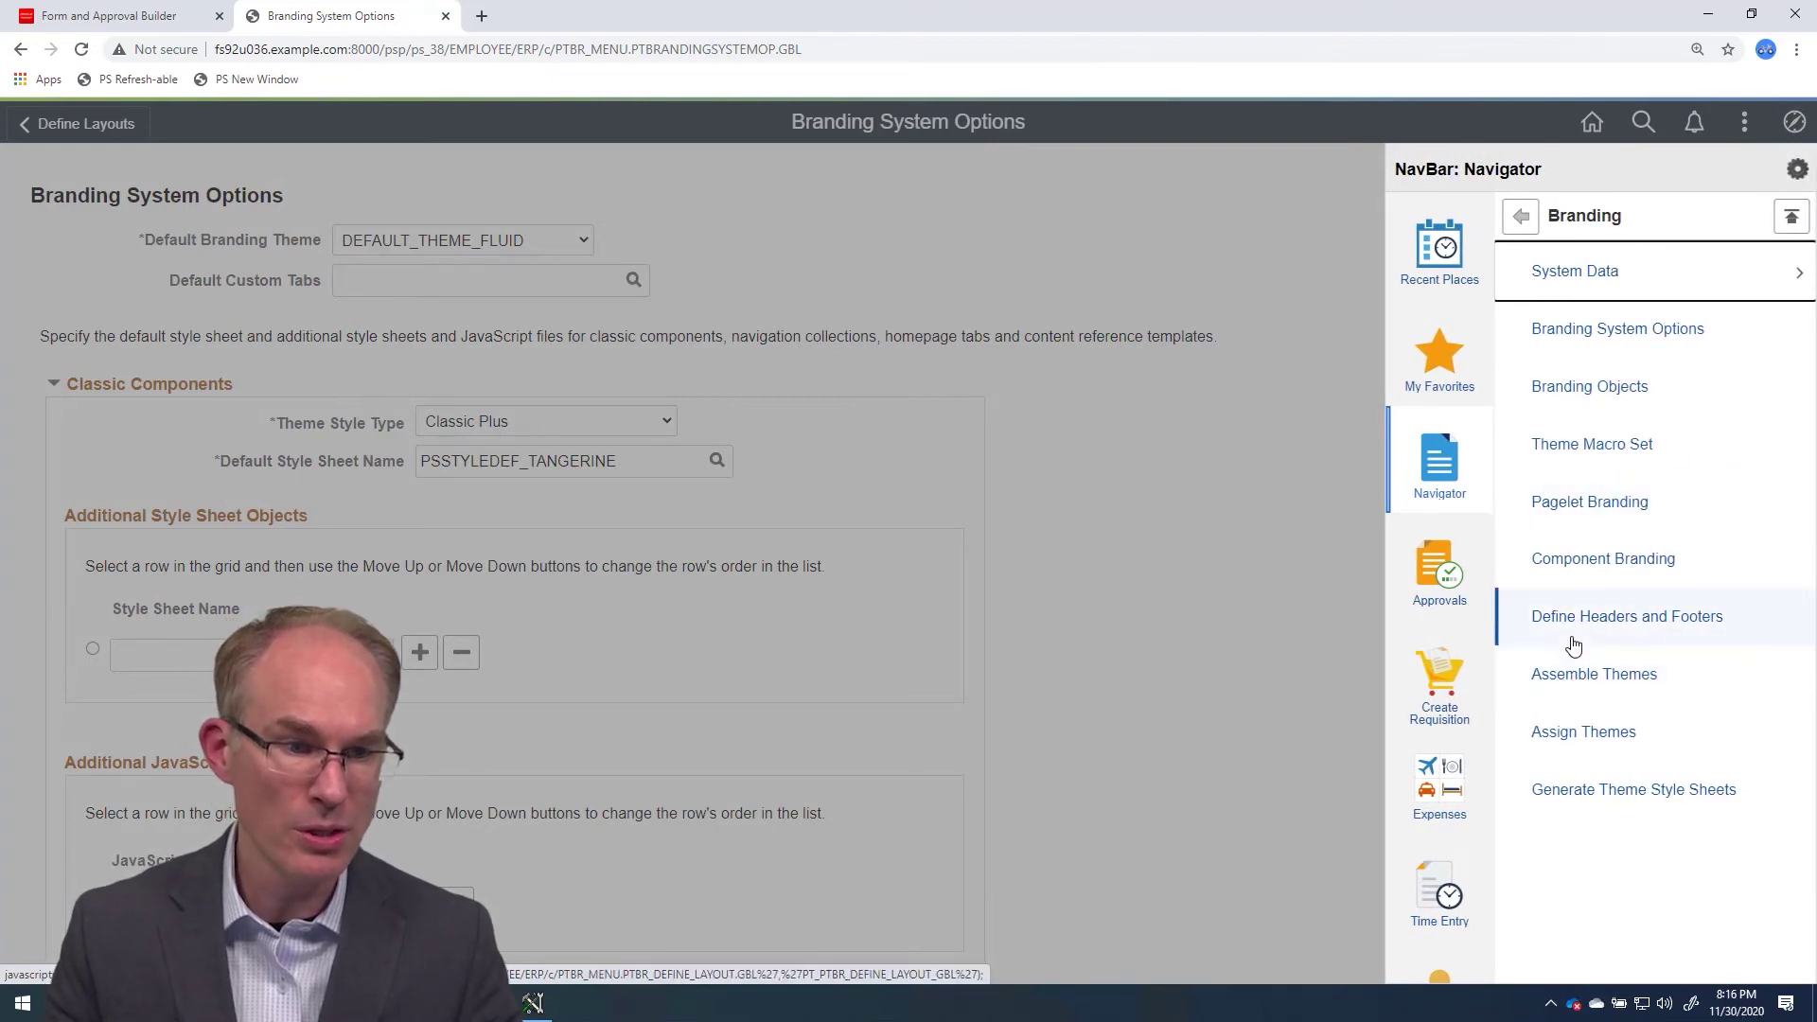
pyautogui.click(1578, 675)
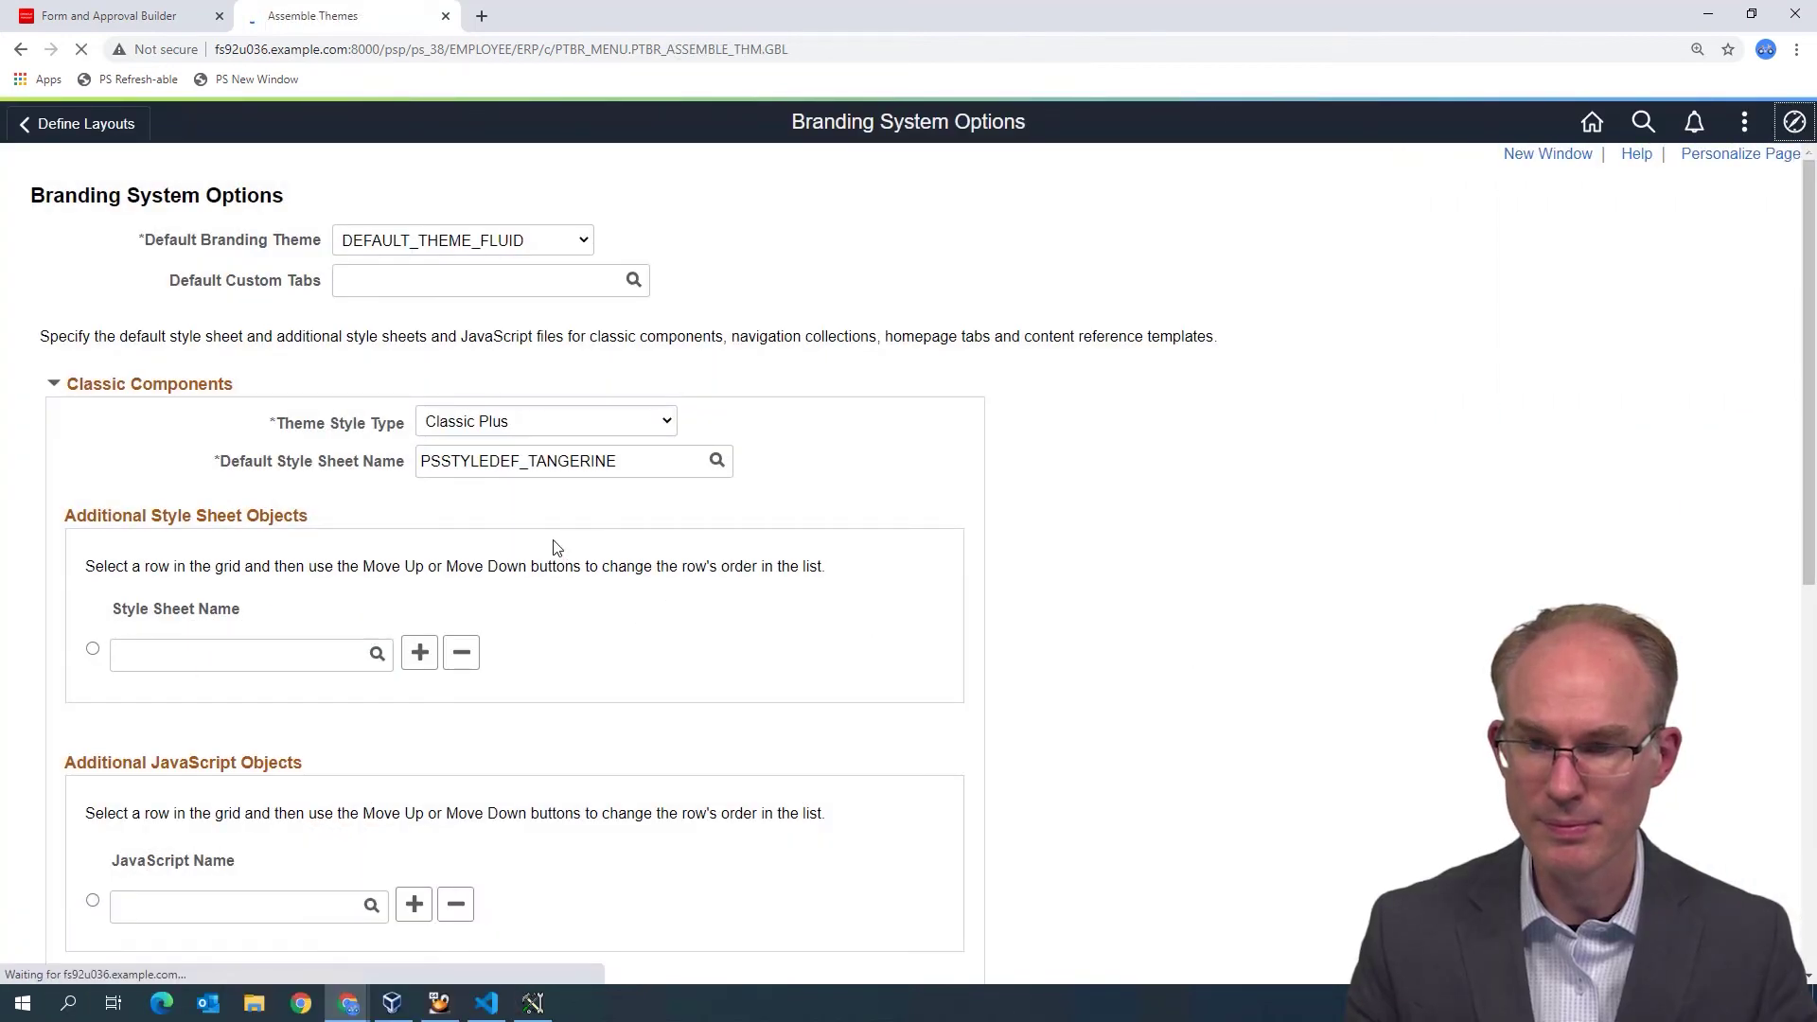
pyautogui.click(32, 546)
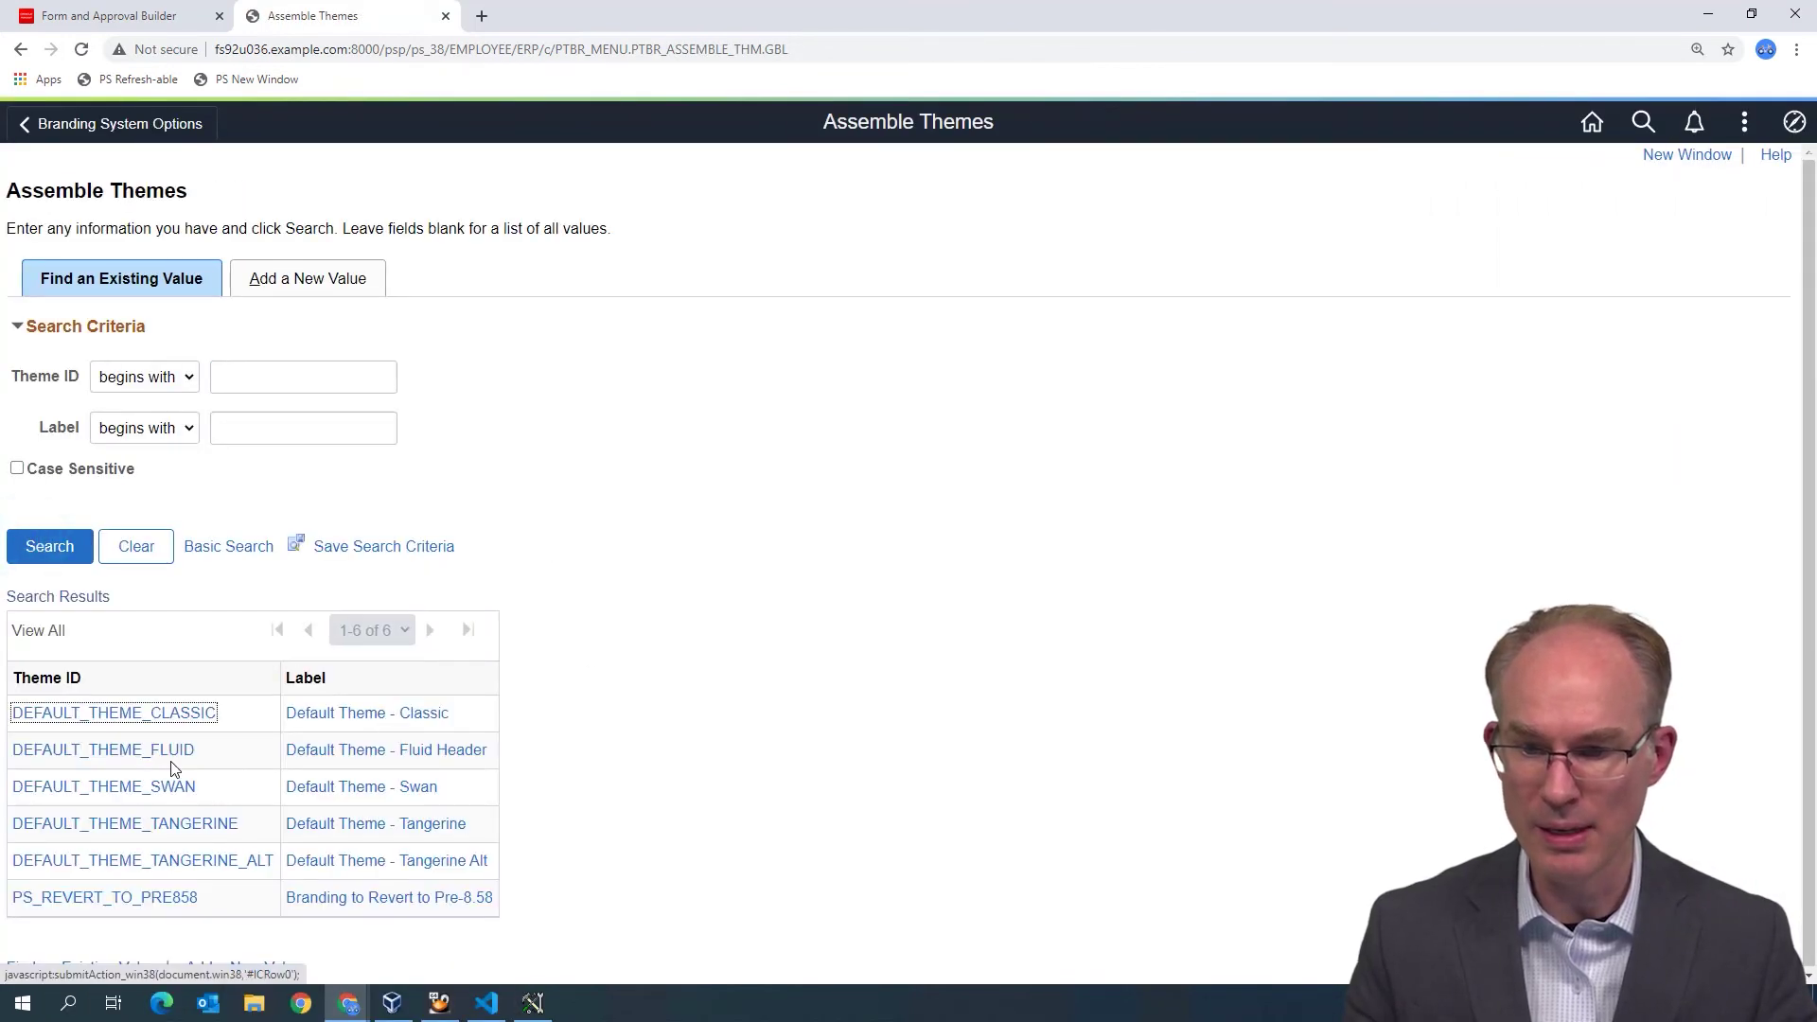
pyautogui.click(139, 750)
# - Reload My Forms to check the button style, close DevTools, and return to Assemble Themes
pyautogui.click(132, 19)
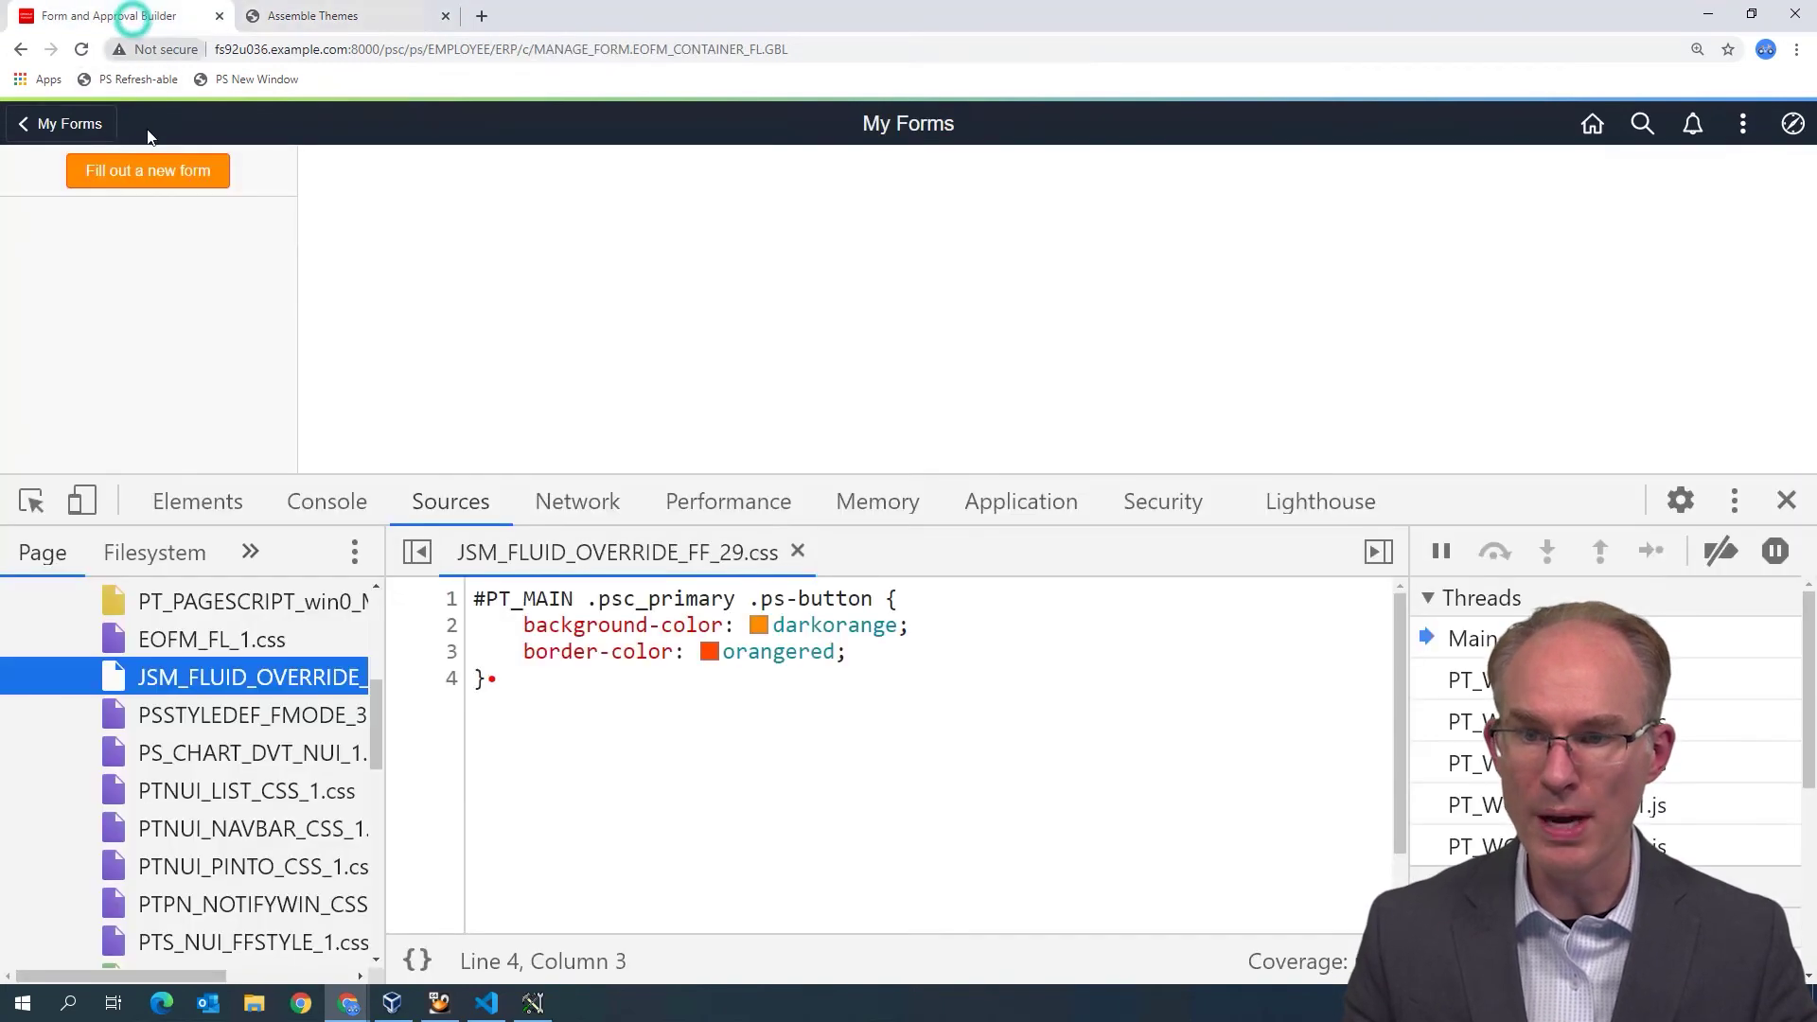
pyautogui.click(82, 49)
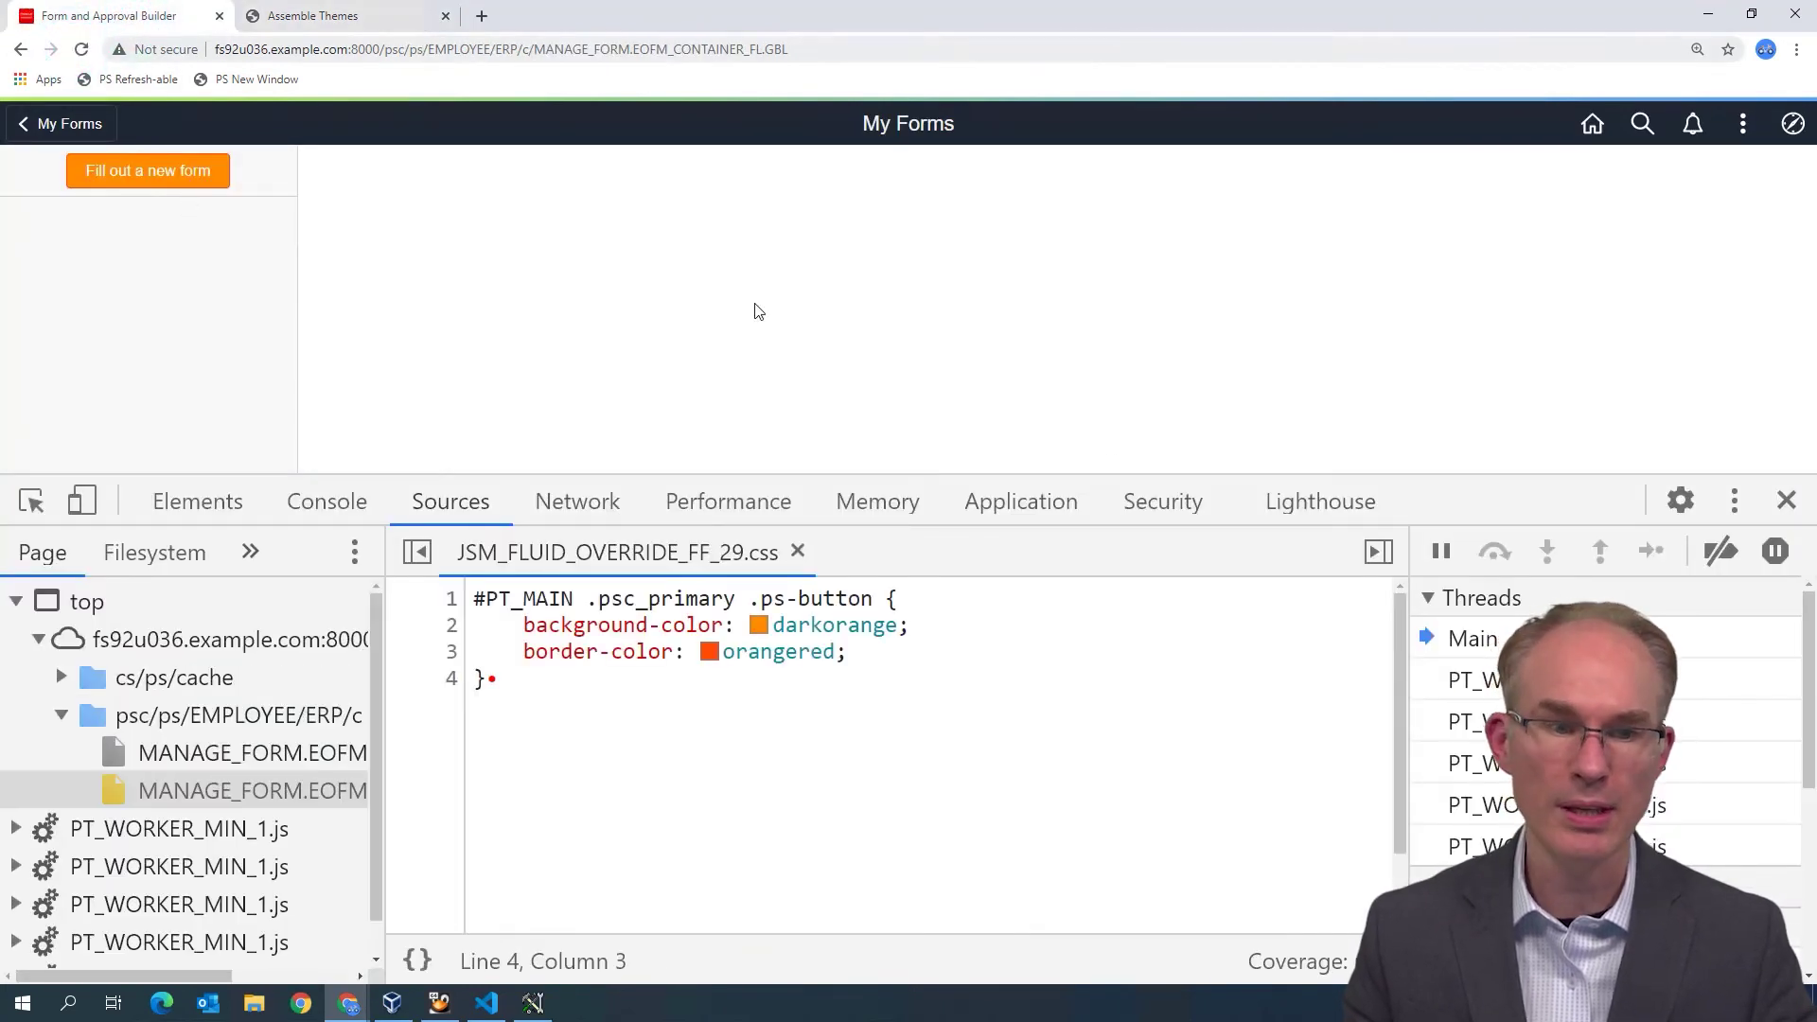
pyautogui.click(1786, 500)
pyautogui.click(305, 17)
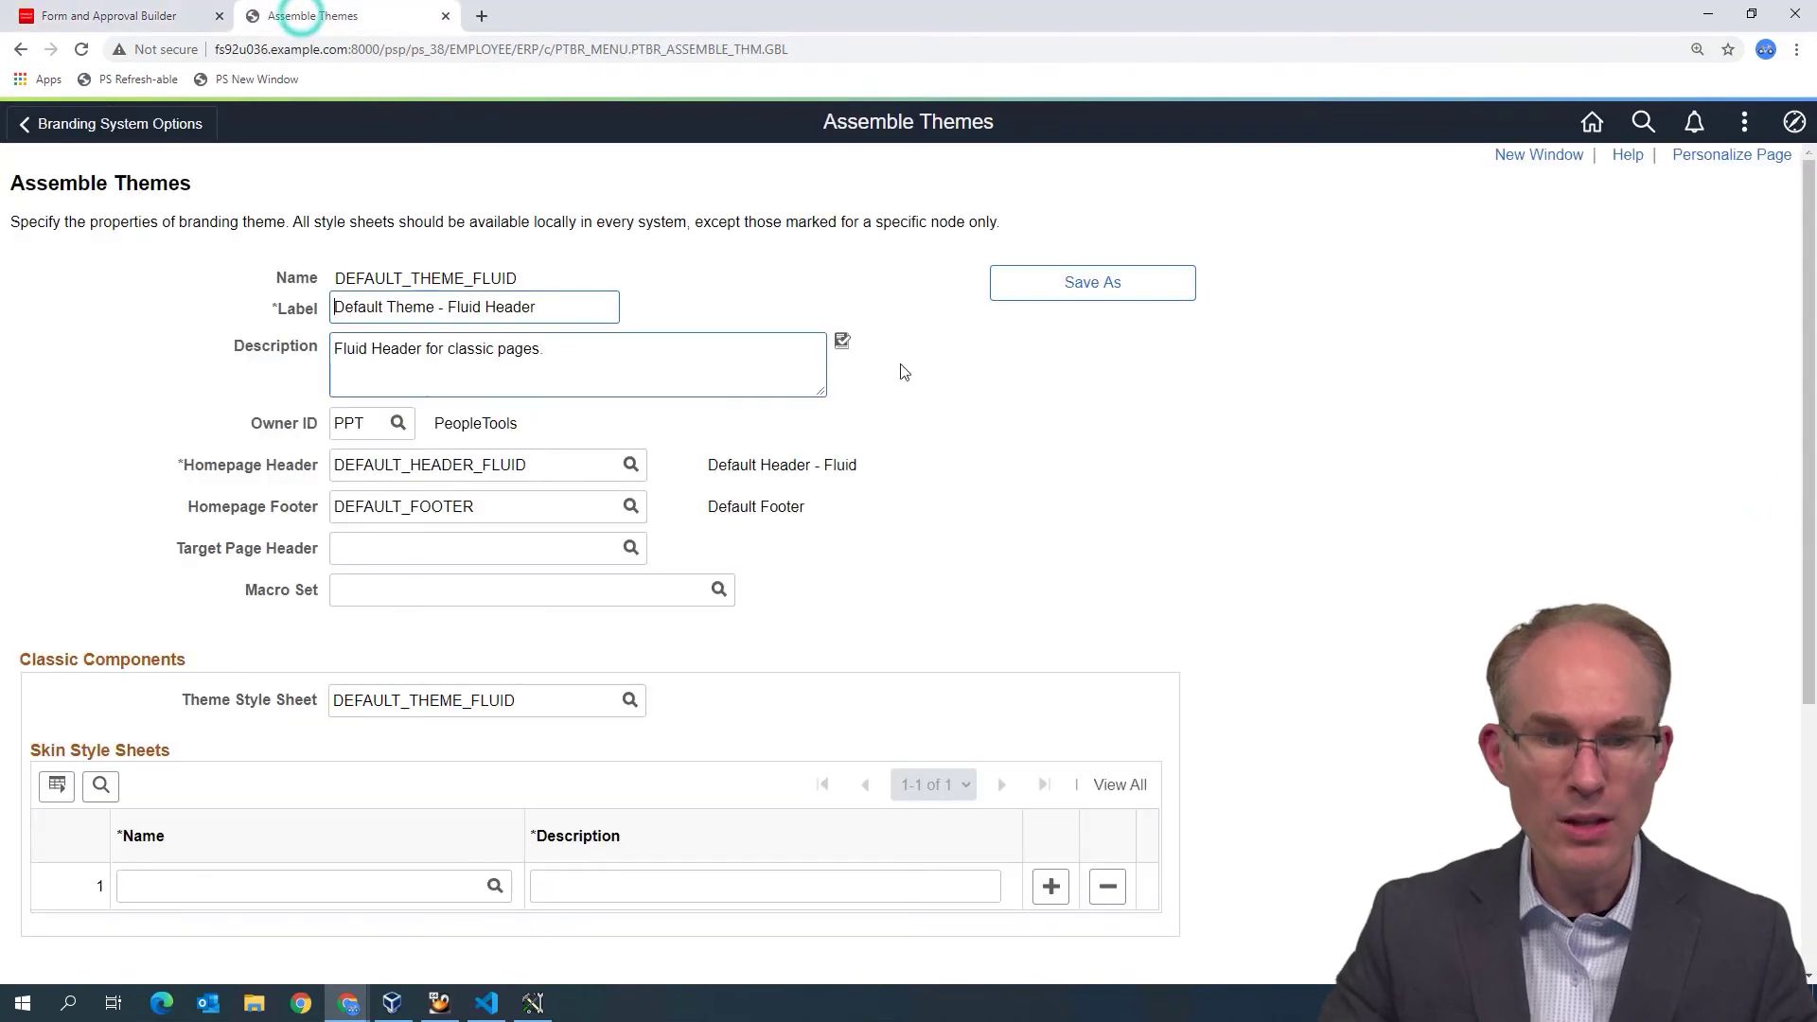
# - Open PeopleSoft in a new tab and bring up the Branding navigator there
pyautogui.click(1794, 125)
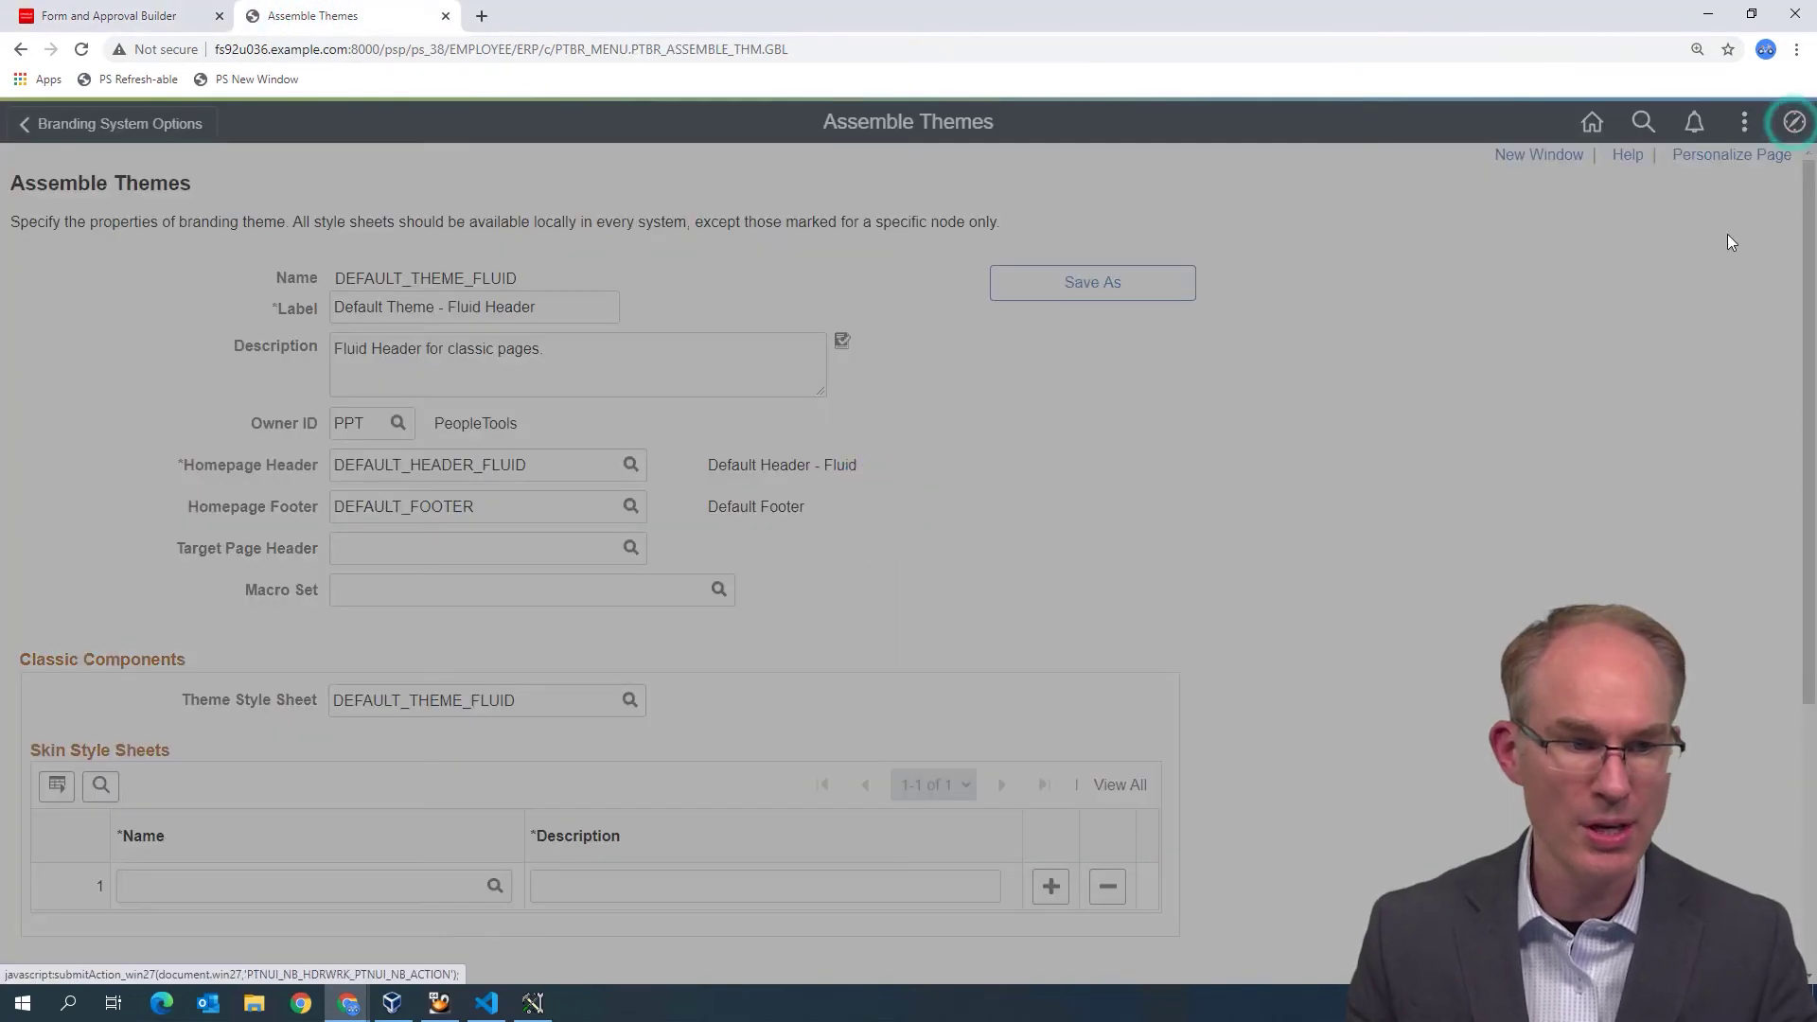
pyautogui.click(1307, 449)
pyautogui.click(232, 82)
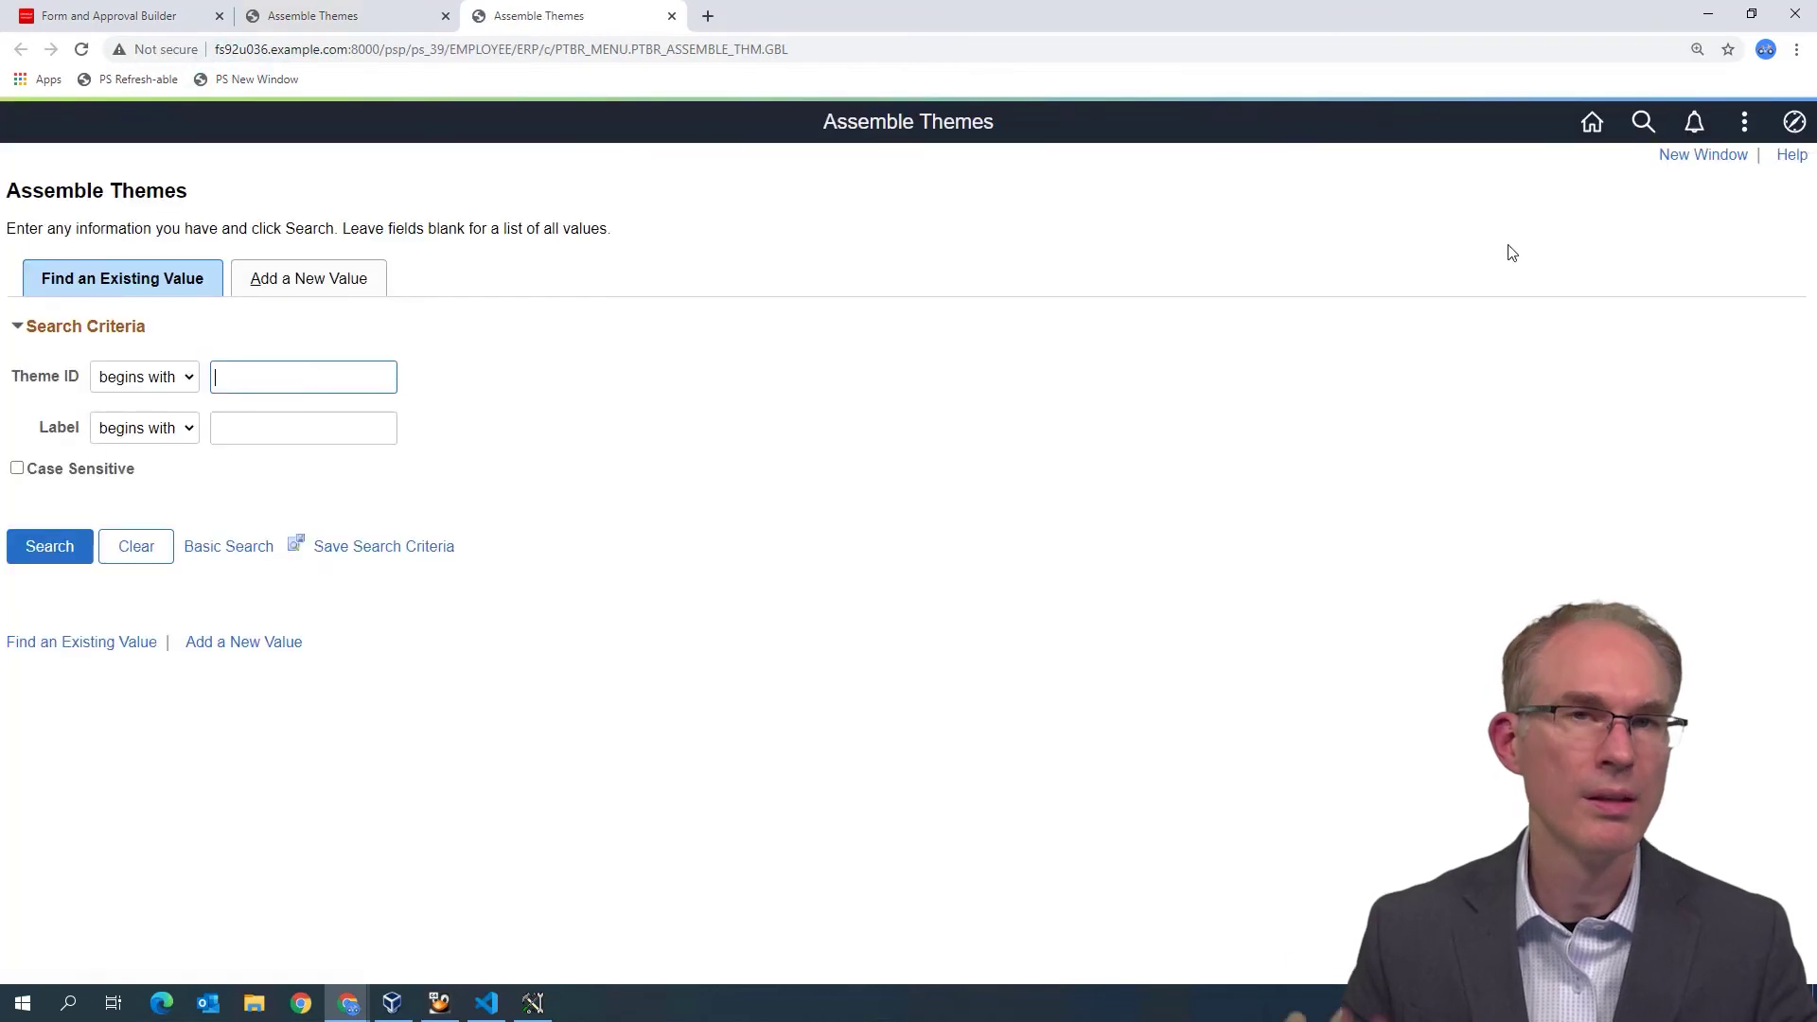
pyautogui.click(1803, 125)
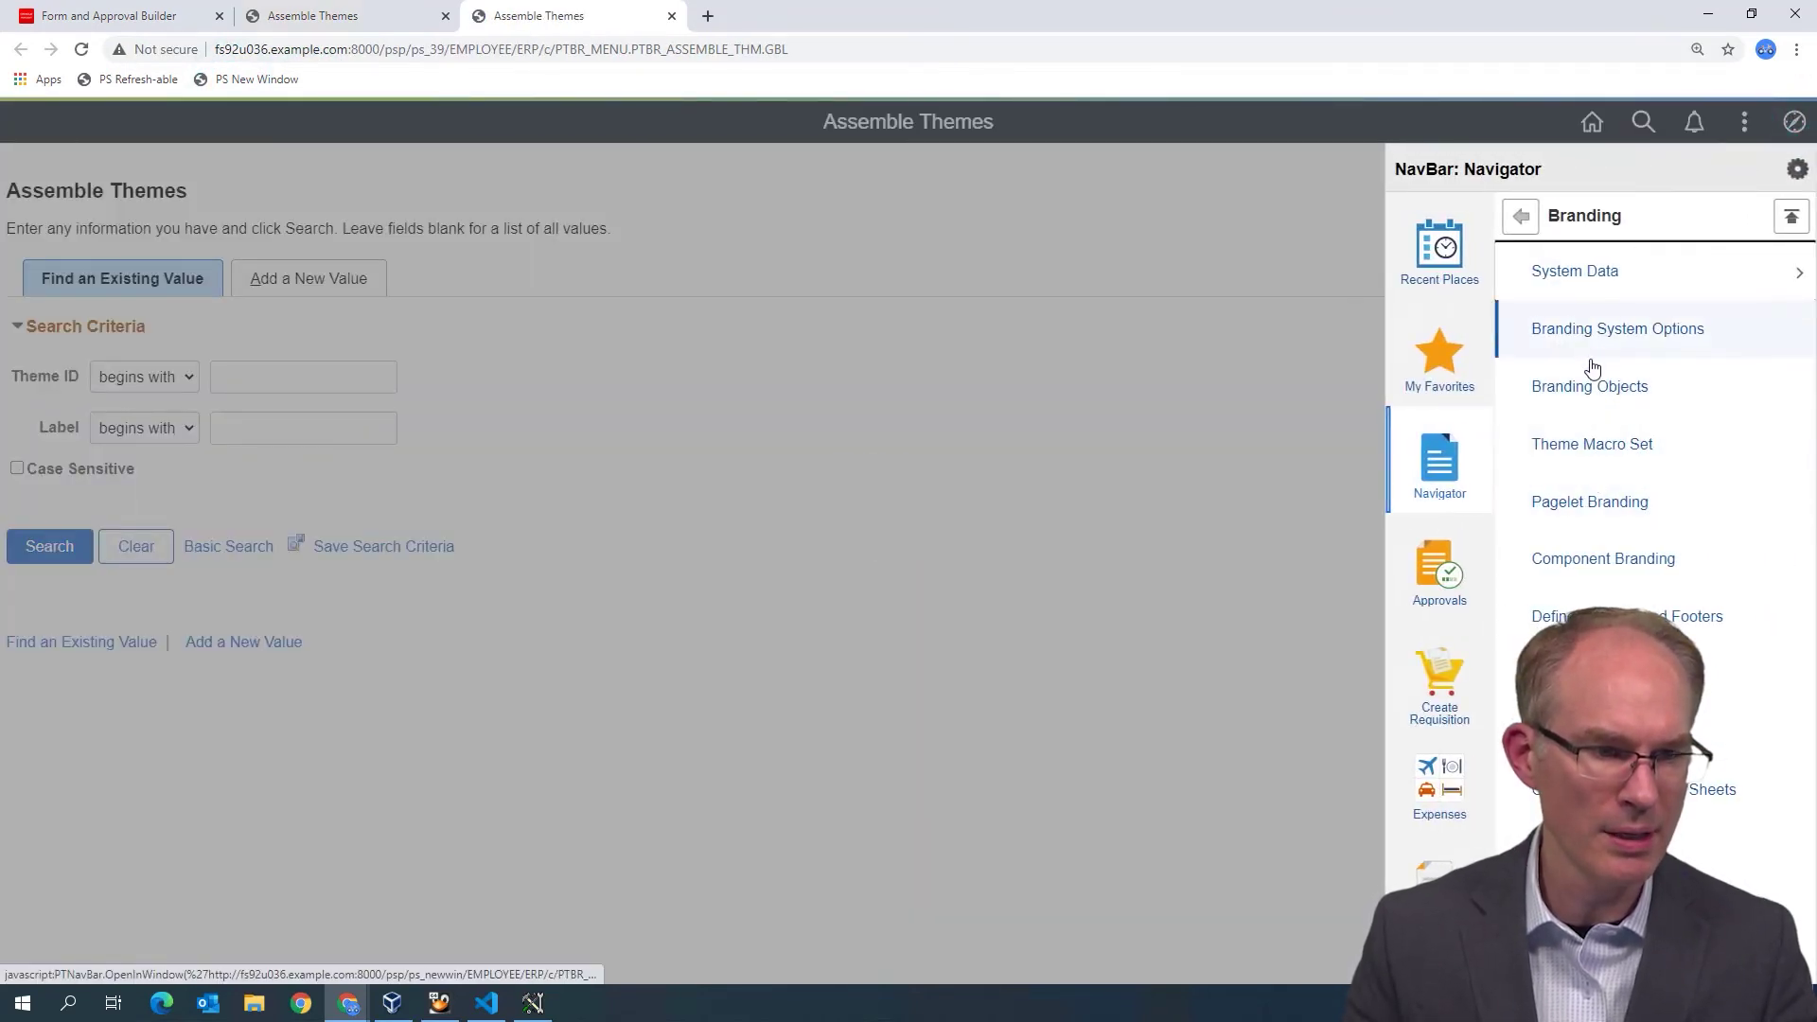
# - Search Define Headers and Footers and open DEFAULT_HEADER_FLUID
pyautogui.click(1606, 613)
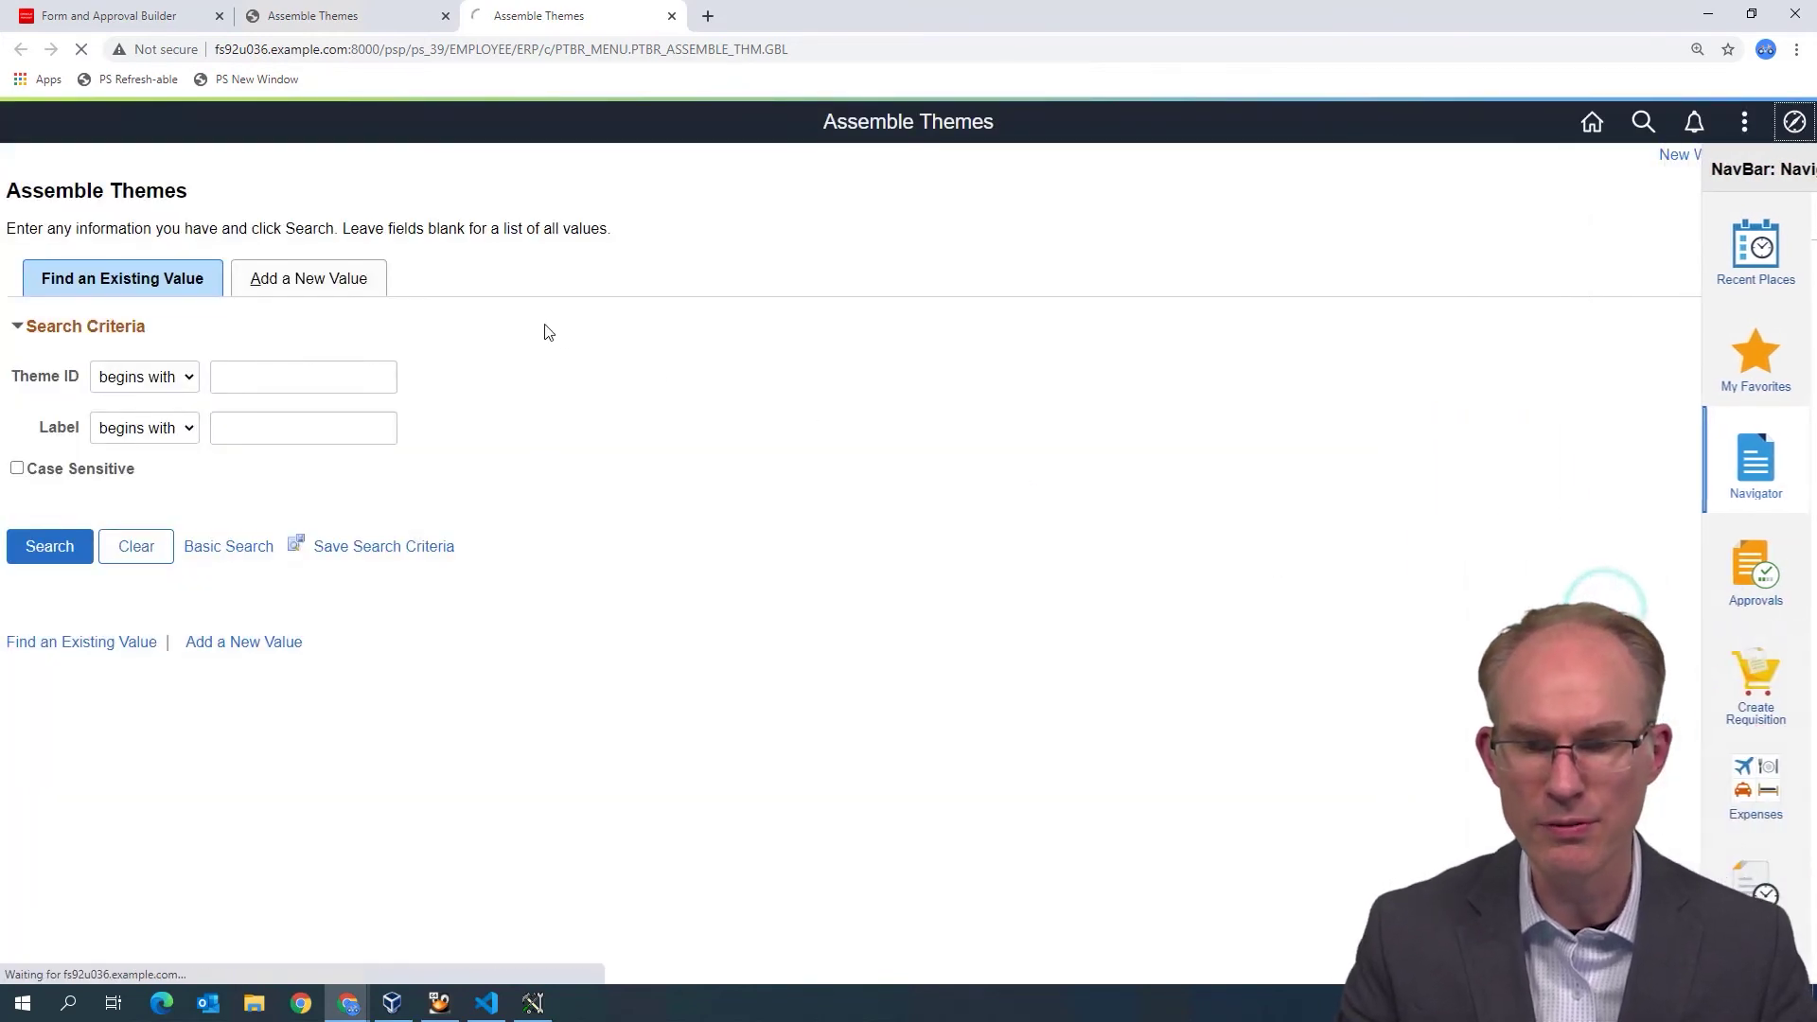
pyautogui.click(48, 596)
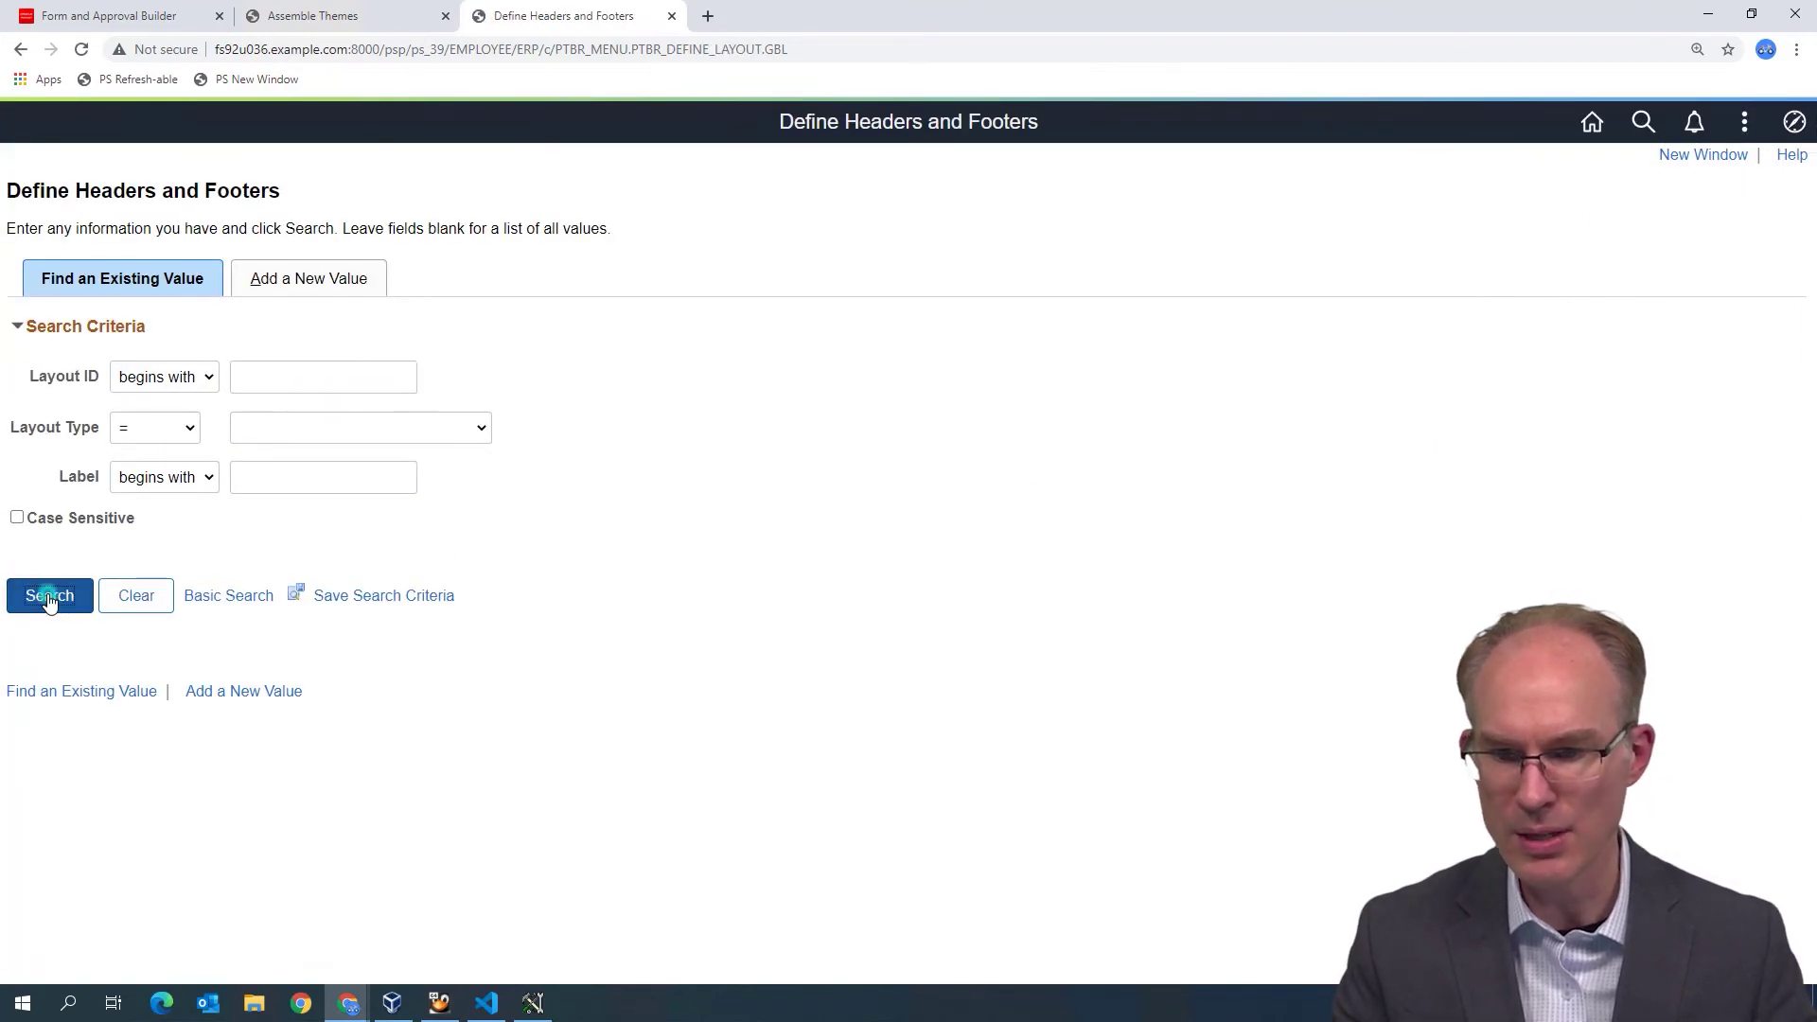
pyautogui.click(161, 836)
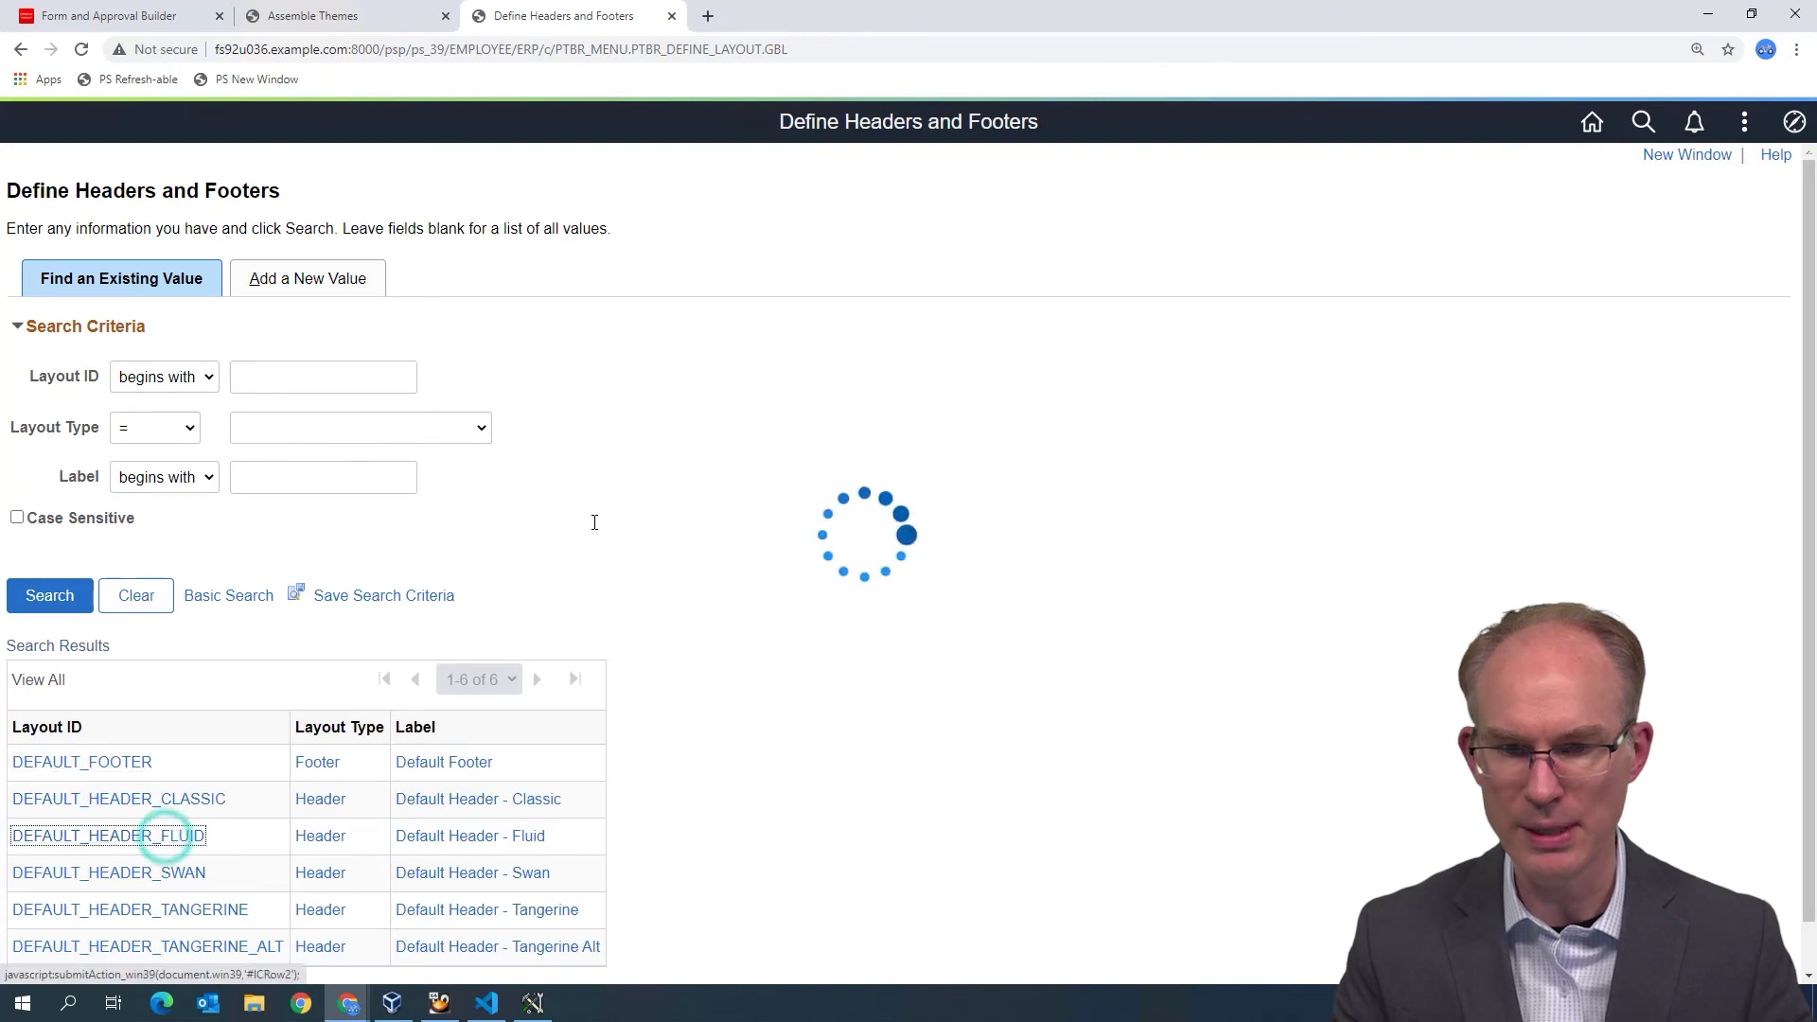
# - Delete the stylesheet link from CompanyInfo's banner content source and save the header
pyautogui.click(133, 611)
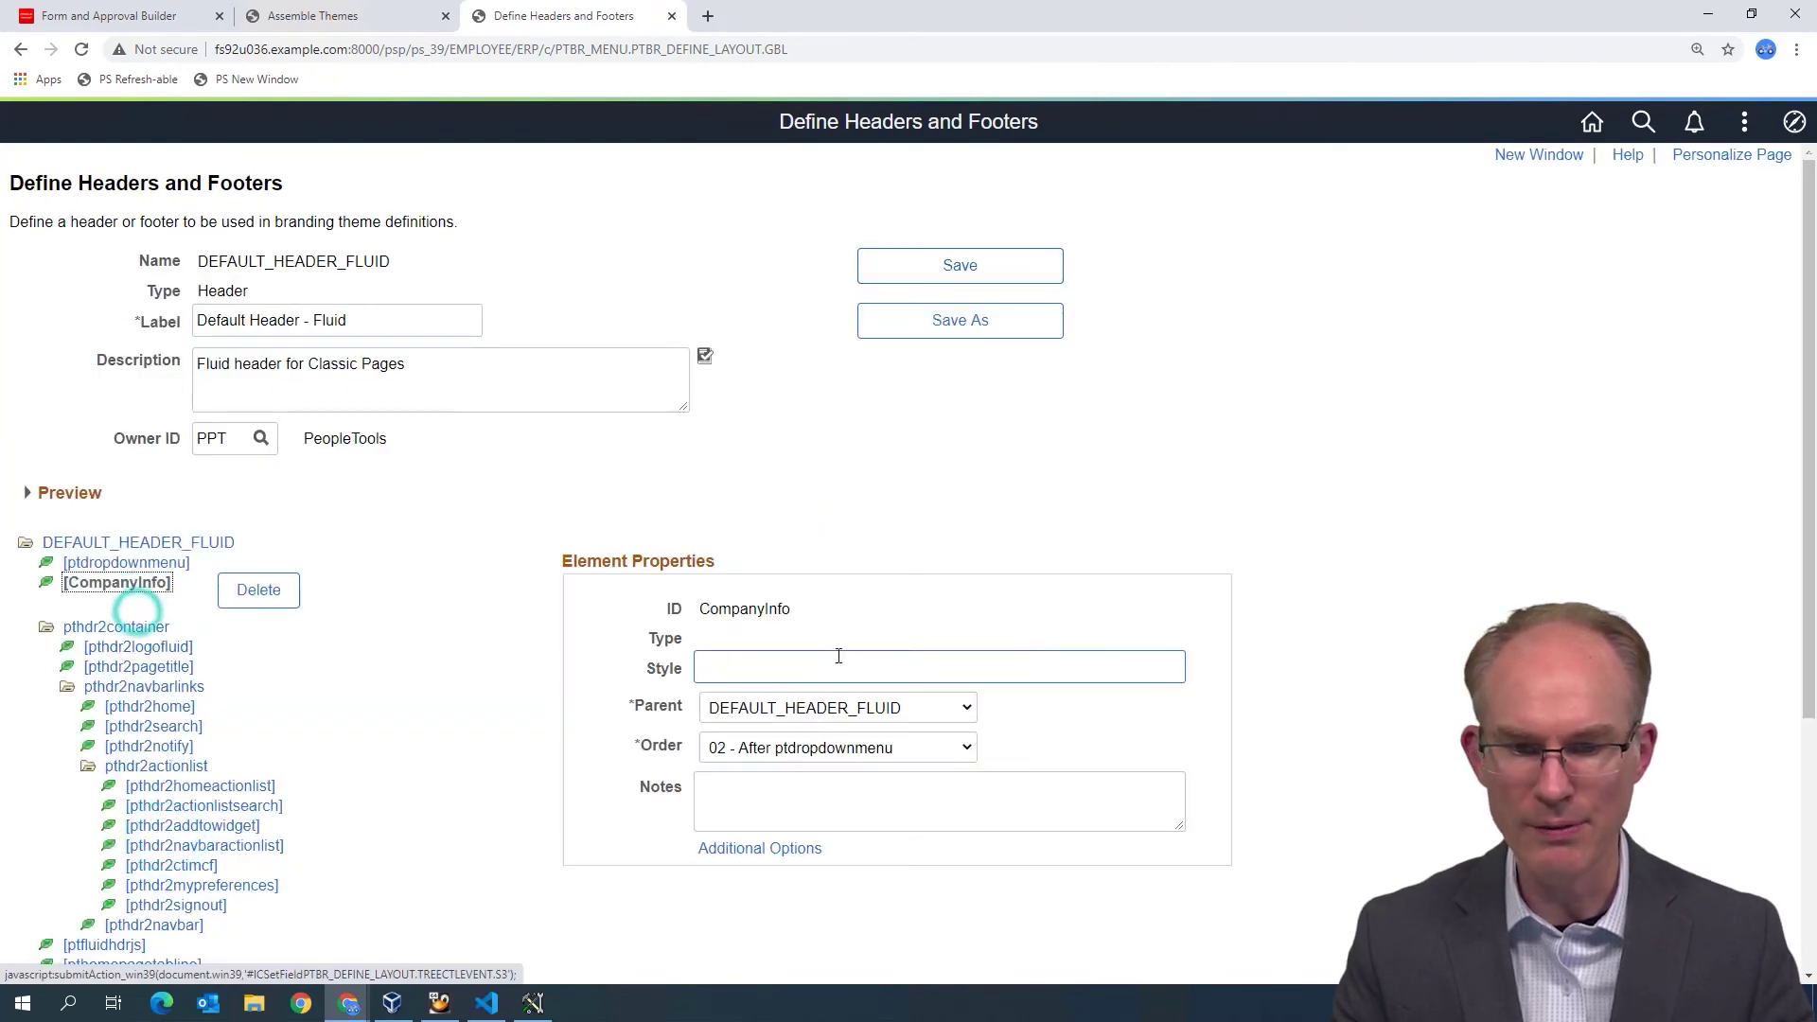
pyautogui.click(762, 854)
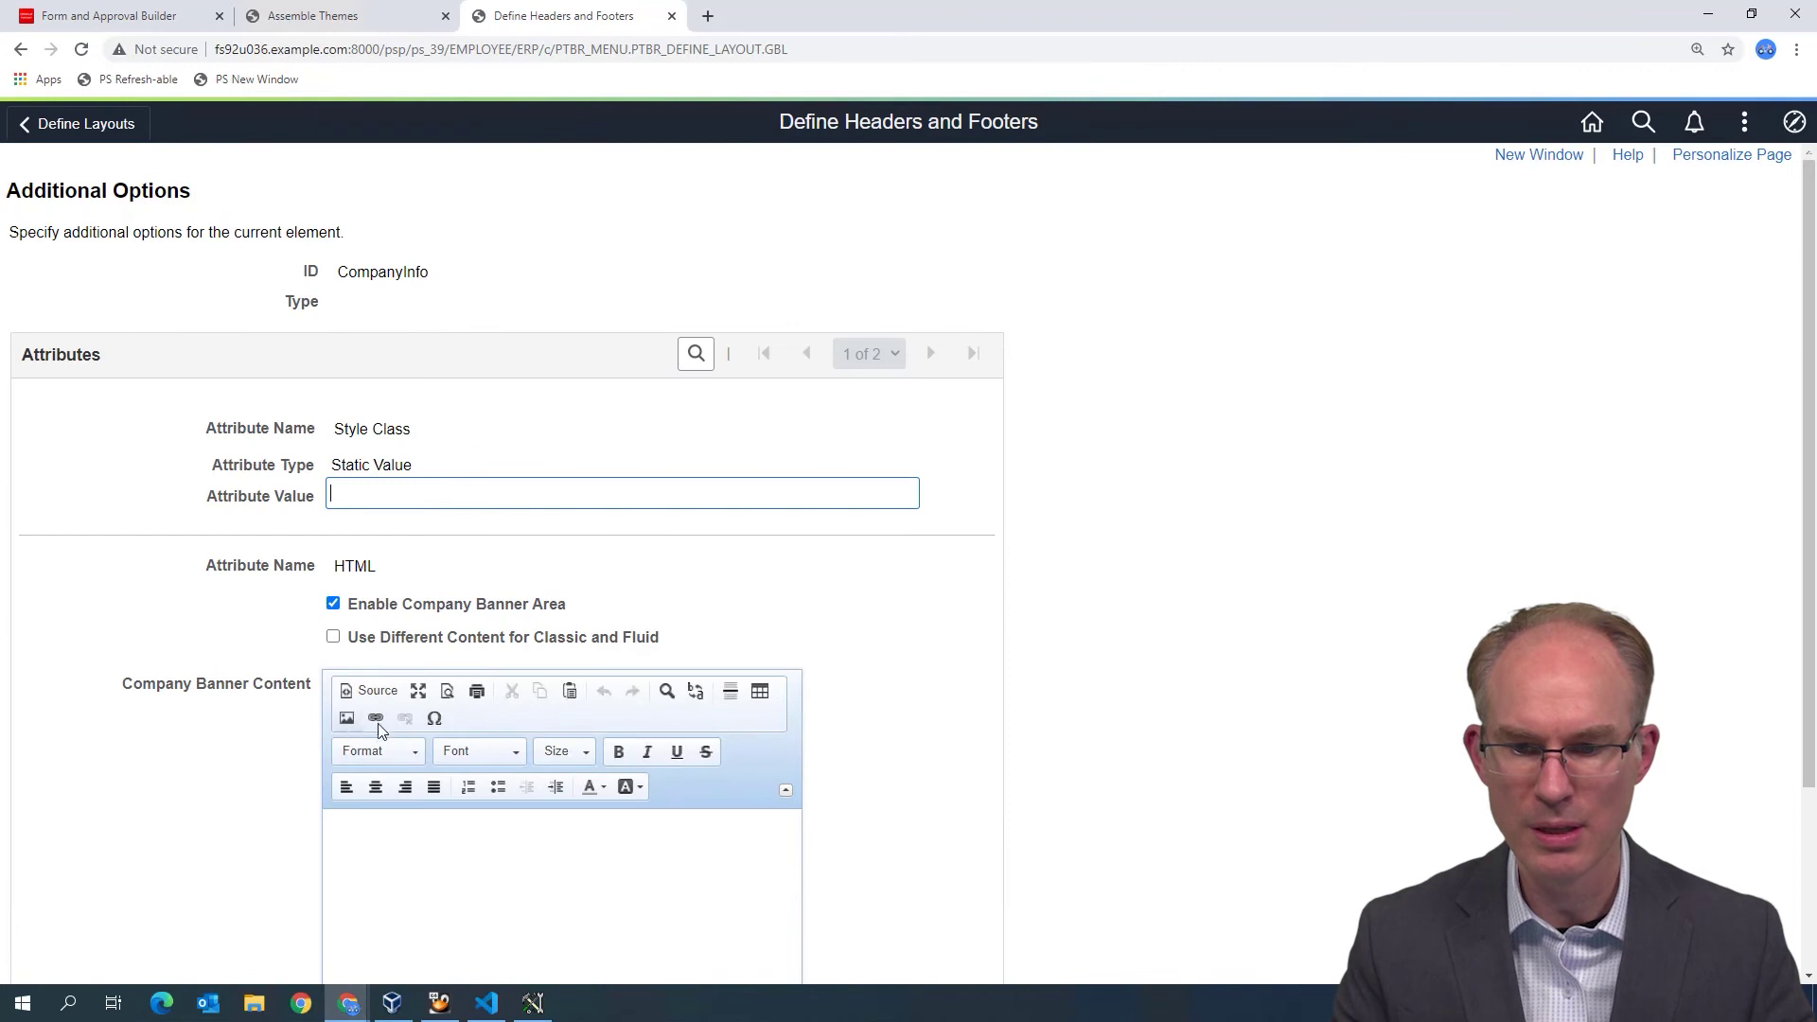
pyautogui.click(372, 690)
pyautogui.tripleClick(494, 838)
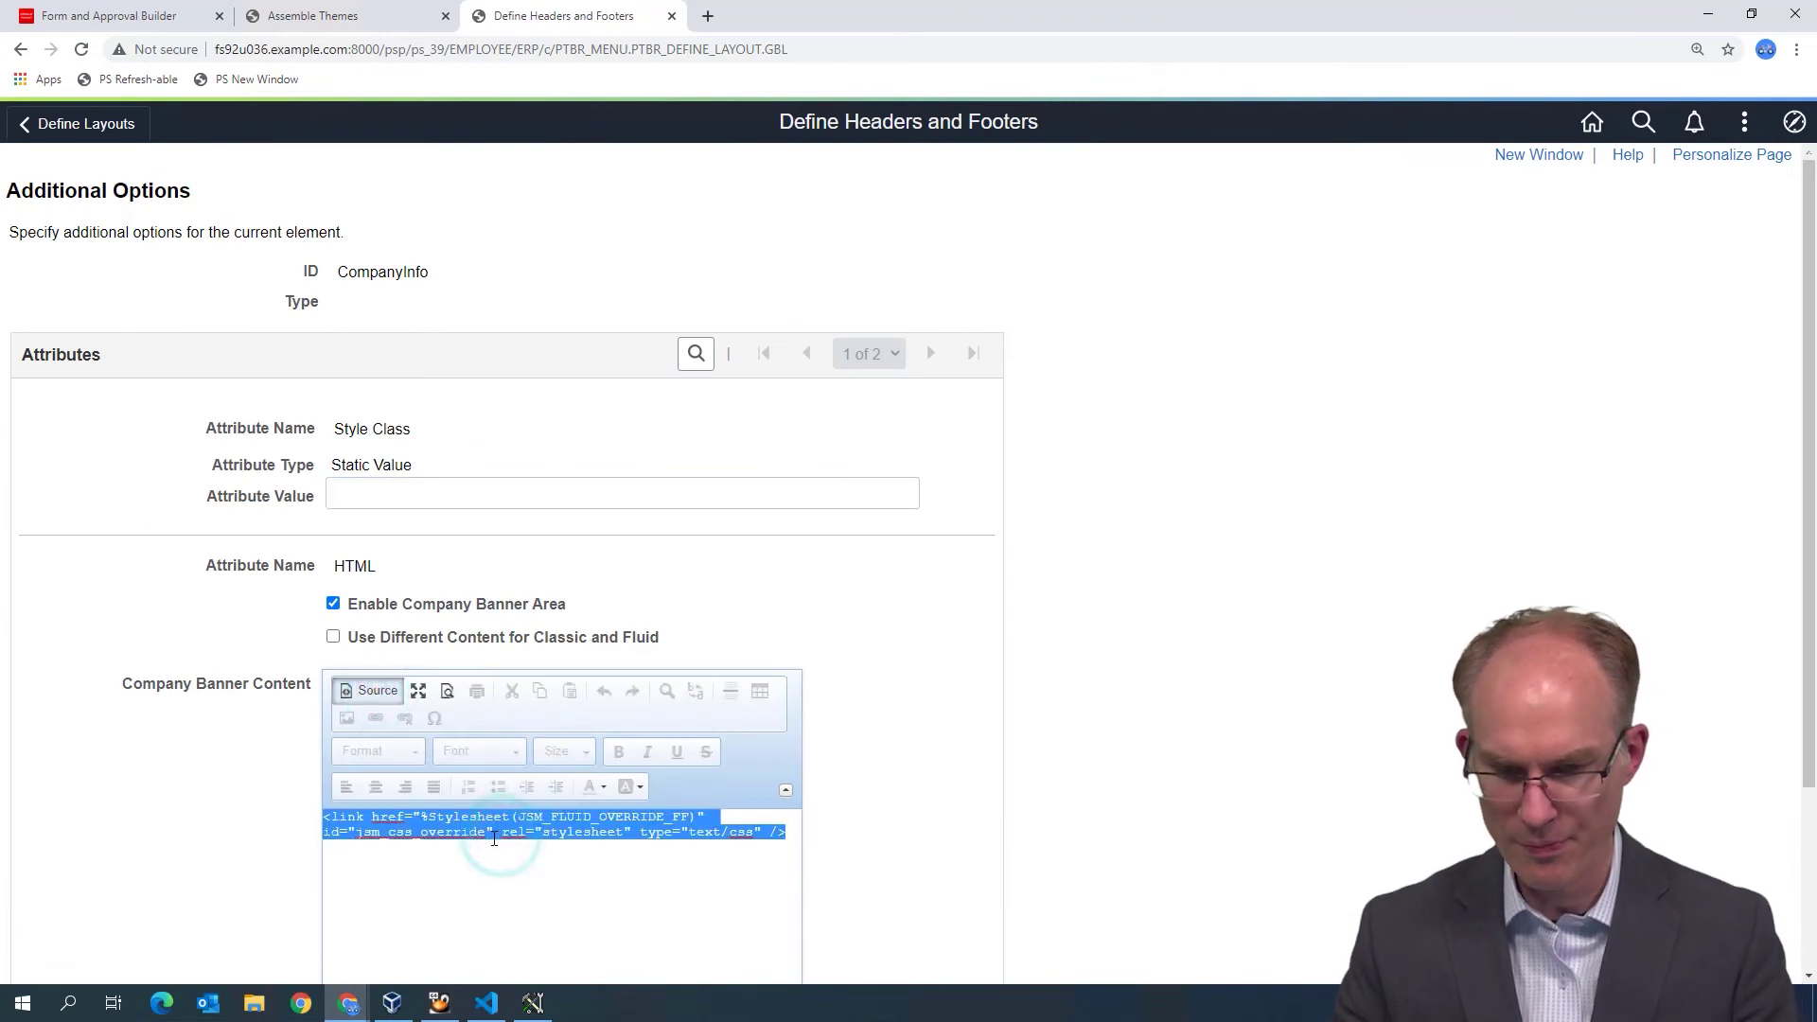
pyautogui.press('Delete')
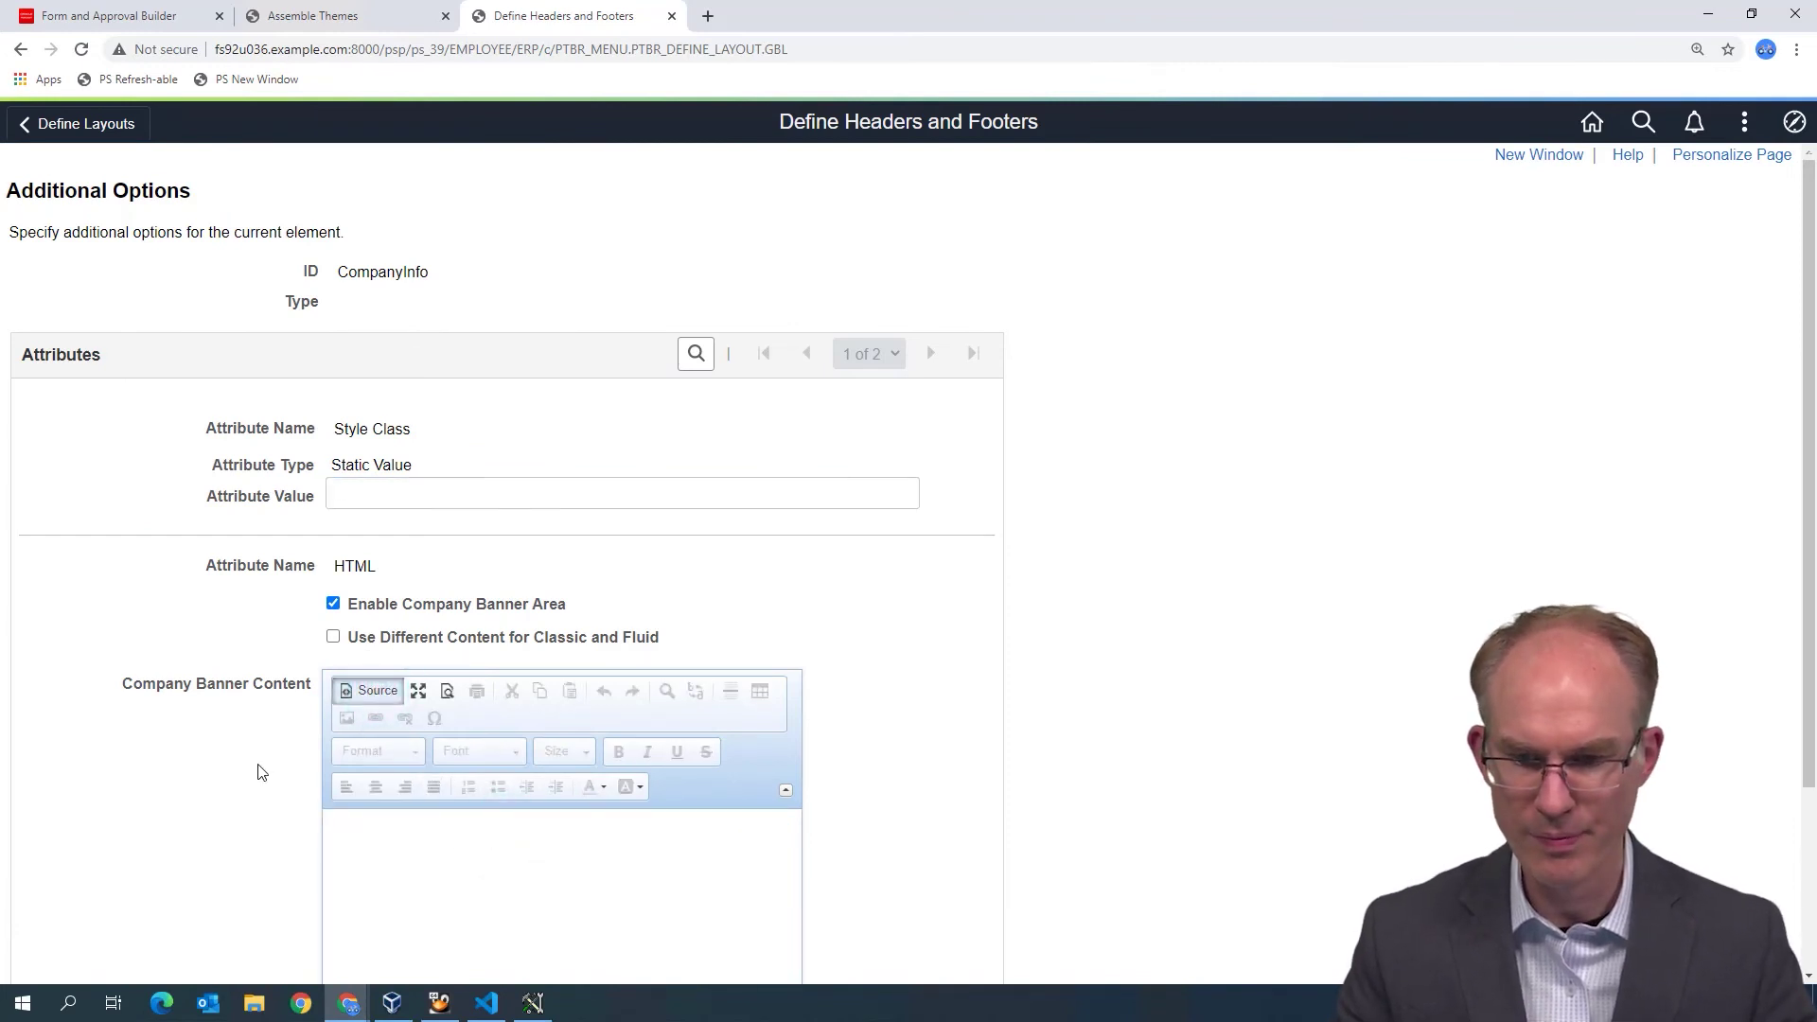
pyautogui.scroll(-3, 260, 771)
pyautogui.click(178, 797)
pyautogui.click(963, 269)
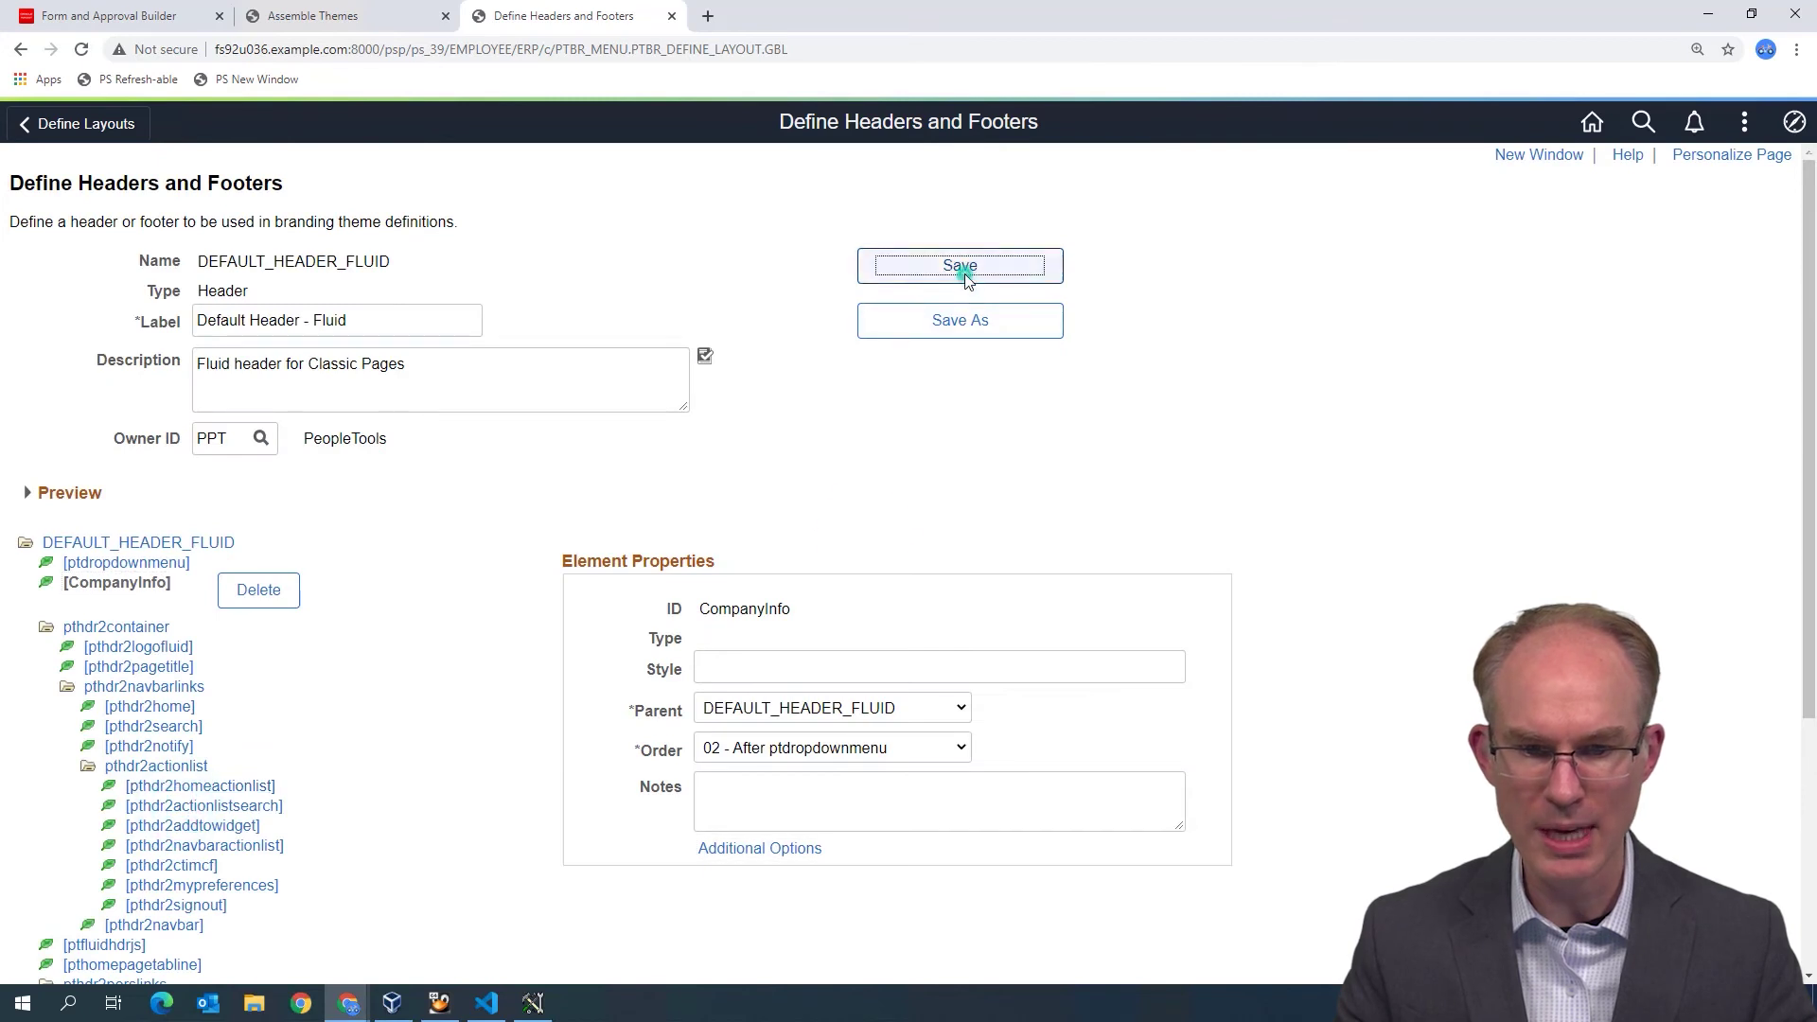
# - Turn off CompanyInfo's company banner area and save the header definition again
pyautogui.click(120, 582)
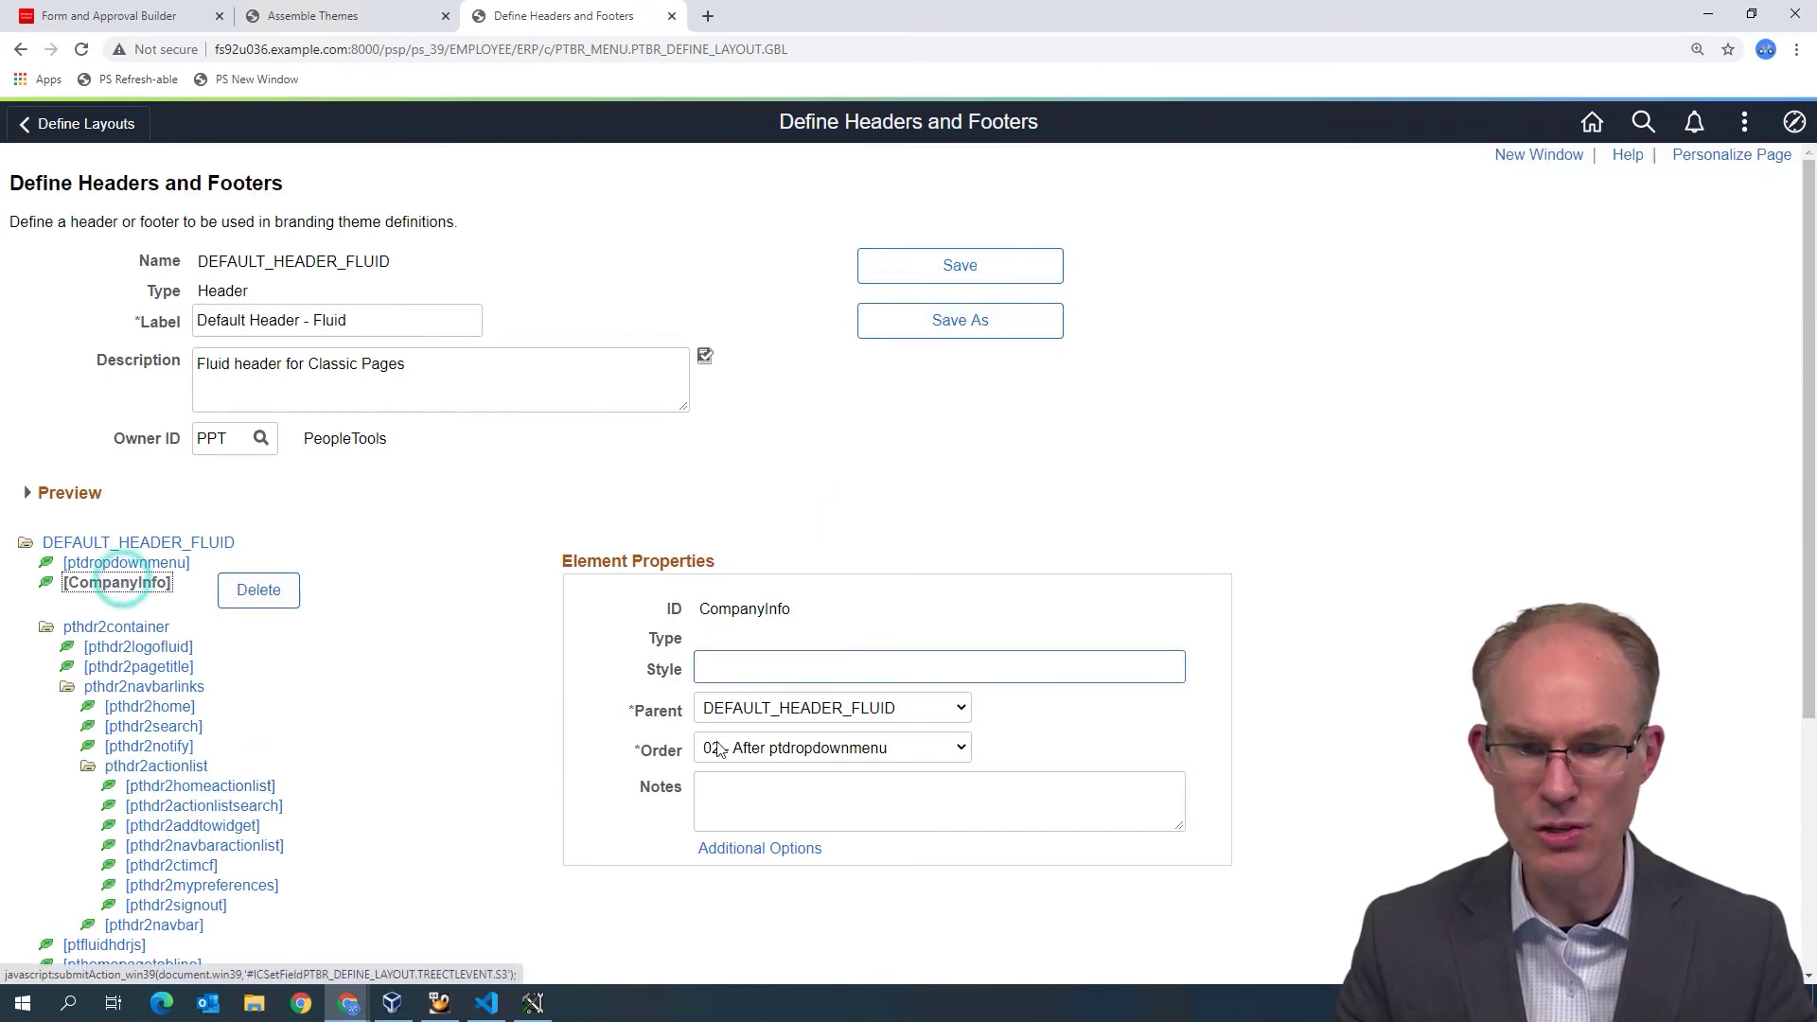
pyautogui.click(763, 849)
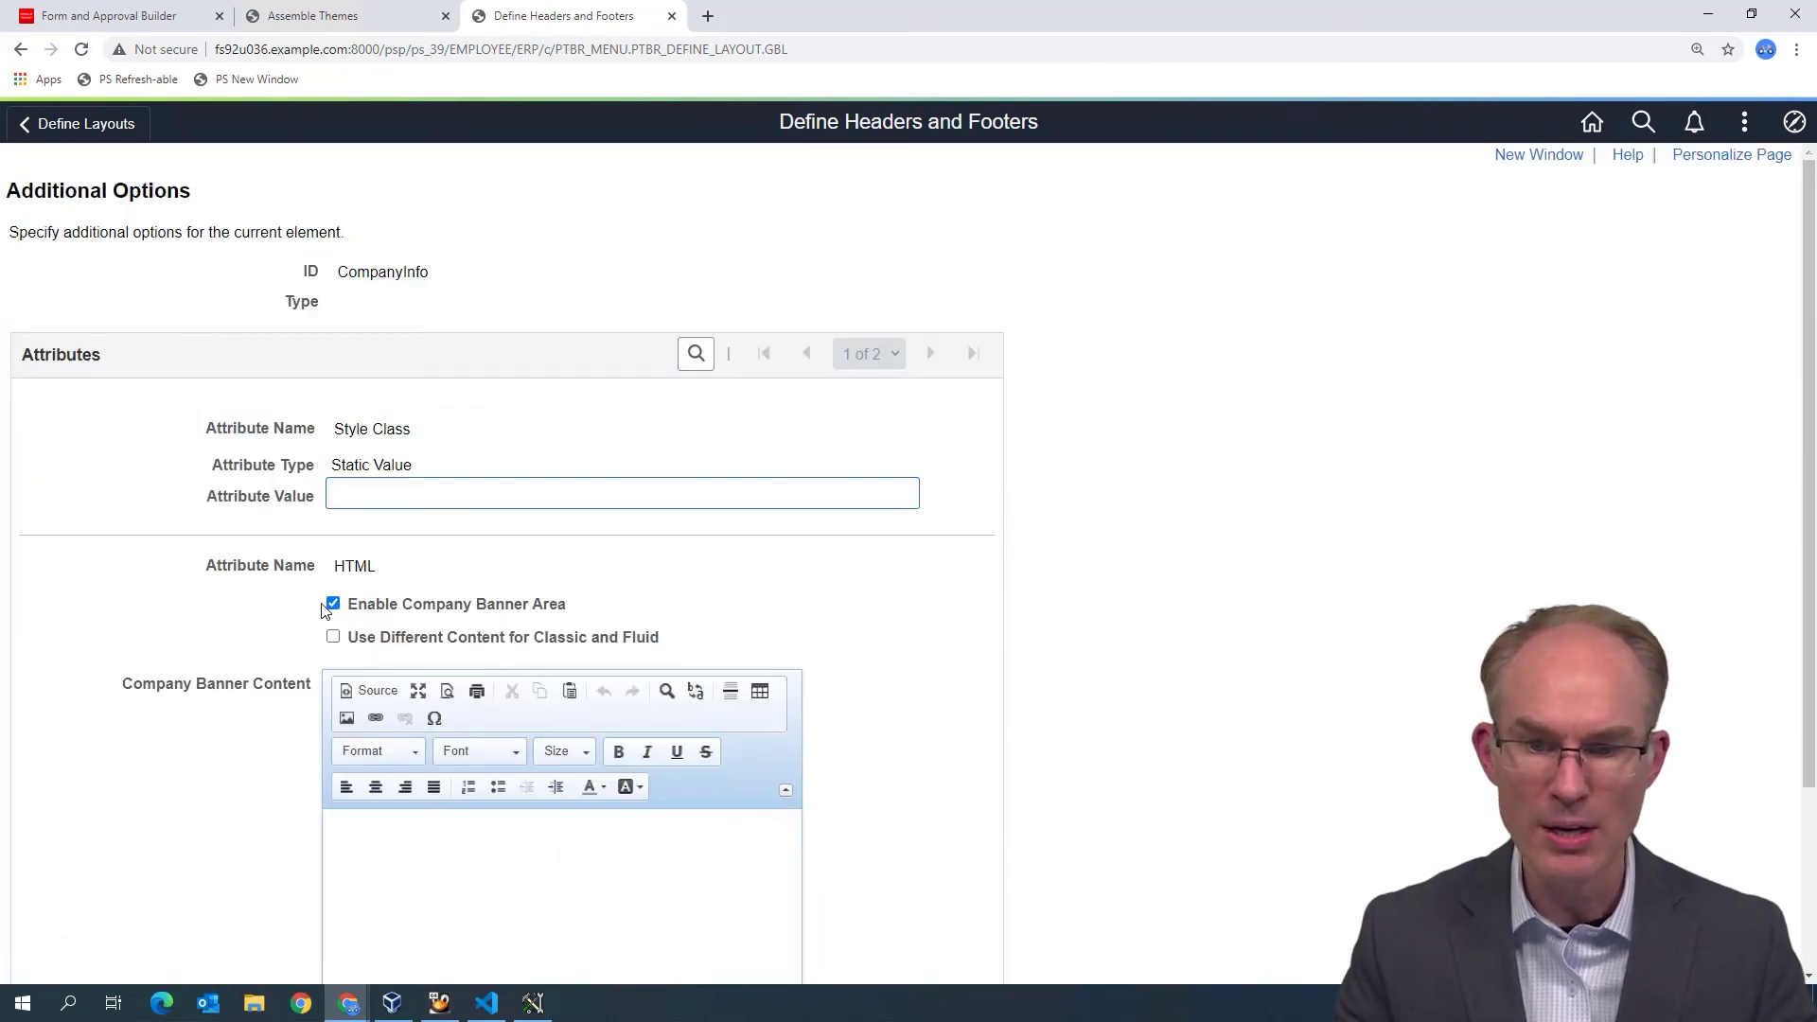
pyautogui.click(333, 603)
pyautogui.click(124, 671)
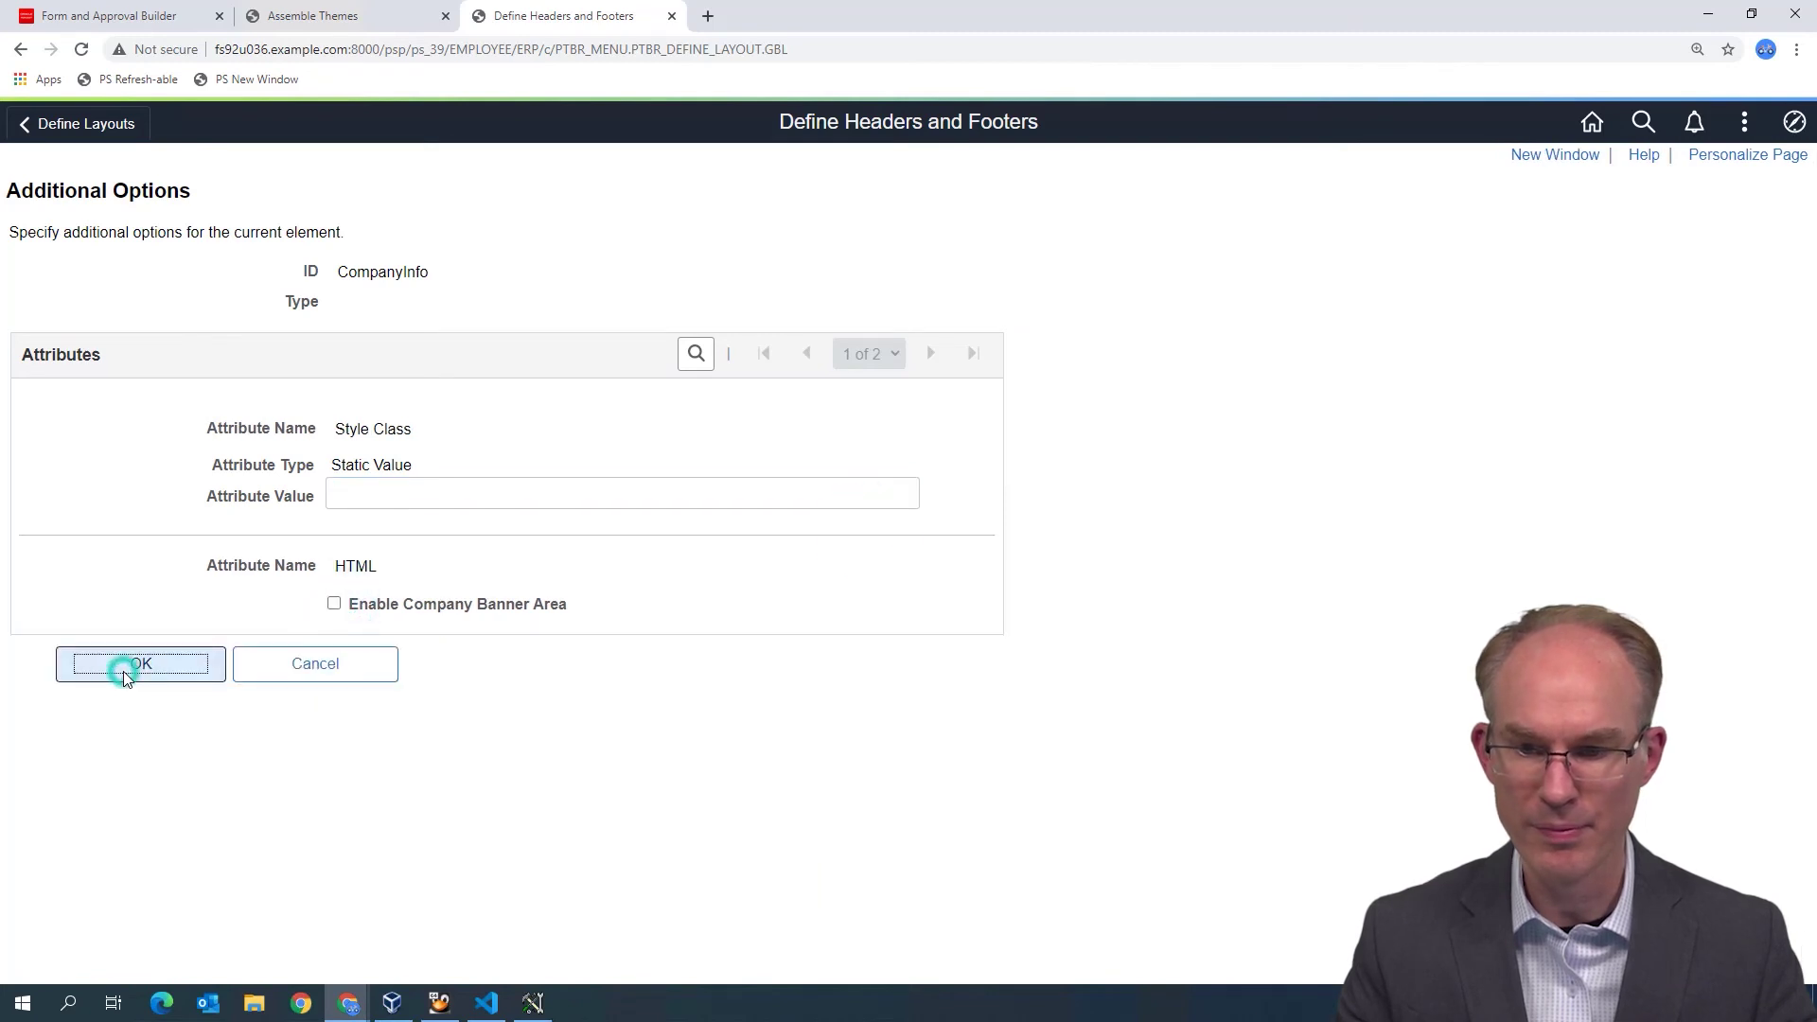
pyautogui.click(958, 275)
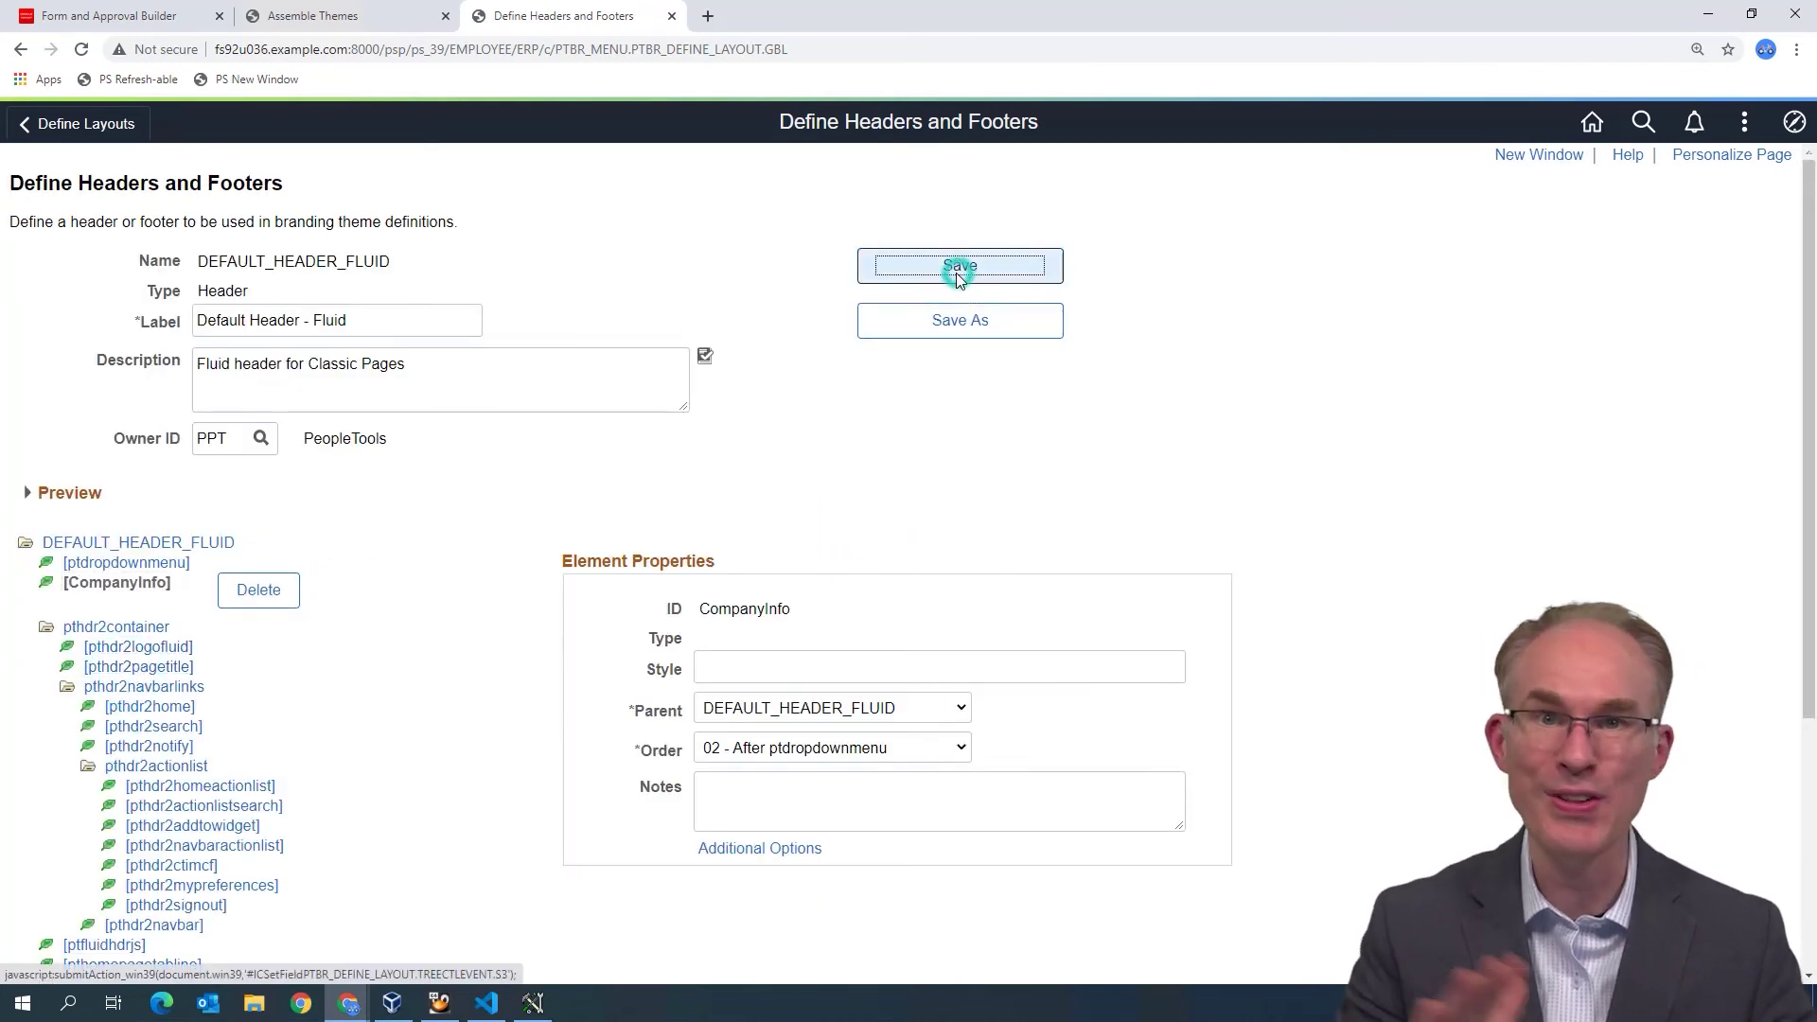
# - Reload My Forms and browse its cs/ps/cache CSS files in DevTools, then return to Assemble Themes
pyautogui.click(151, 17)
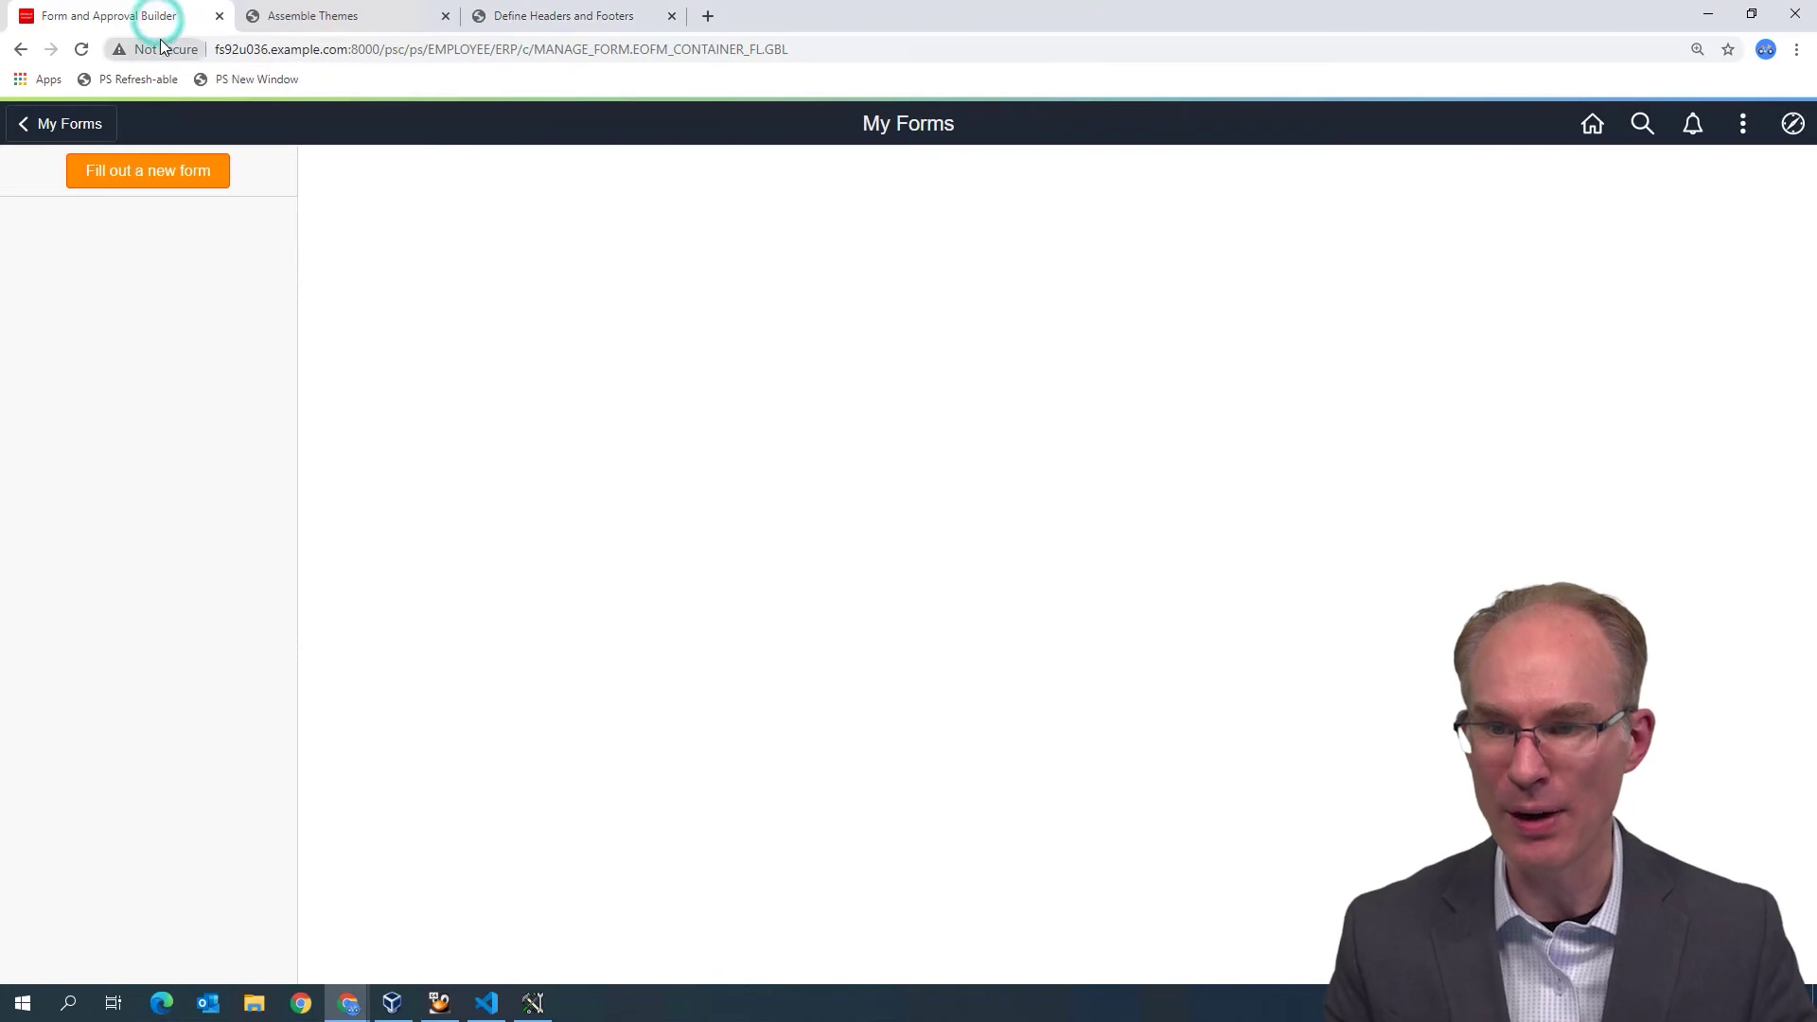
pyautogui.click(81, 49)
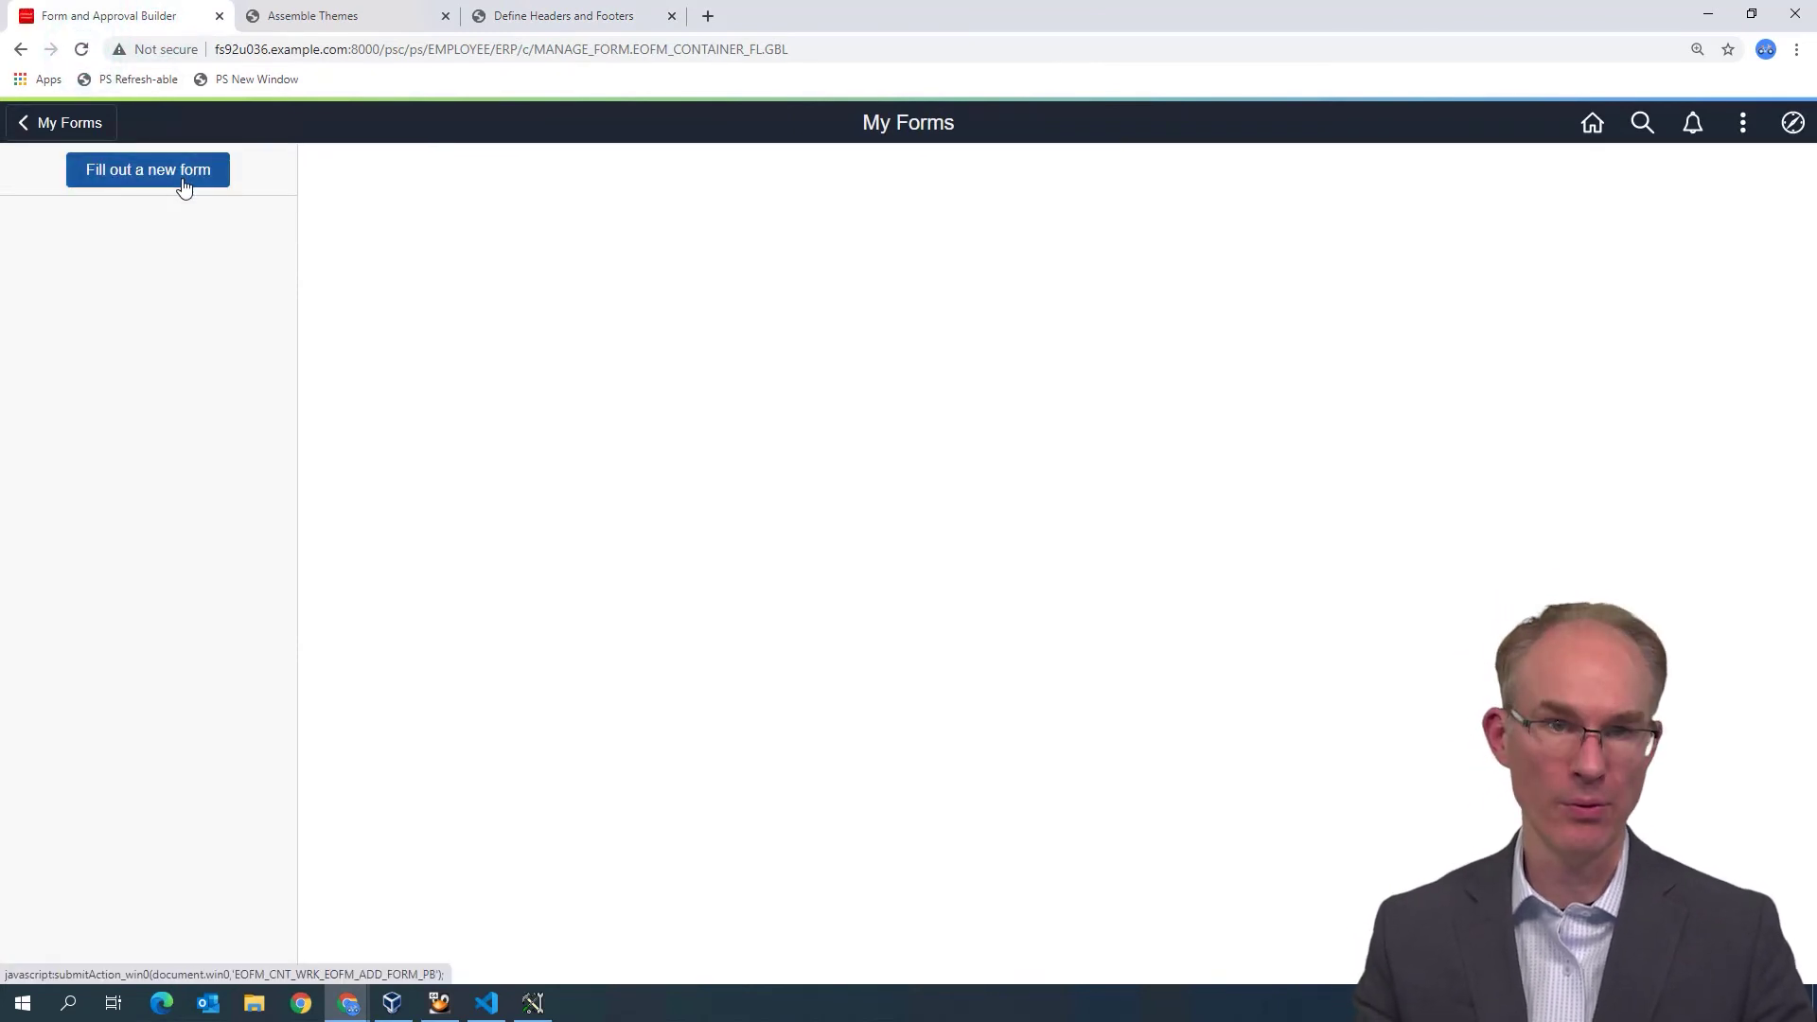
pyautogui.press('F12')
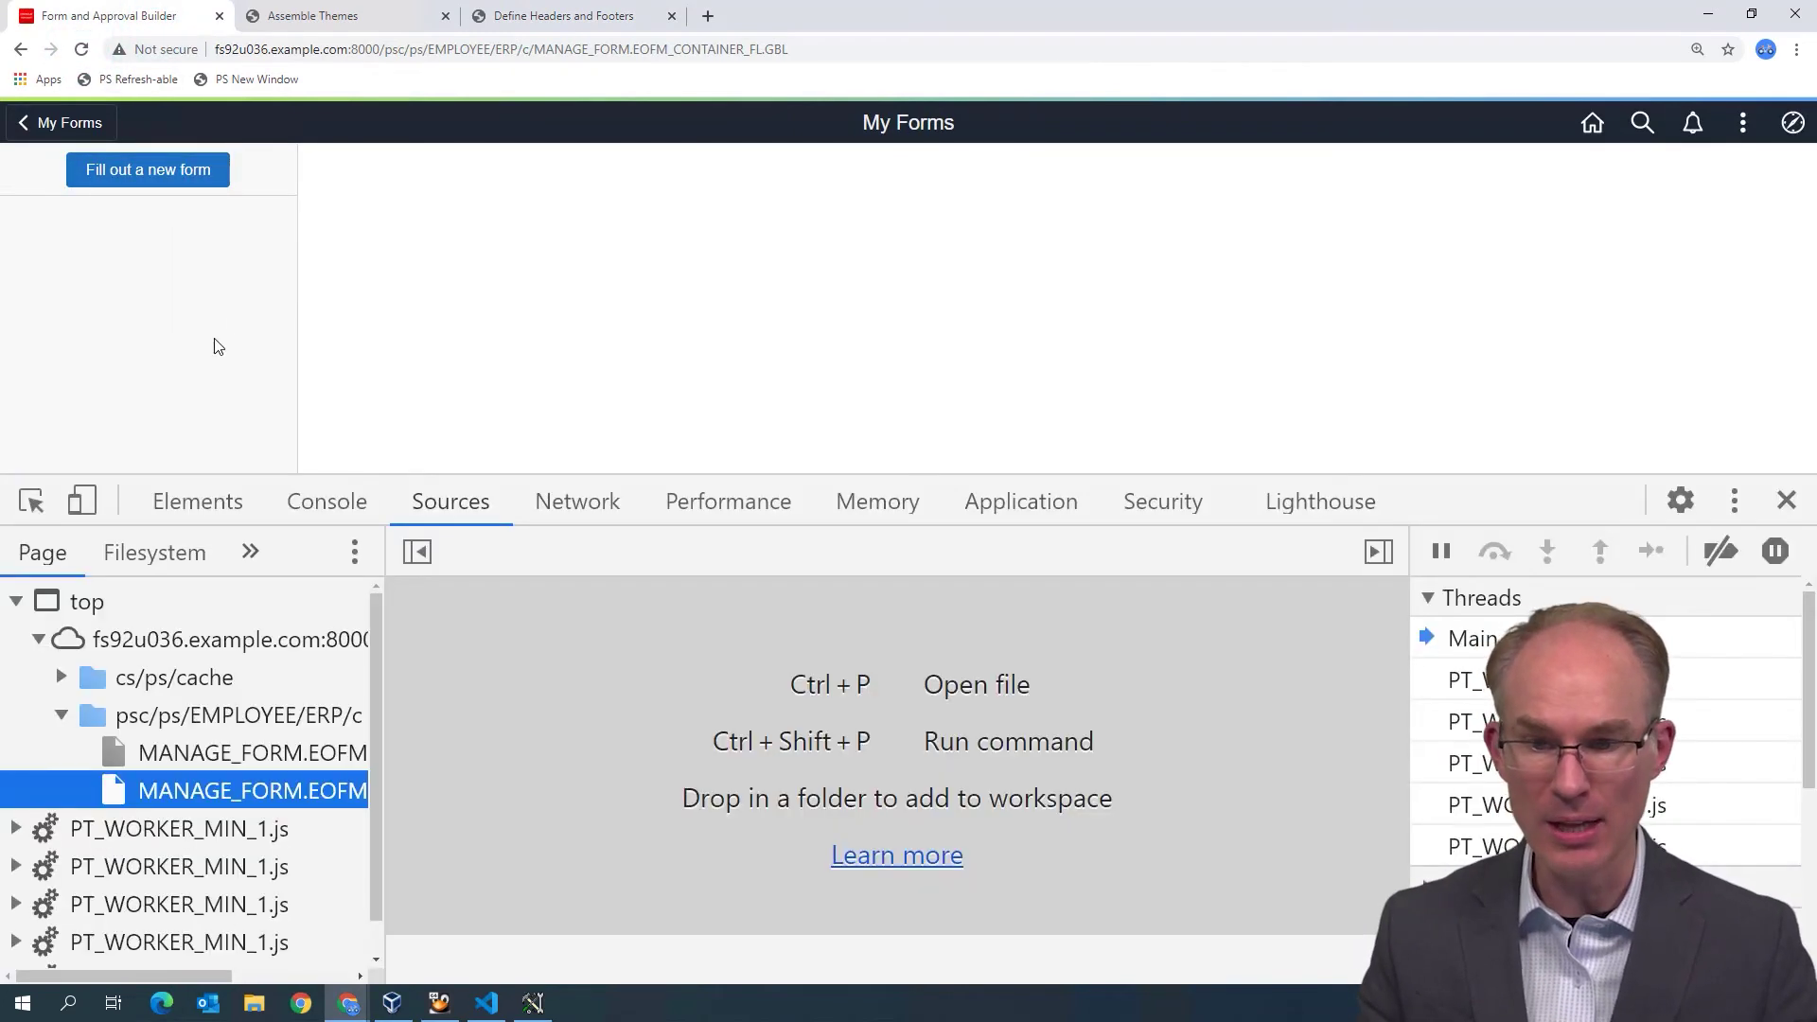
pyautogui.click(80, 683)
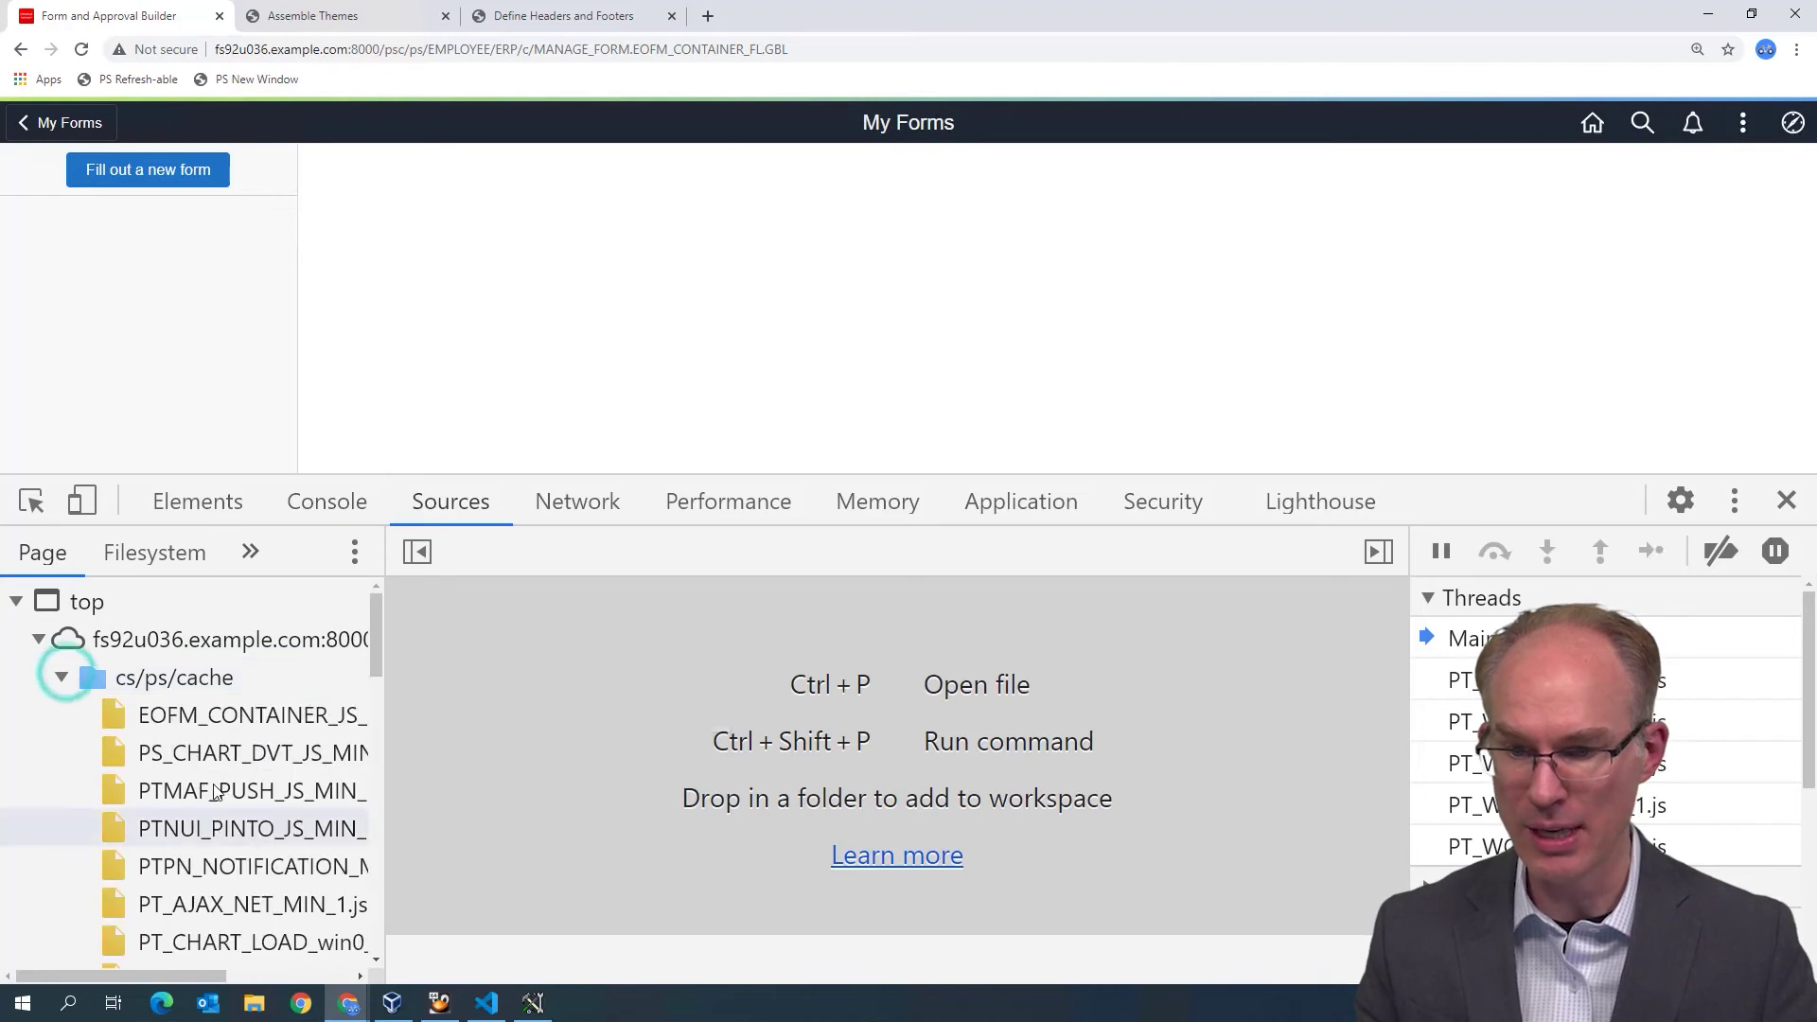
pyautogui.scroll(-6, 216, 757)
pyautogui.scroll(-2, 213, 762)
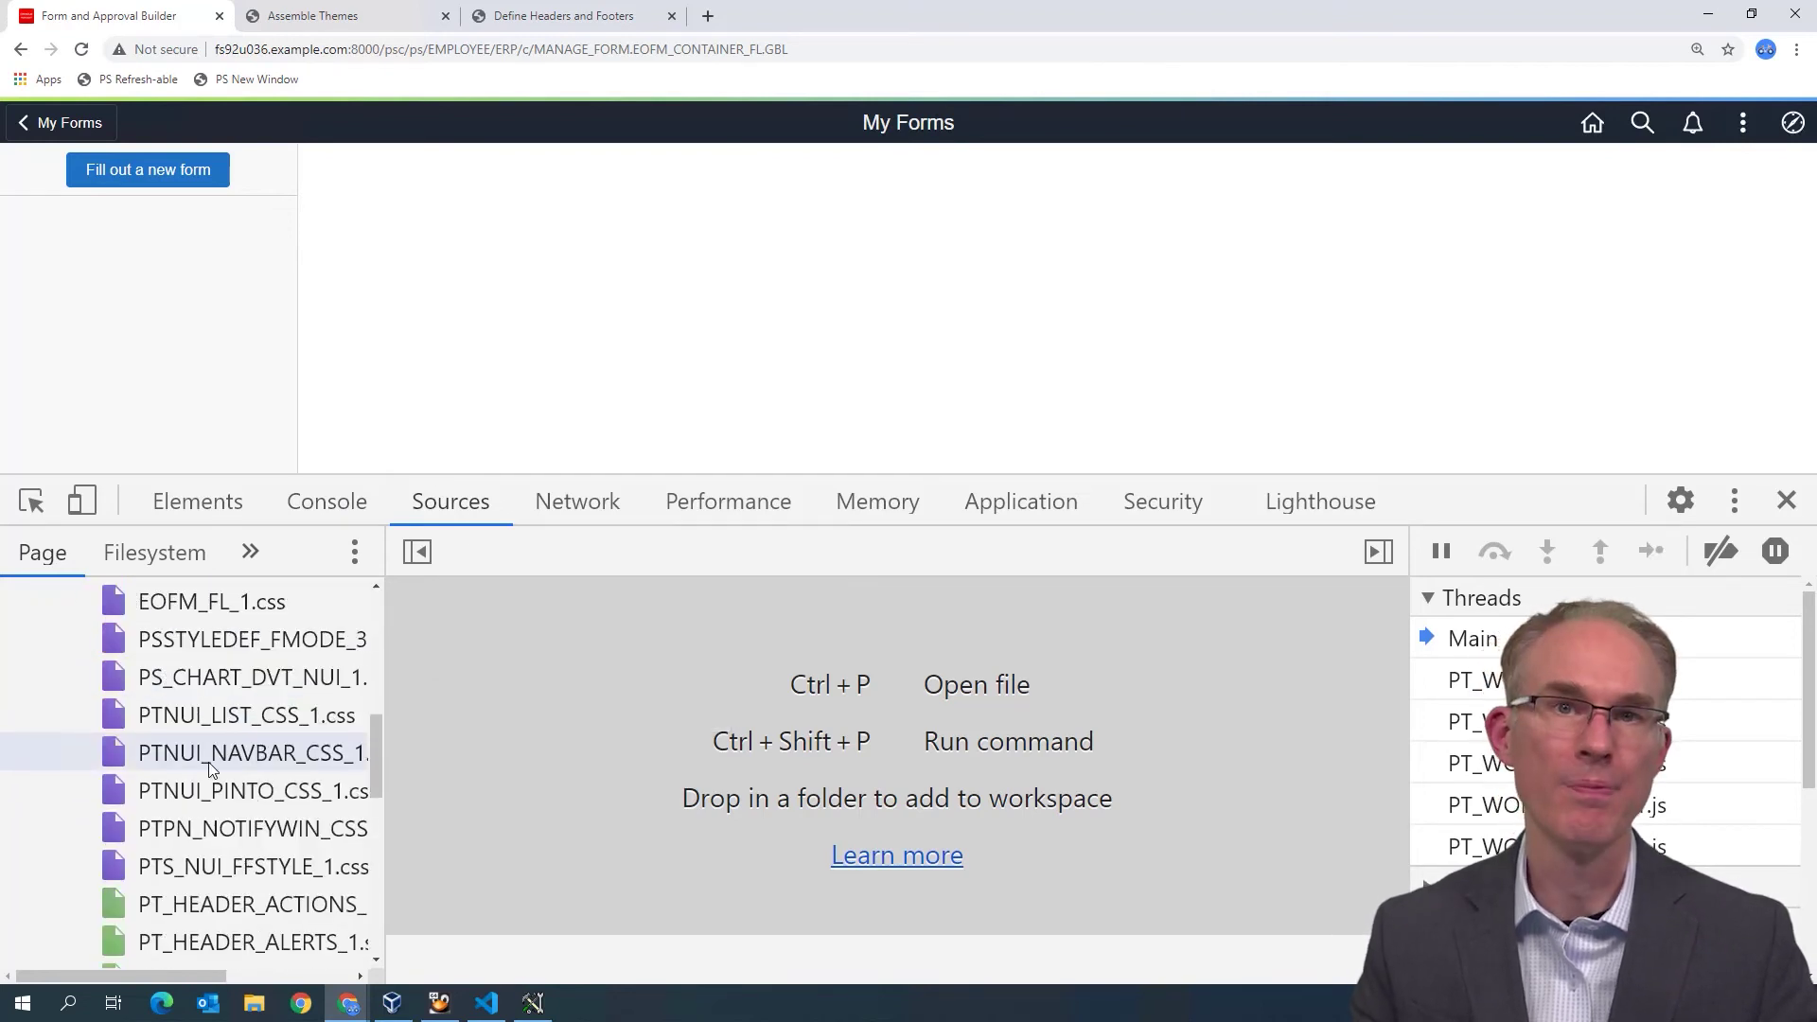
pyautogui.click(342, 26)
# - Fill Global Override Style Sheet with JSM_FLUID_OVERRIDE_FF, chosen from the 'jsm' autocomplete list
pyautogui.scroll(-4, 912, 515)
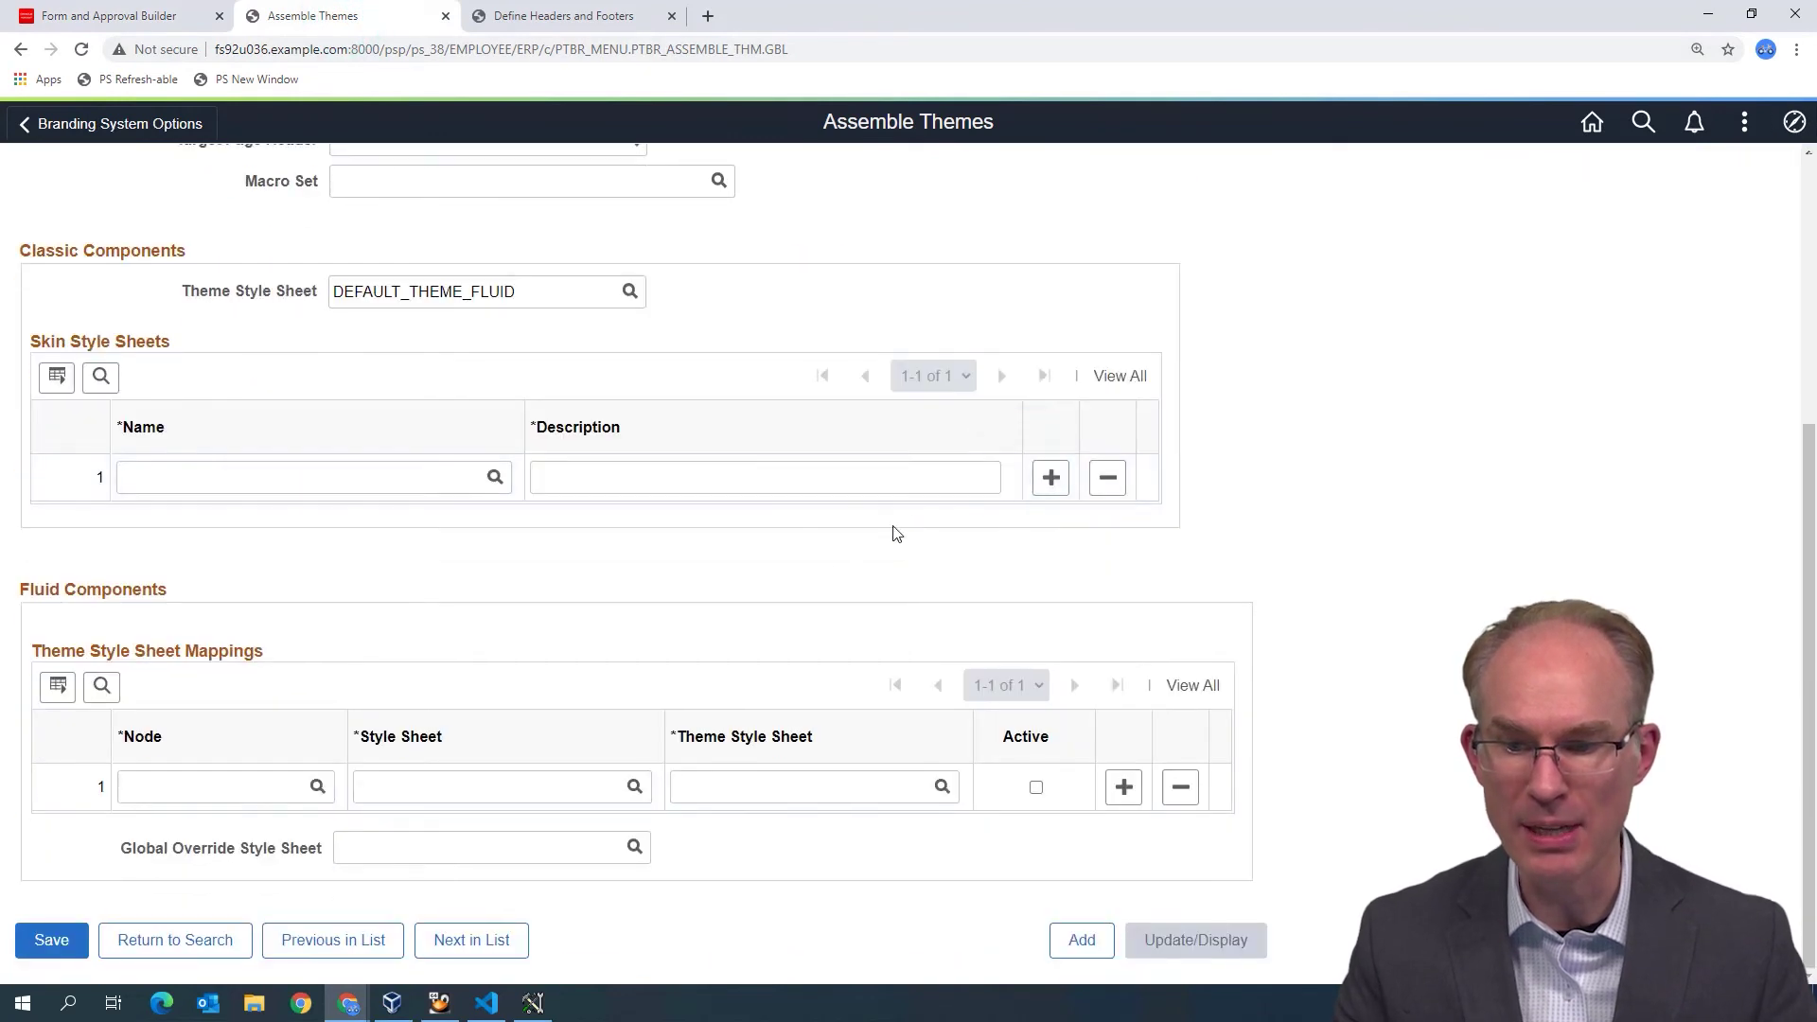
pyautogui.click(398, 852)
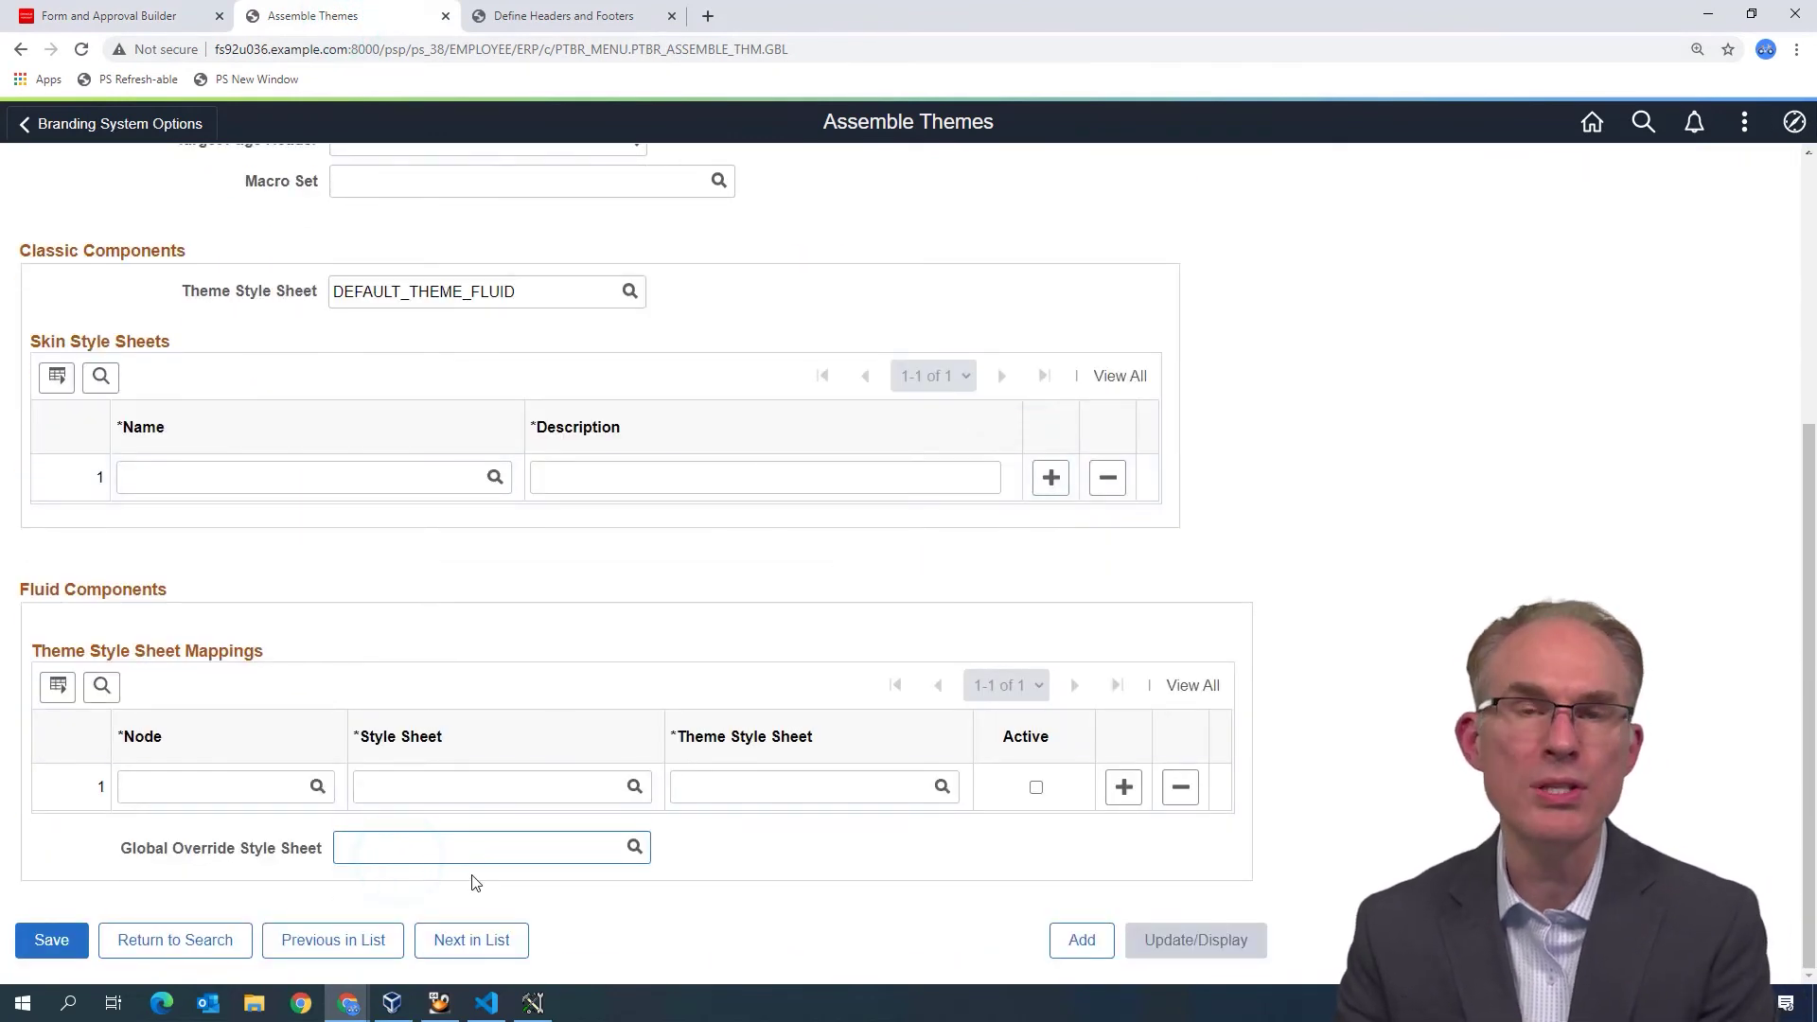
pyautogui.click(634, 847)
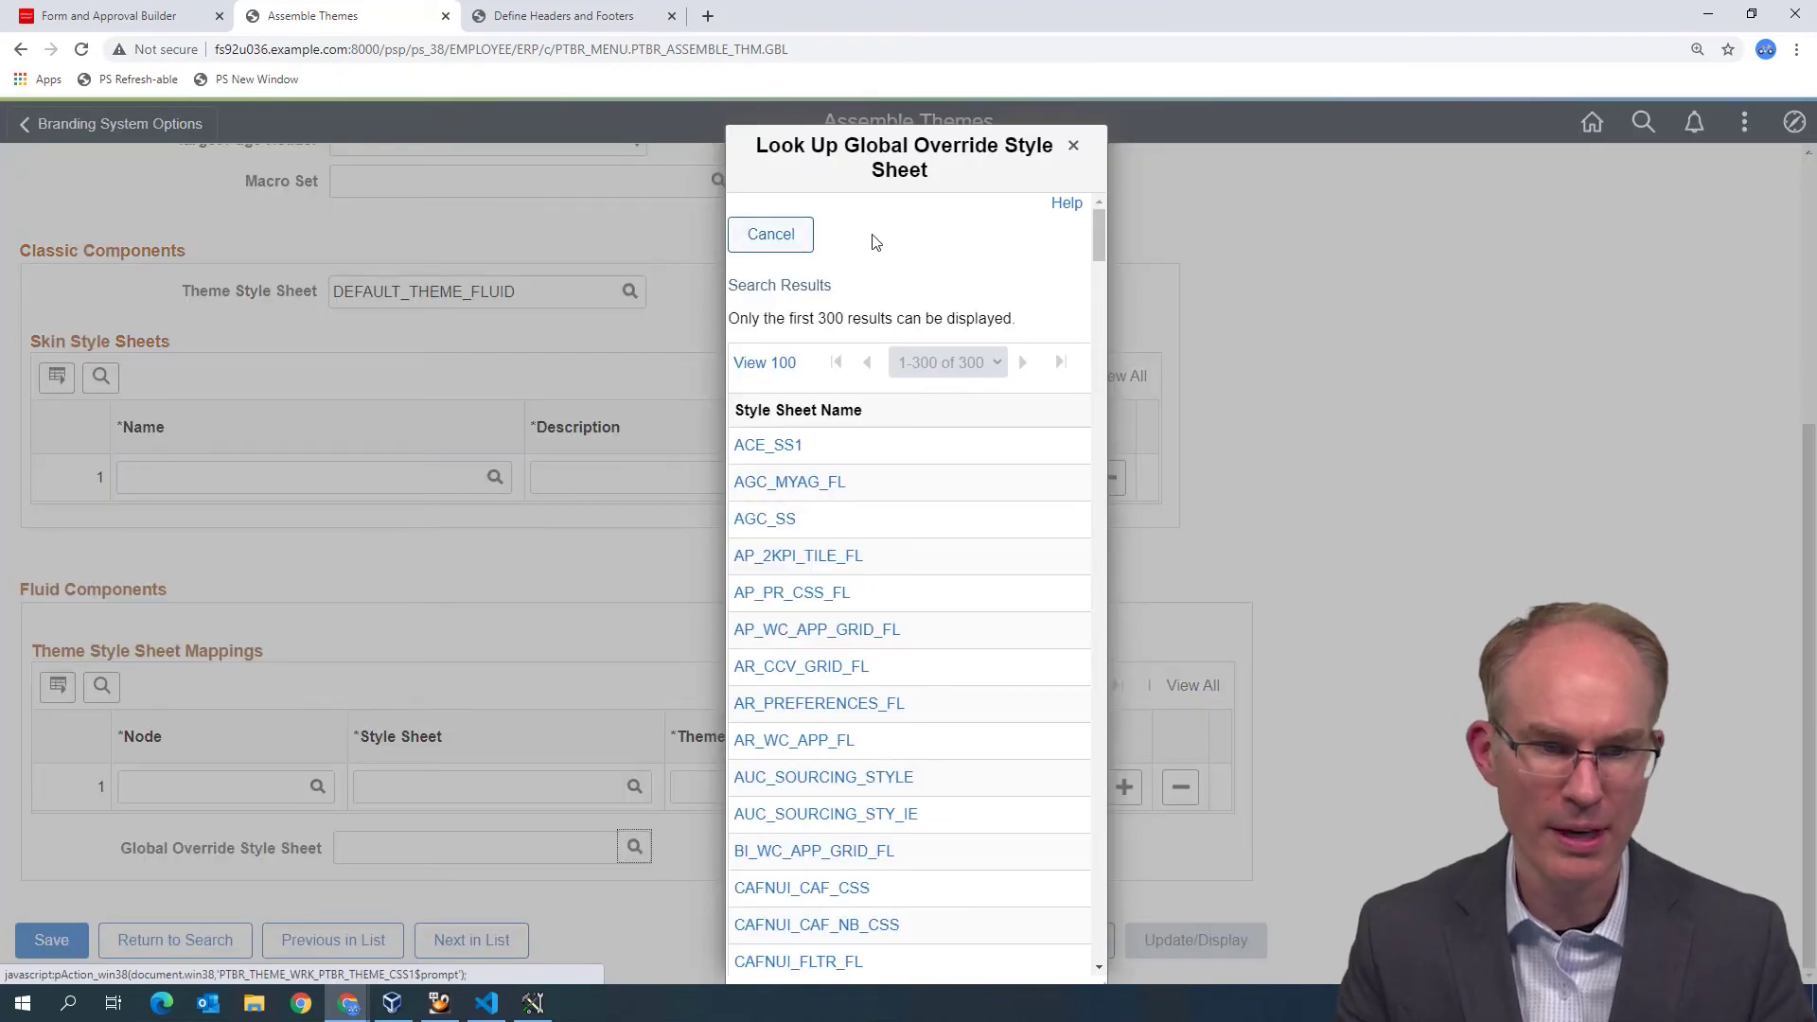
pyautogui.click(783, 246)
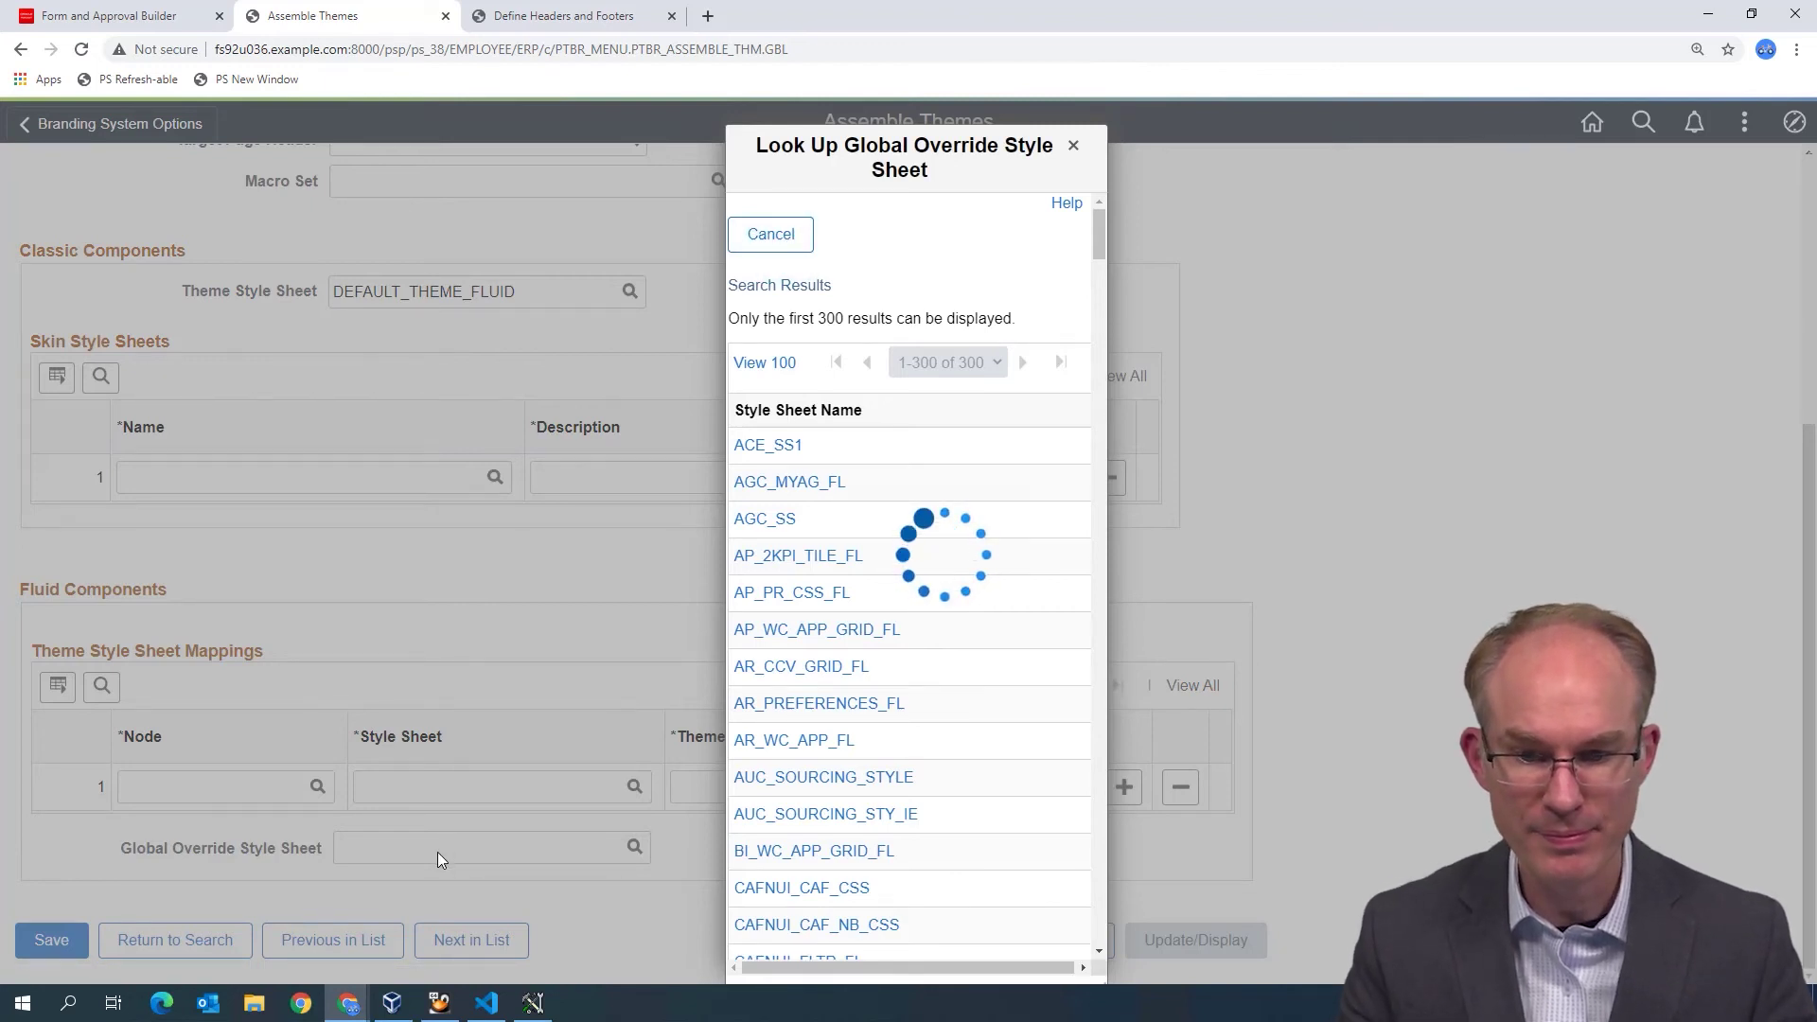
pyautogui.write('jsm')
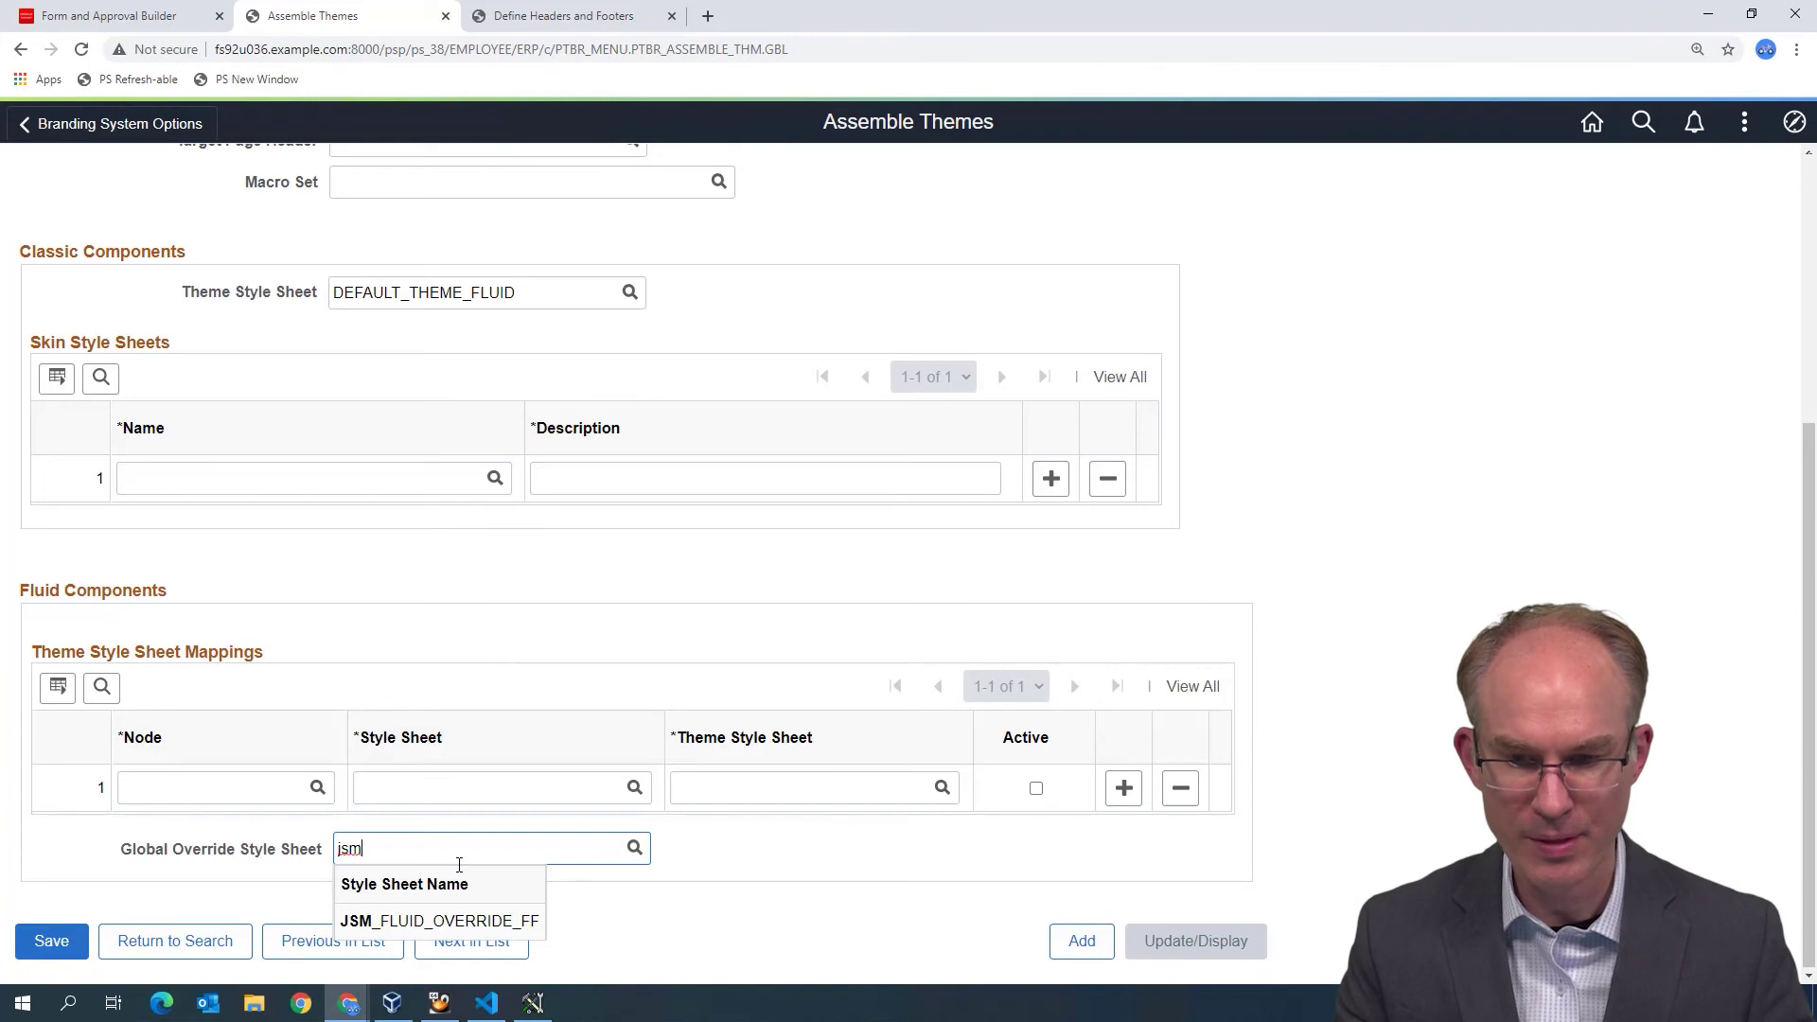
pyautogui.click(443, 921)
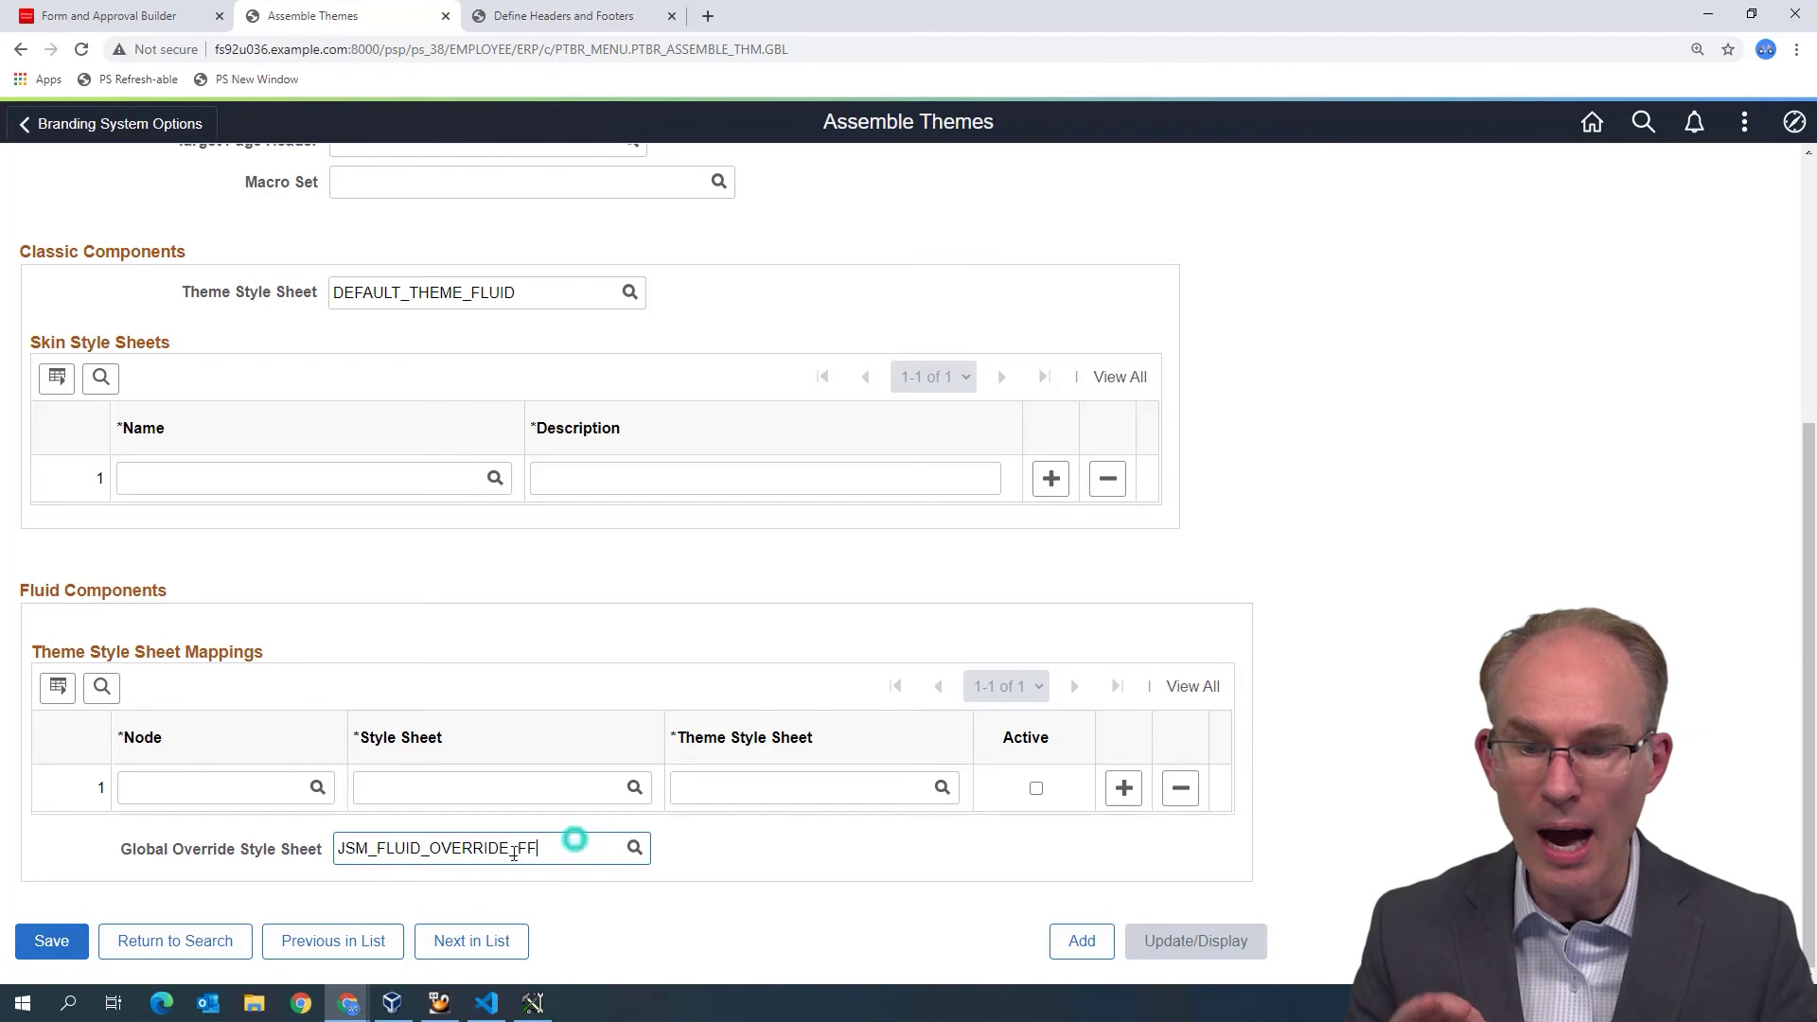
pyautogui.doubleClick(574, 845)
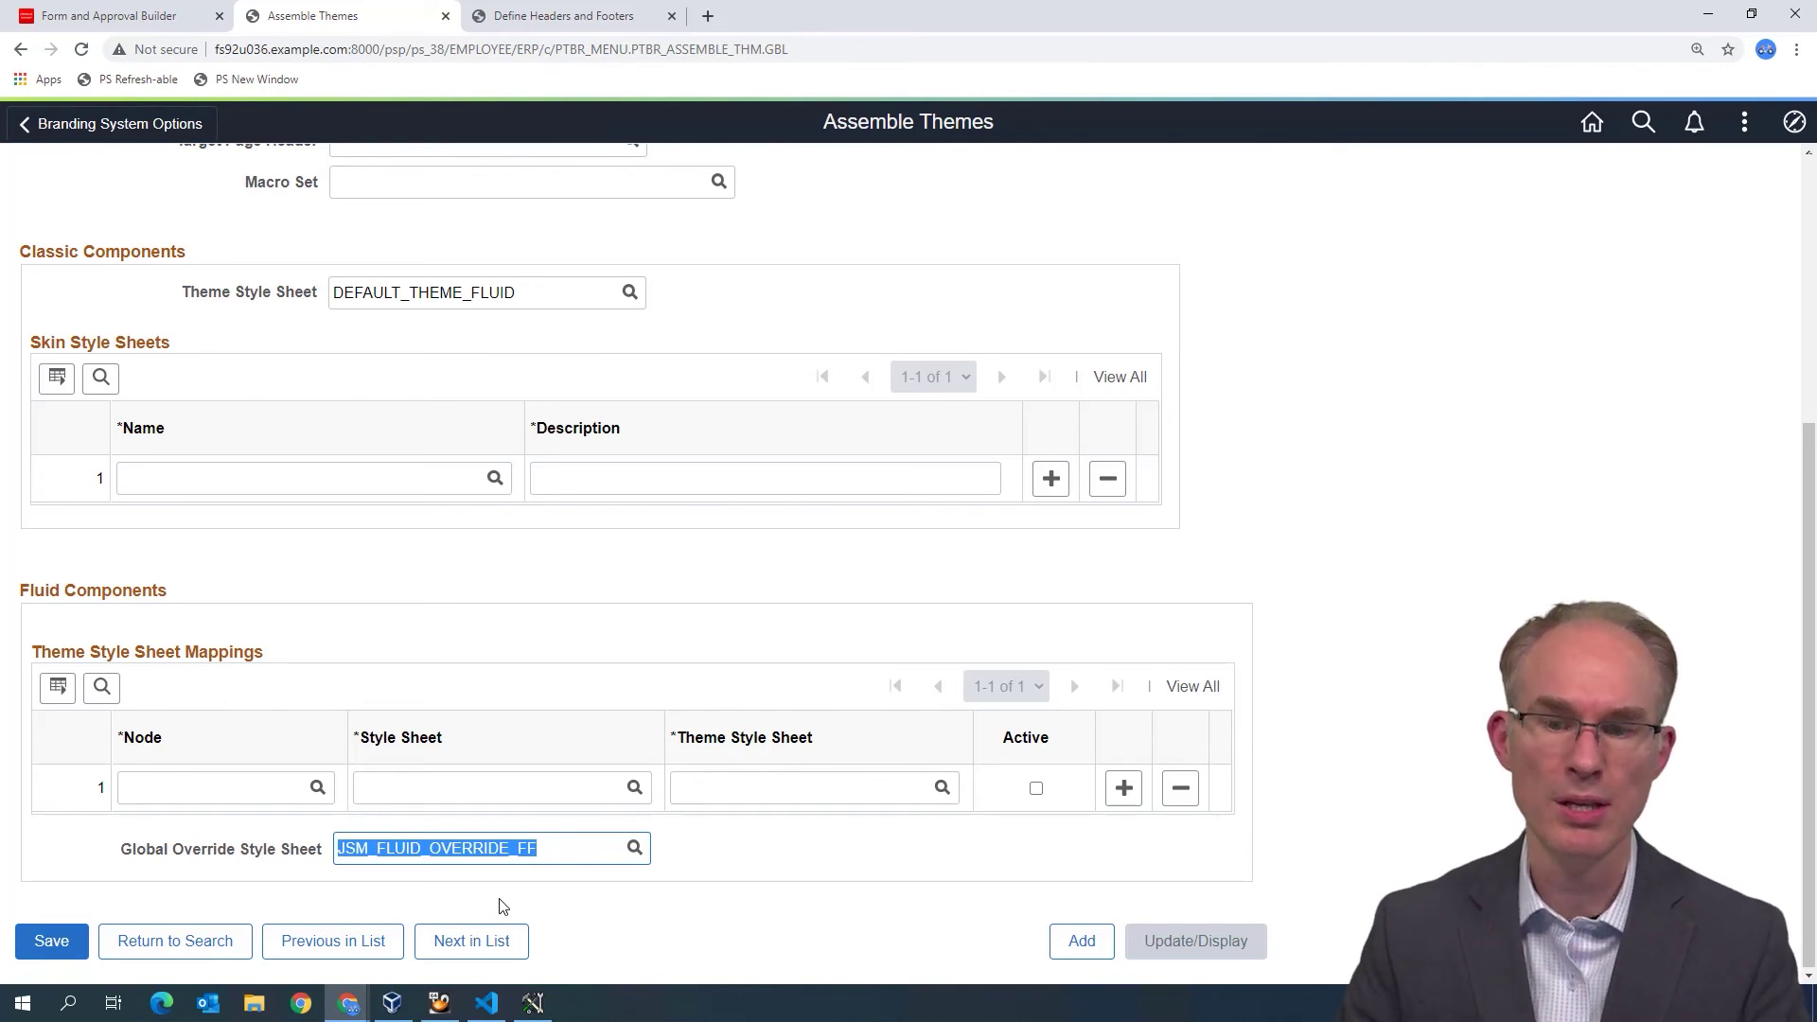
# - Save the theme and reload My Forms so its button turns orange
pyautogui.click(55, 941)
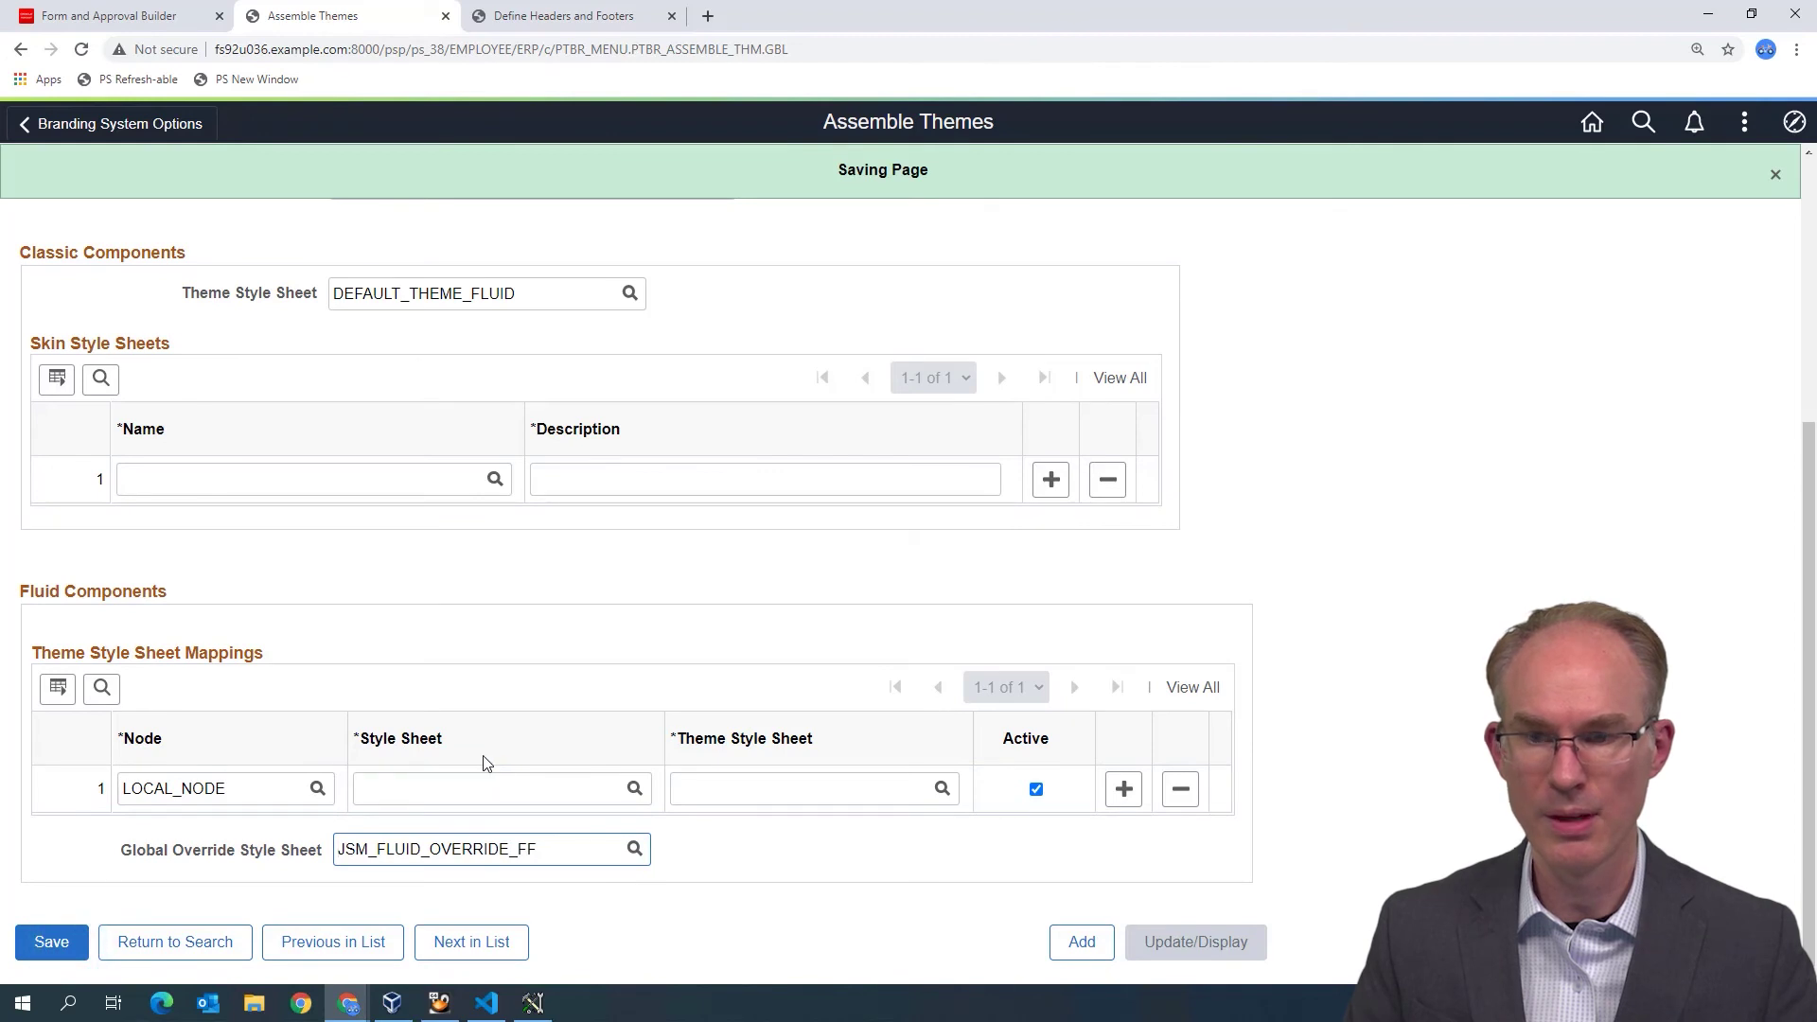
pyautogui.click(133, 19)
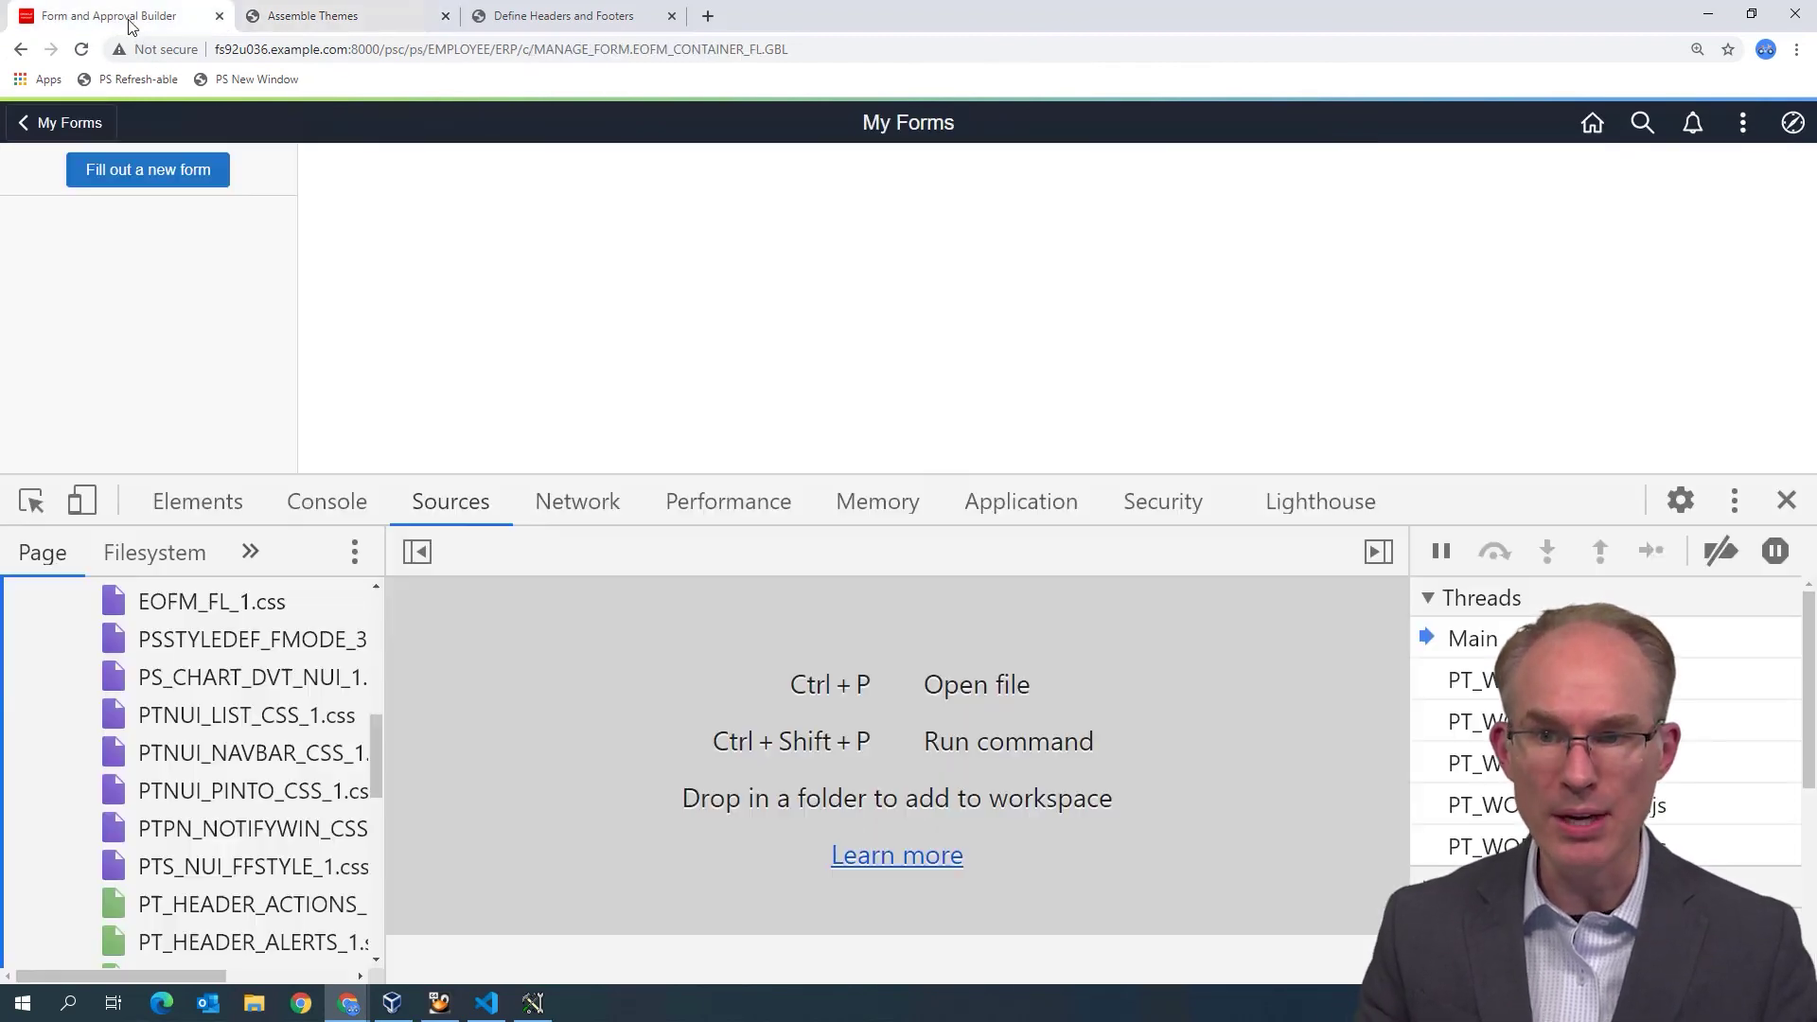
pyautogui.click(1787, 501)
pyautogui.click(81, 50)
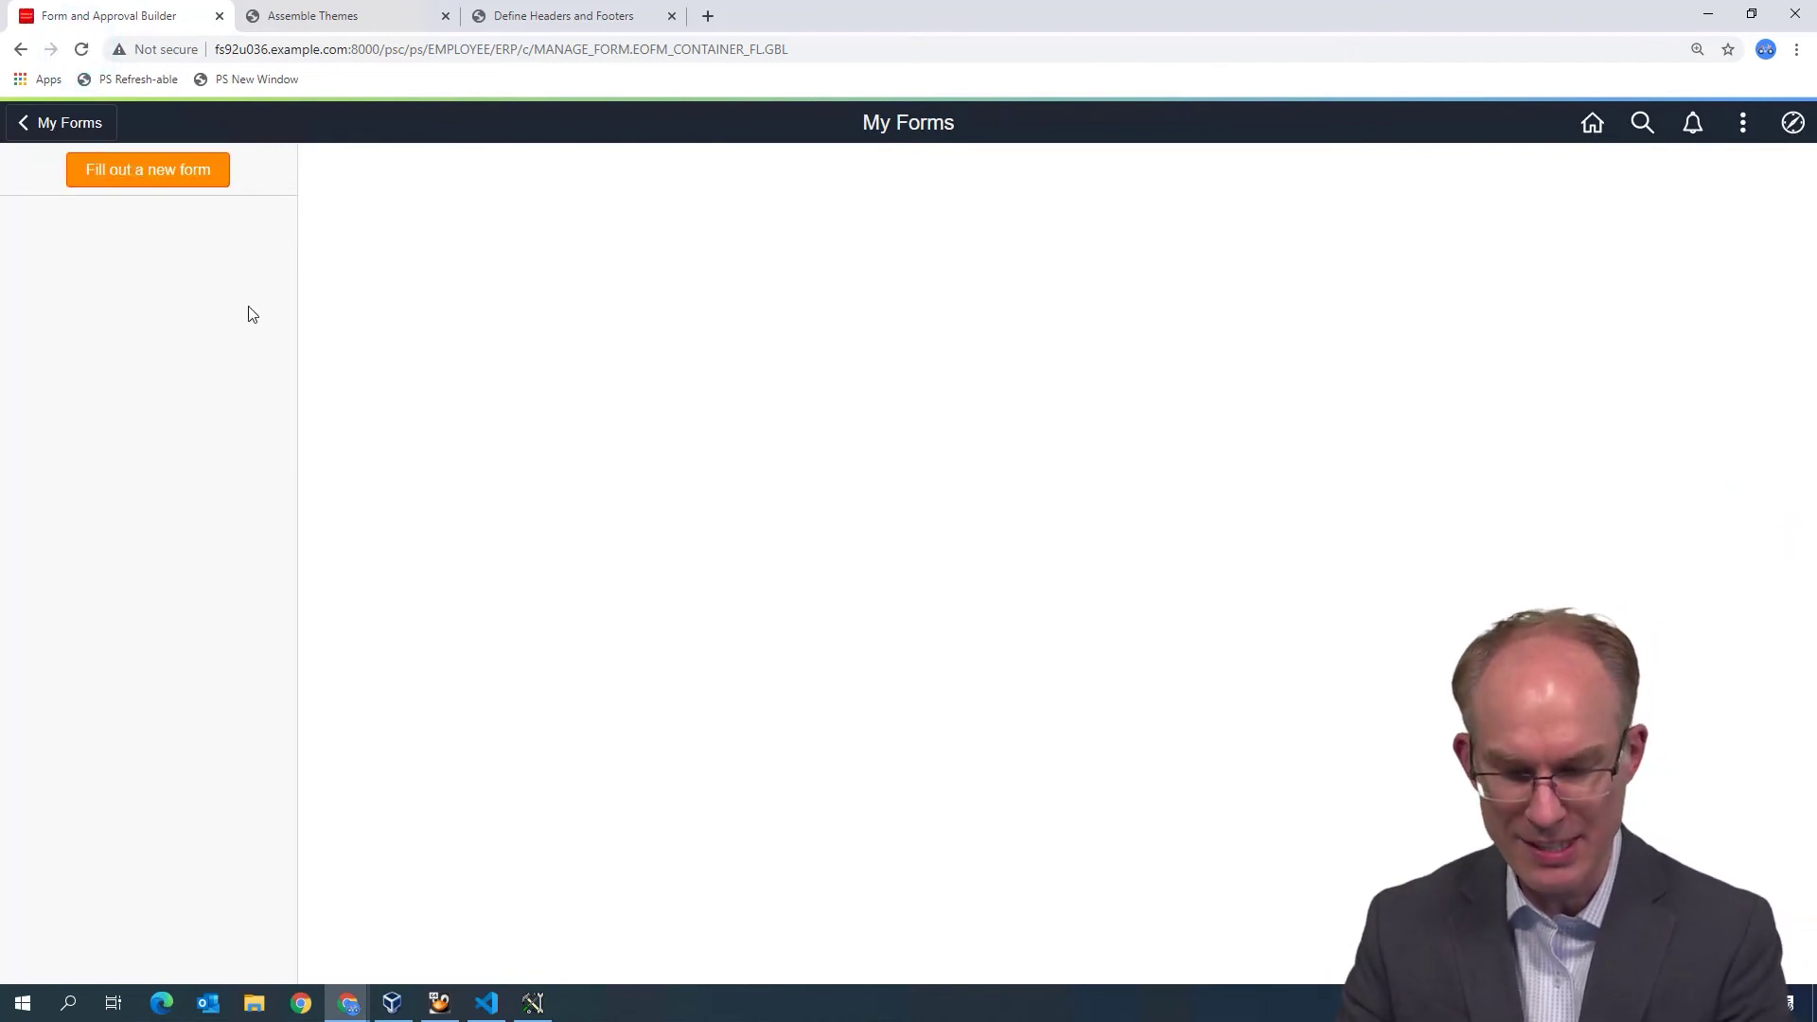
# - View the cached JSM_FLUID_OVERRIDE_FF_29.css under cs/ps/cache in DevTools Sources
pyautogui.press('F12')
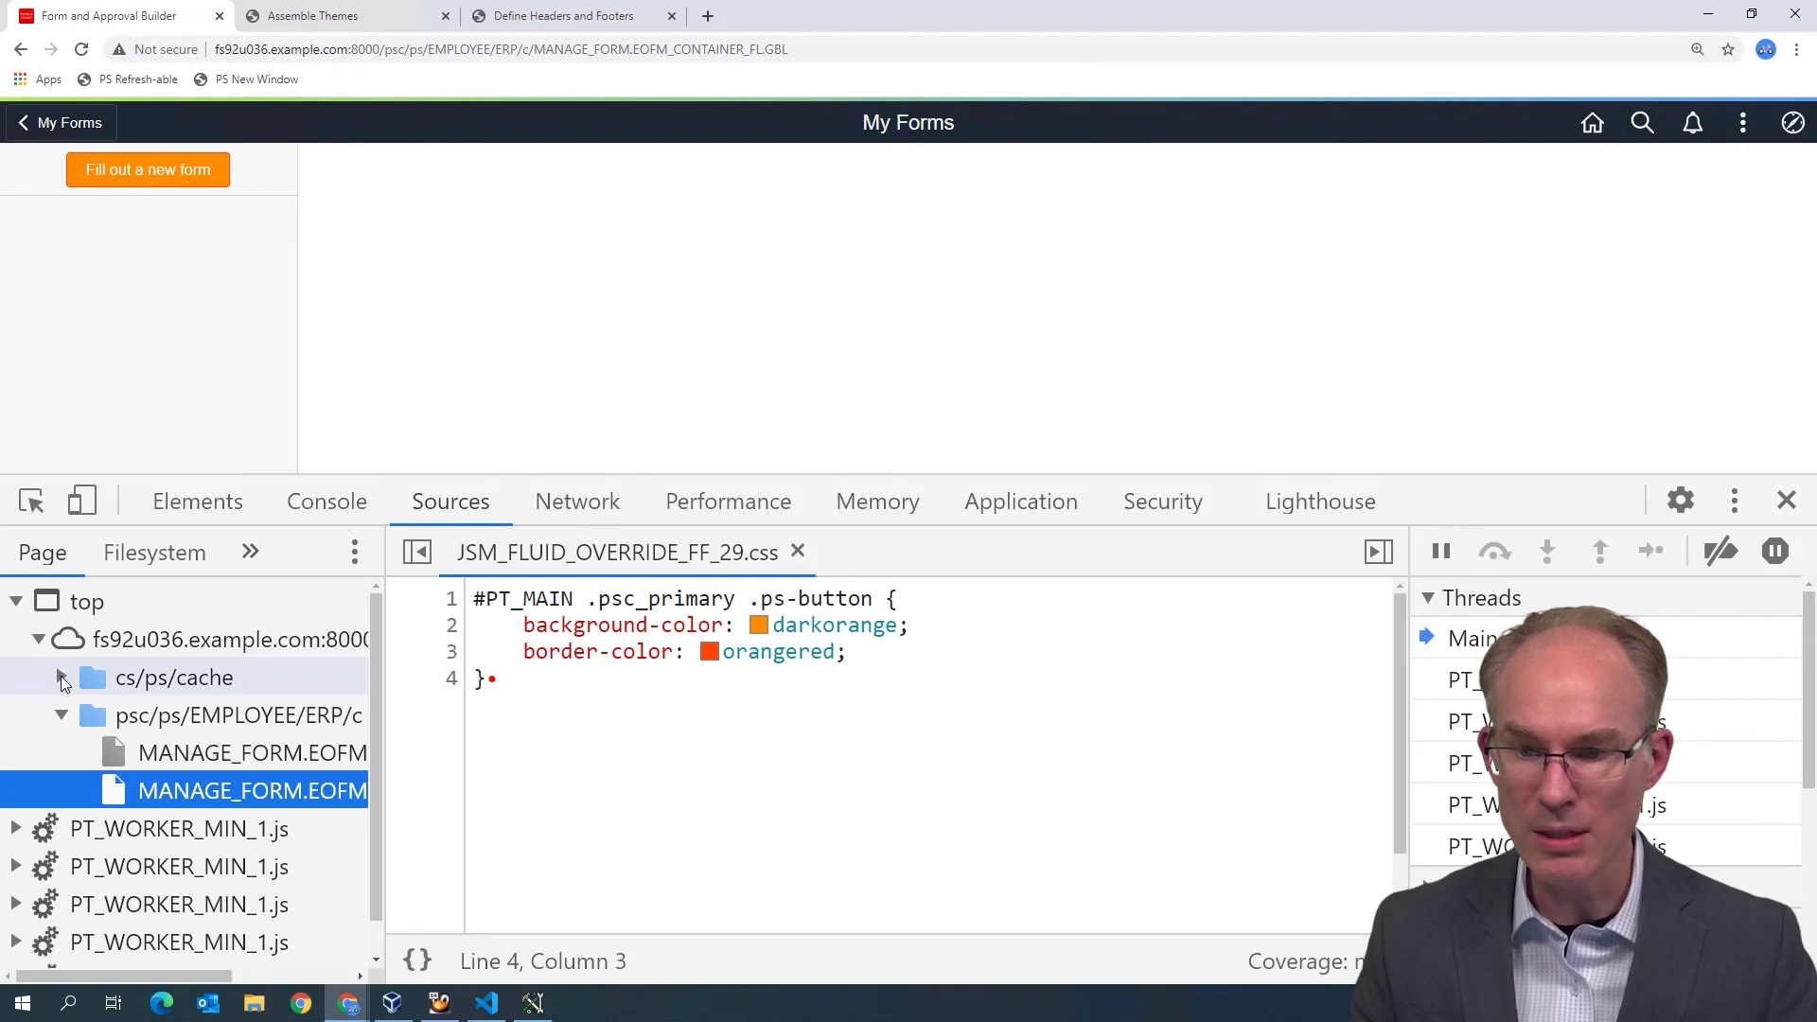
pyautogui.click(61, 676)
pyautogui.scroll(-8, 201, 757)
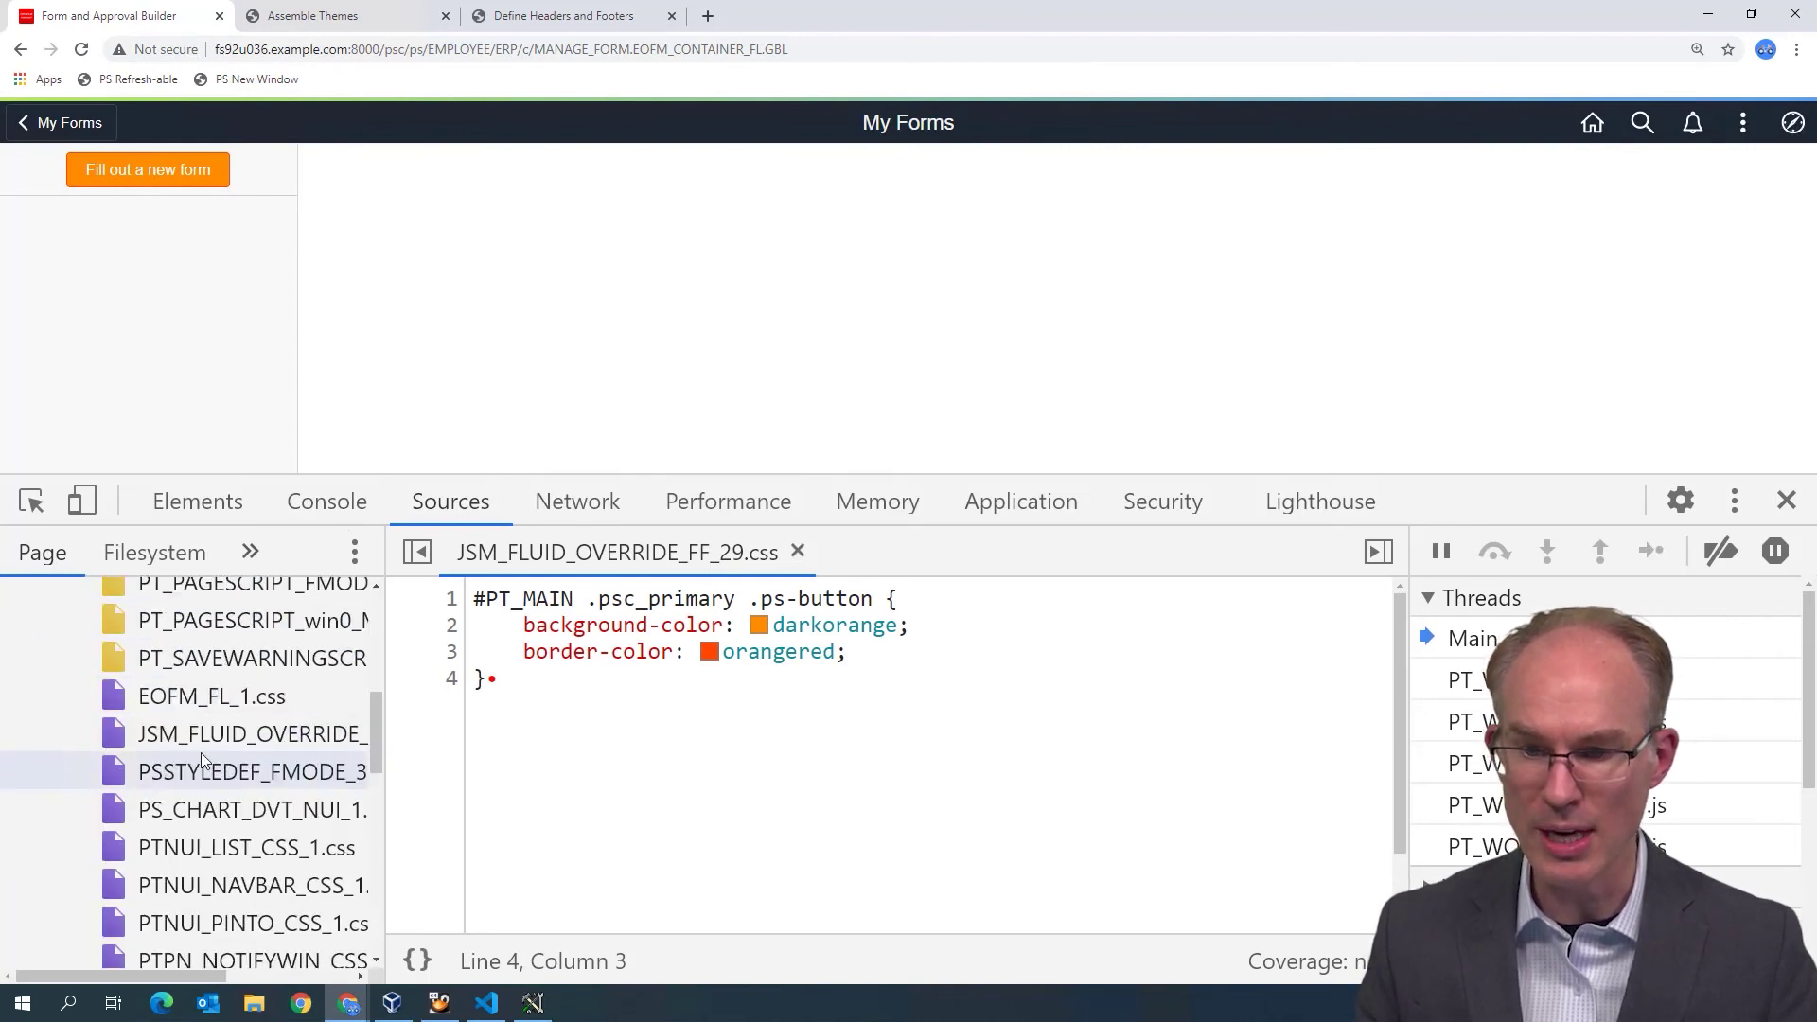
pyautogui.click(202, 736)
pyautogui.click(628, 714)
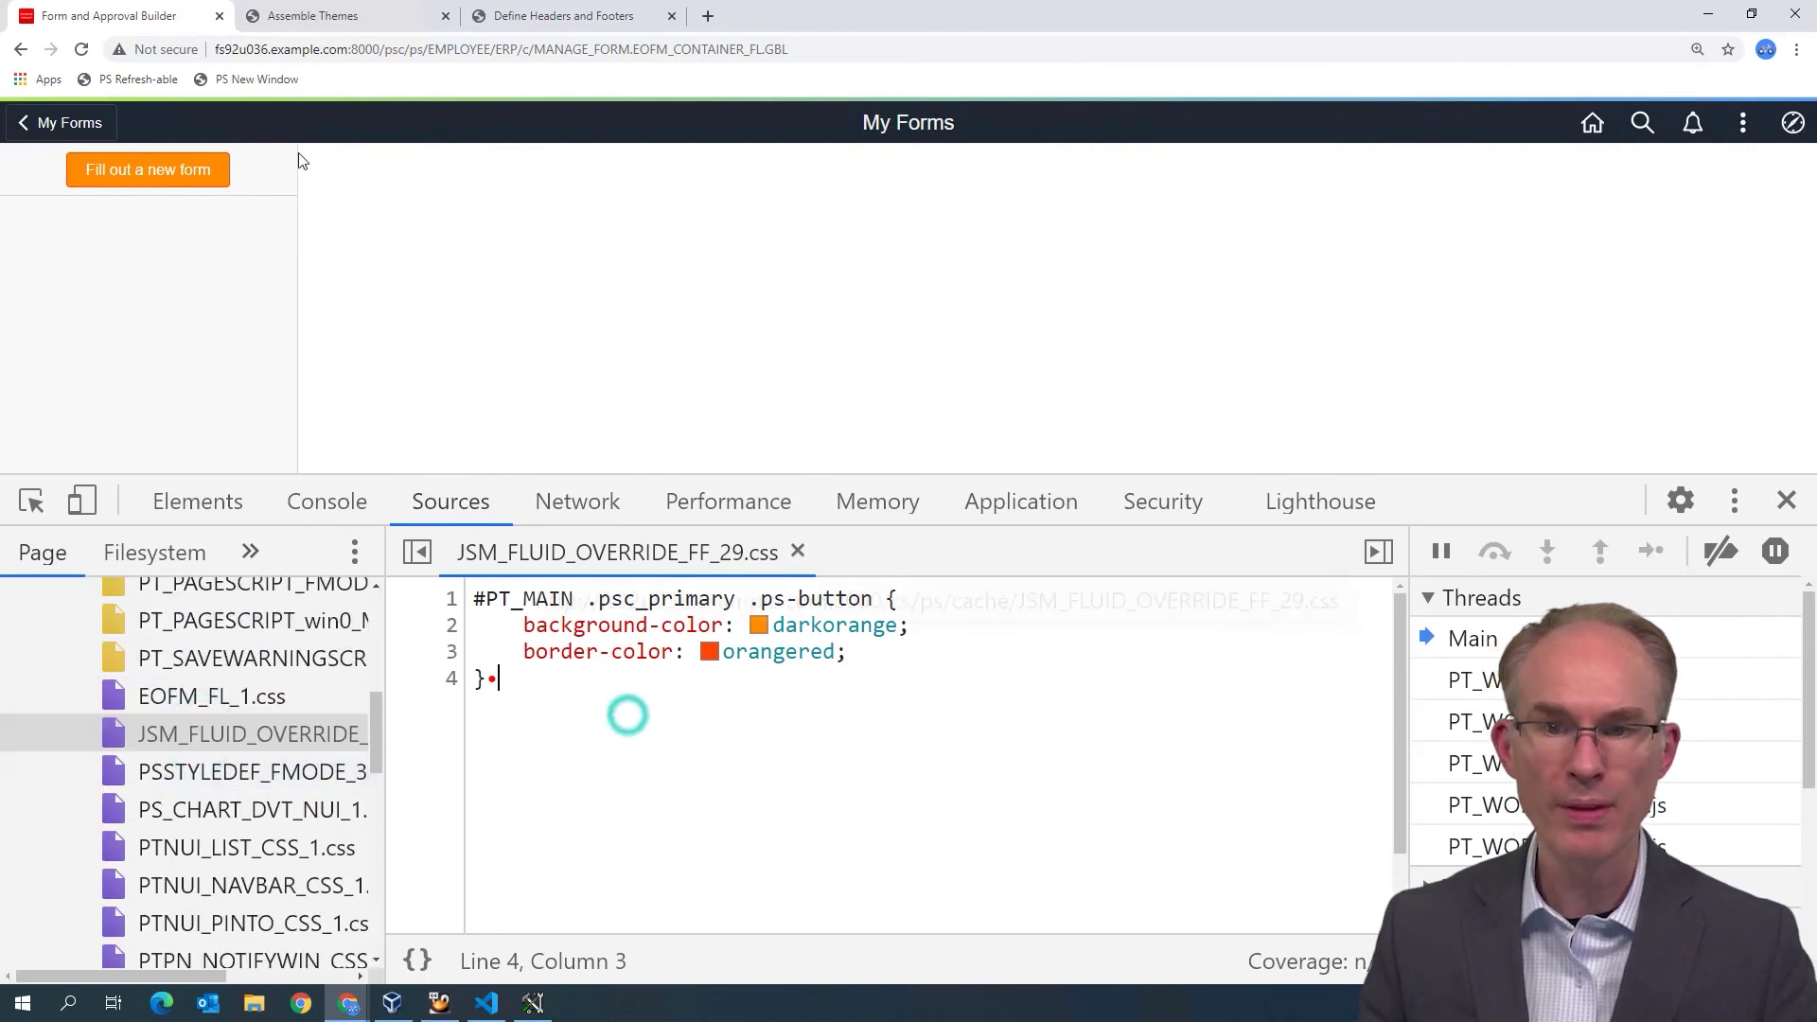
pyautogui.click(336, 16)
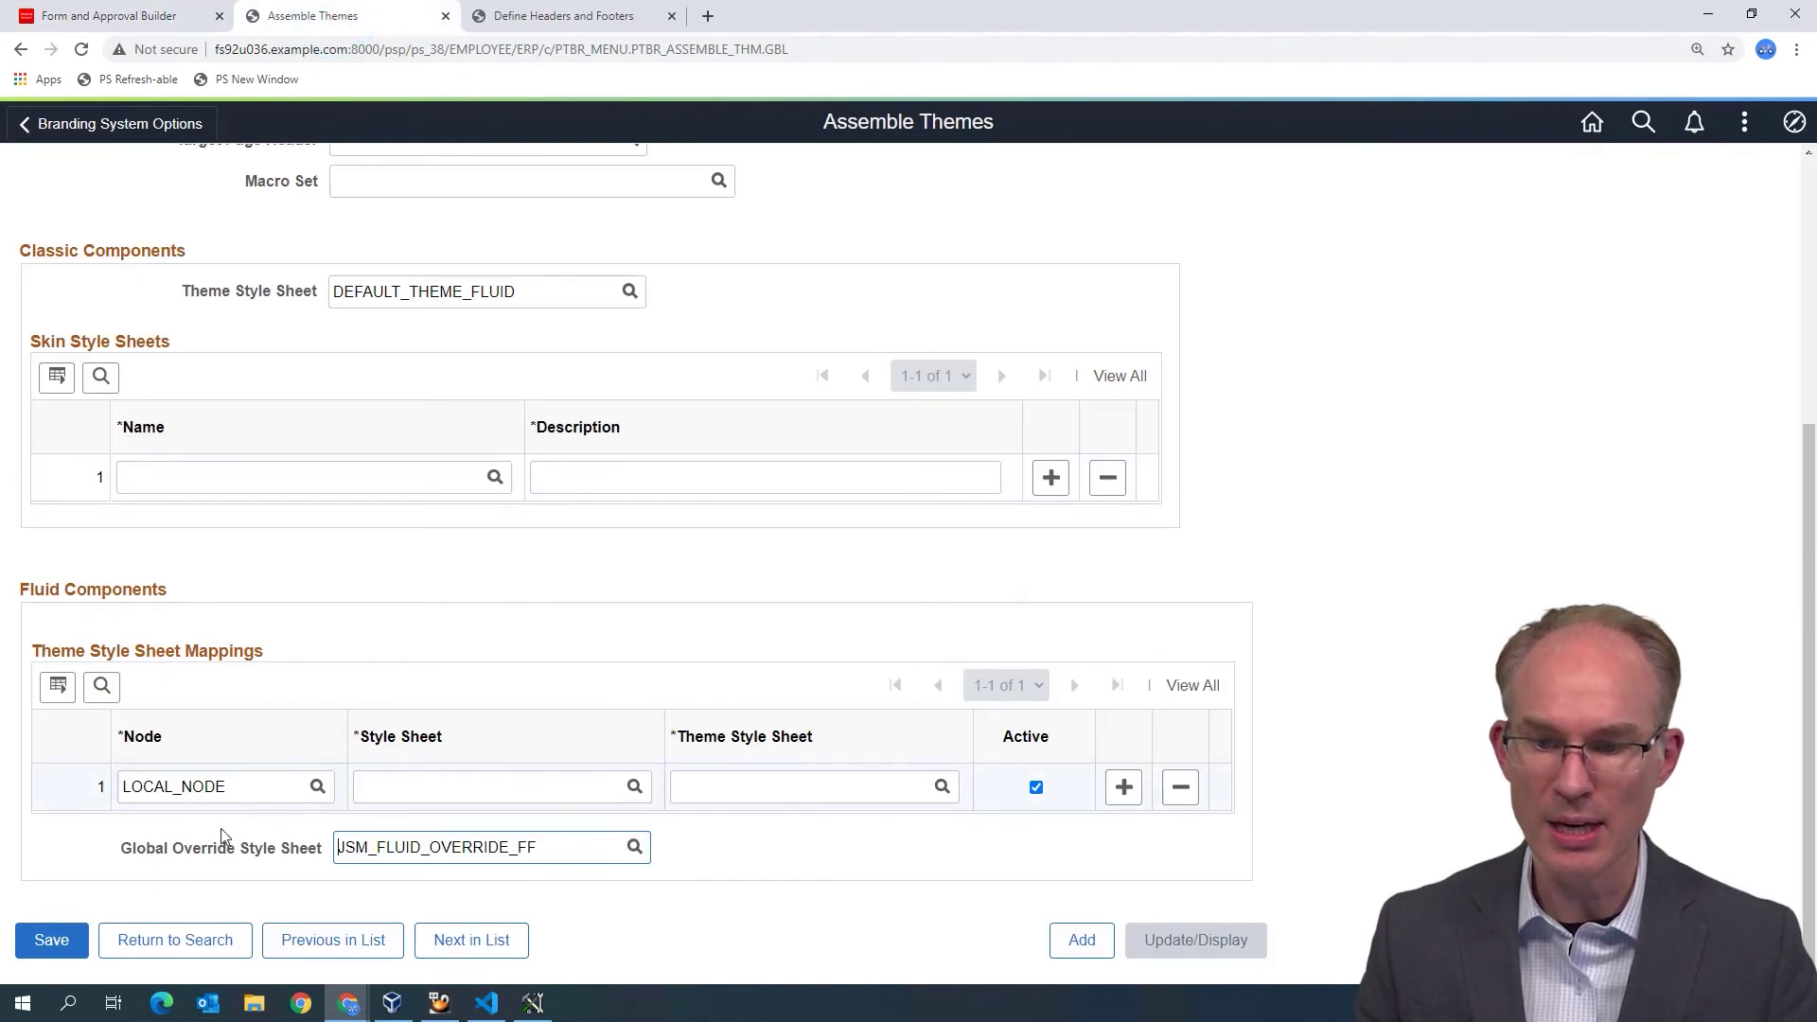
# - Show the JSM_FLUID_OVERRIDE_FF style sheet's darkorange/orangered button rule in Application Designer
pyautogui.moveTo(194, 848); pyautogui.dragTo(316, 861)
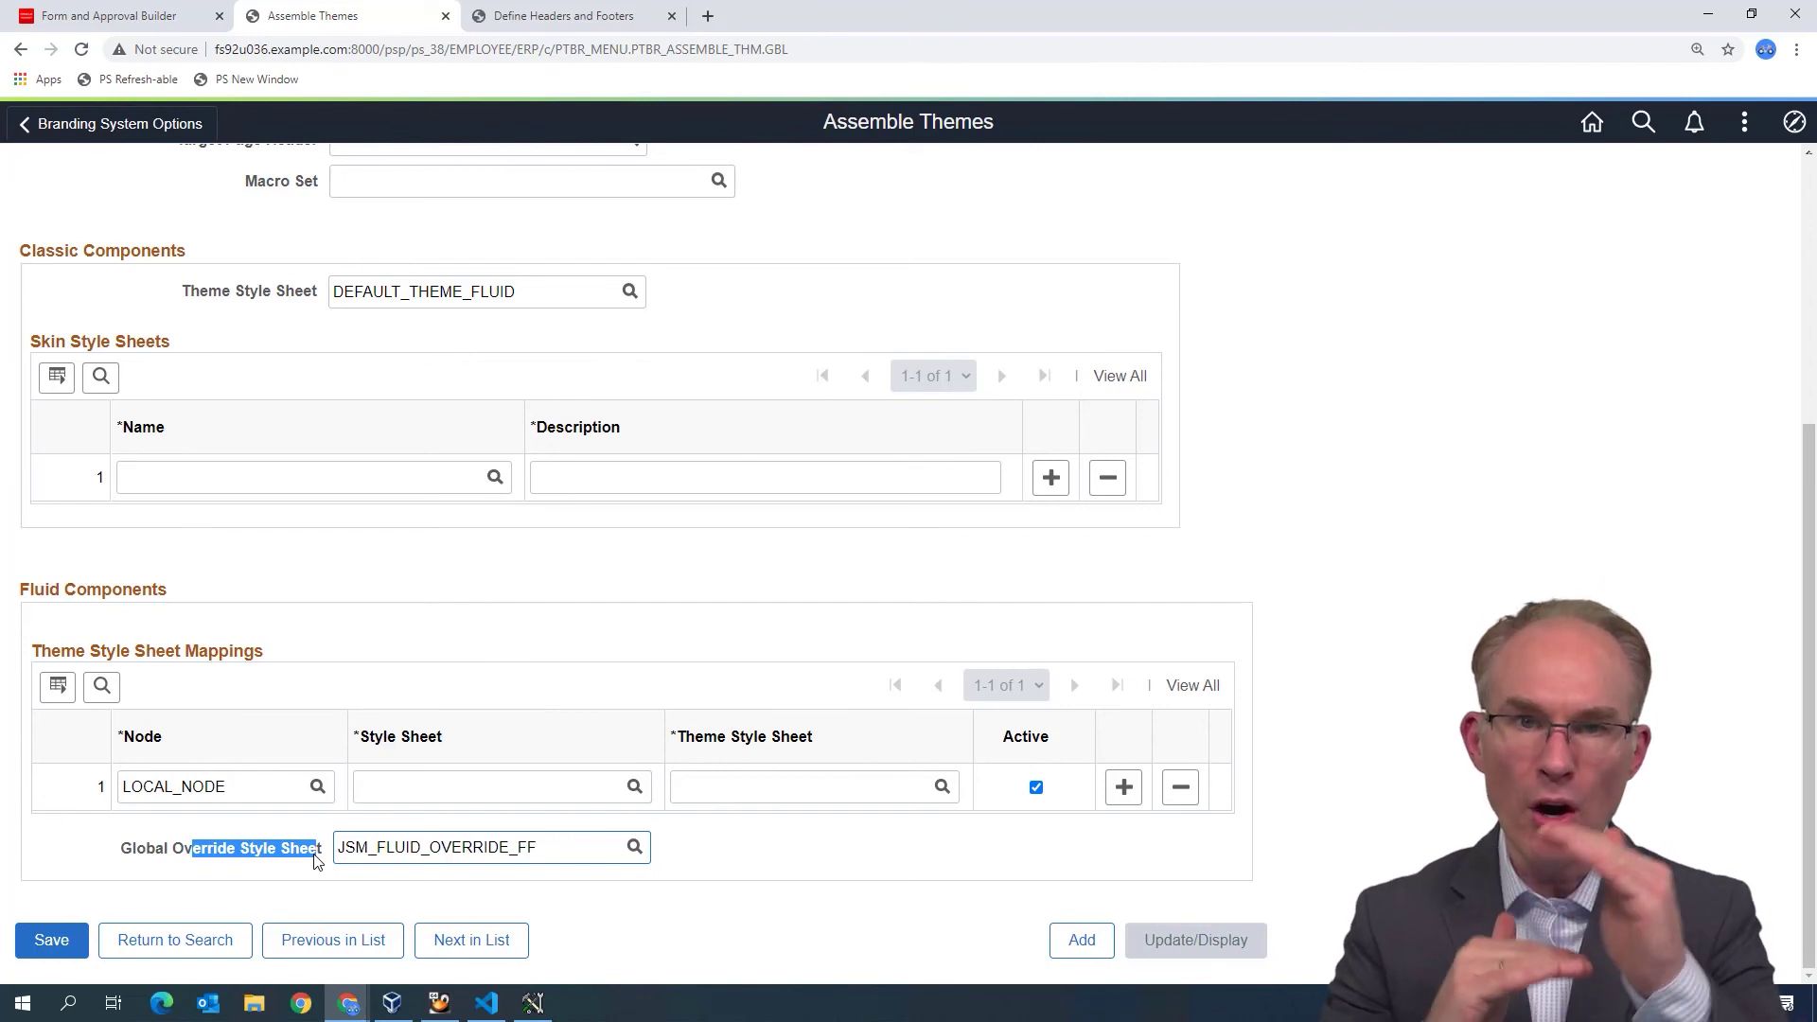
pyautogui.hotkey('alt', 'Tab')
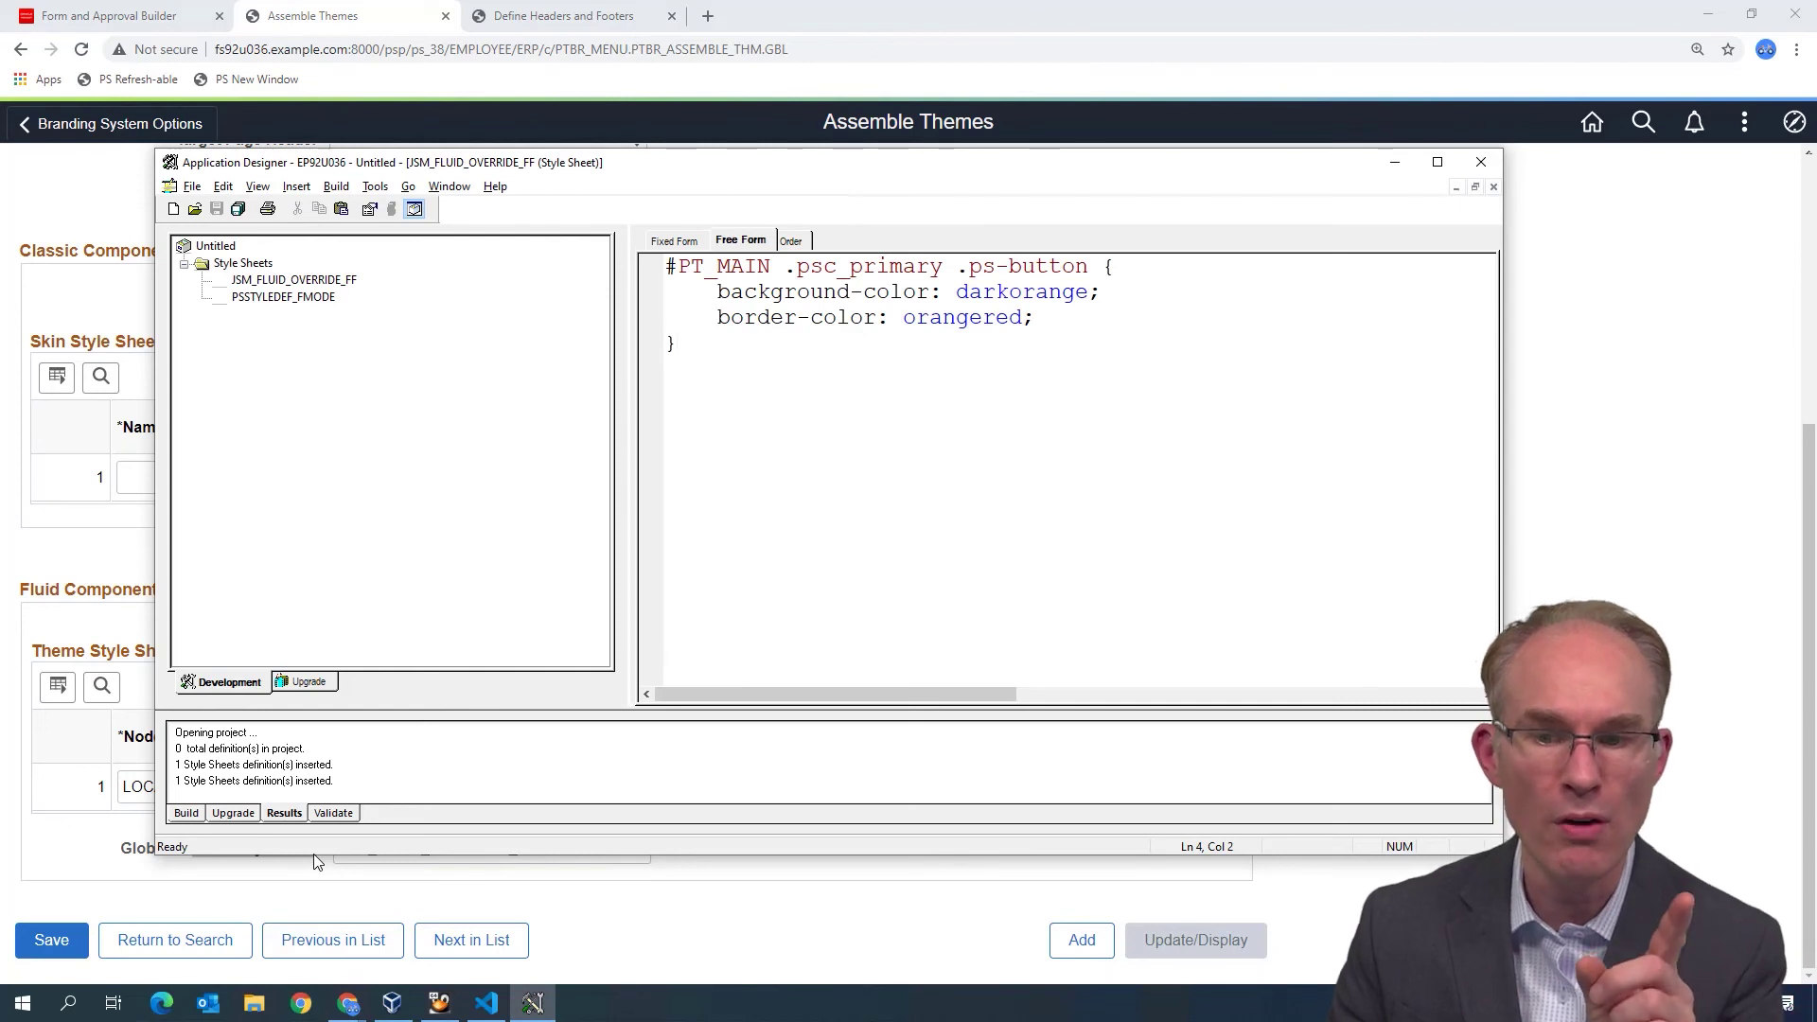
# - Return to Chrome's Assemble Themes showing the LOCAL_NODE Fluid mapping and JSM_FLUID_OVERRIDE_FF override
pyautogui.hotkey('alt', 'Tab')
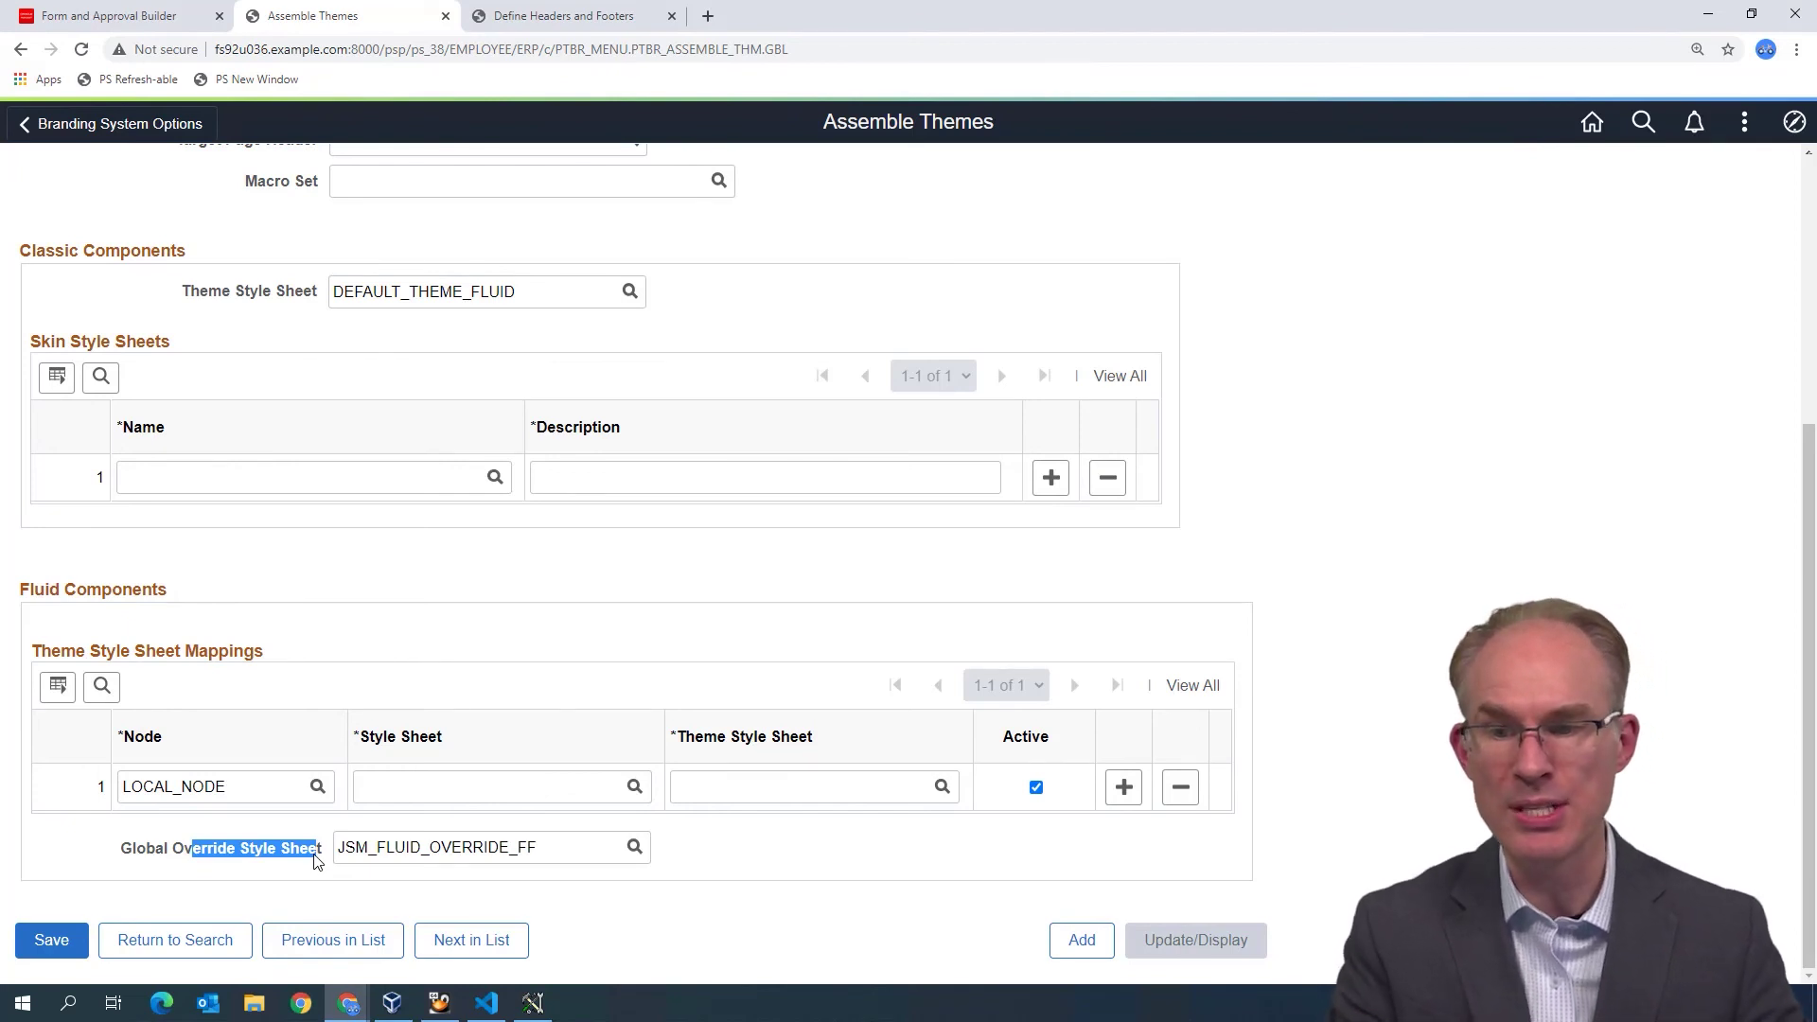
pyautogui.moveTo(186, 584); pyautogui.dragTo(223, 600)
# - Delete JSM_FLUID_OVERRIDE_FF from Global Override Style Sheet and save DEFAULT_THEME_FLUID
pyautogui.click(227, 596)
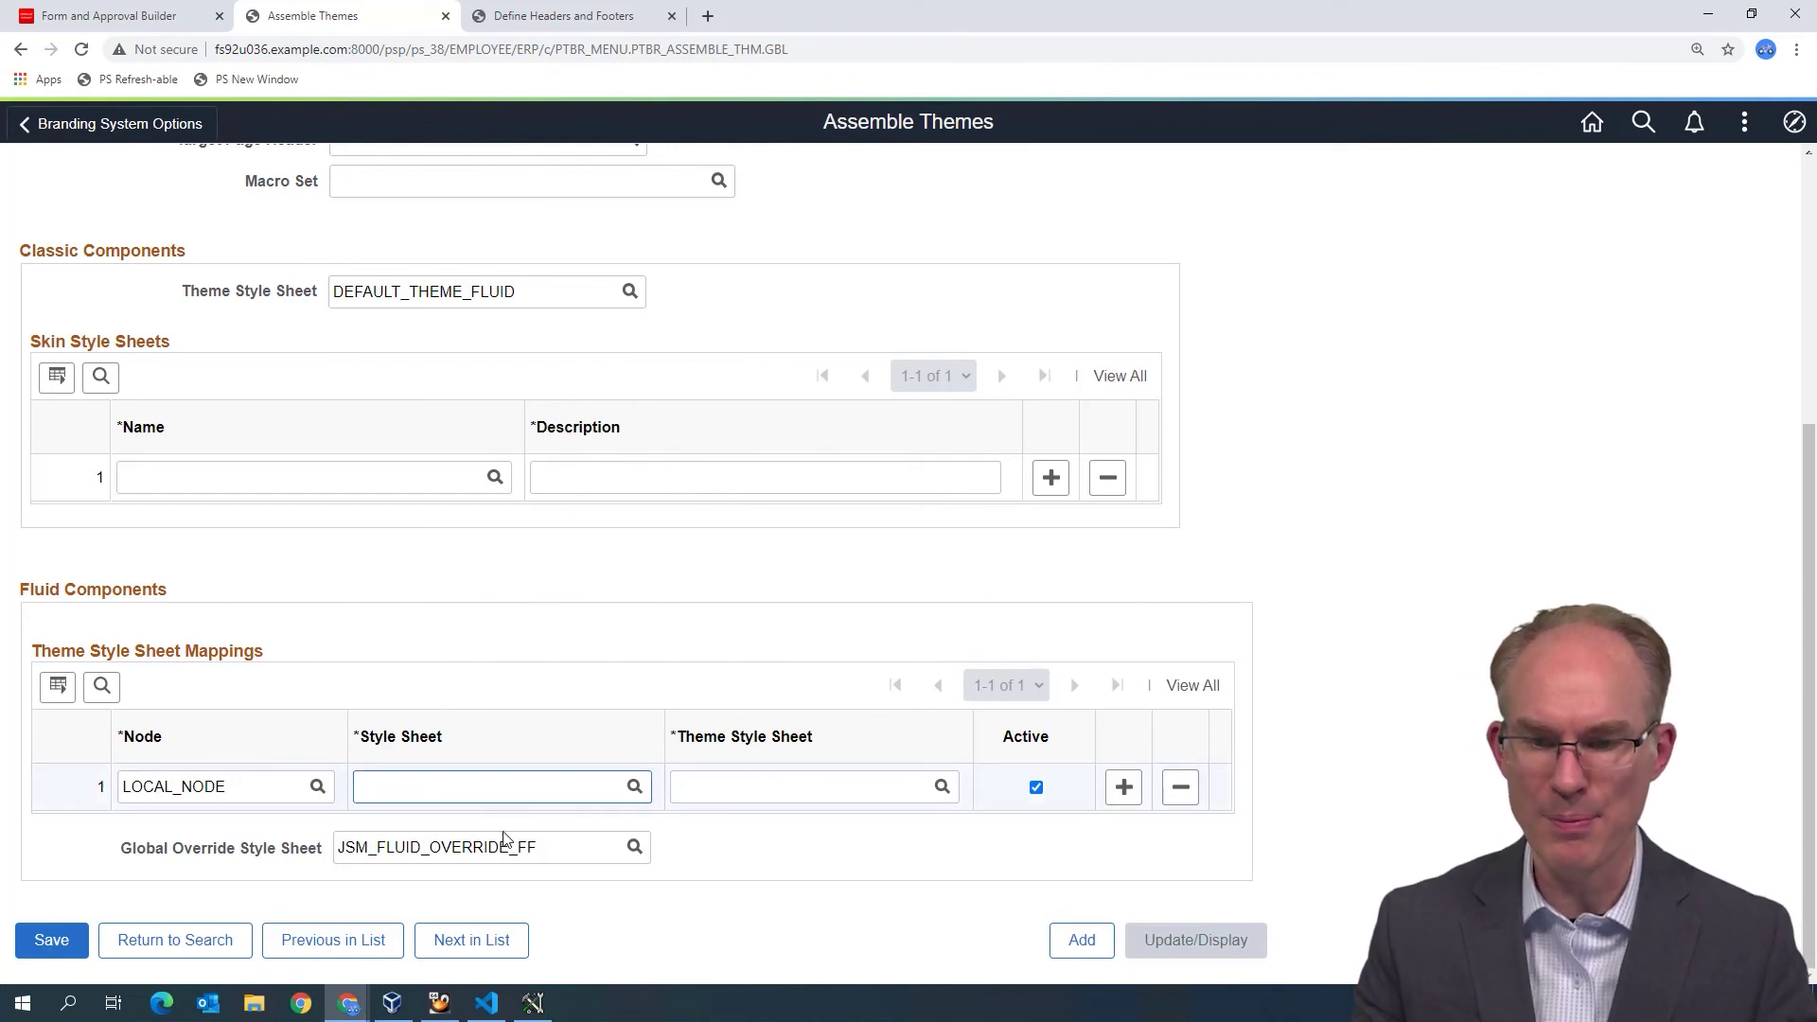
pyautogui.doubleClick(535, 847)
pyautogui.press('Delete')
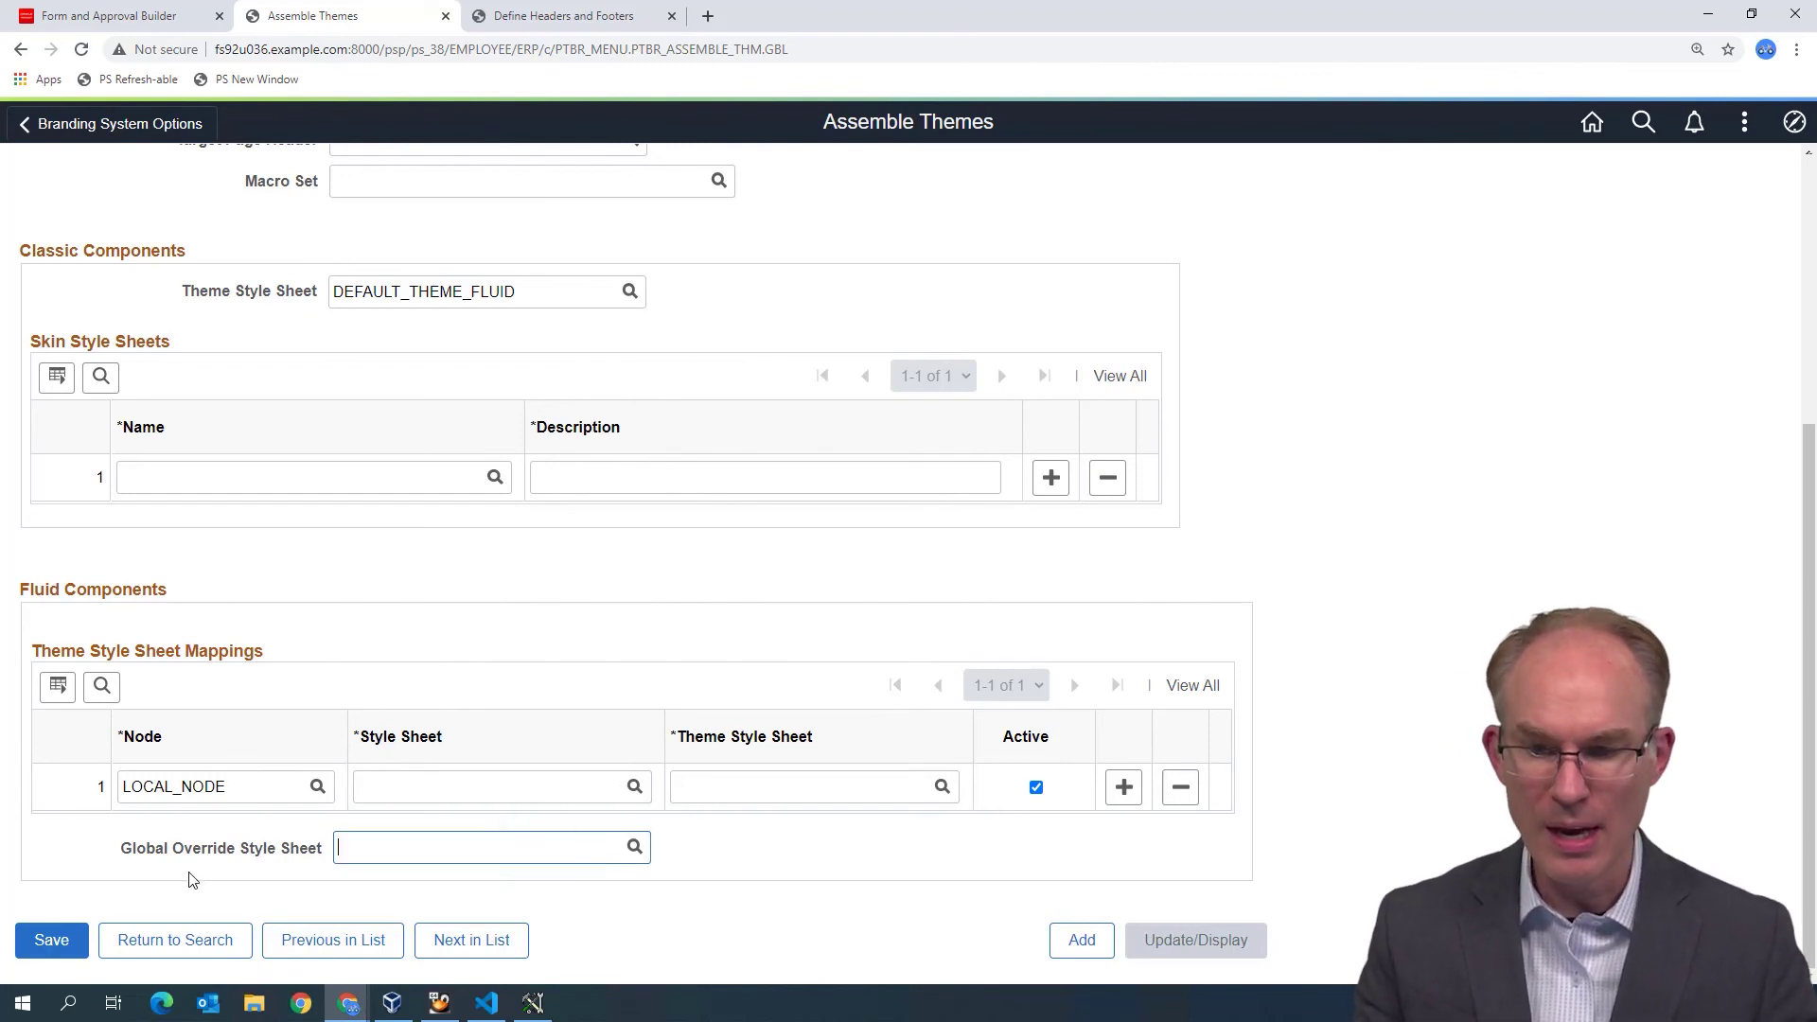
pyautogui.click(64, 940)
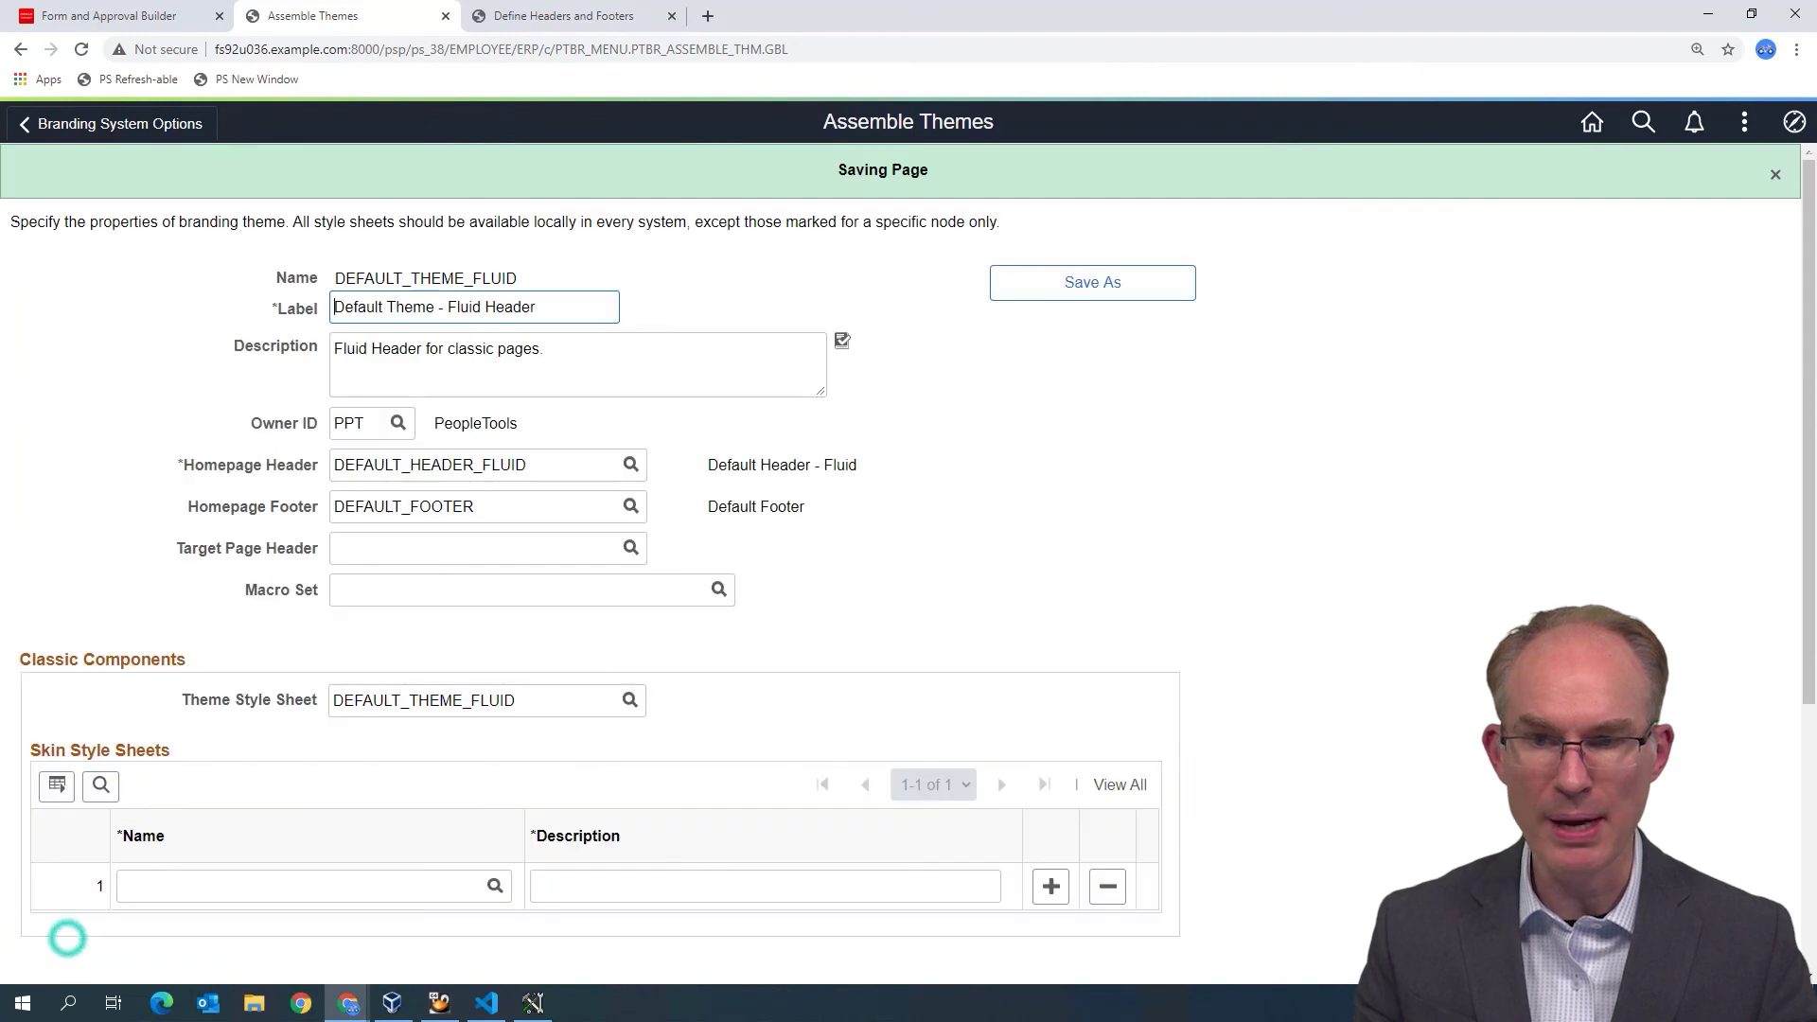
pyautogui.click(118, 17)
# - Reload My Forms so its button shows blue again without the override
pyautogui.click(81, 49)
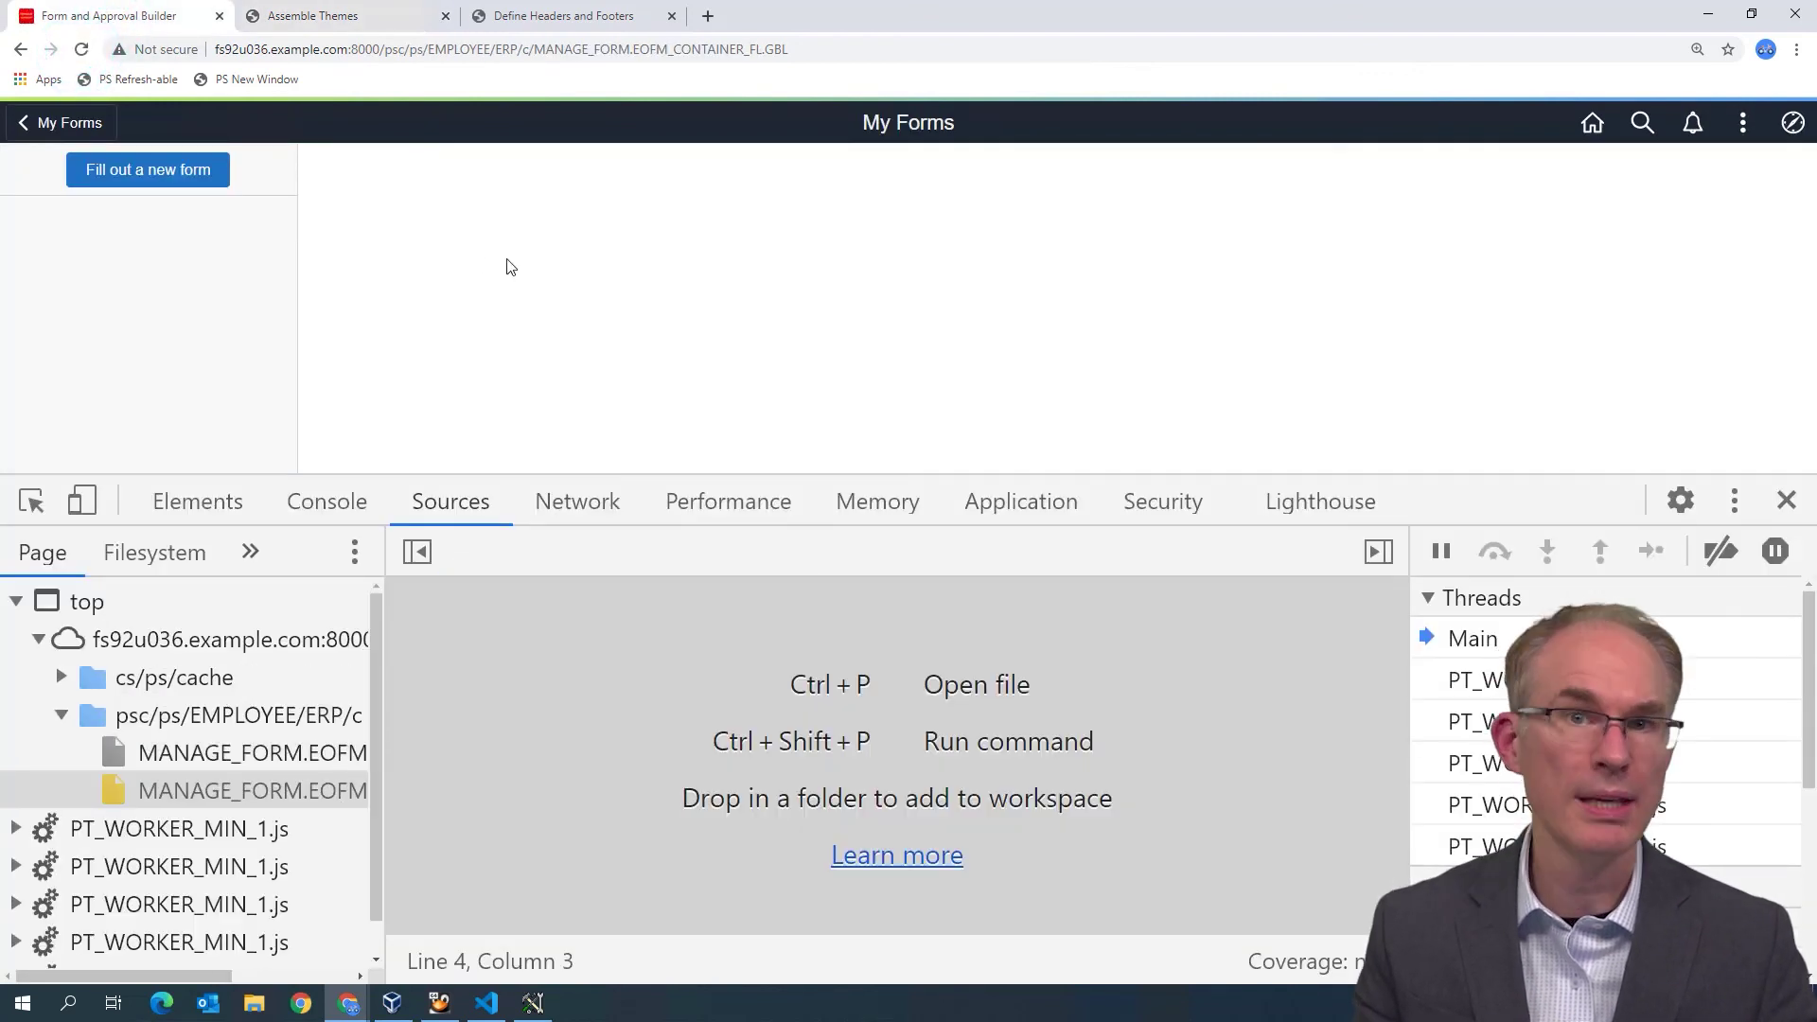